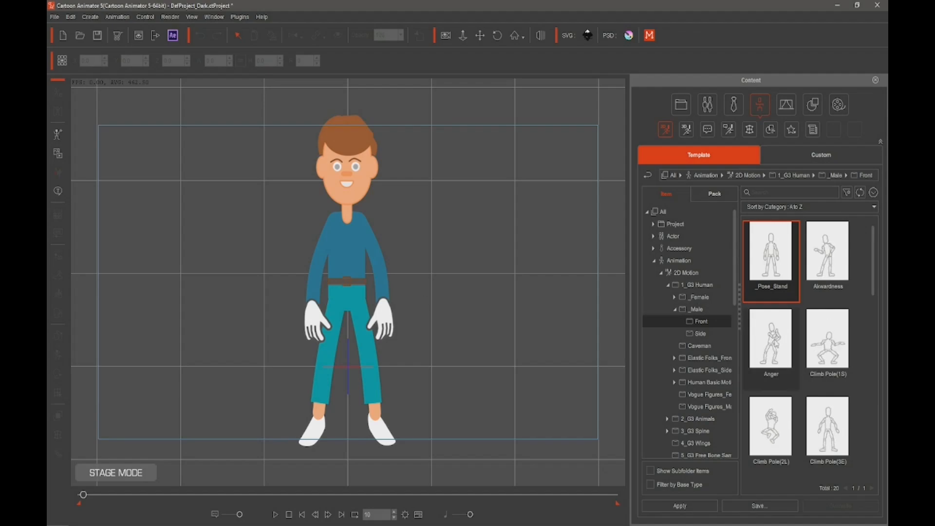
Step: Apply the Anger motion to the character on the stage and play the animation to preview it
left_click_drag(770, 338, 347, 272)
key("space")
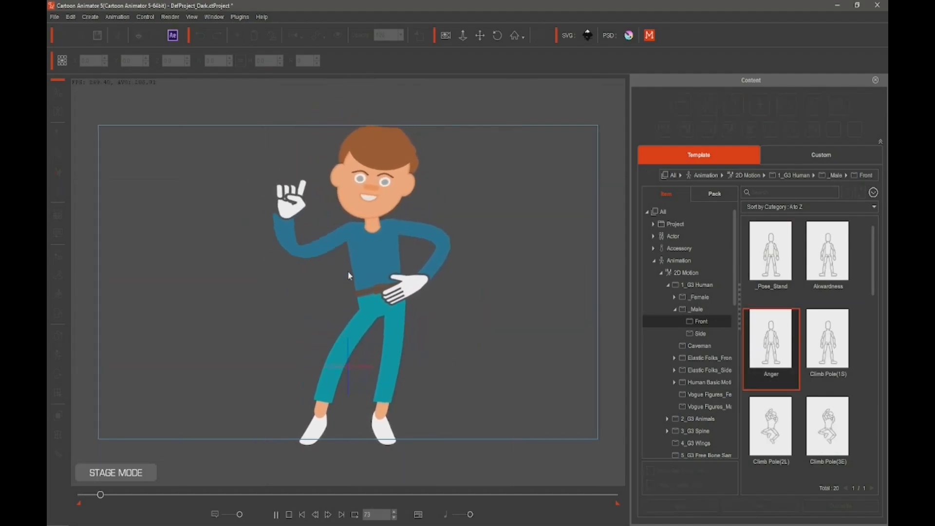
key("space")
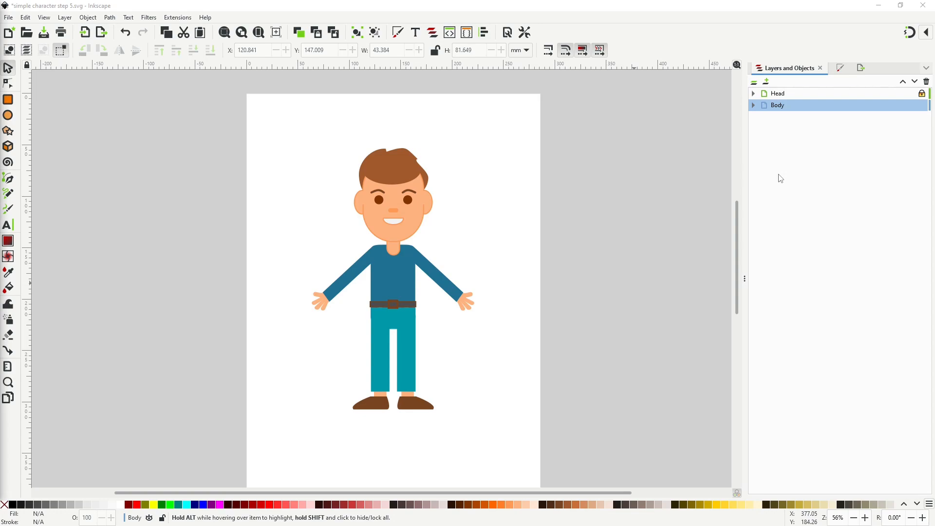
Step: In Inkscape, expand the Body layer and hide the Head layer and the leg and arm groups g30619, g30611 and g25179
left_click(754, 106)
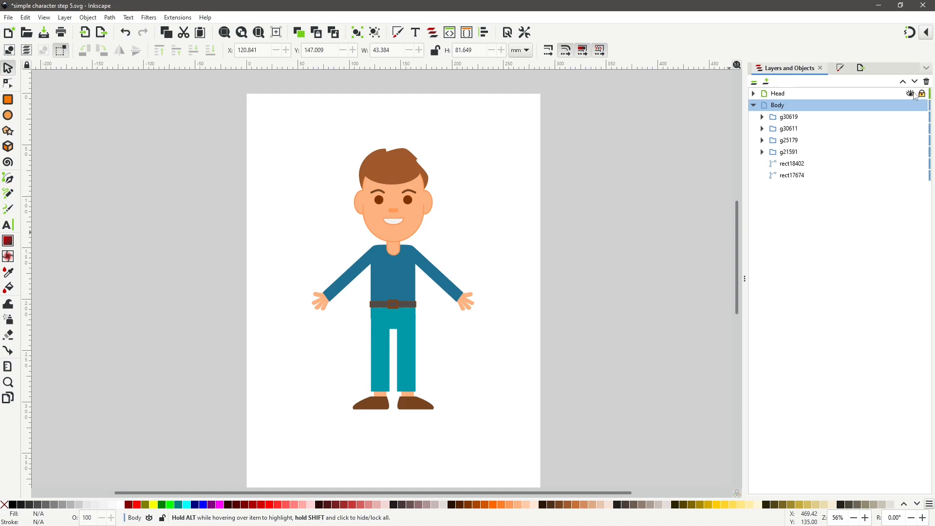
left_click(910, 93)
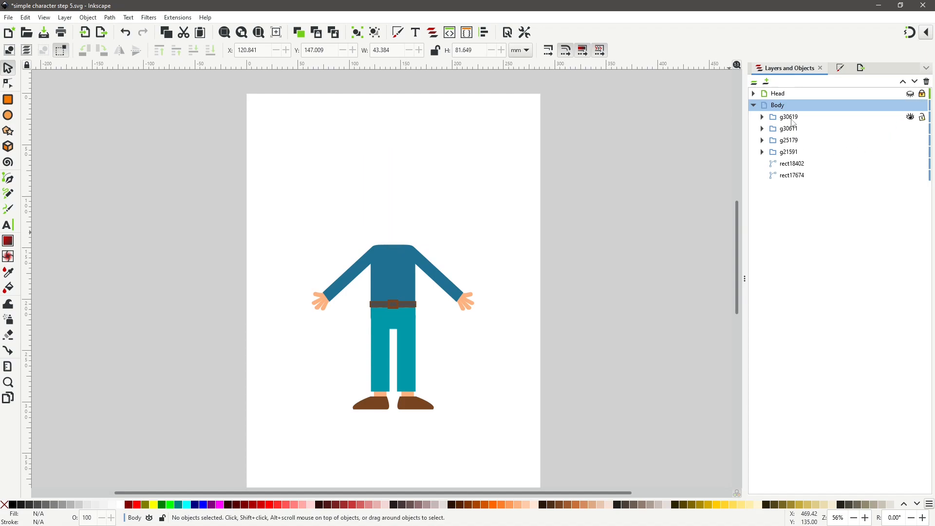
left_click(910, 117)
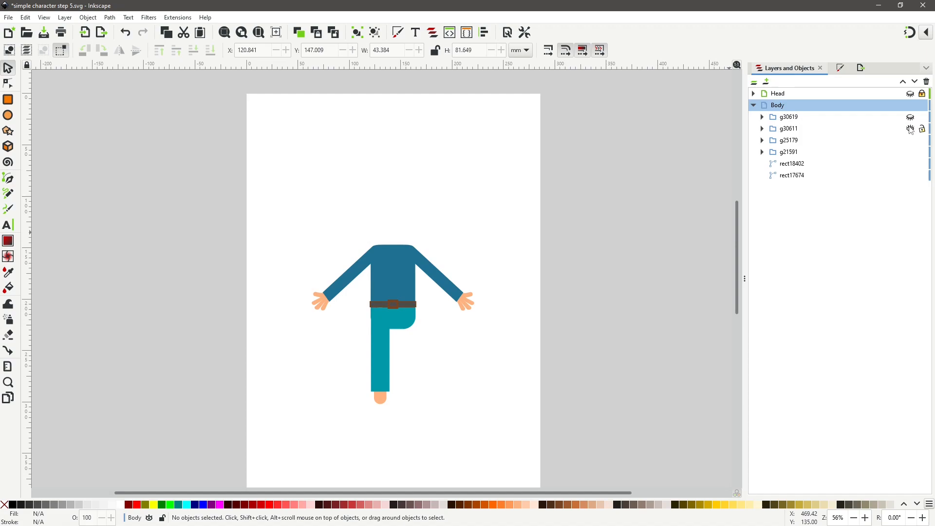
left_click(910, 129)
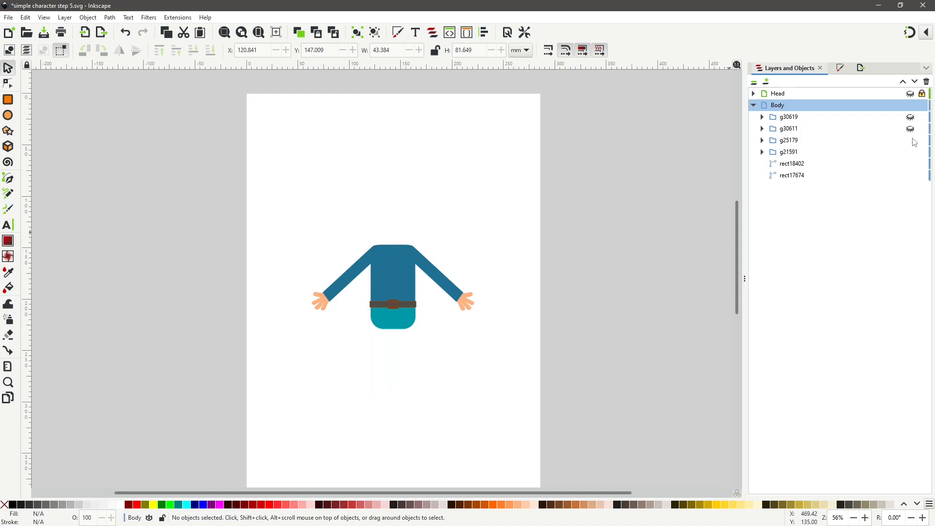
left_click(910, 141)
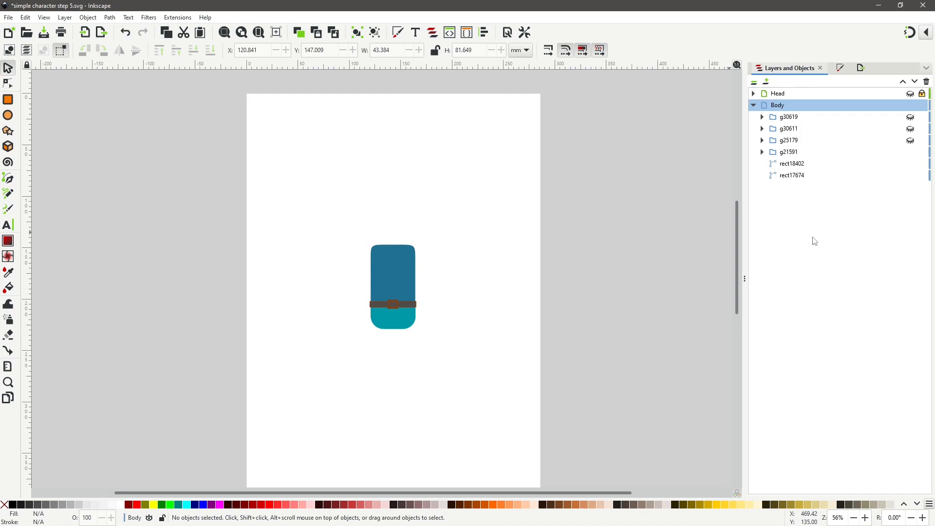
Step: Identify the remaining Body layer objects and rename the belt group g21591 as hip
left_click(763, 152)
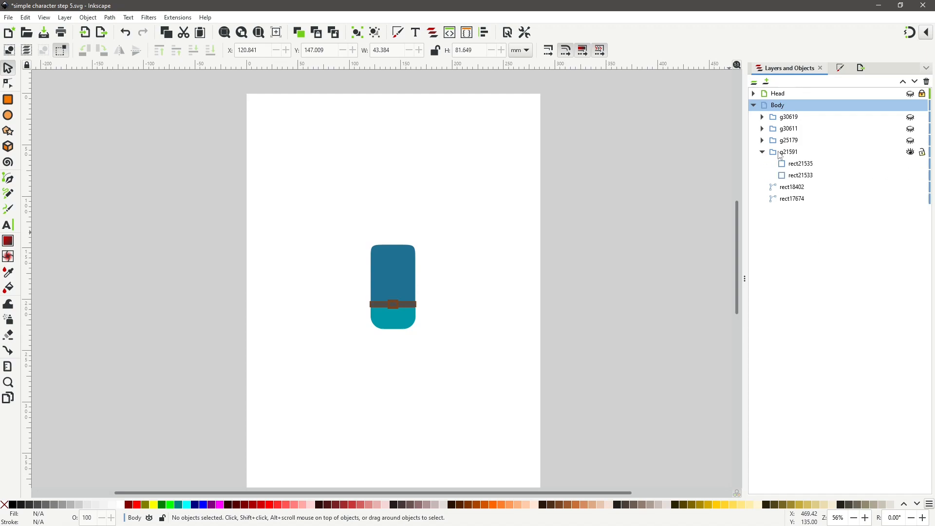
left_click(763, 153)
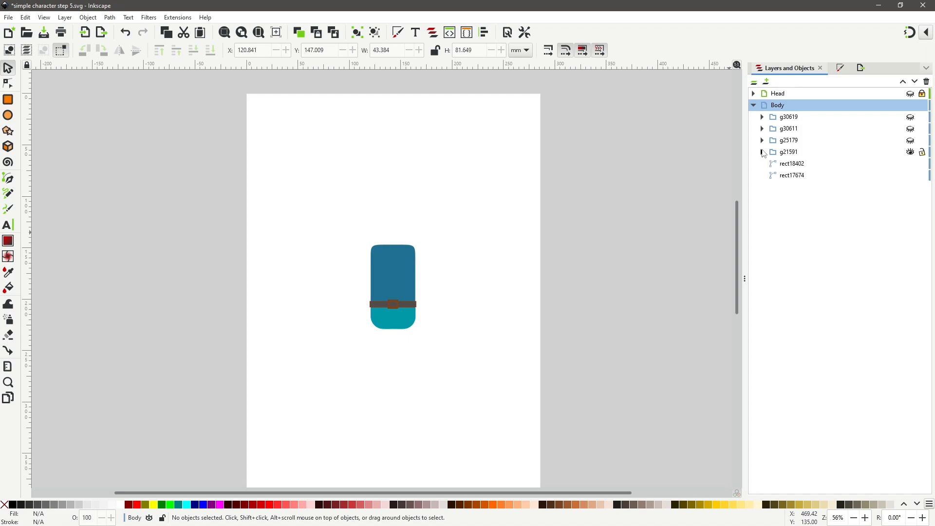
left_click(791, 153)
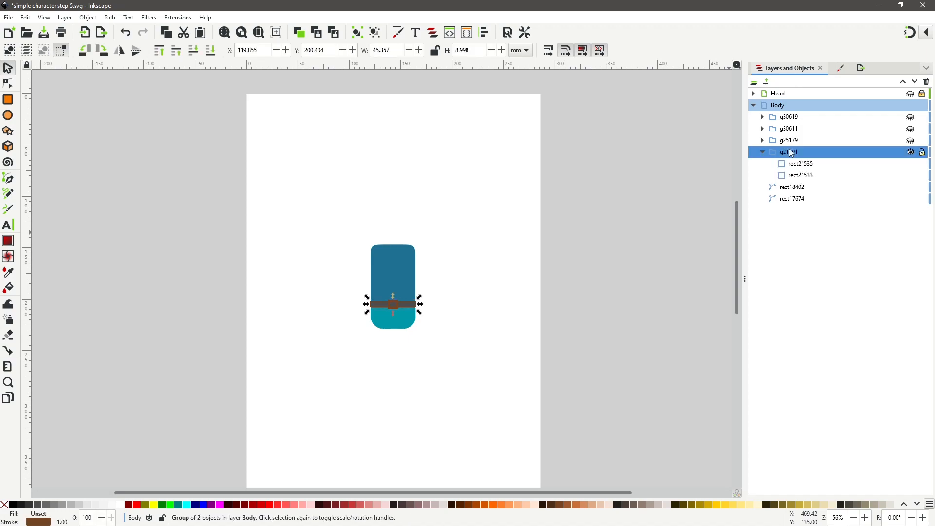
left_click(793, 188)
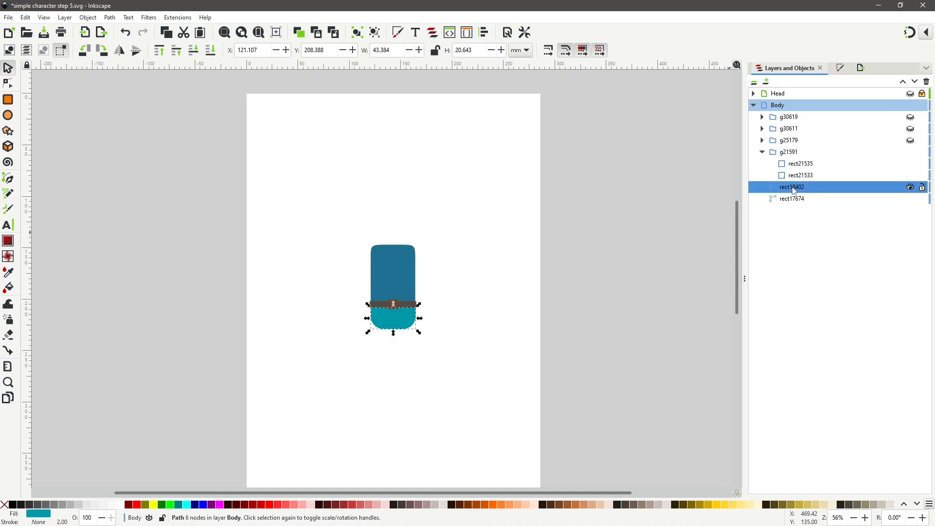
left_click(794, 201)
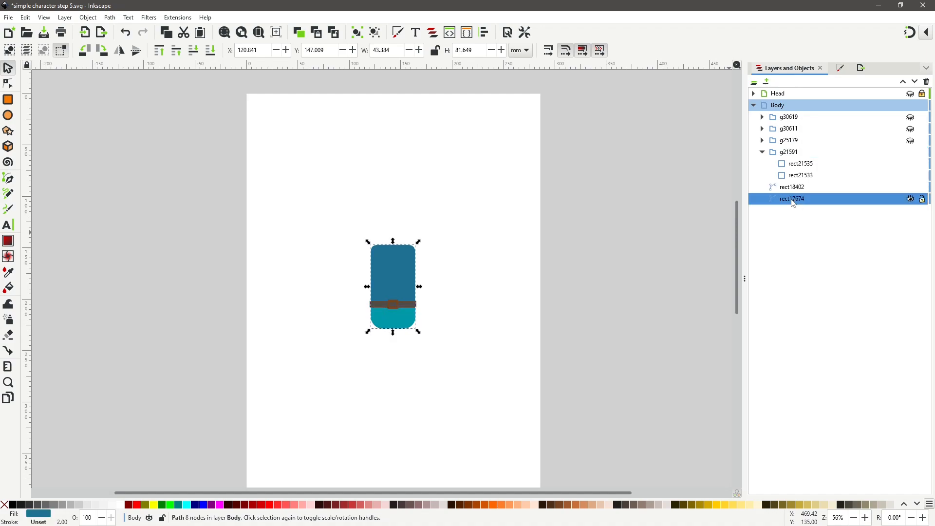
left_click(797, 153)
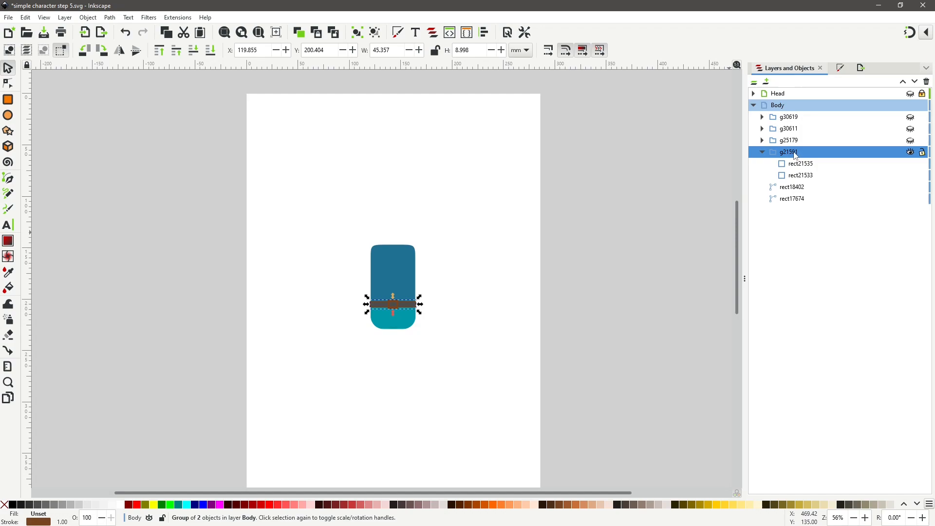
right_click(796, 155)
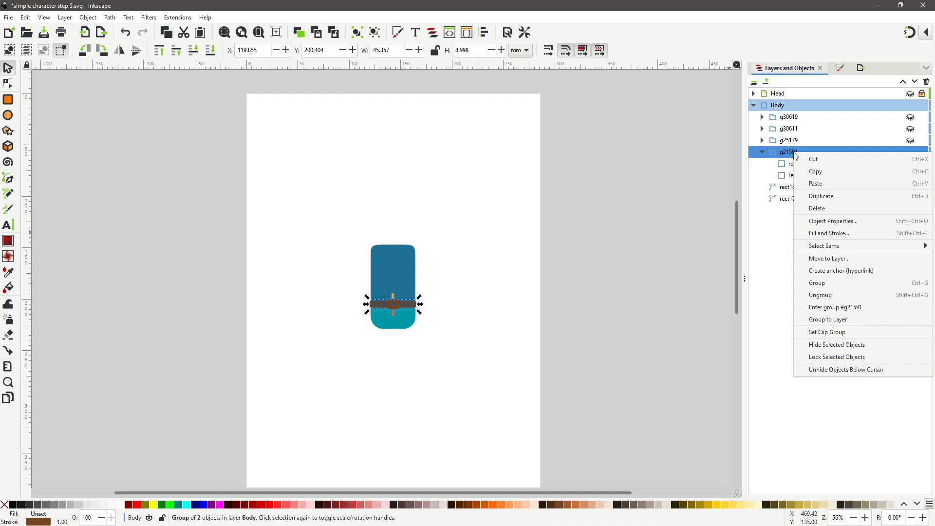
key("Escape")
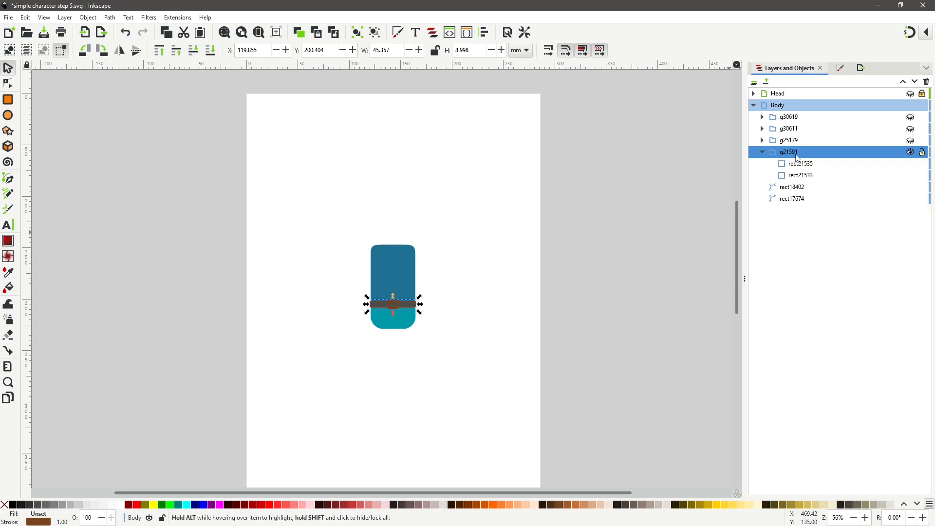
left_click(833, 153)
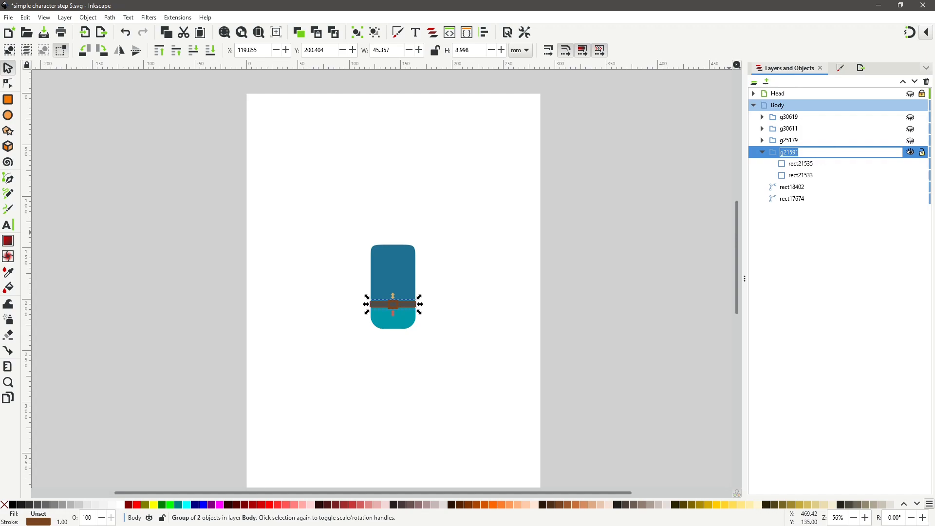
type("hip")
key("Return")
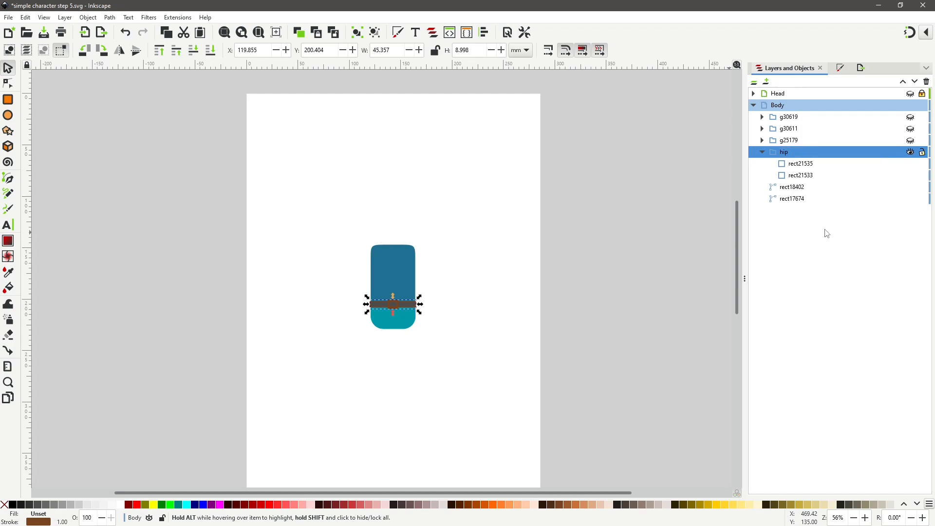
left_click(762, 152)
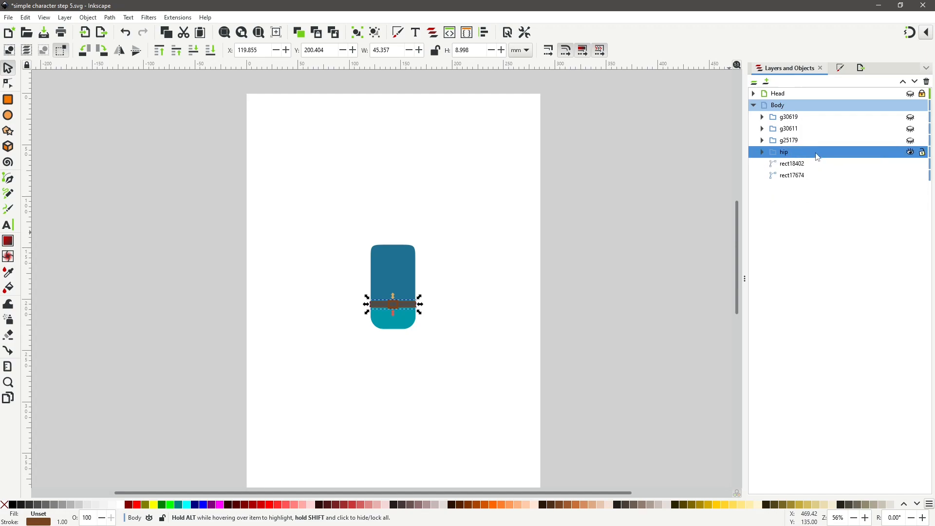
Step: Expand the Head layer and make it visible again
left_click(753, 93)
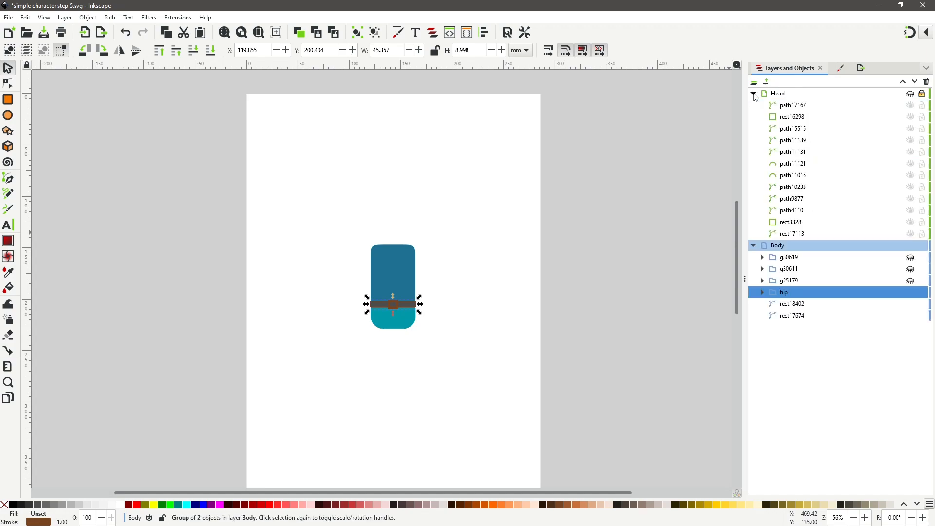
left_click(911, 93)
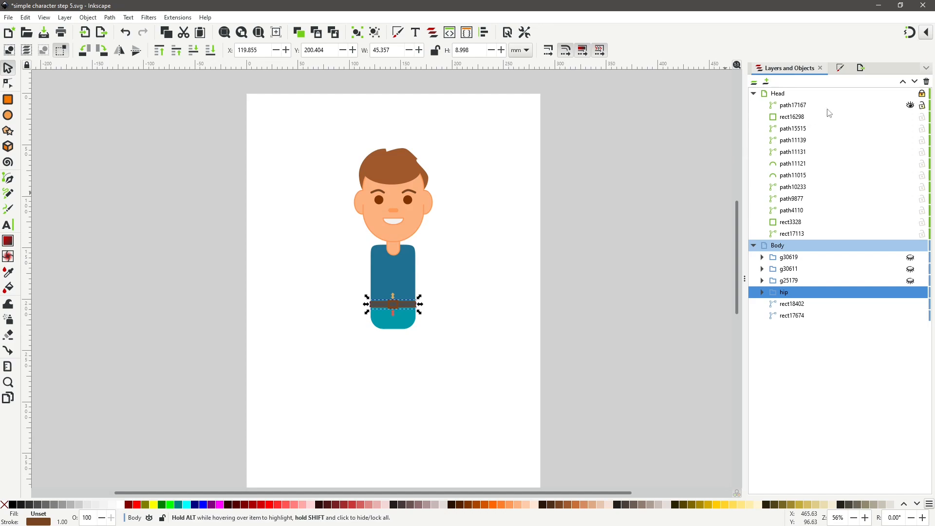
left_click(911, 105)
left_click(911, 106)
Step: Try to select the neck shape on the canvas
left_click(397, 253)
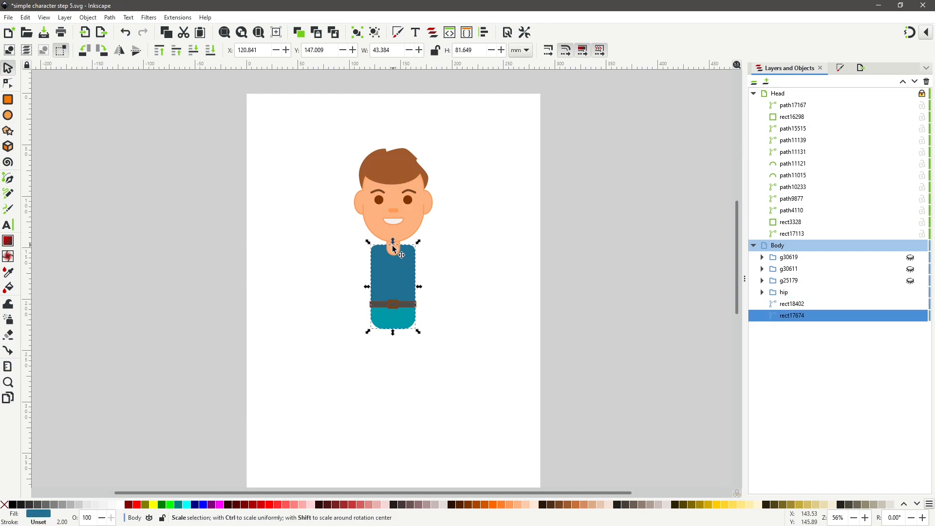
left_click(460, 231)
left_click(388, 243)
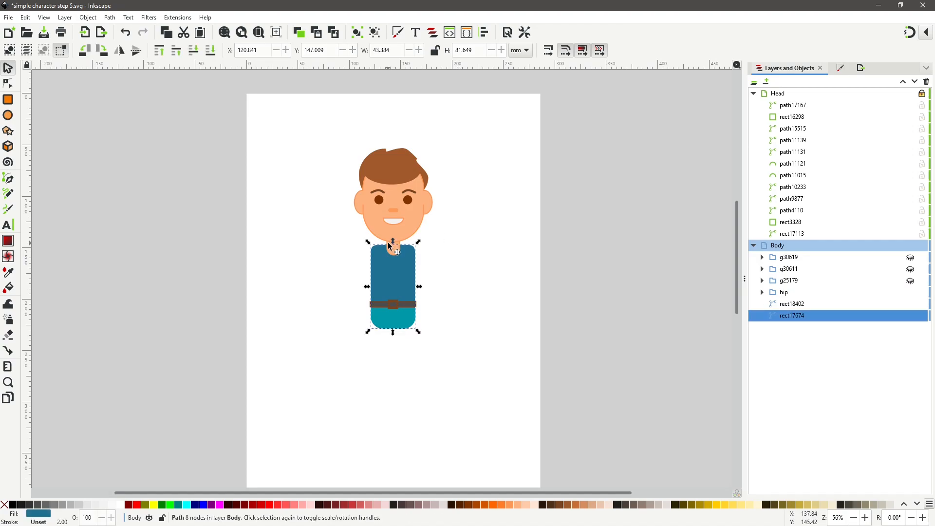
left_click(387, 240)
left_click(392, 241)
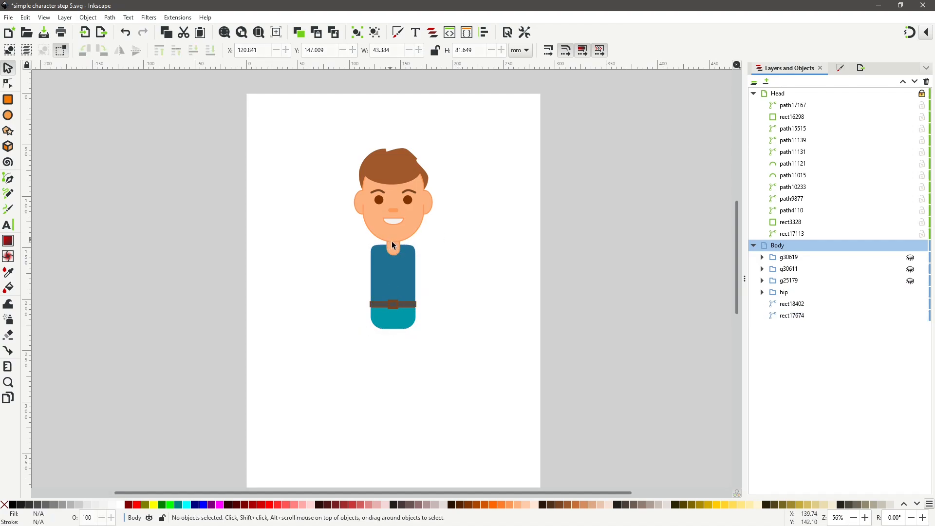
left_click(392, 243)
left_click(414, 224)
Step: Hide every object in the Head layer except the neck rectangle rect3328
left_click(910, 106)
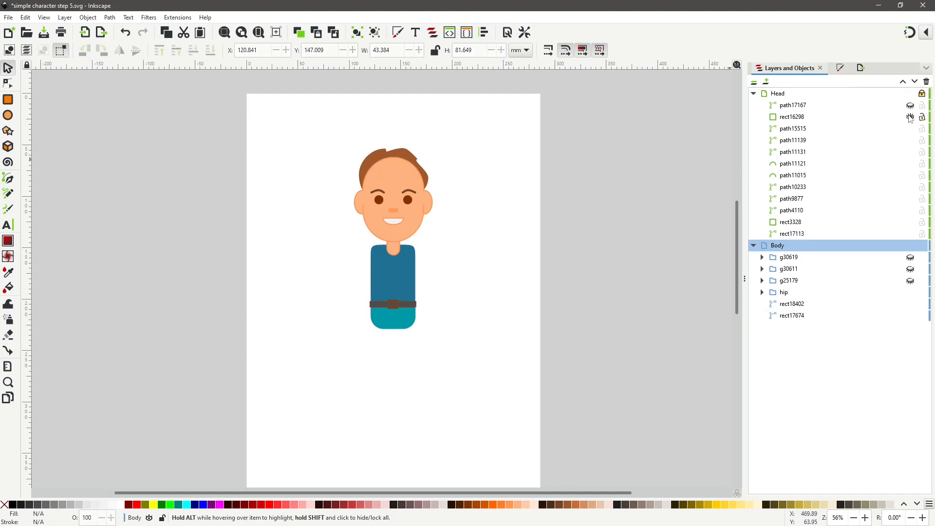
left_click(910, 117)
left_click(910, 129)
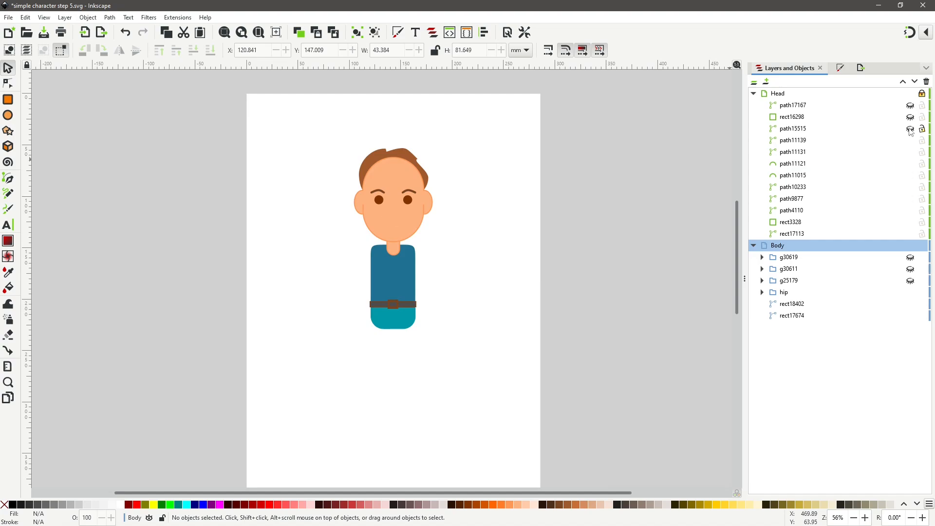
left_click(910, 141)
left_click(910, 152)
left_click(910, 164)
left_click(910, 176)
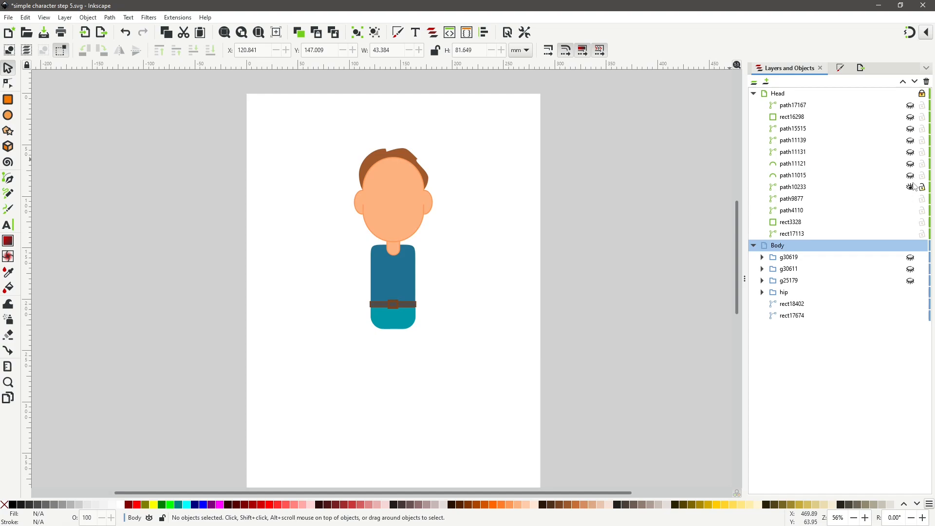
left_click(910, 188)
left_click(910, 199)
left_click(910, 210)
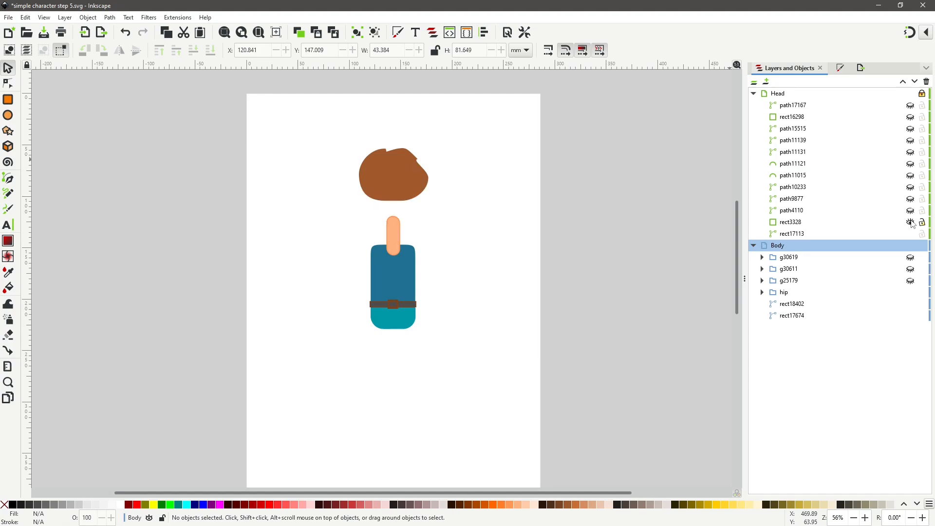
left_click(910, 222)
left_click(910, 223)
left_click(910, 233)
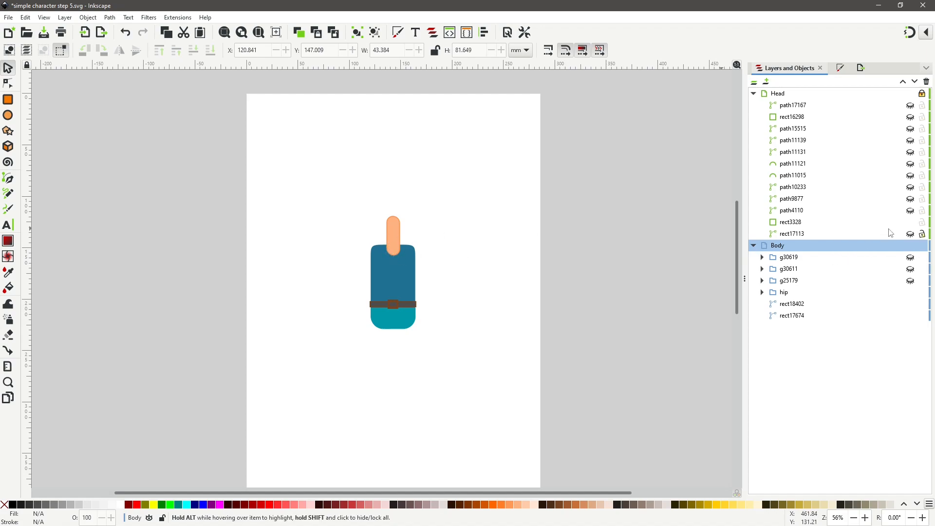
Step: Unlock the Head layer and move the neck rectangle rect3328 into the hip group, checking the group by toggling its visibility
left_click(921, 93)
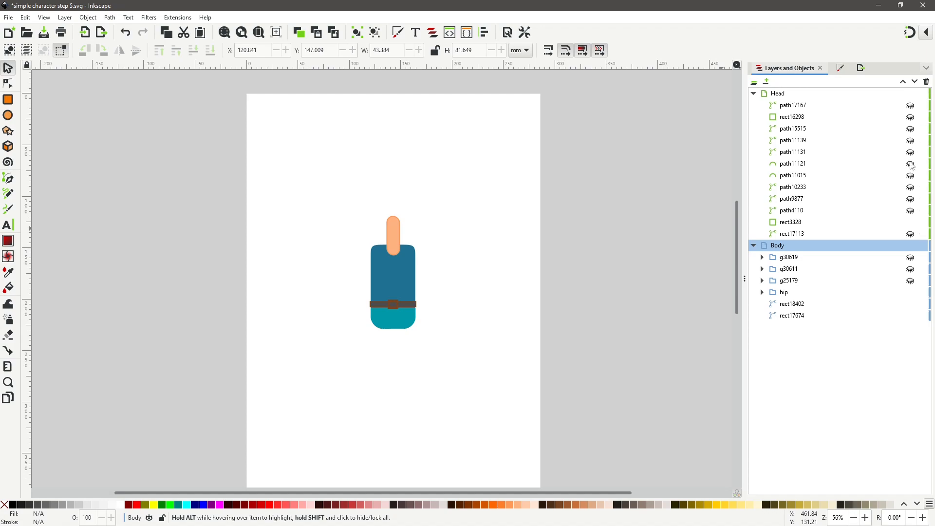
left_click(392, 238)
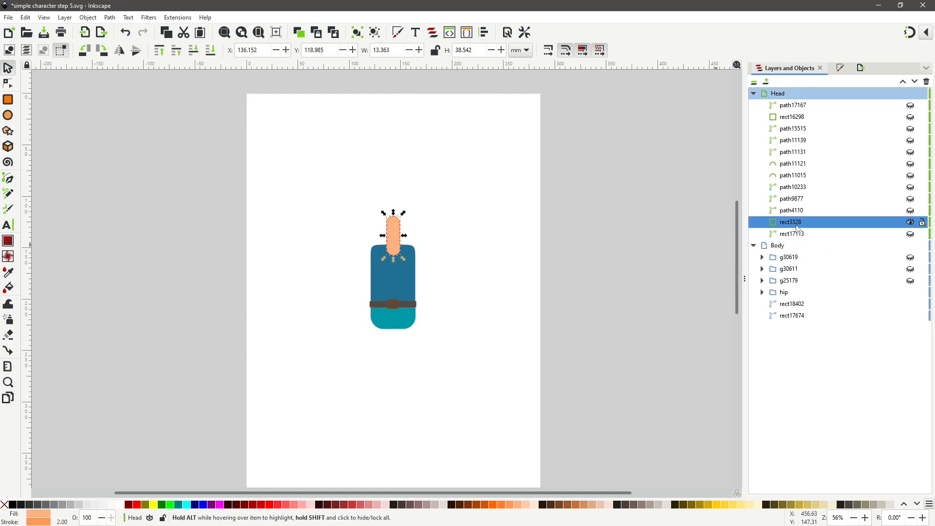
left_click_drag(791, 223, 825, 293)
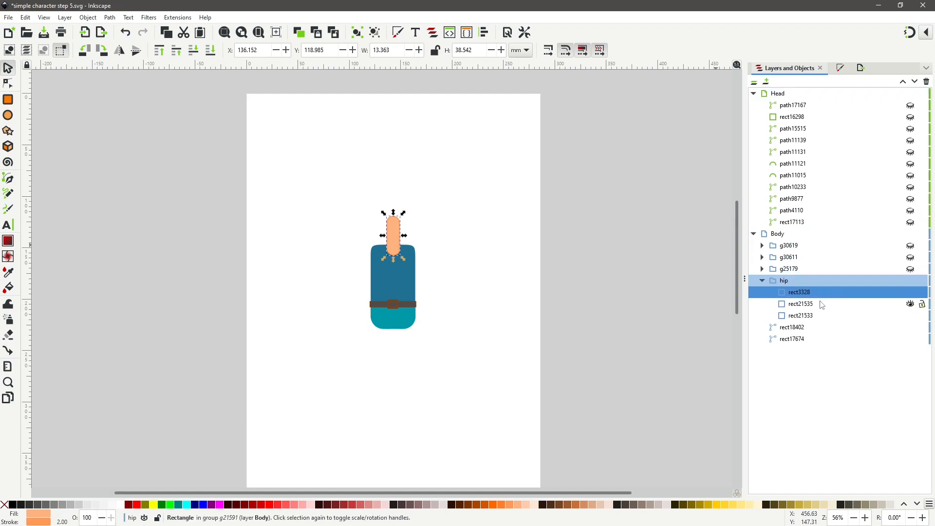
left_click(471, 255)
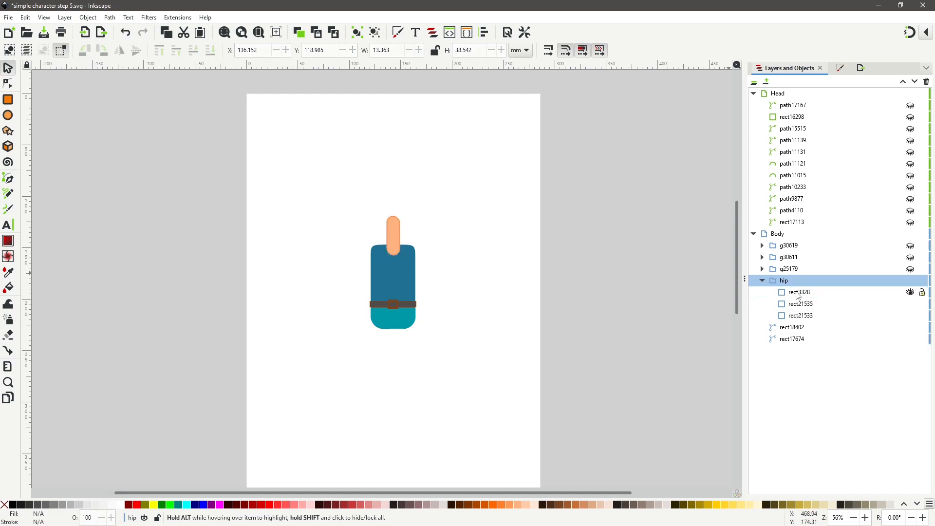
left_click(763, 281)
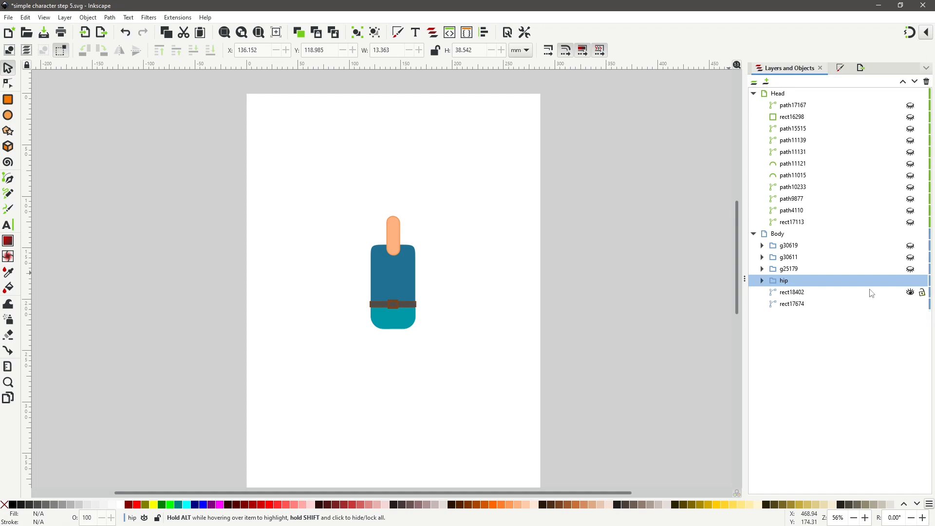
left_click(910, 282)
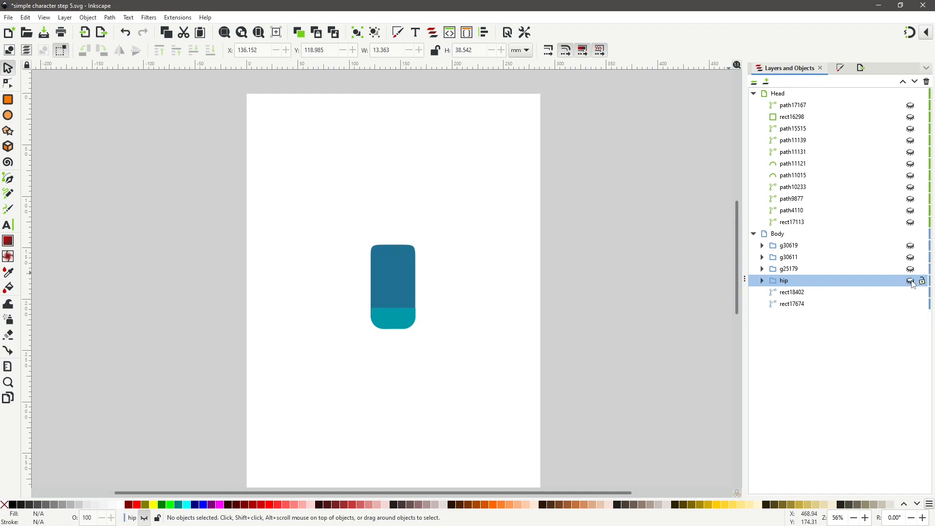
left_click(911, 281)
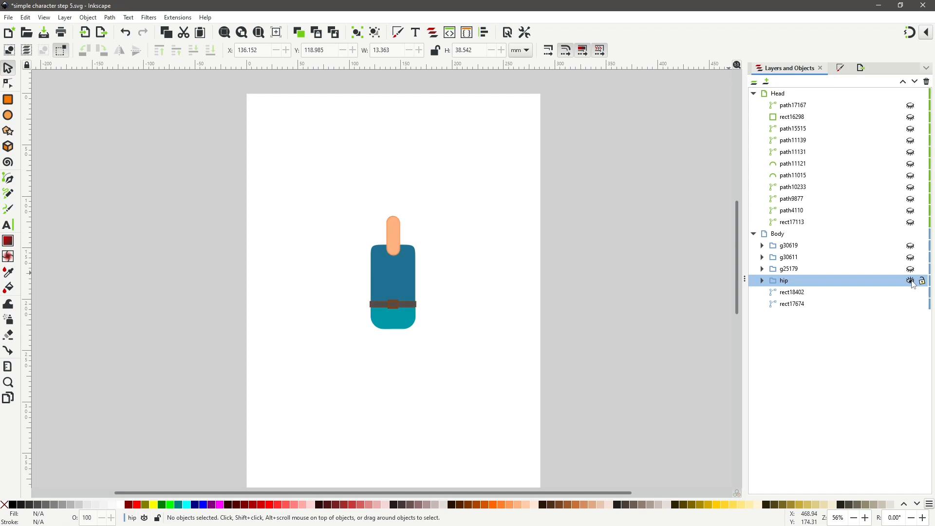
Step: Check the hip group by toggling its visibility, and examine the contents of groups g25179, g30611 and g30619 in the Body layer
left_click(910, 281)
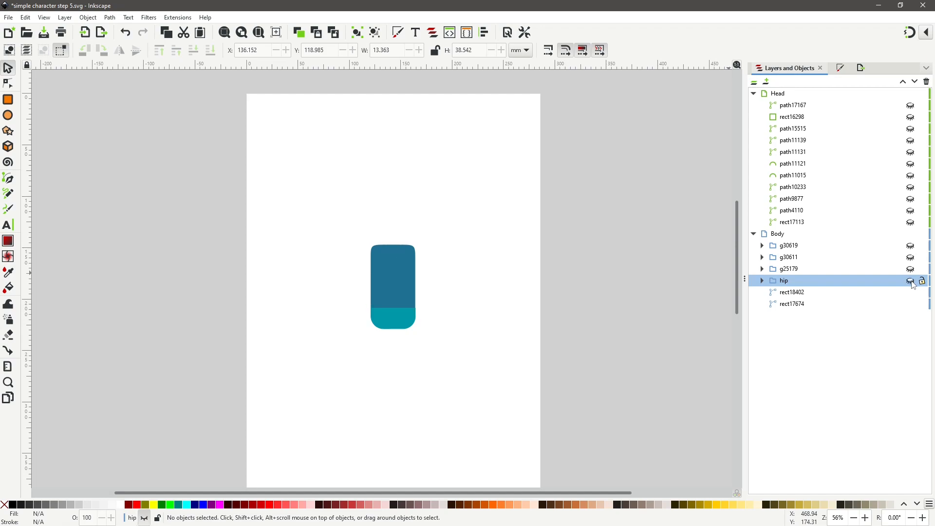
left_click(910, 282)
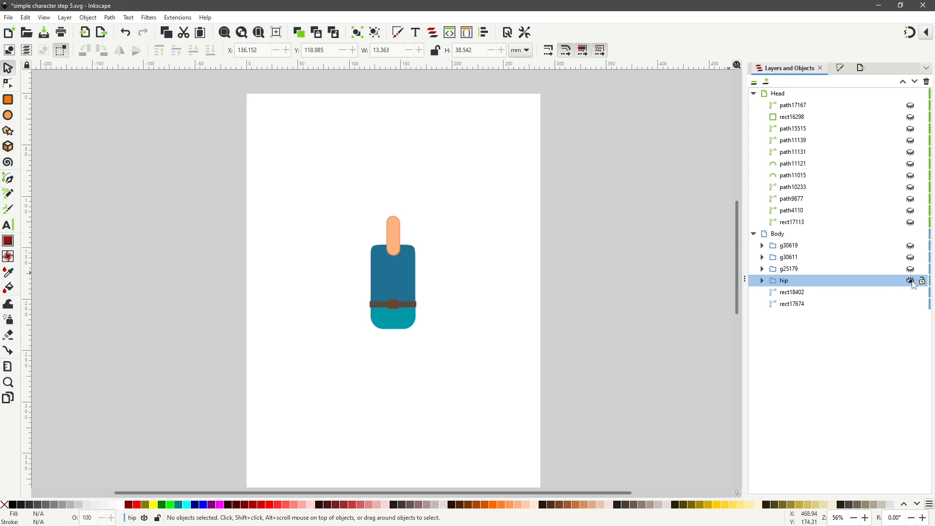
left_click(796, 272)
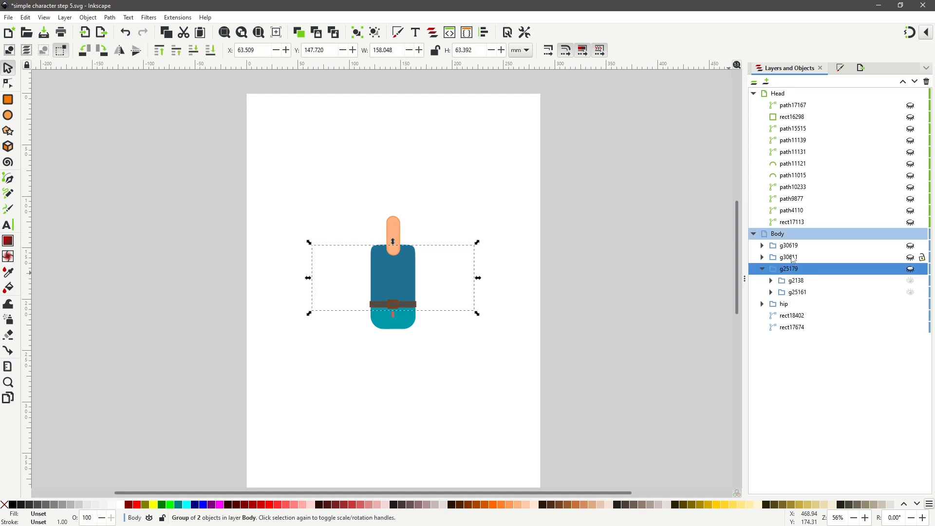
left_click(791, 257)
left_click(793, 250)
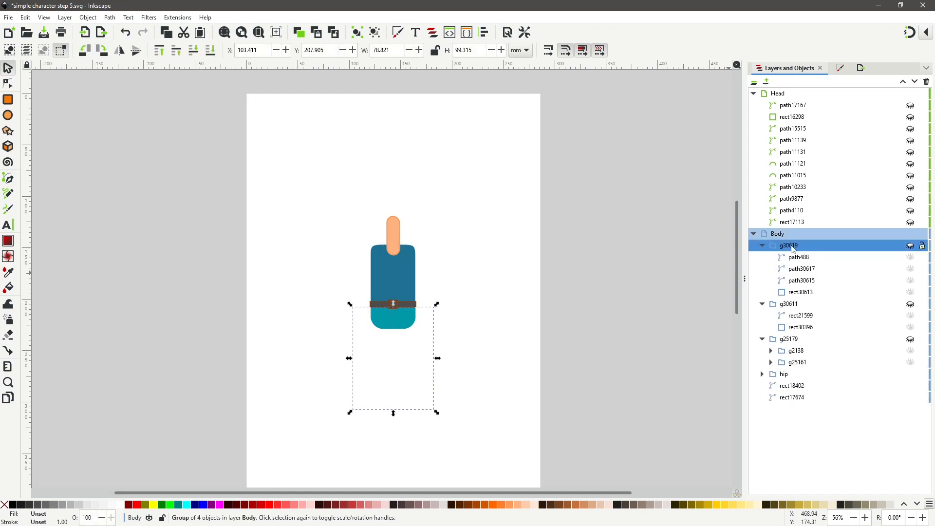
left_click(763, 245)
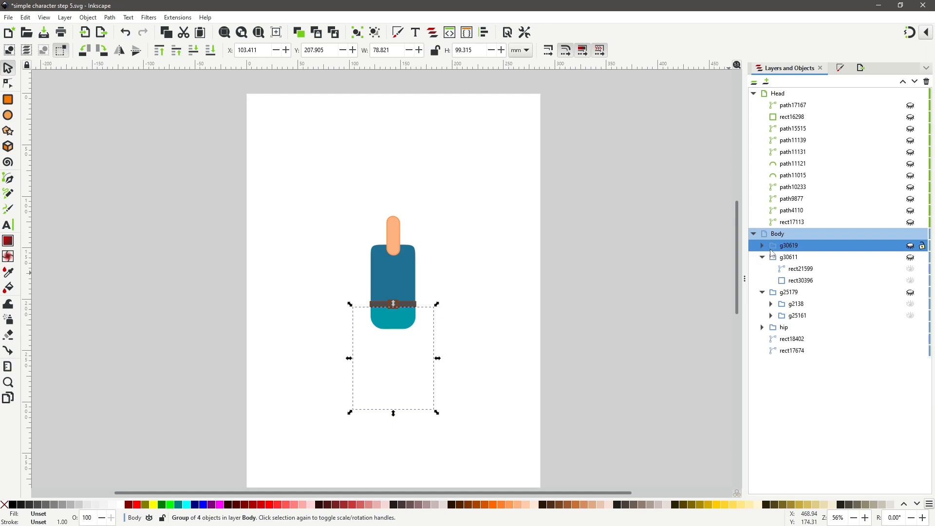
left_click(763, 246)
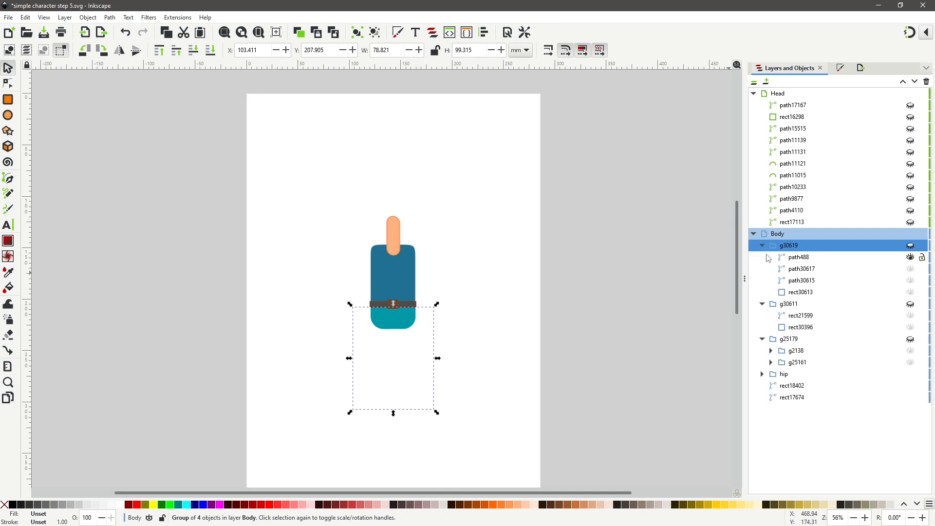
left_click(763, 245)
left_click(762, 258)
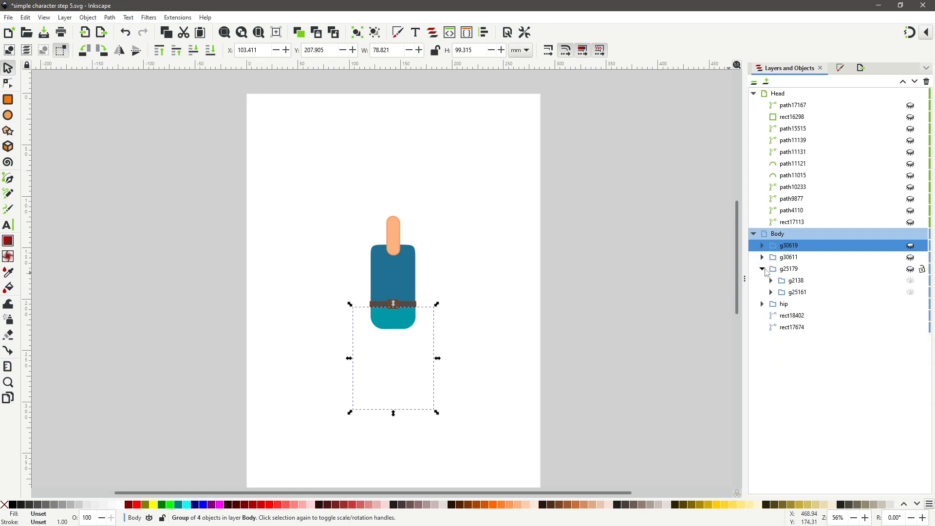
left_click(762, 269)
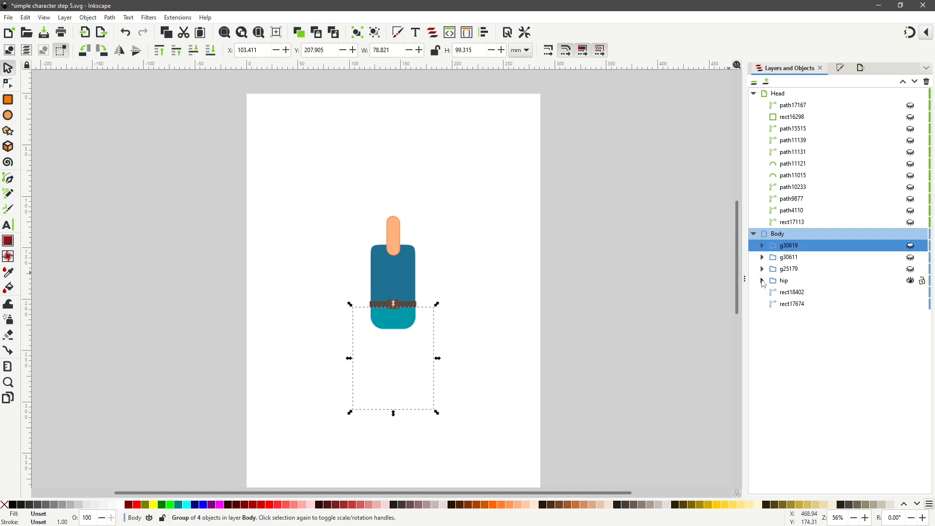
Step: Expand the hip group, identify its shapes on the canvas, and move the torso shapes rect18402 and rect17674 into it
left_click(762, 280)
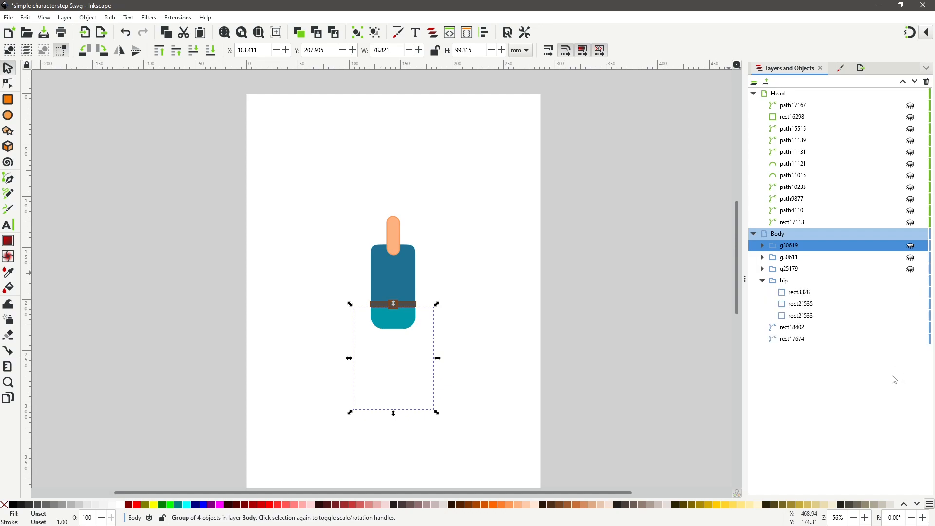
left_click(798, 295)
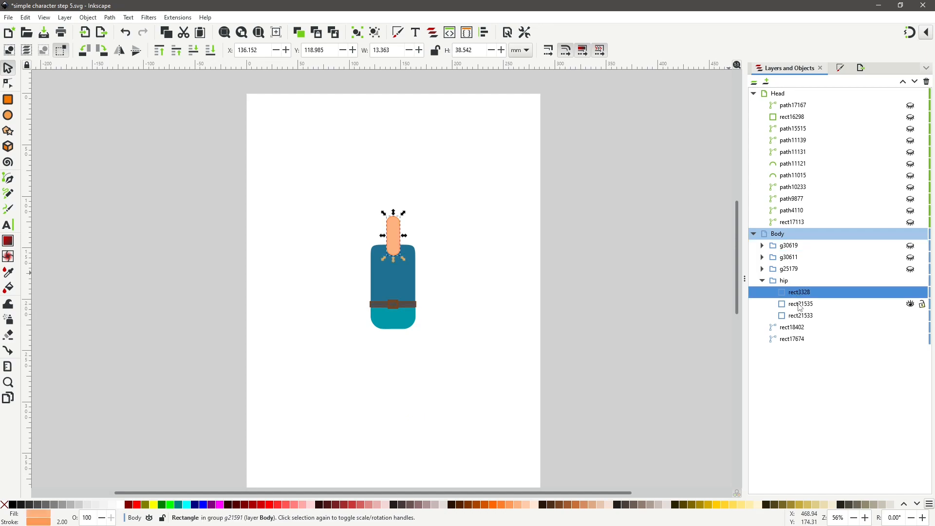
left_click(800, 306)
left_click(800, 318)
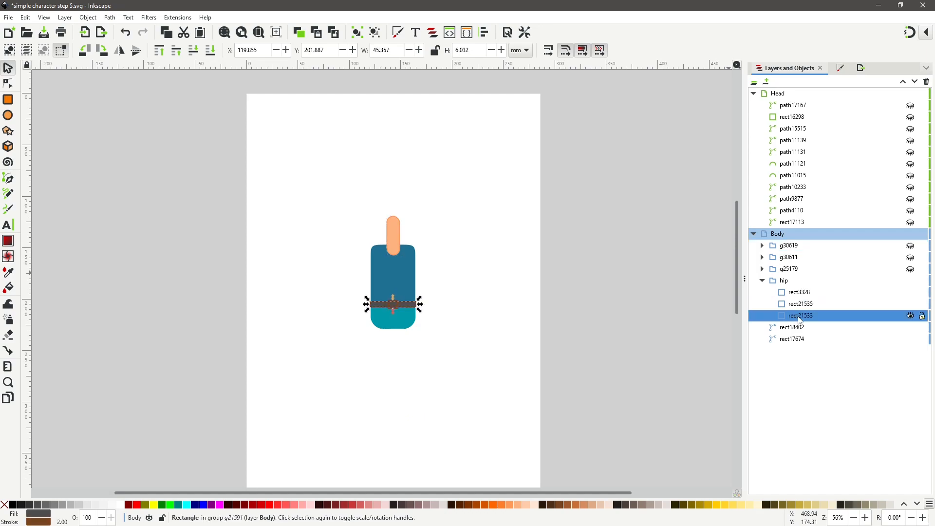
left_click(800, 328)
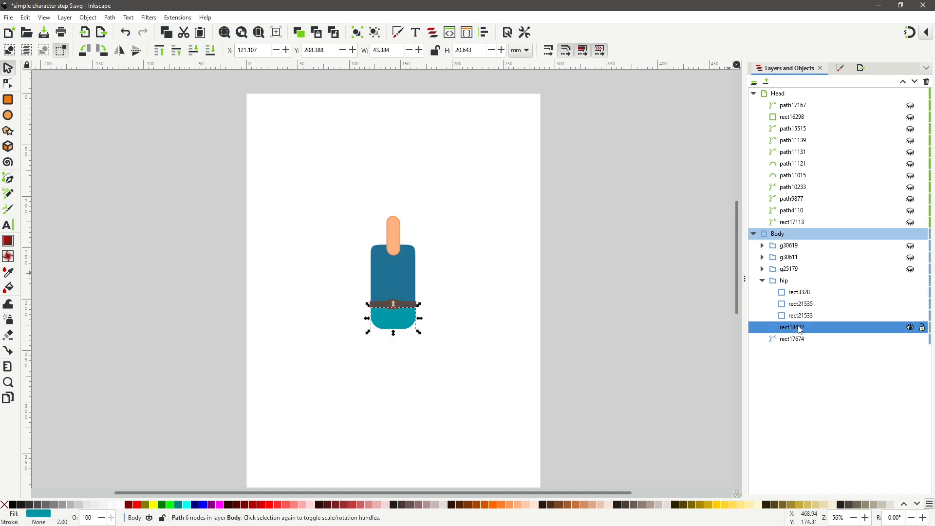
left_click(799, 341)
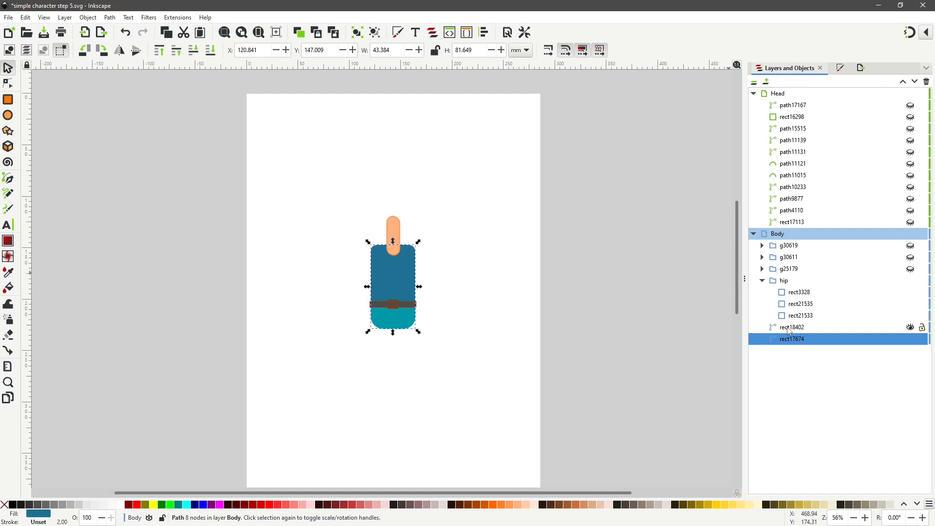
left_click_drag(789, 330, 818, 285)
left_click_drag(793, 340, 835, 287)
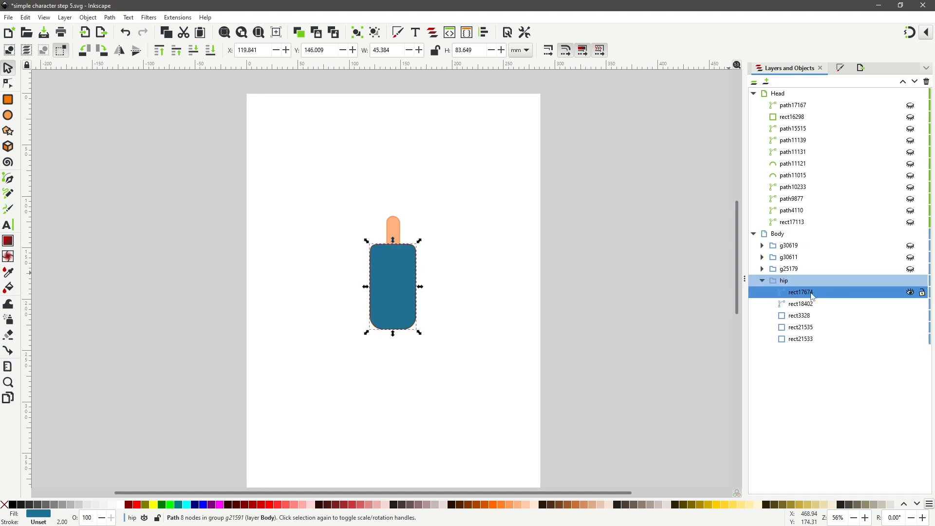
Step: Lower the dark blue torso shape rect17674 to the bottom of the hip group's stacking order
left_click(915, 81)
left_click(915, 81)
left_click(915, 82)
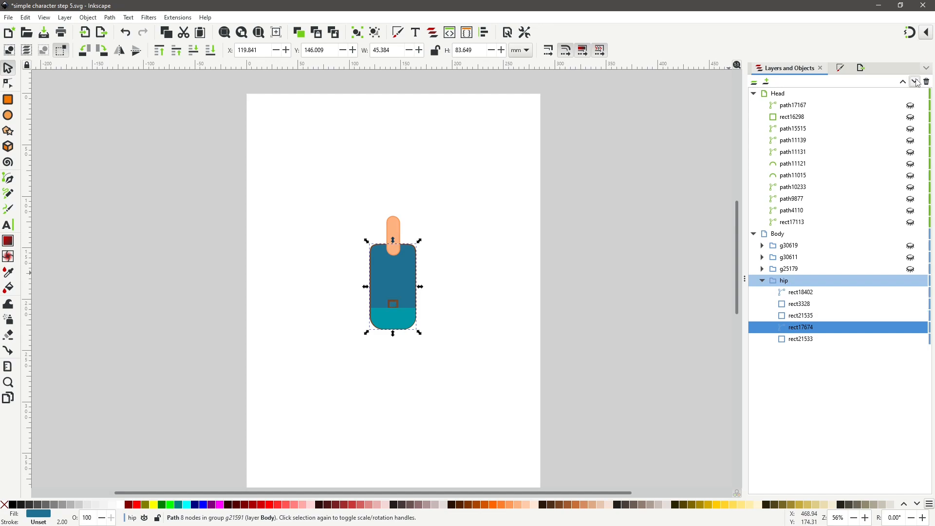
left_click(915, 82)
Step: Lower the teal shape rect18402 so it sits directly above rect17674 and below the belt shape rect21533 in the hip group
left_click(802, 292)
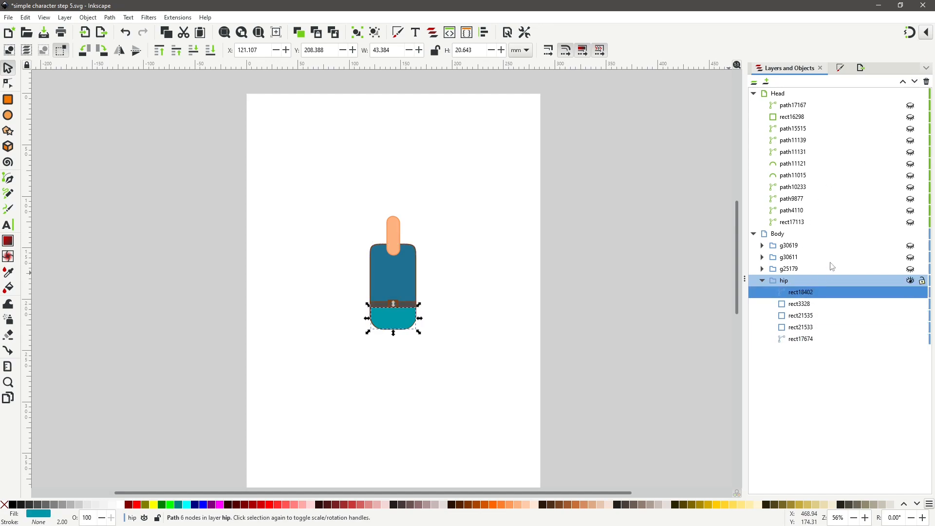
left_click(915, 81)
left_click(914, 81)
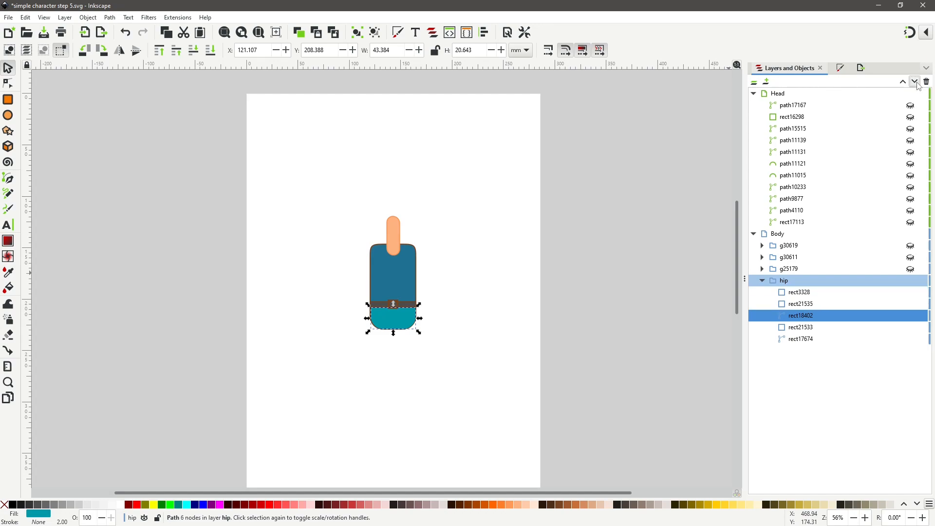
left_click(915, 82)
left_click(915, 81)
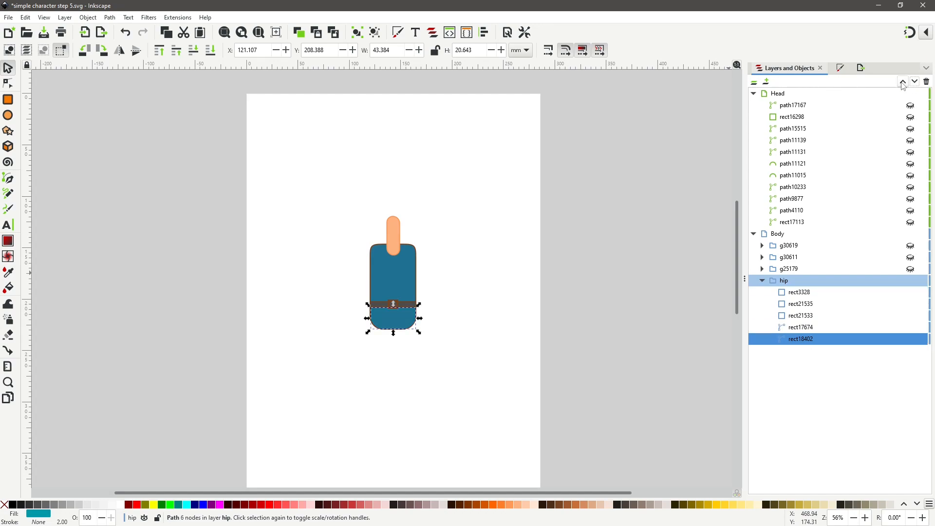
left_click(902, 81)
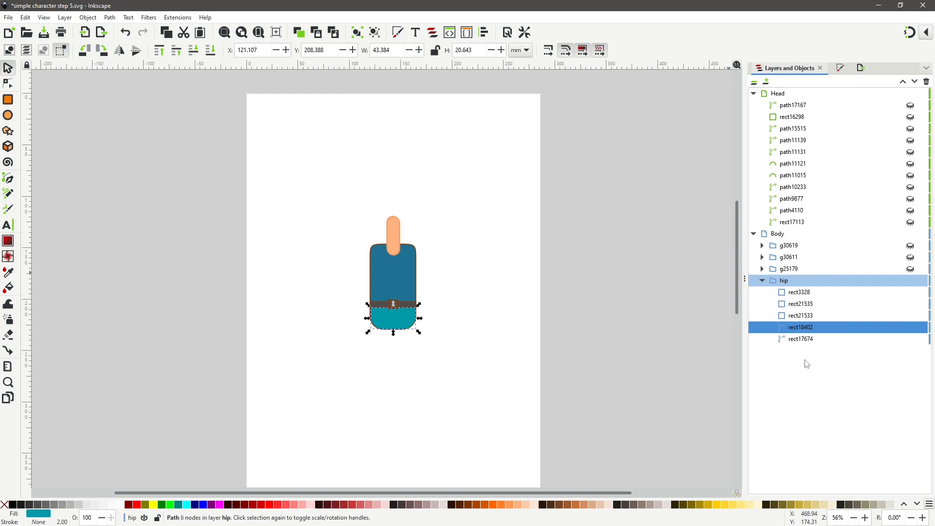
Step: Convert the hip group's rectangles rect3328, rect21535 and rect21533 to paths one by one, and collapse the group
left_click(809, 293)
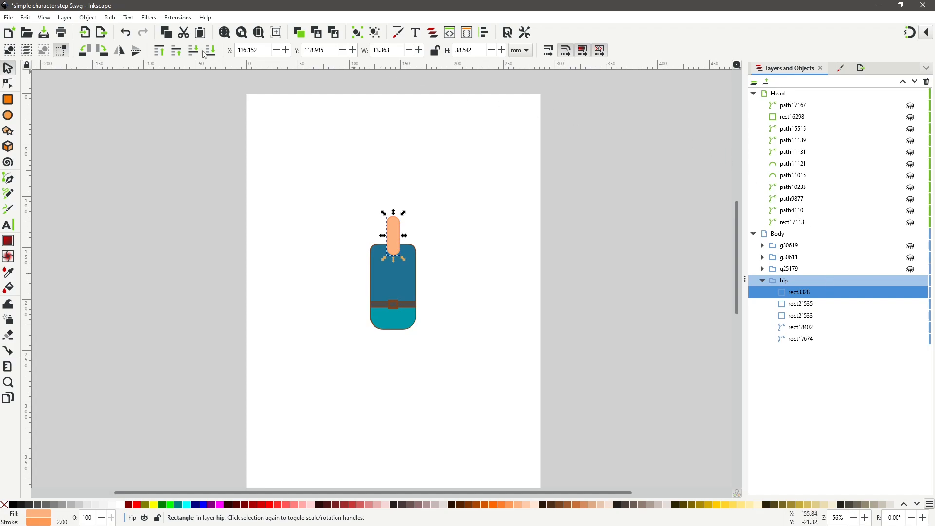
left_click(109, 17)
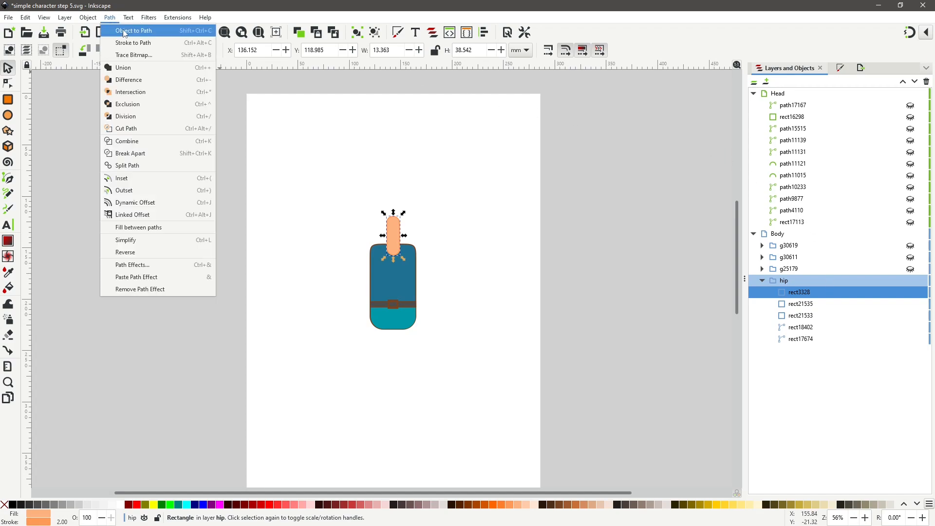
left_click(125, 34)
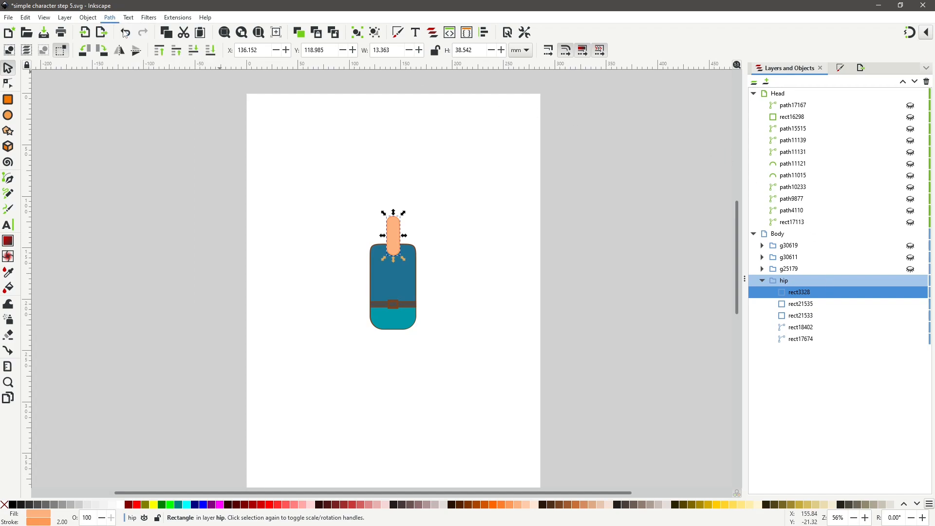
left_click(799, 304)
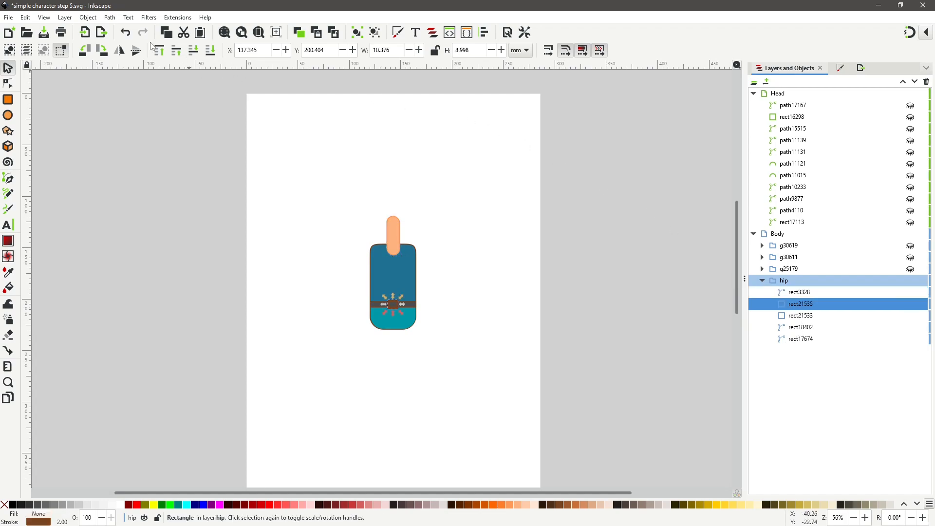
left_click(110, 18)
left_click(119, 31)
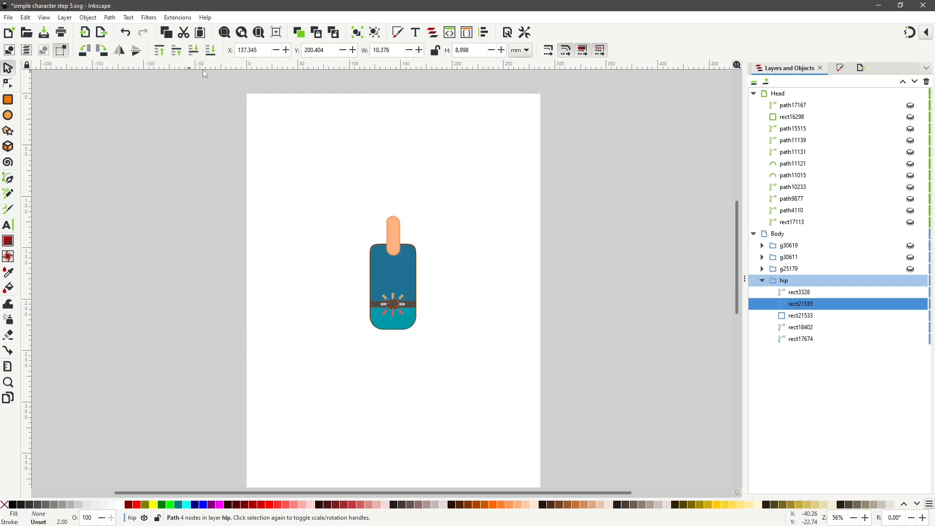
left_click(811, 315)
left_click(110, 18)
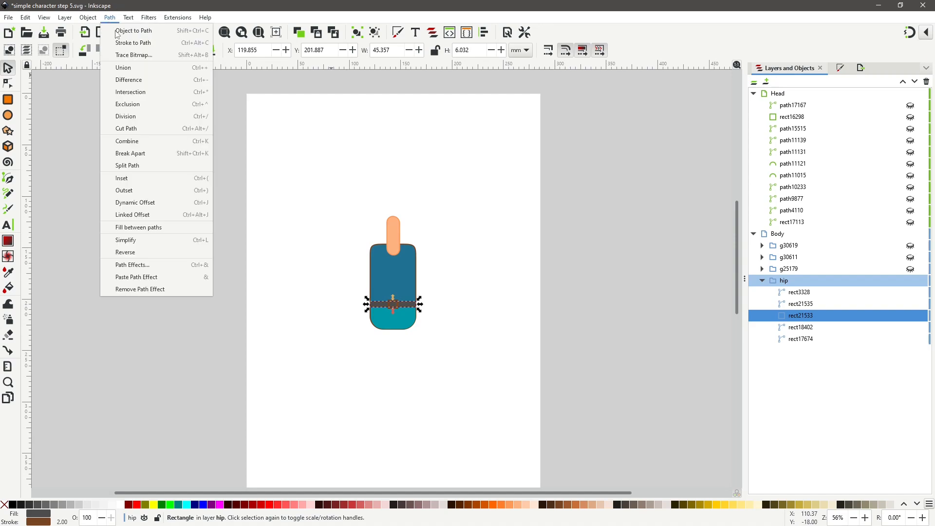
left_click(119, 31)
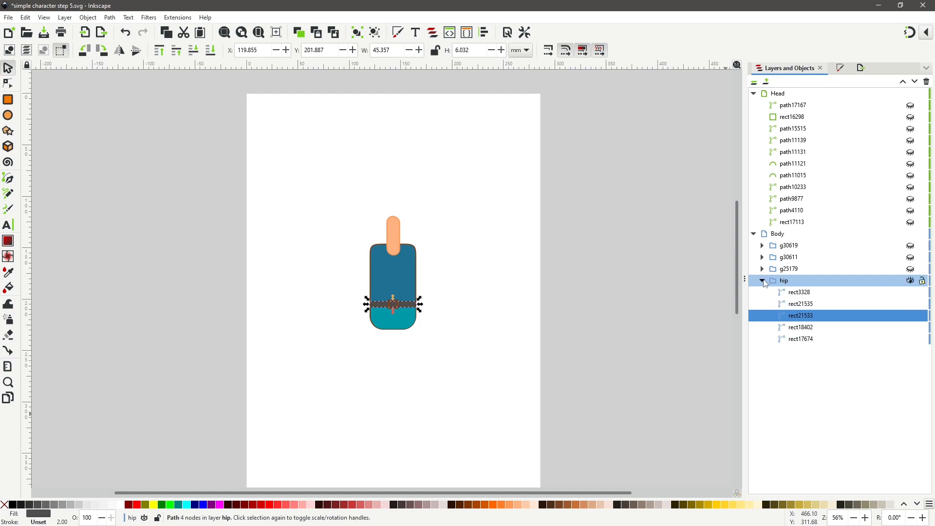
left_click(763, 280)
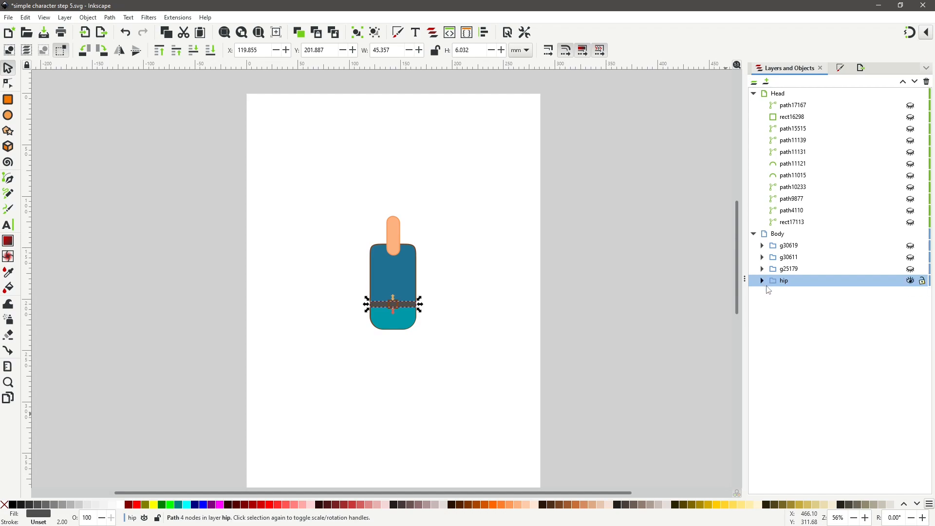
Step: Hide the hip group, show the arms group g25179, and check which arm g2138 contains by toggling its visibility
left_click(803, 270)
left_click(443, 340)
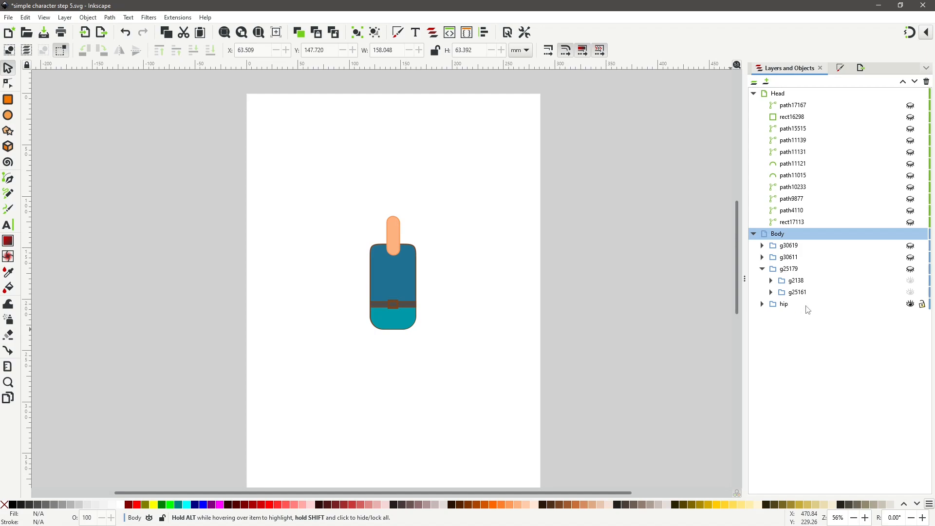
left_click(910, 304)
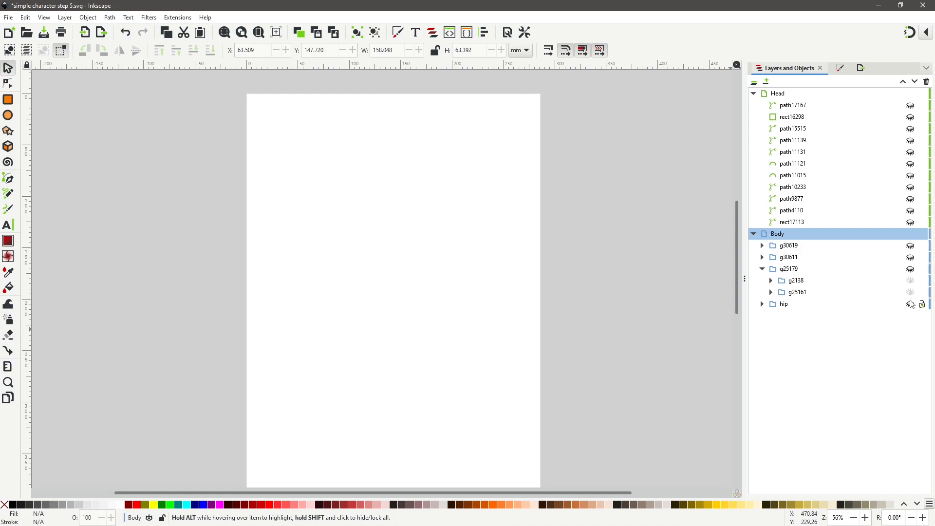
left_click(910, 269)
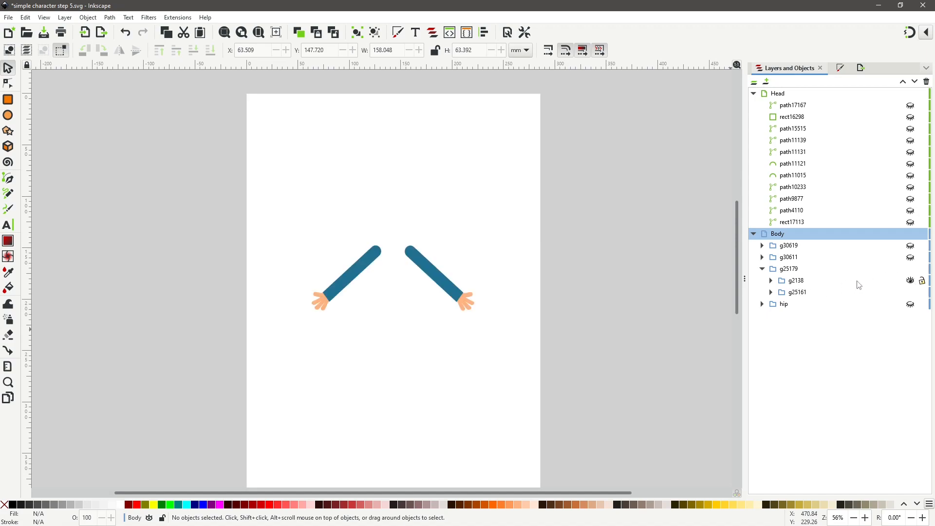
left_click(910, 281)
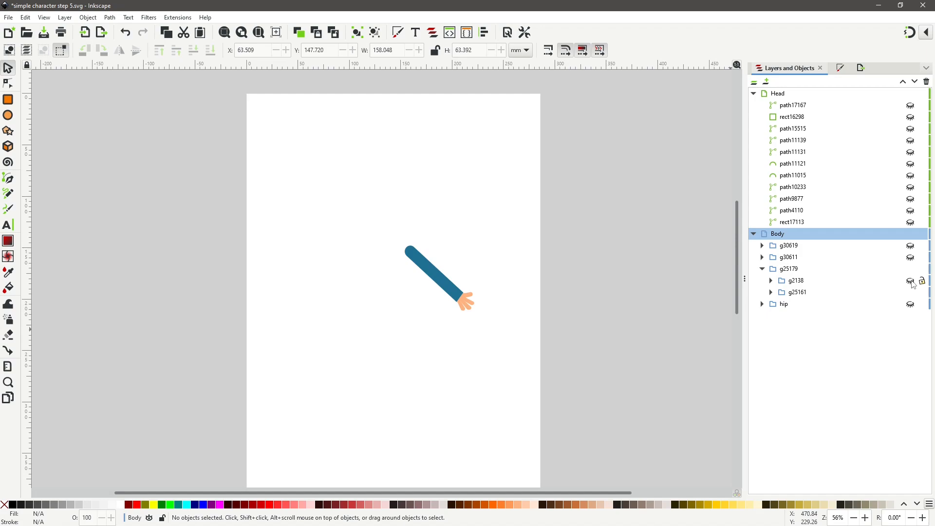
left_click(910, 281)
Step: Rename the arm group g2138 as RArm and collapse it
left_click(798, 284)
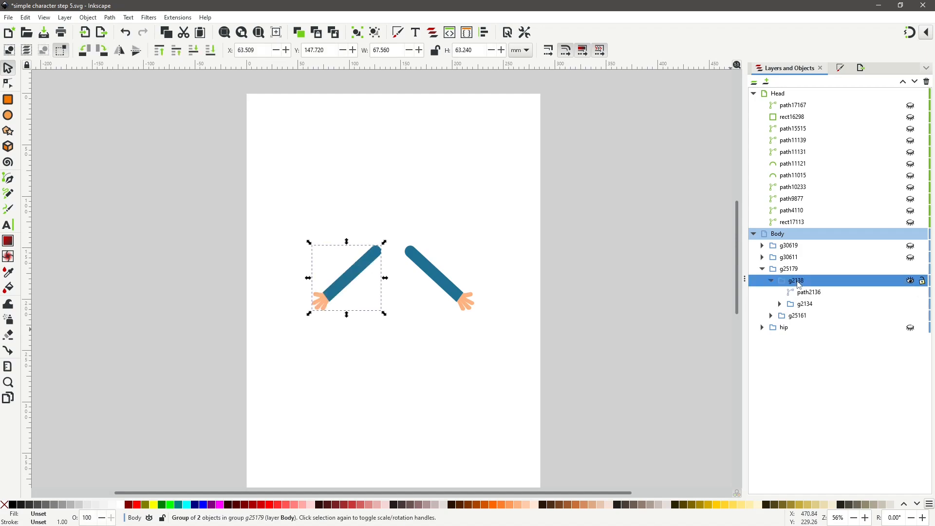
left_click(818, 281)
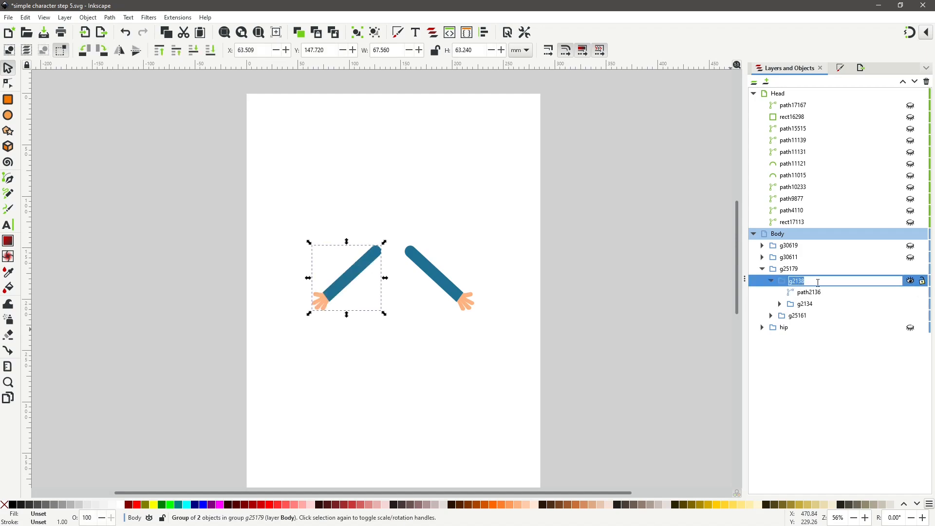
type("RArm")
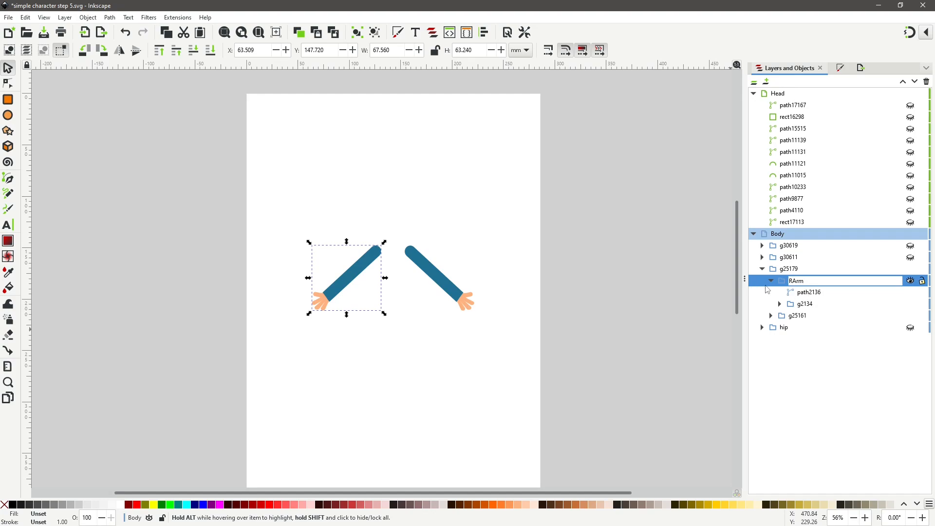
left_click(771, 281)
Step: Rename the other arm group g25161 as LArm
left_click(798, 293)
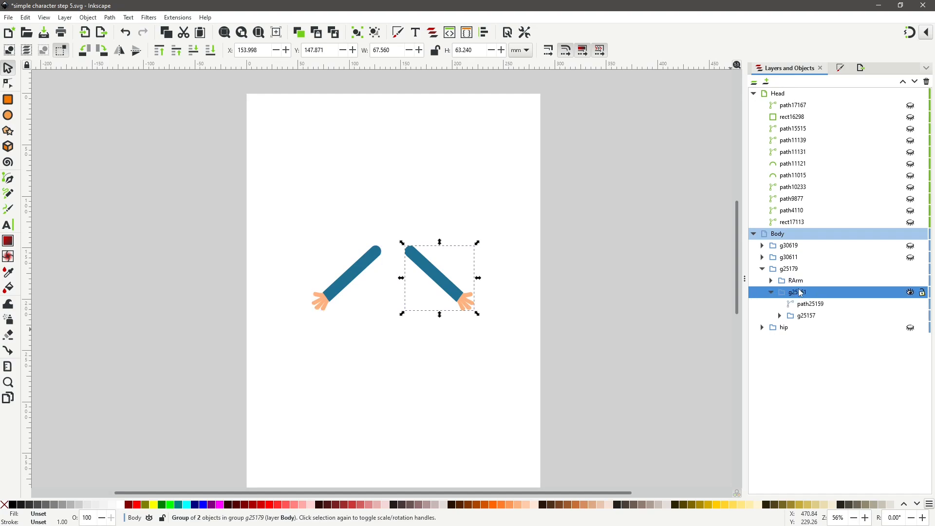
left_click(798, 293)
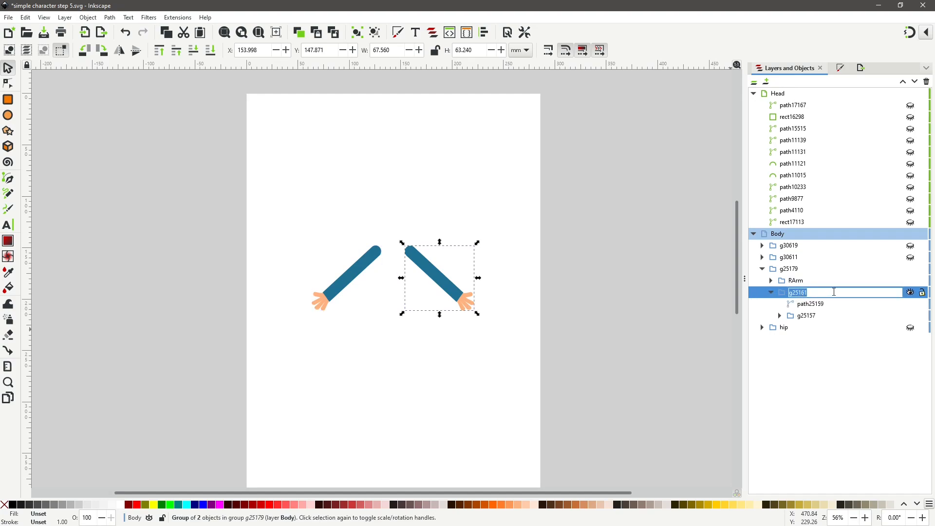
type("LArm")
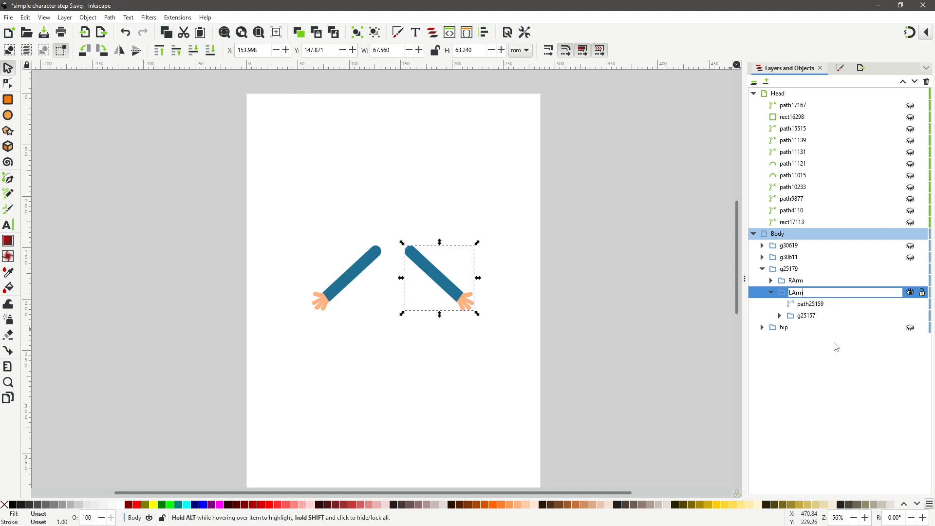
key("Return")
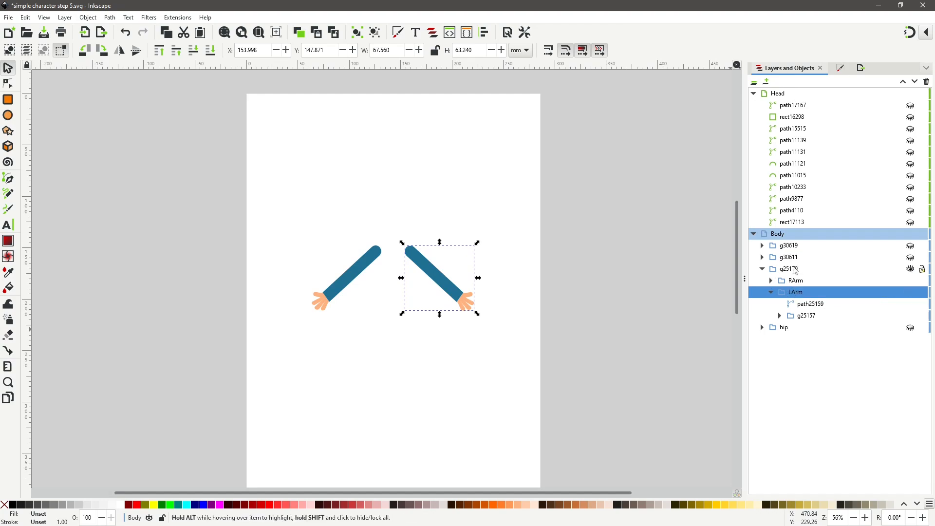
Step: Rename the parent group g25179 as Arms, then collapse and hide it
left_click(795, 271)
double_click(795, 271)
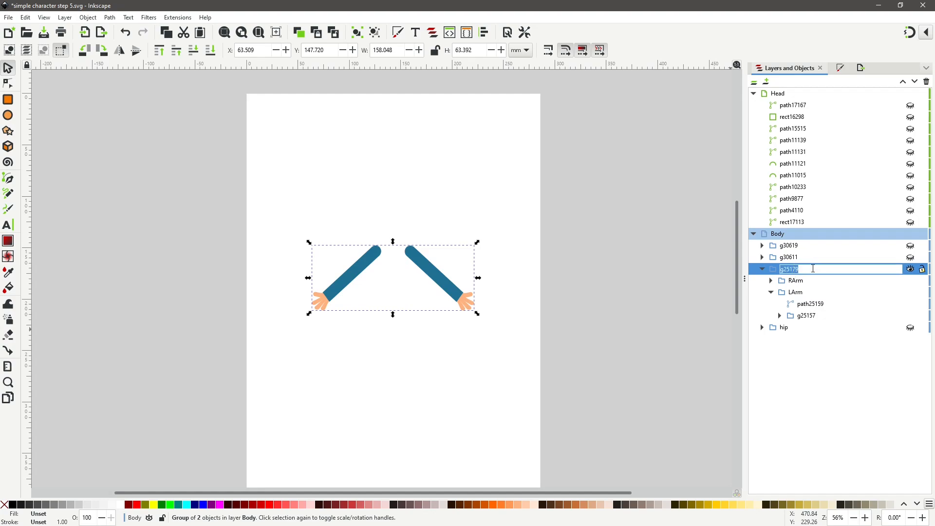
type("Arms")
key("Return")
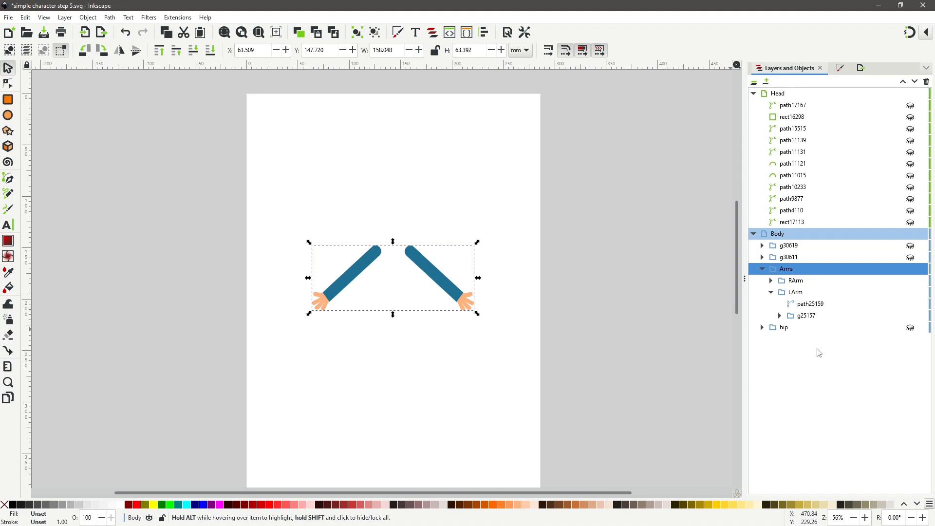
left_click(762, 269)
left_click(912, 271)
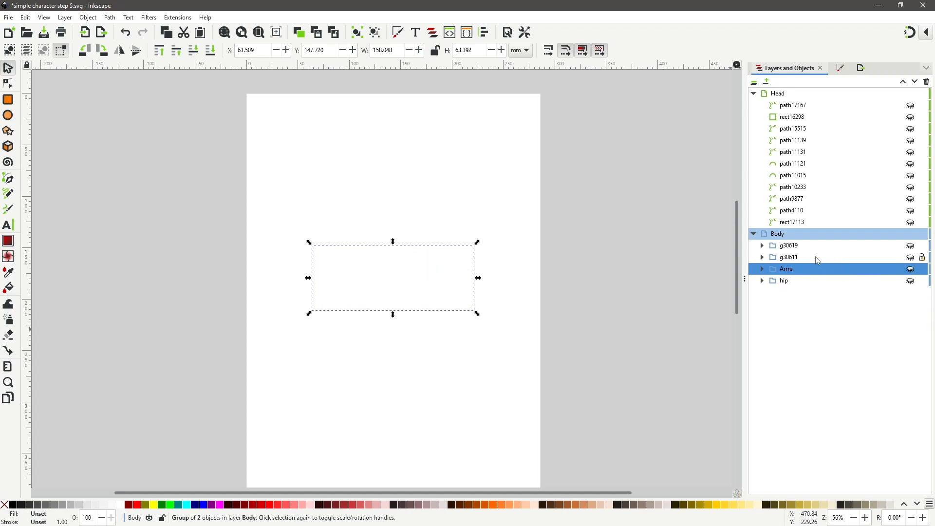
Step: Show the leg groups g30611 and g30619, and rename g30611 as RLeg
left_click(794, 259)
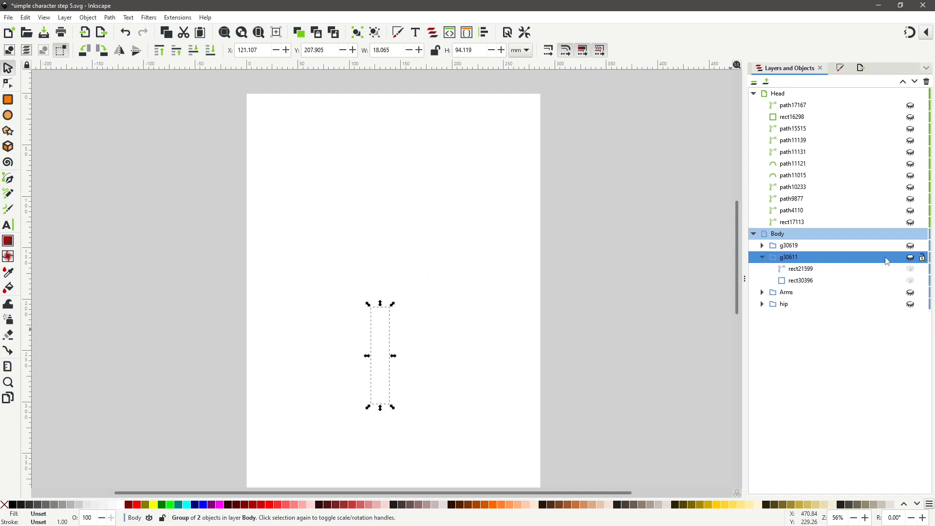
left_click(912, 261)
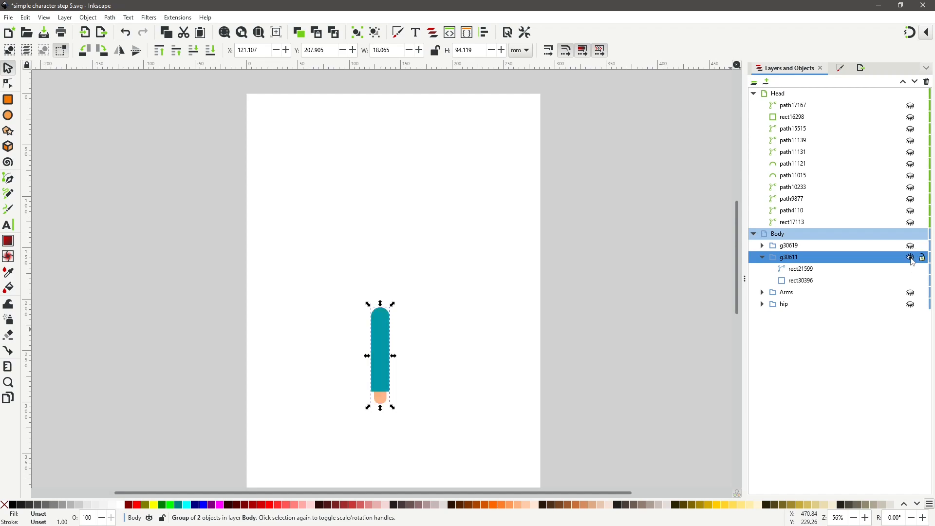
double_click(794, 259)
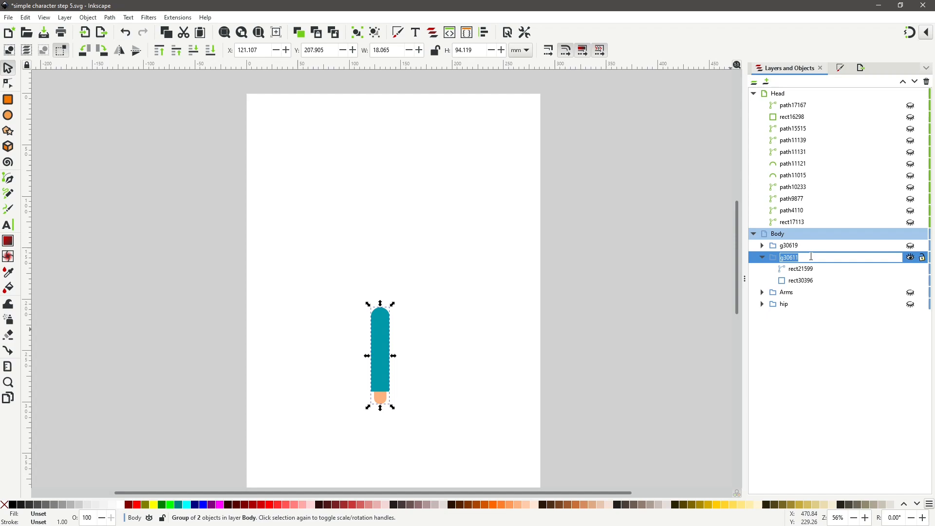
left_click(910, 246)
left_click(910, 245)
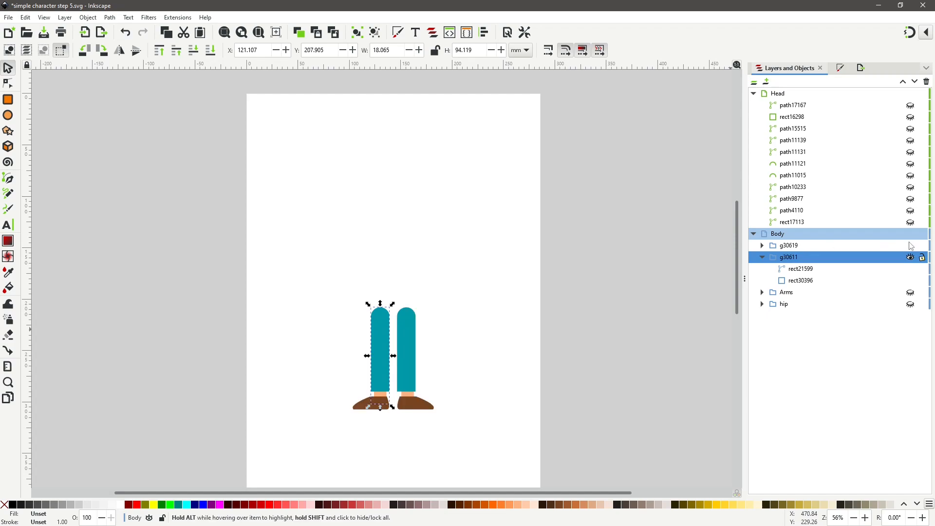
double_click(807, 258)
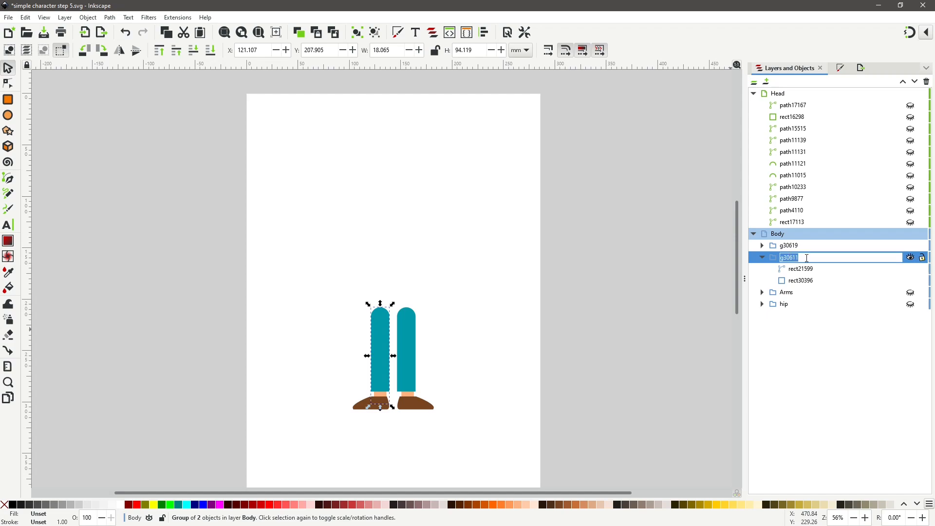
type("RLeg")
Step: Convert the ankle rectangle rect30396 in RLeg to a path, and expand group g30619 in place of RLeg
left_click(804, 280)
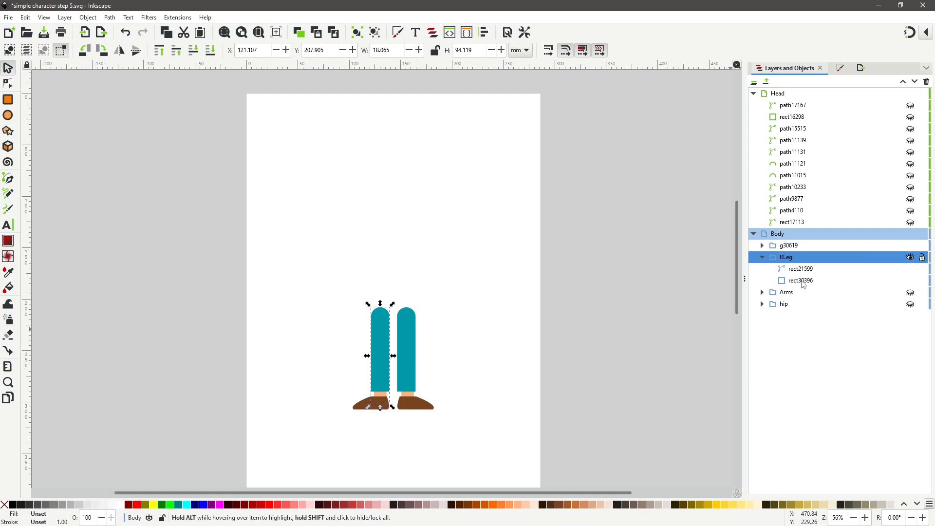
left_click(92, 19)
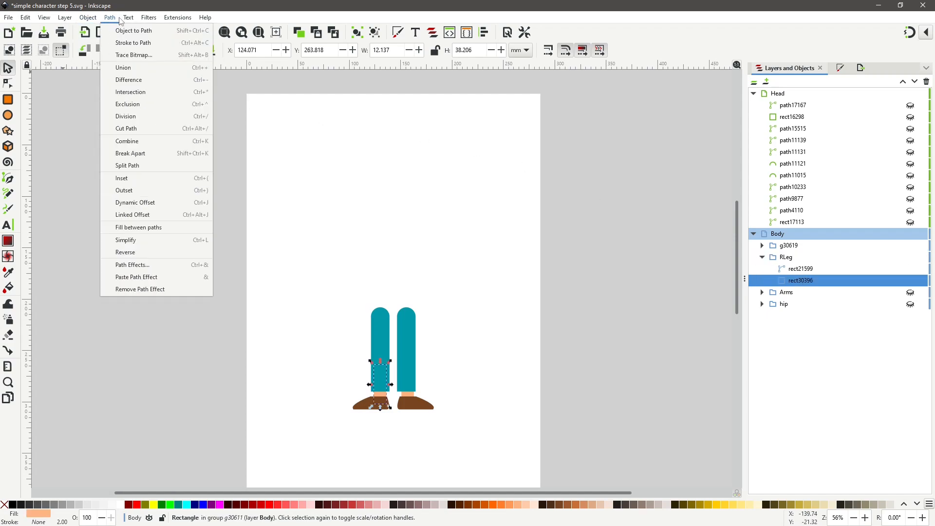
left_click(121, 31)
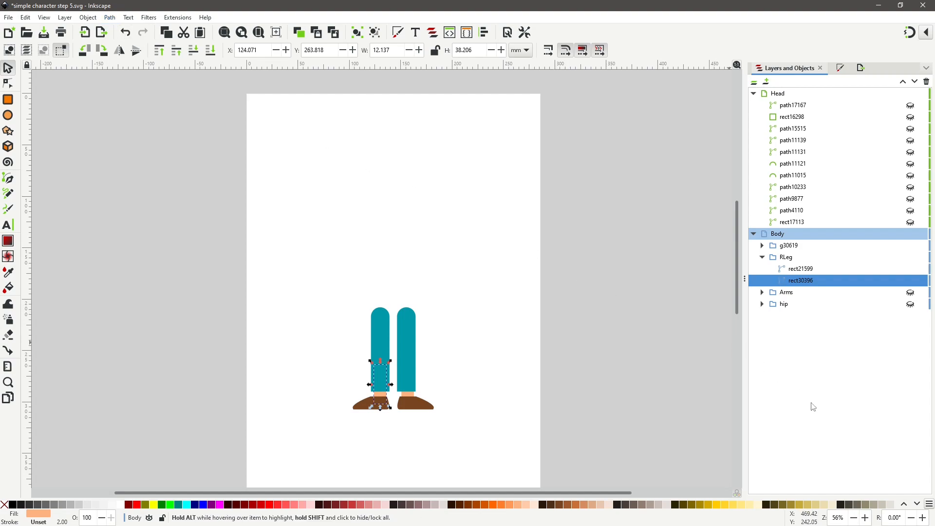
left_click(762, 257)
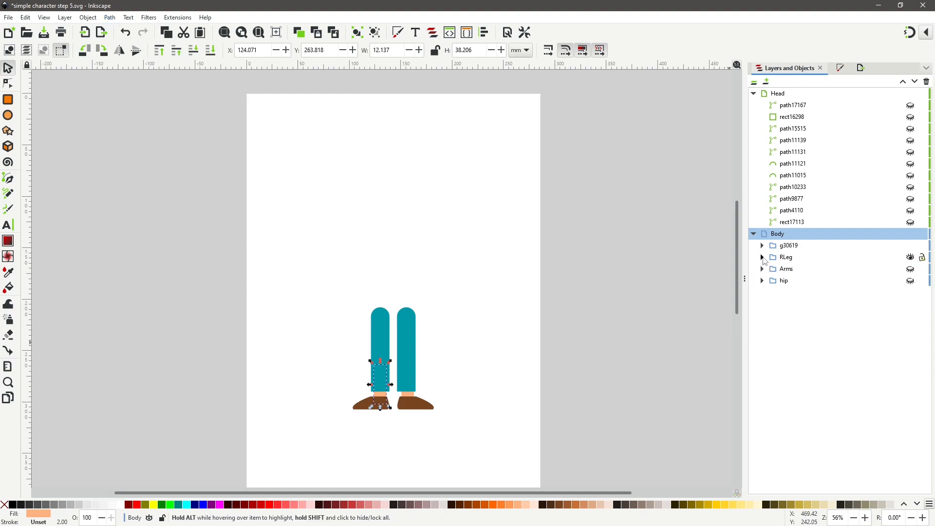
left_click(762, 246)
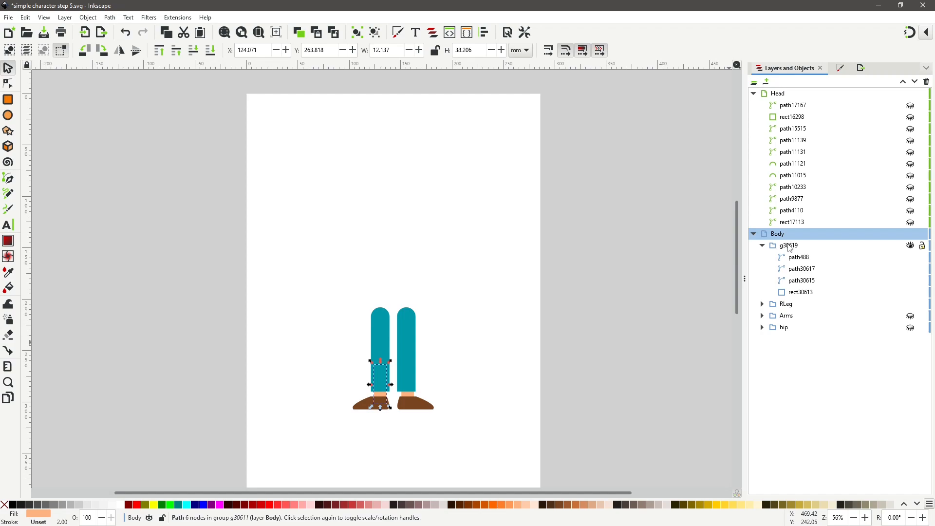
left_click(790, 248)
left_click(791, 247)
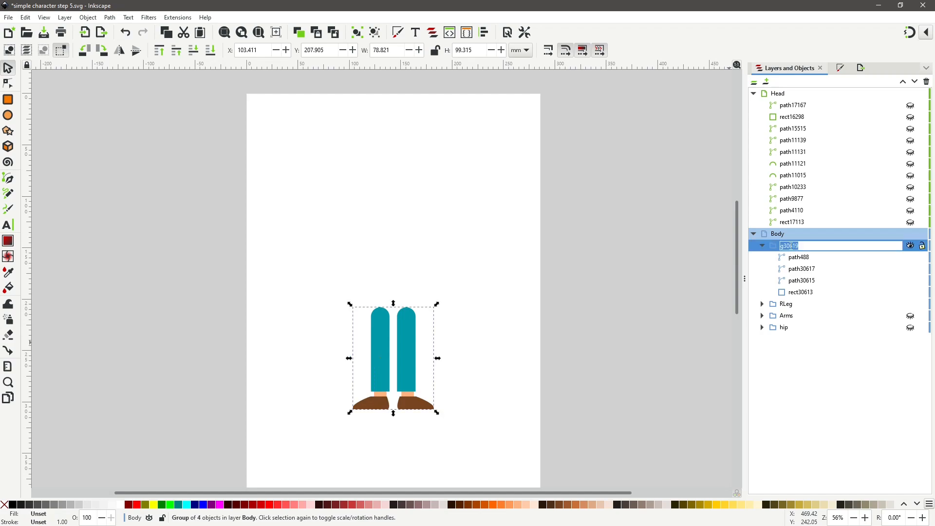
key("Escape")
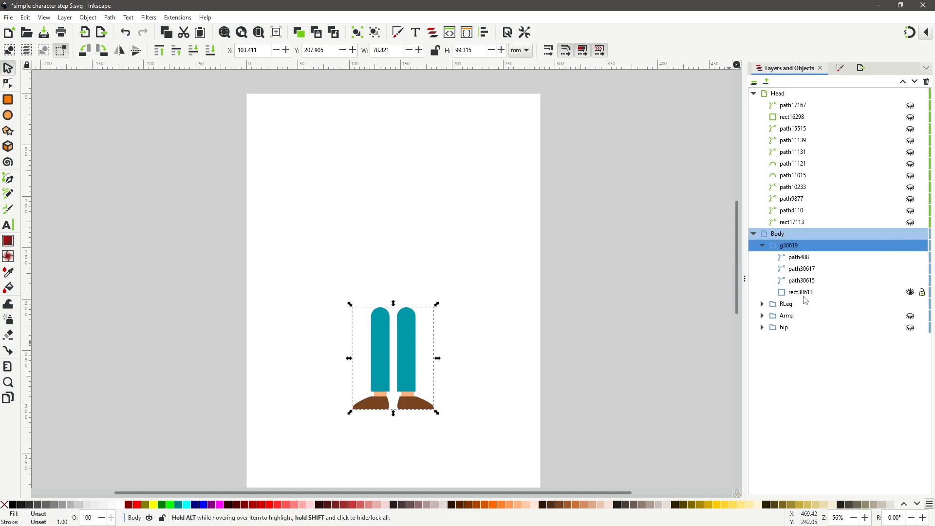
Step: Identify the two shoe paths in g30619 and move the right foot's shoe path488 into RLeg, above rect21599
left_click(798, 257)
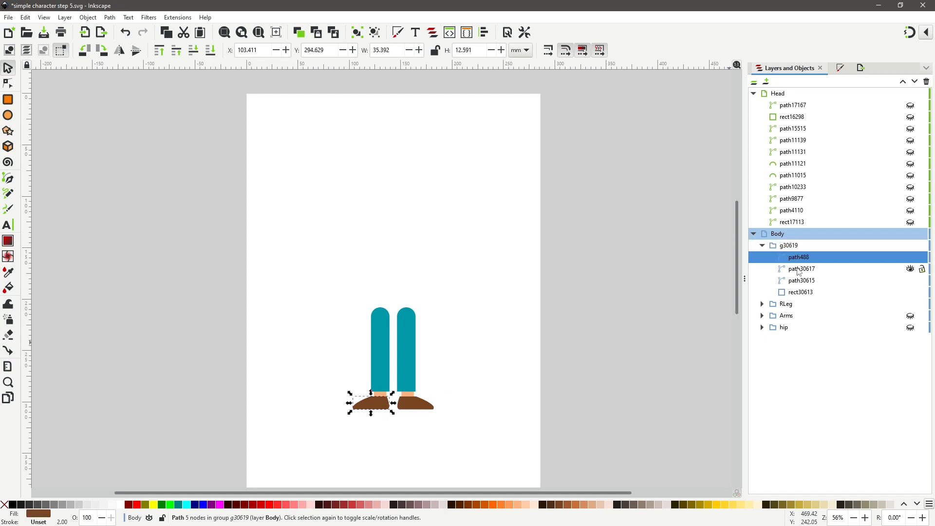
left_click(799, 270)
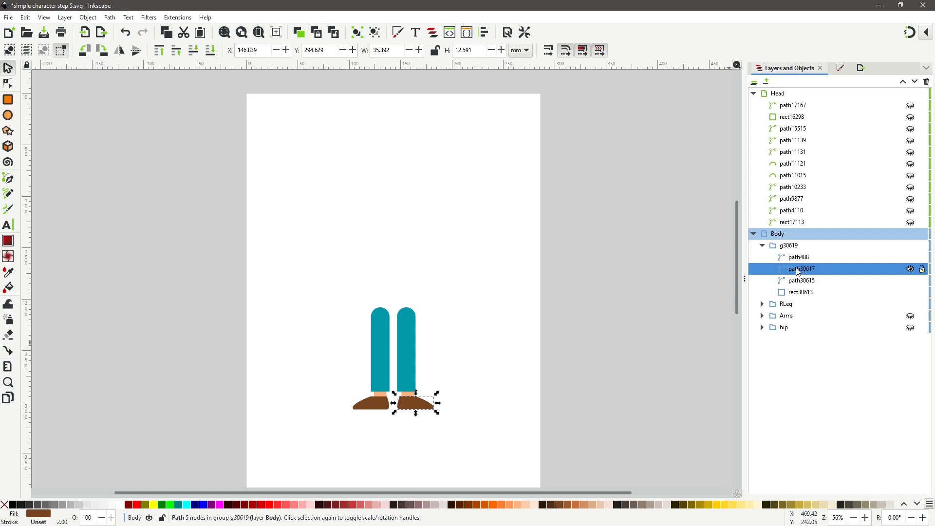
left_click(796, 258)
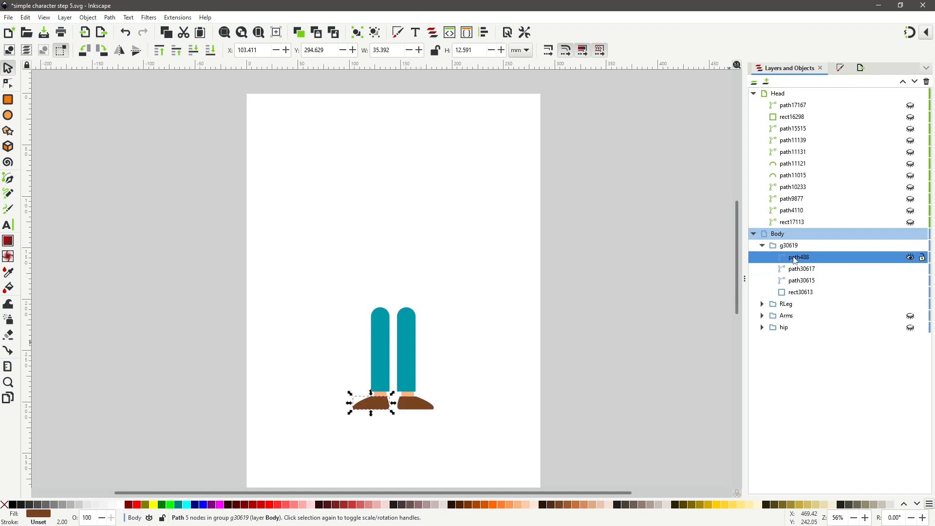
left_click_drag(796, 261, 803, 303)
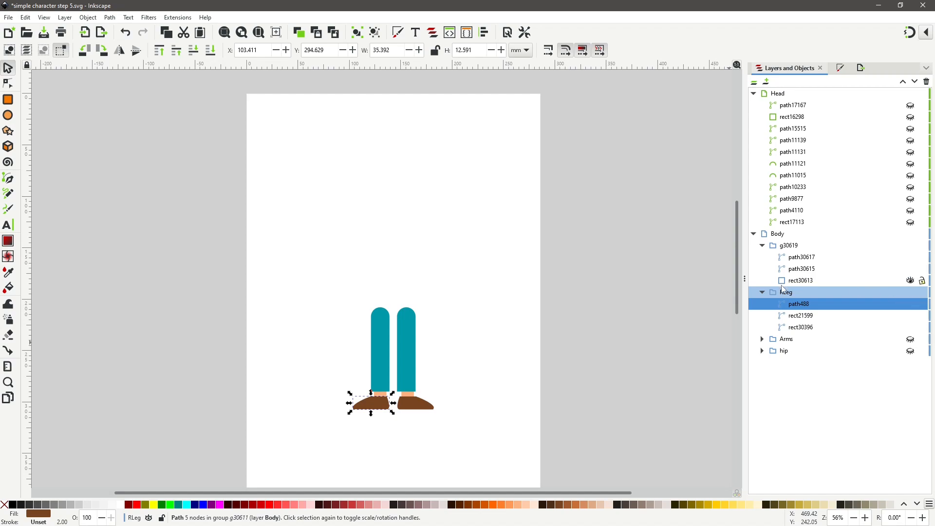
Step: Convert the ankle rectangle rect30613 in group g30619 to a path
left_click(795, 257)
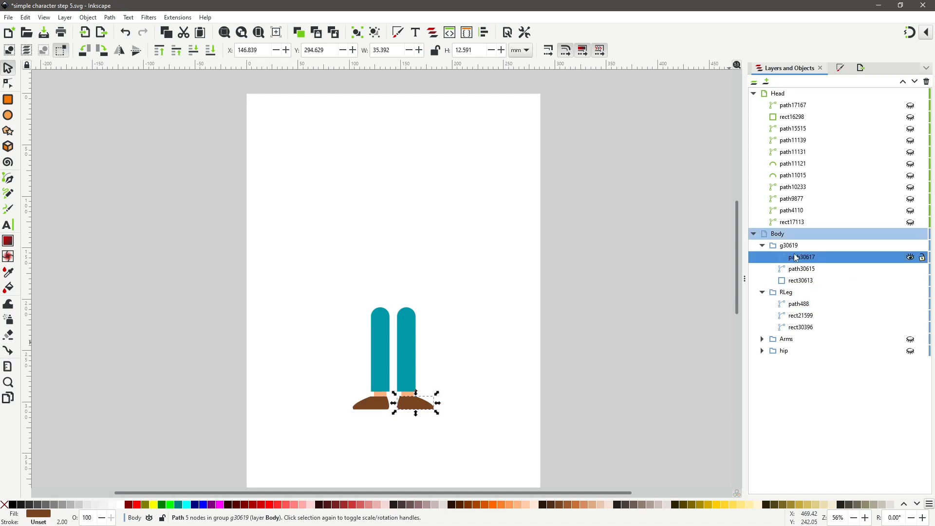
left_click(801, 281)
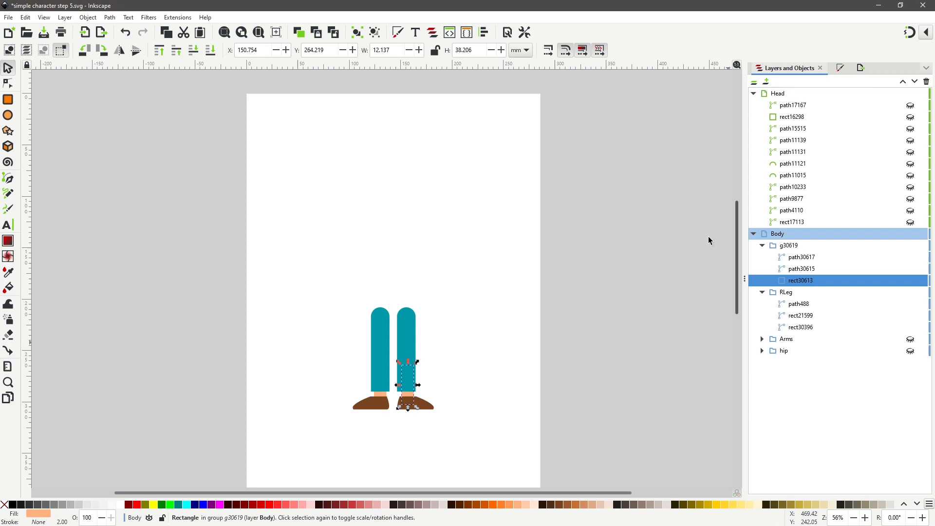
left_click(110, 17)
left_click(127, 30)
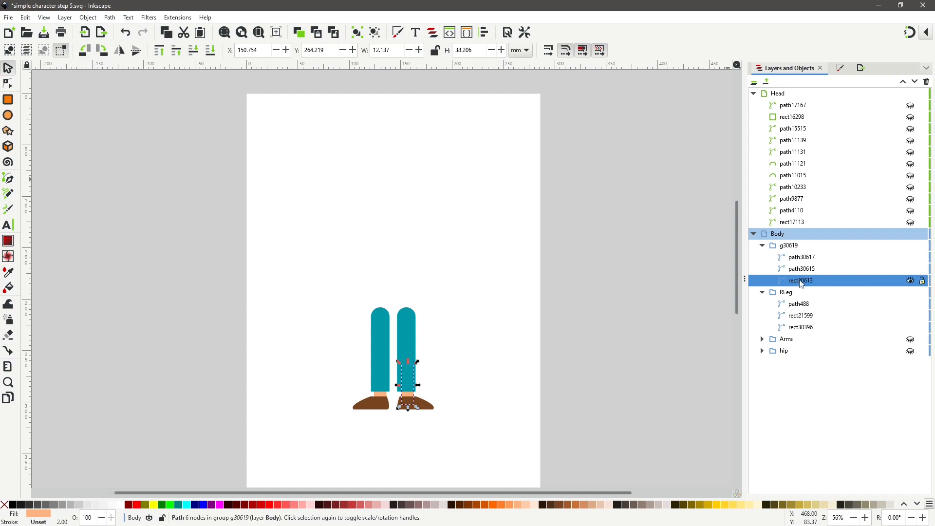
Step: Rename the leg group g30619 as LLeg
left_click(789, 246)
left_click(796, 245)
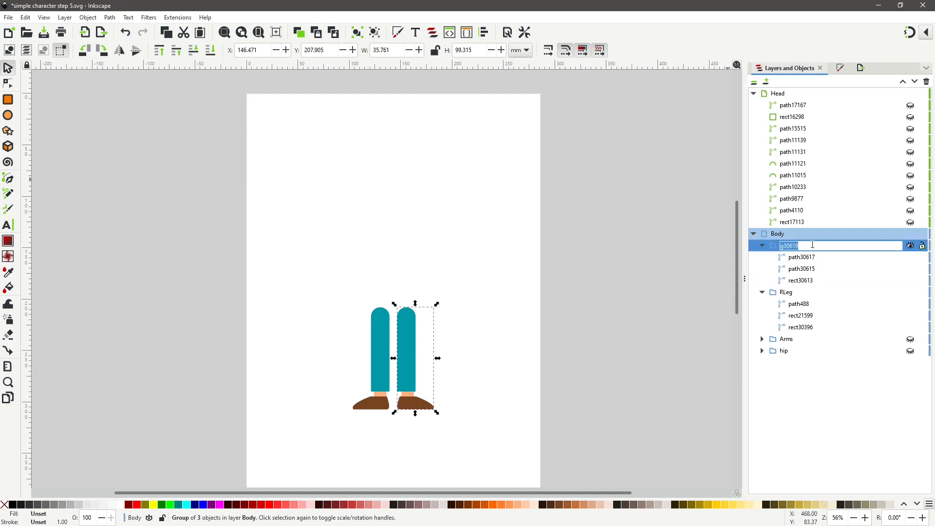
type("LLeg")
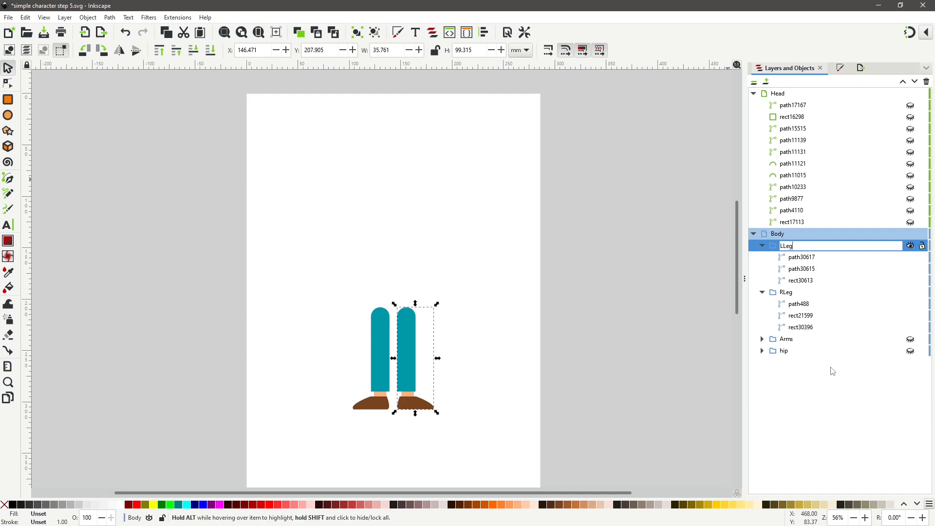
key("Return")
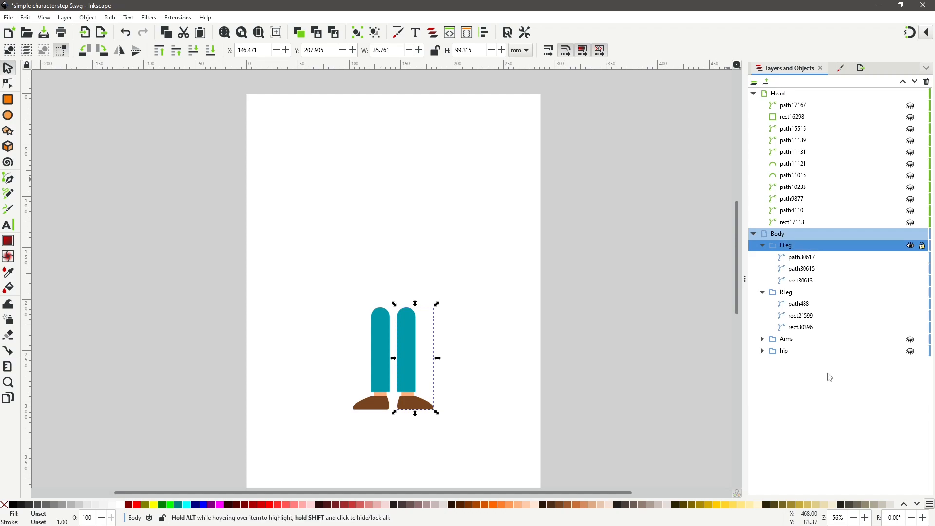
Step: Group the left shoe path30617 by itself inside LLeg and name the new group LFoot
left_click(805, 281)
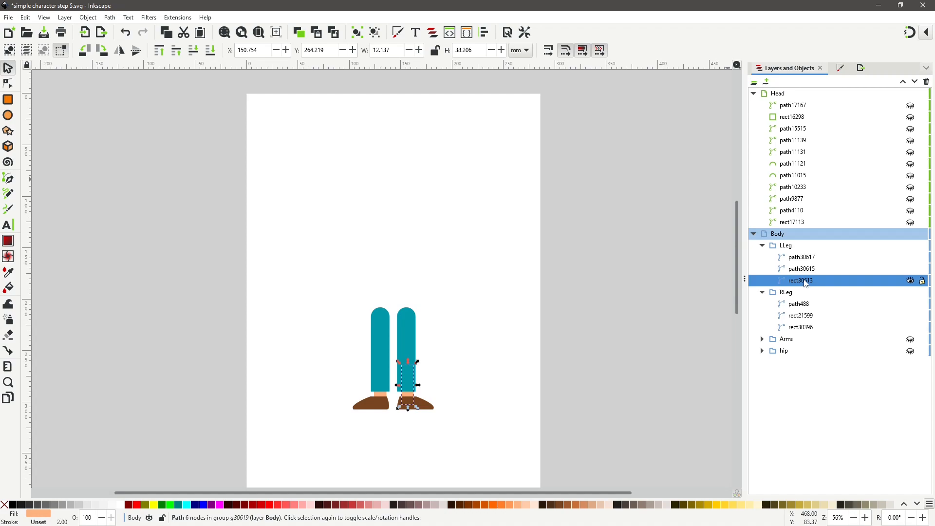
left_click(808, 269)
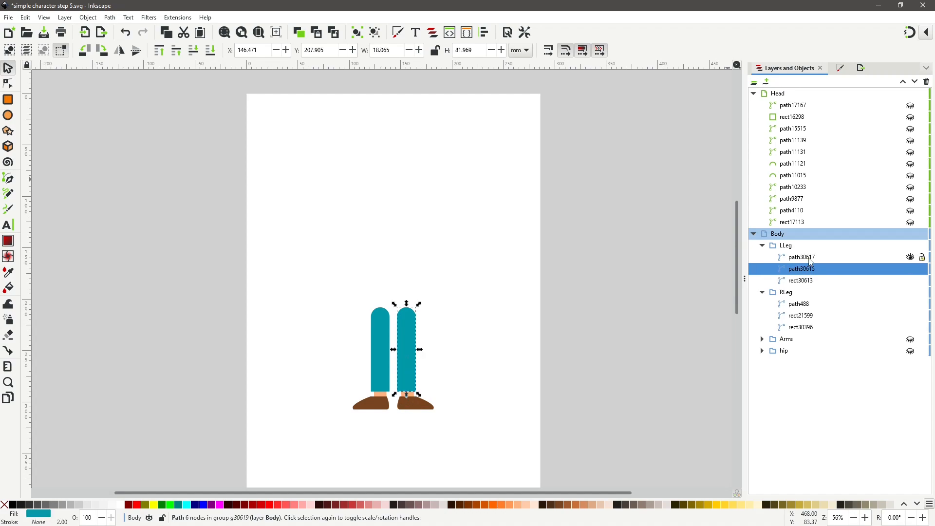
left_click(810, 262)
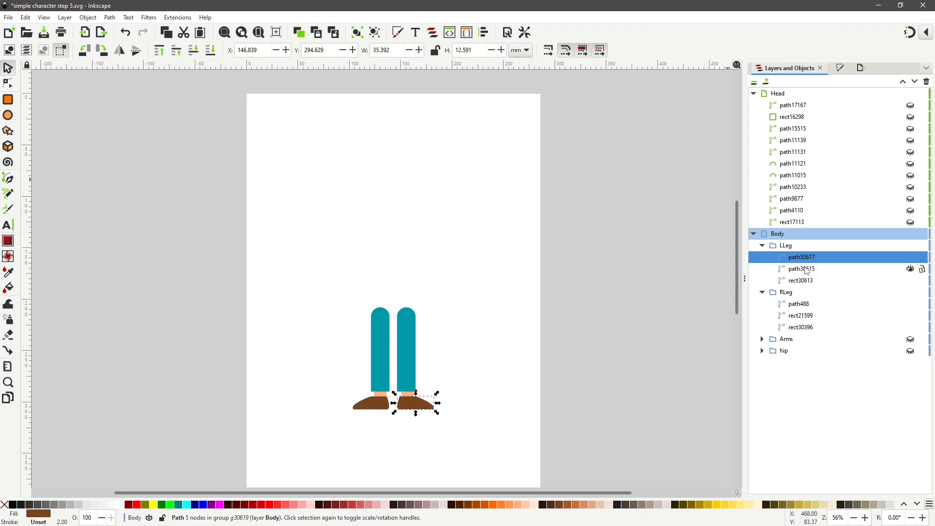
right_click(800, 259)
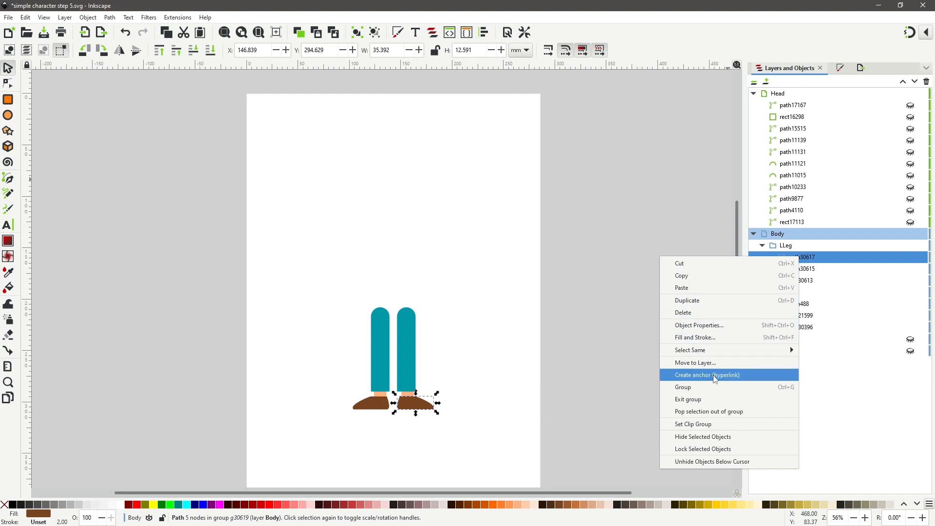
left_click(709, 388)
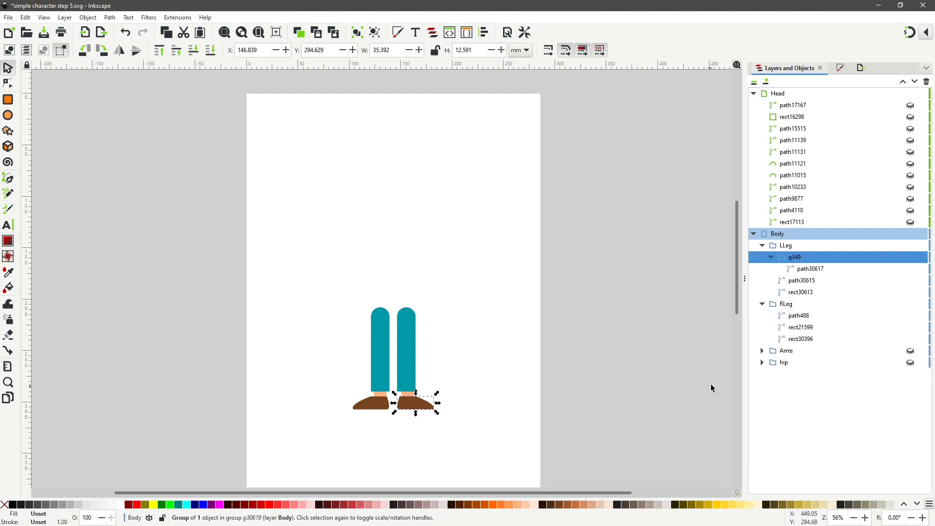
double_click(799, 258)
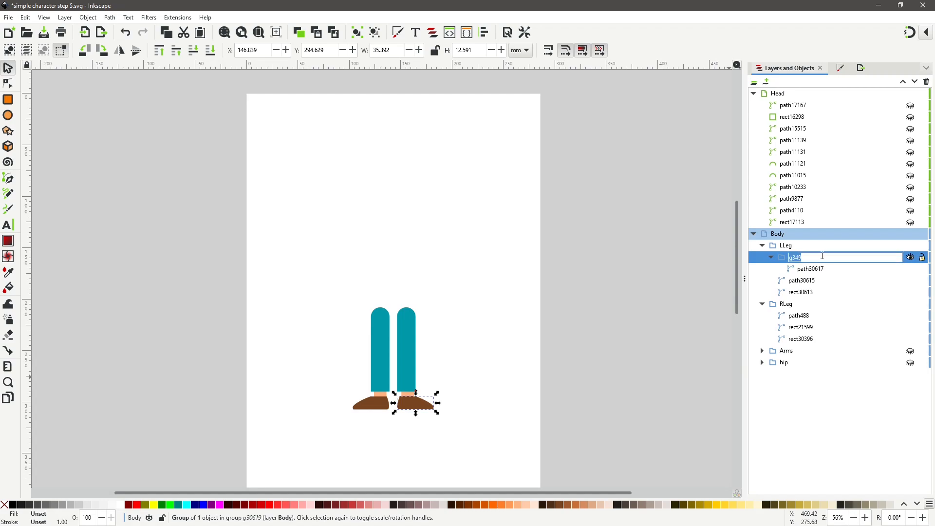
type("S")
type("LFoot")
key("Return")
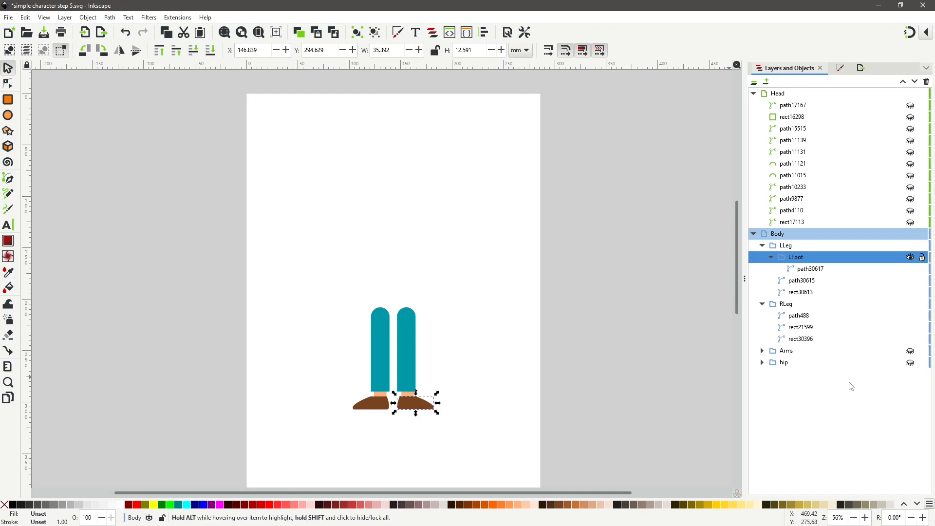
Step: Group the right shoe path488 by itself inside RLeg and name the new group RFoot
left_click(798, 316)
right_click(799, 317)
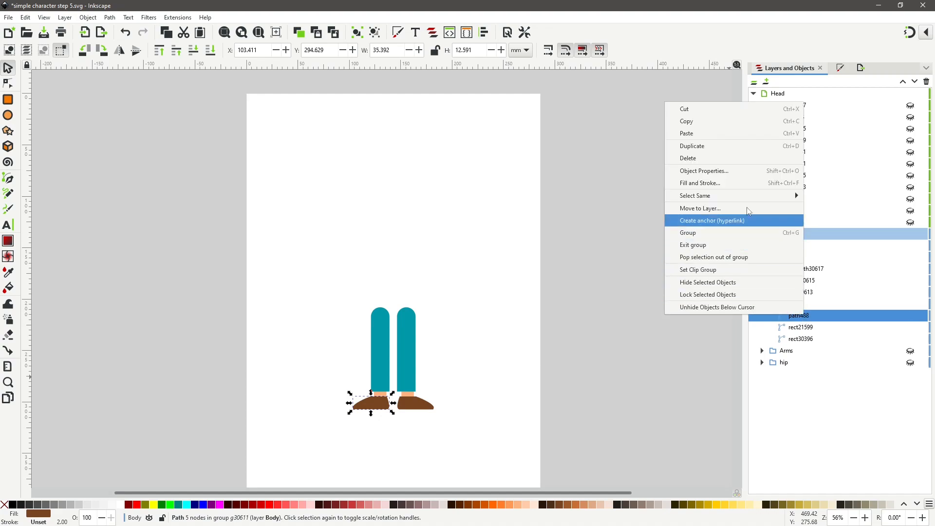
left_click(713, 233)
double_click(803, 316)
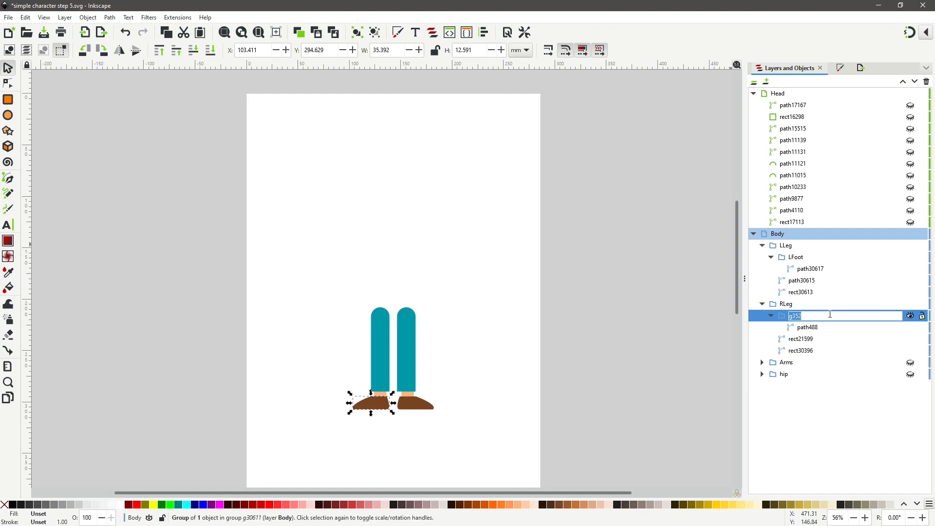
type("RFoot")
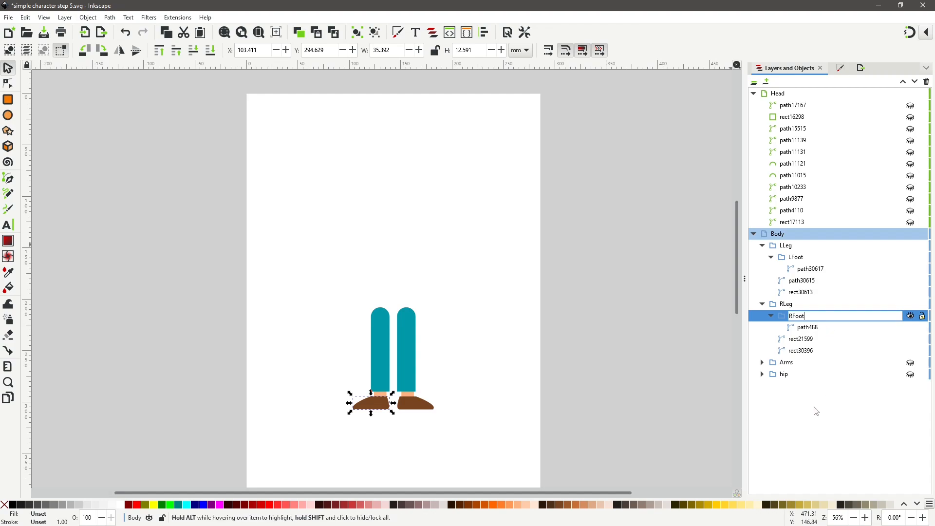
key("Return")
Step: Collapse the RFoot, LFoot, LLeg and RLeg groups in the object list
left_click(771, 315)
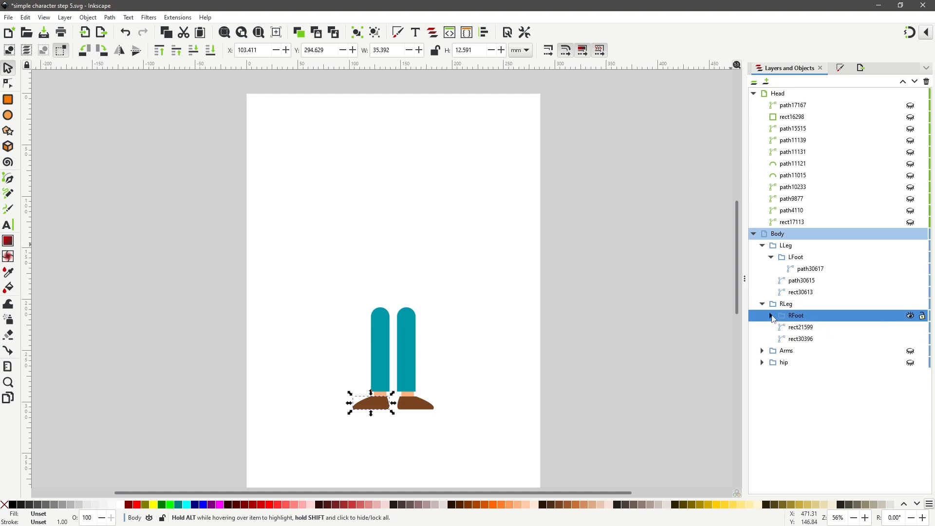
left_click(771, 257)
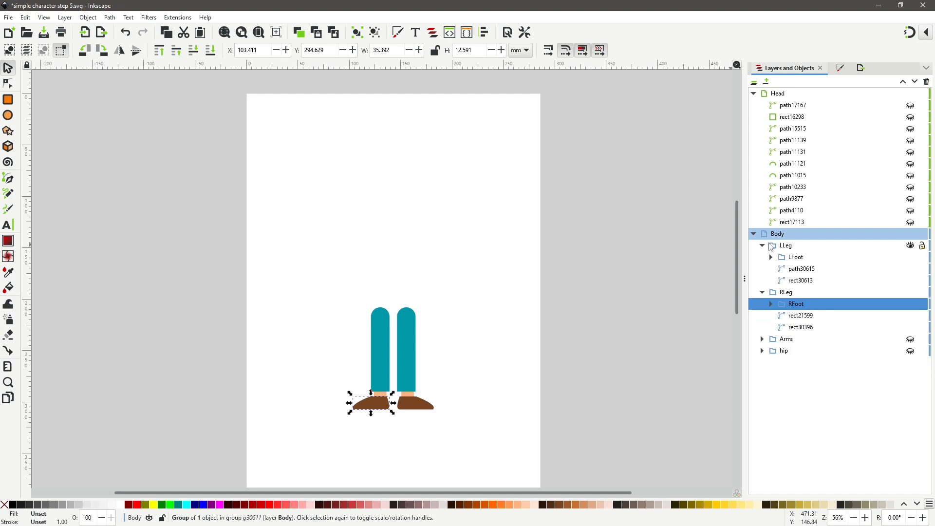
left_click(762, 245)
left_click(762, 257)
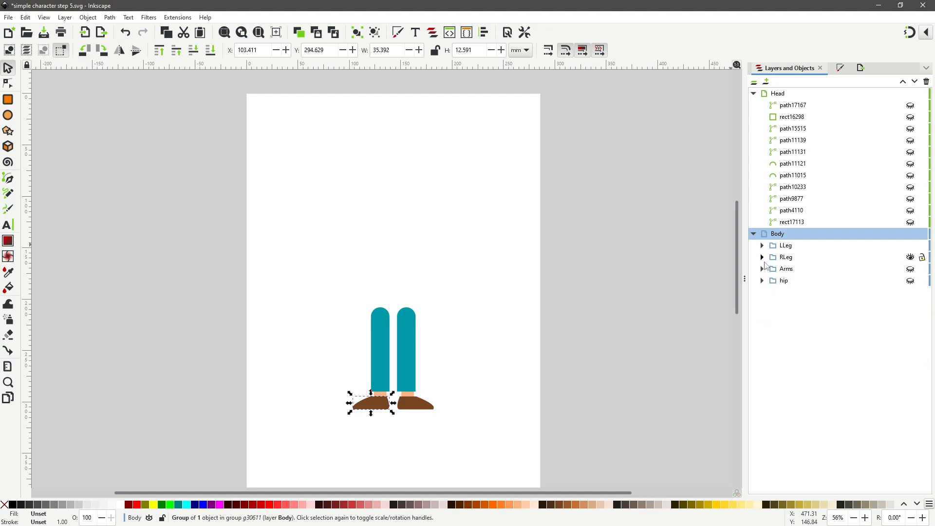
Step: Check the RLeg group by hiding and reshowing it, and make the Arms and hip groups visible
left_click(911, 258)
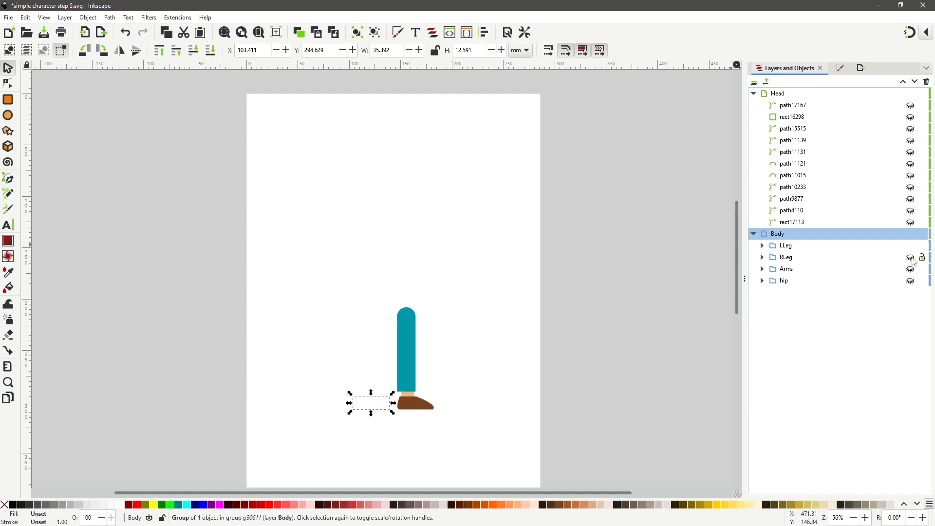
left_click(910, 258)
left_click(910, 269)
left_click(910, 281)
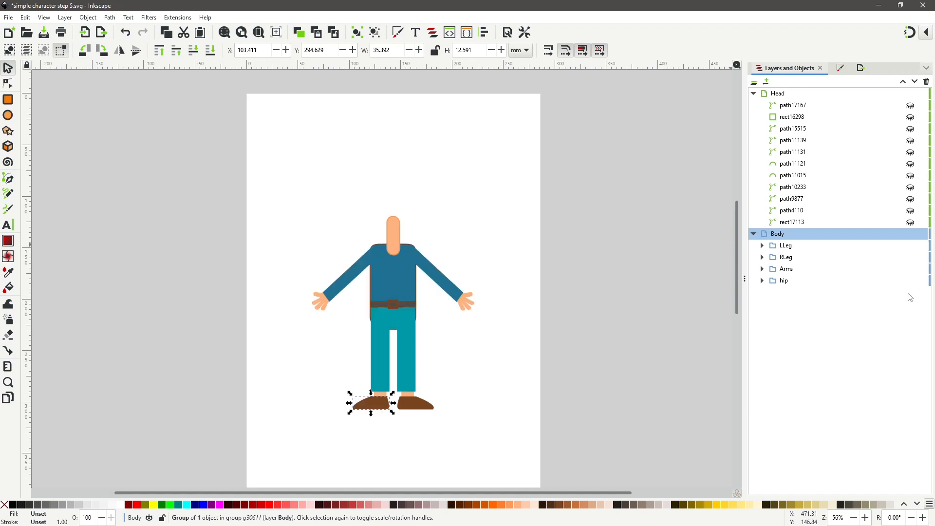
Step: Expand the Arms and RArm groups and select the right sleeve path2136
left_click(762, 269)
left_click(771, 281)
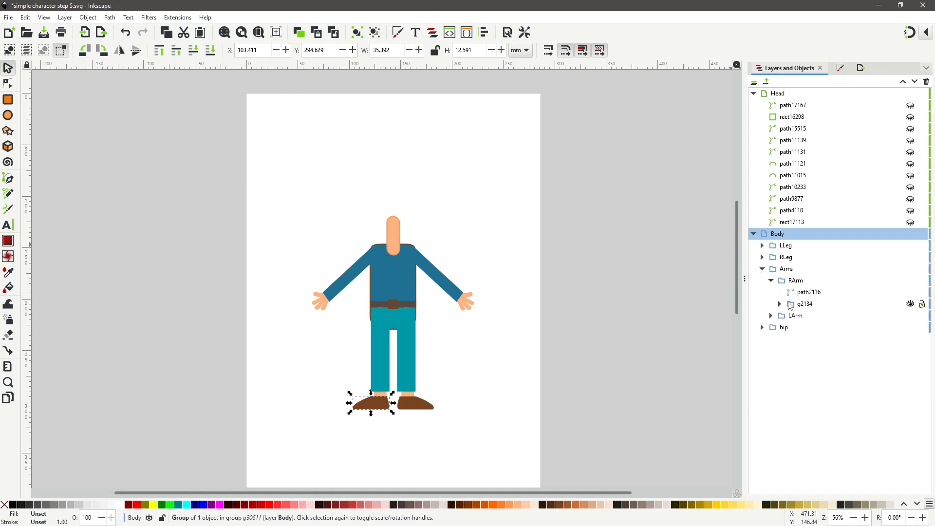
left_click(811, 294)
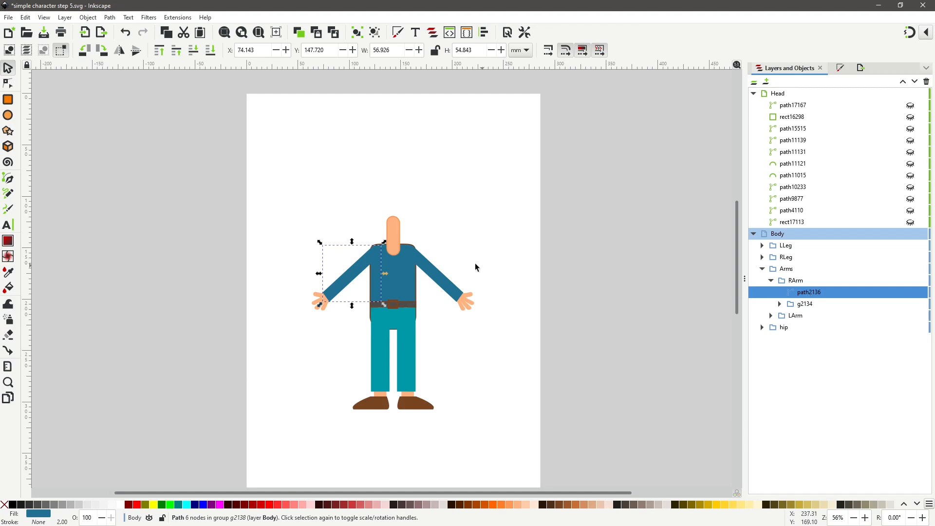
Step: Go through the shapes in the hip group to identify the one carrying the outline around the torso
left_click(416, 288)
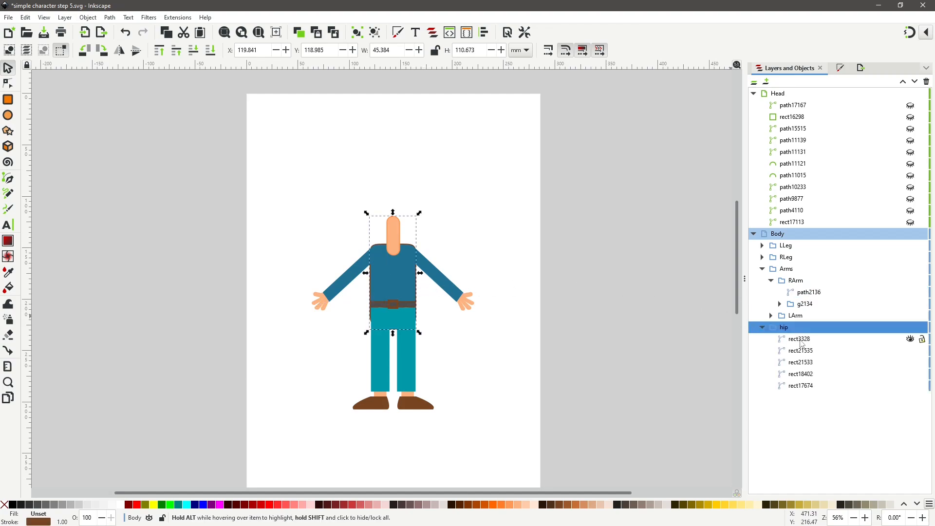
left_click(802, 341)
left_click(804, 352)
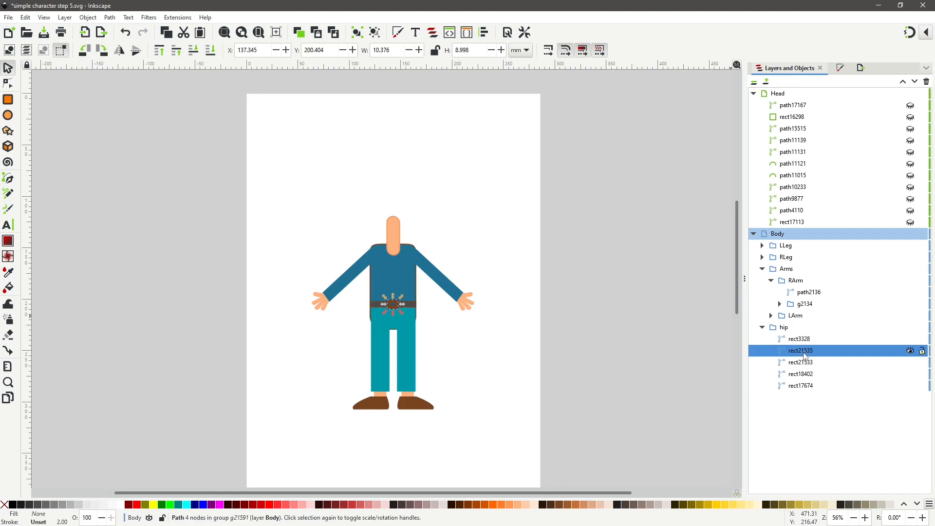
left_click(805, 365)
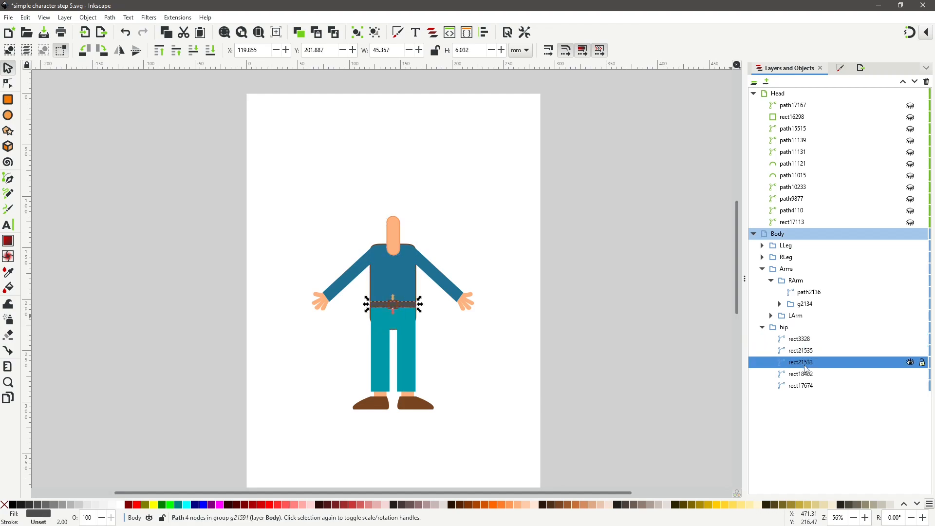
left_click(806, 374)
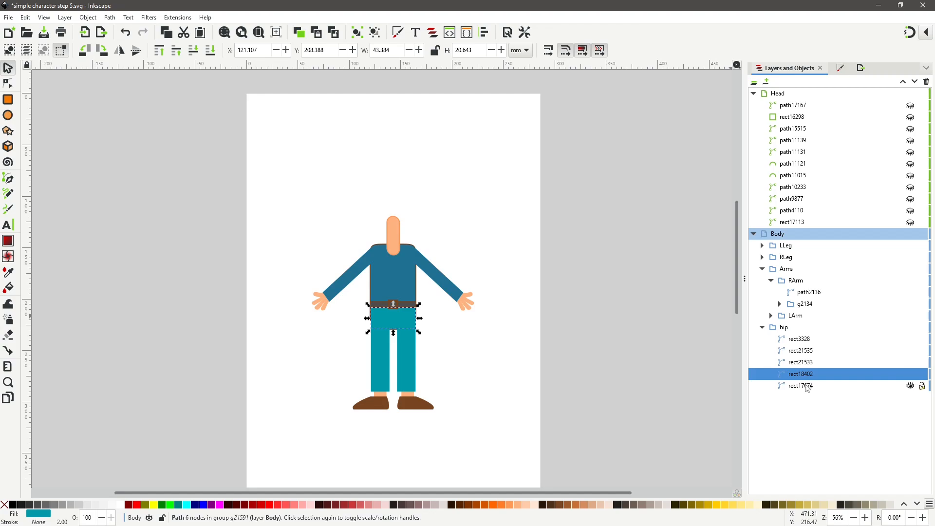
left_click(807, 387)
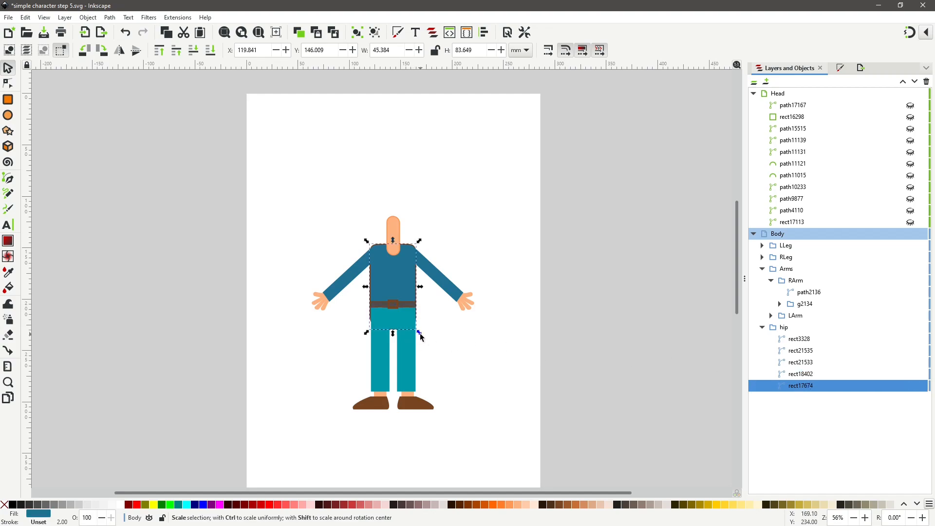
Step: Remove the stroke paint from the torso shape rect17674 in the hip group and deselect it
left_click(840, 70)
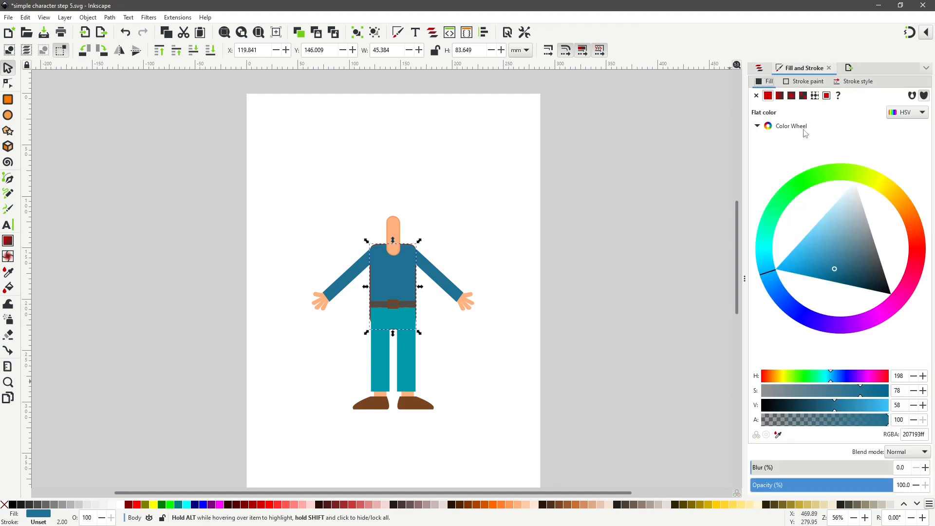
left_click(803, 82)
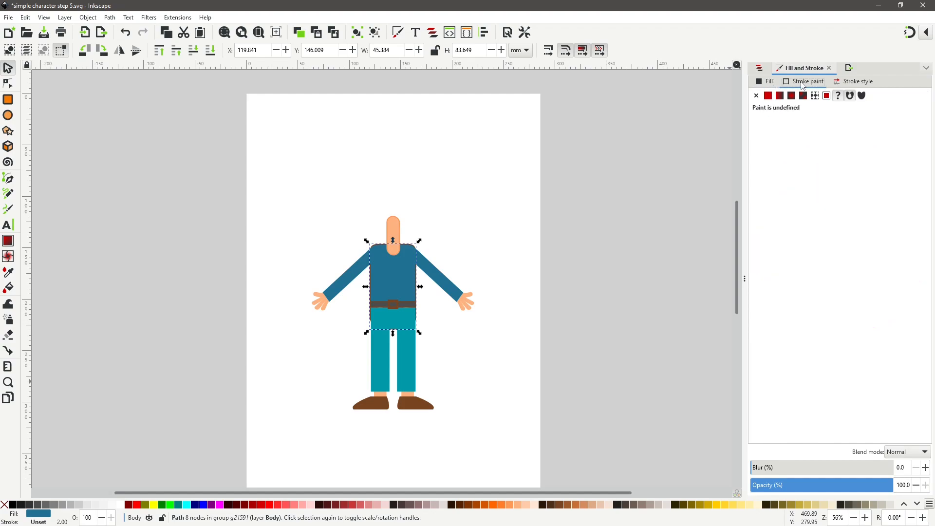
left_click(757, 97)
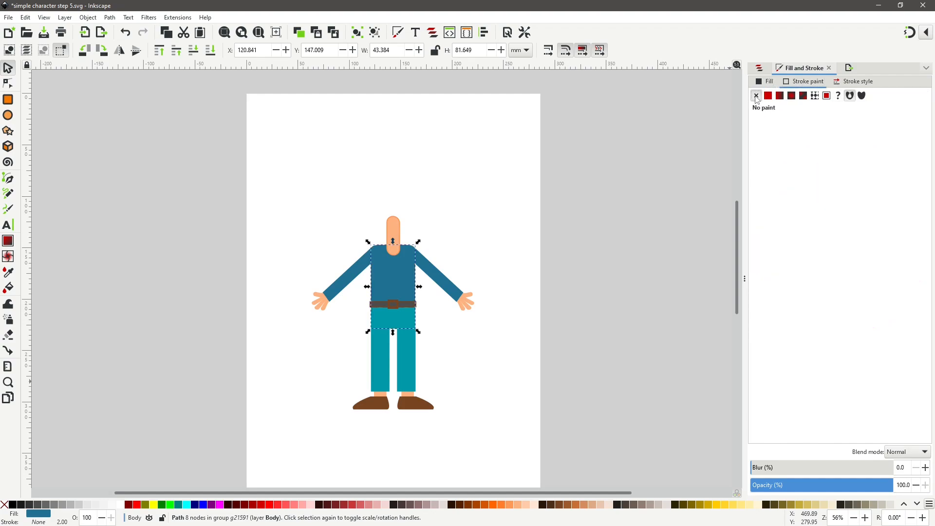
left_click(765, 81)
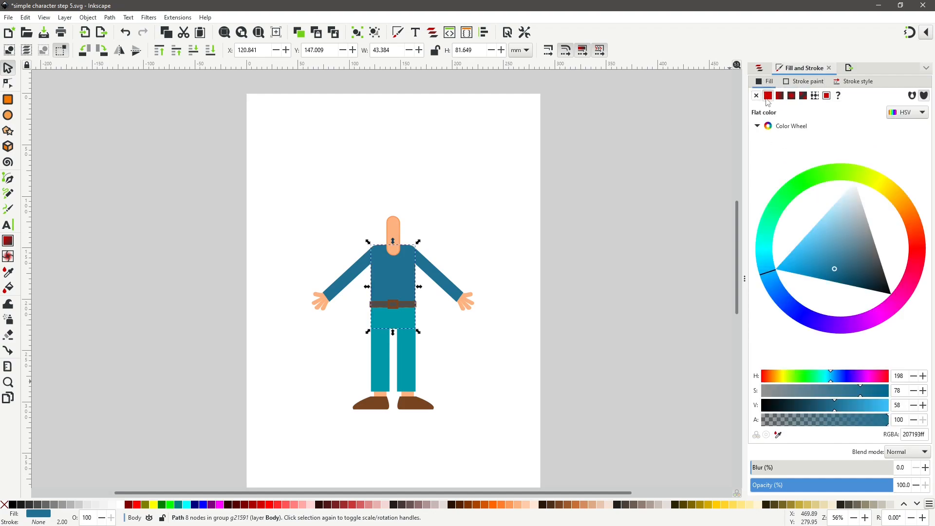
left_click(759, 68)
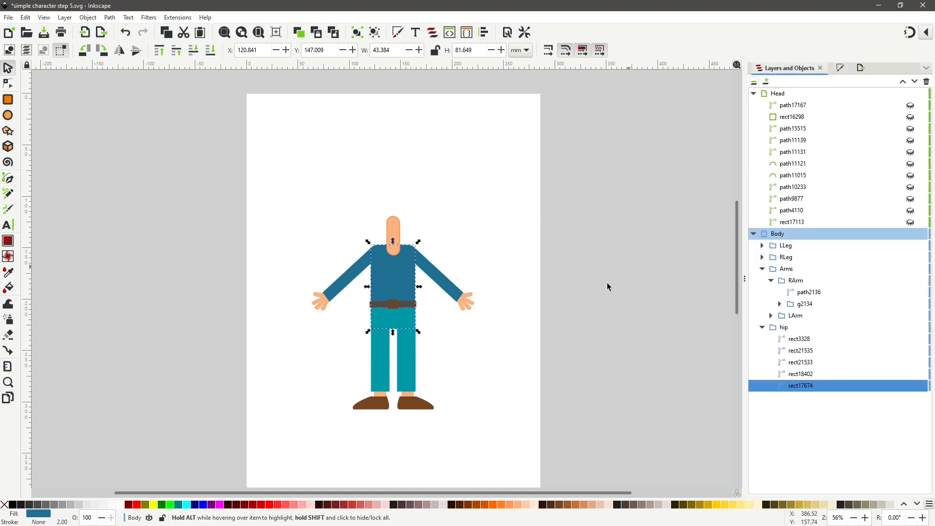
left_click(470, 345)
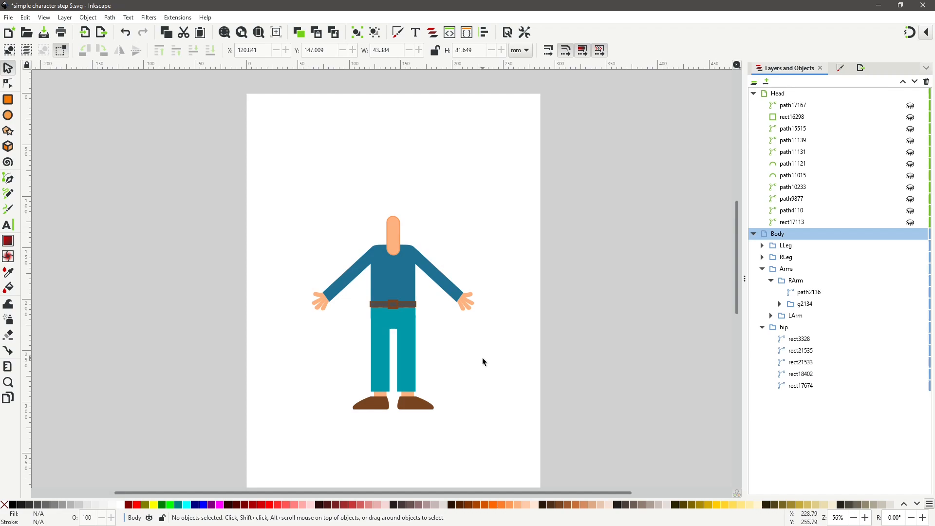
Step: Expand group g2134 in RArm and identify its parts by selecting rect2124 and briefly hiding each other shape
left_click(779, 304)
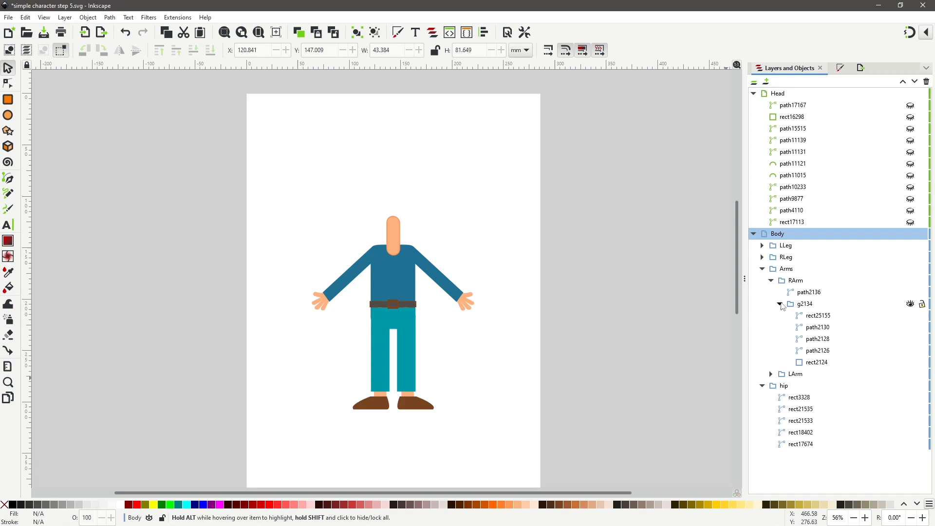
left_click(811, 363)
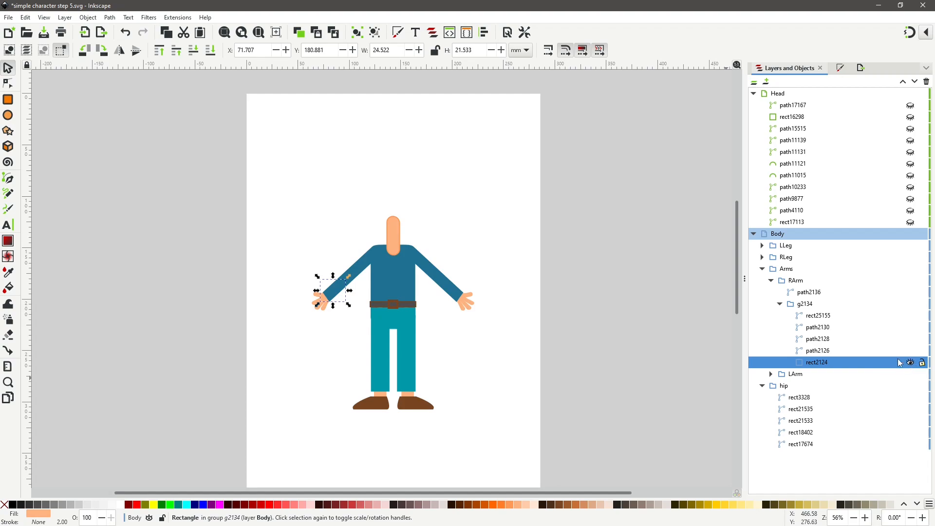
left_click(911, 351)
left_click(911, 351)
left_click(910, 339)
left_click(910, 339)
left_click(909, 329)
left_click(910, 328)
left_click(910, 317)
left_click(910, 316)
Step: Rename the group g2134 inside RArm as RHand
left_click(804, 305)
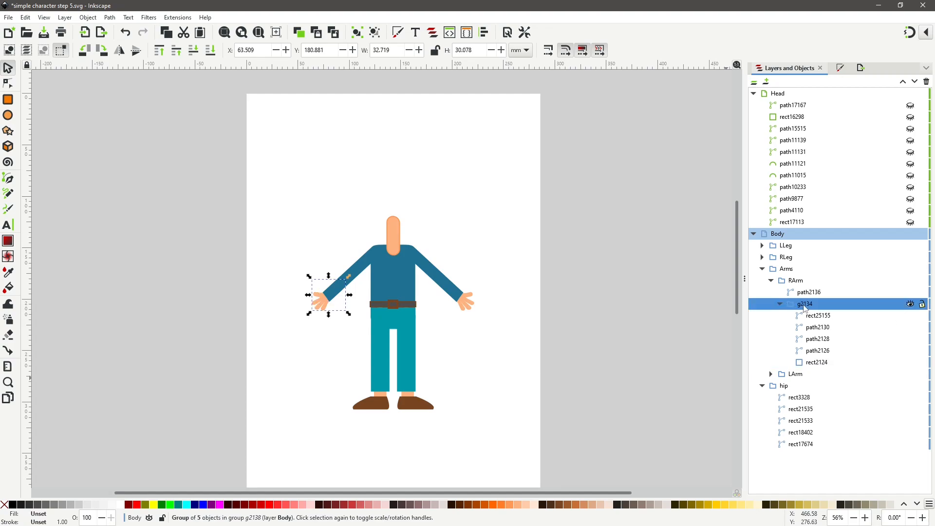
left_click(805, 305)
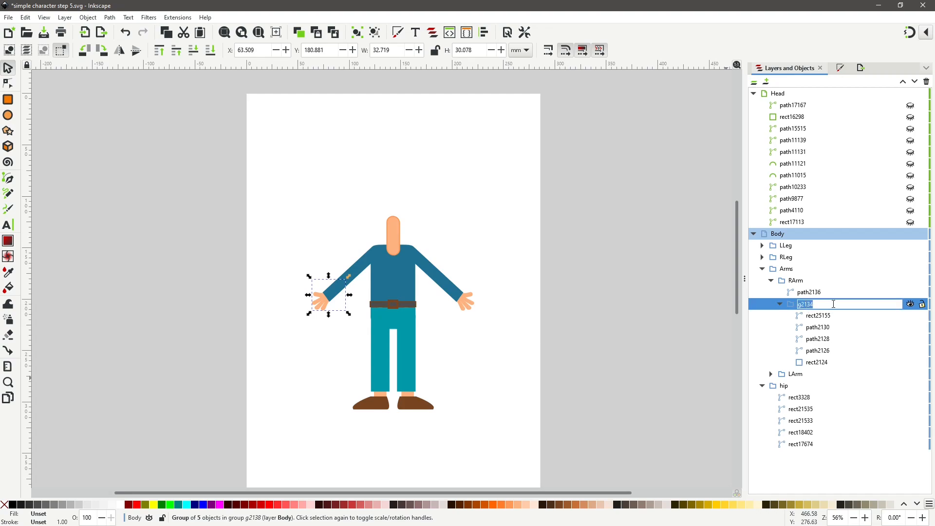
type("RHand")
Step: Select rect2124 in RHand and inspect it by temporarily hiding the sleeve path2136
left_click(826, 362)
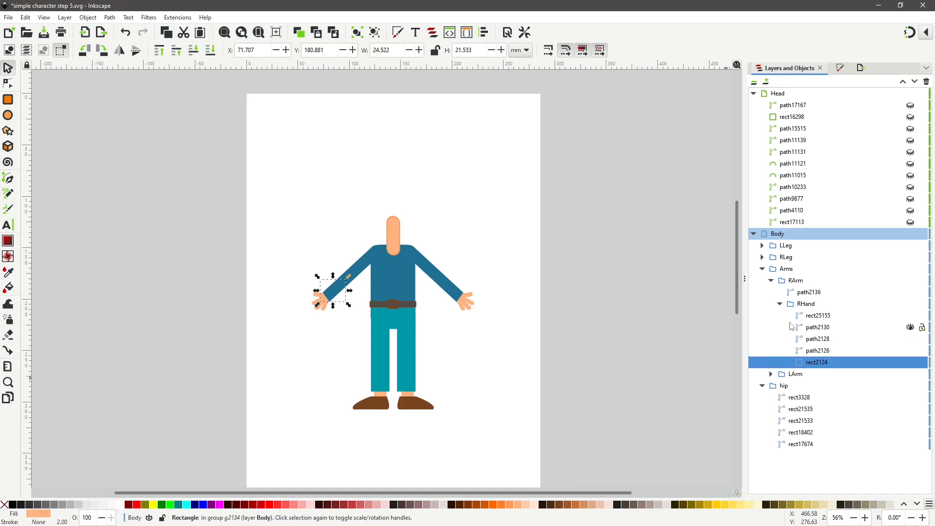
left_click(910, 292)
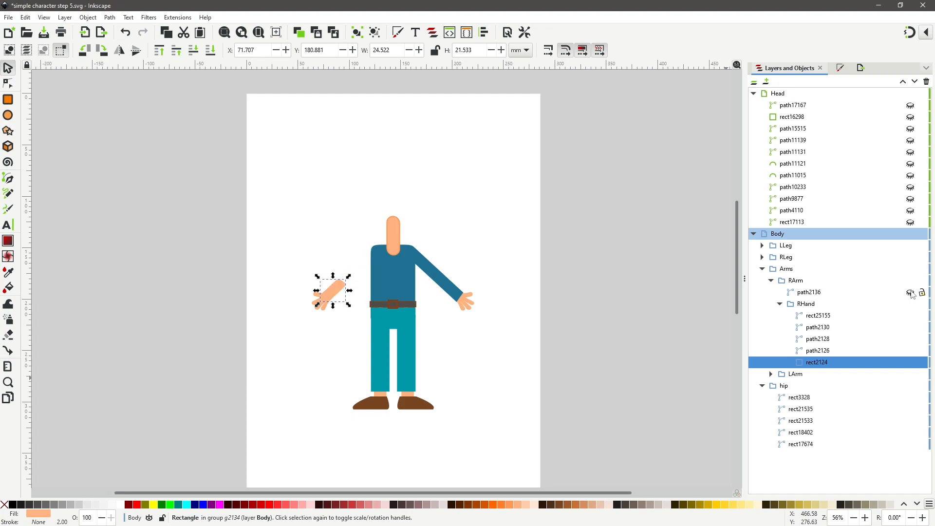
left_click(910, 292)
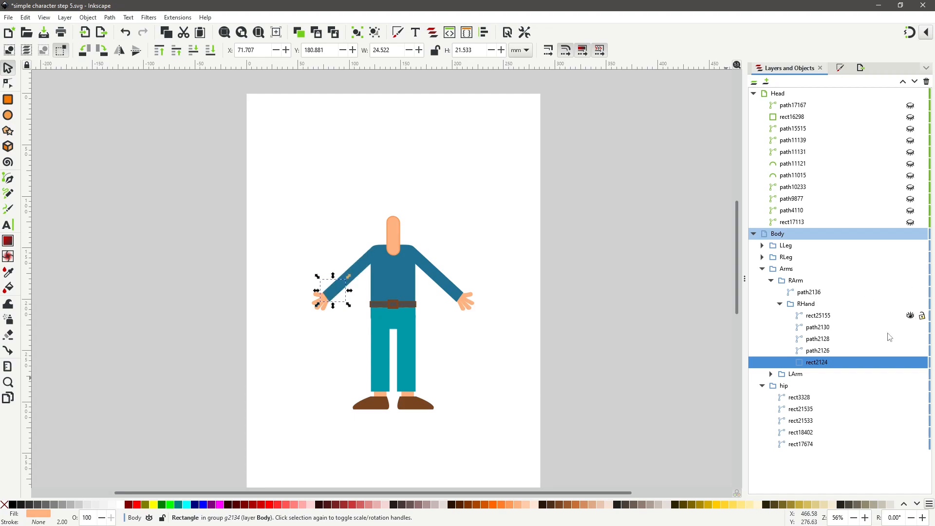
Step: Convert the selected rectangle rect2124 in RHand to a path and collapse the RHand group
left_click(111, 19)
left_click(122, 30)
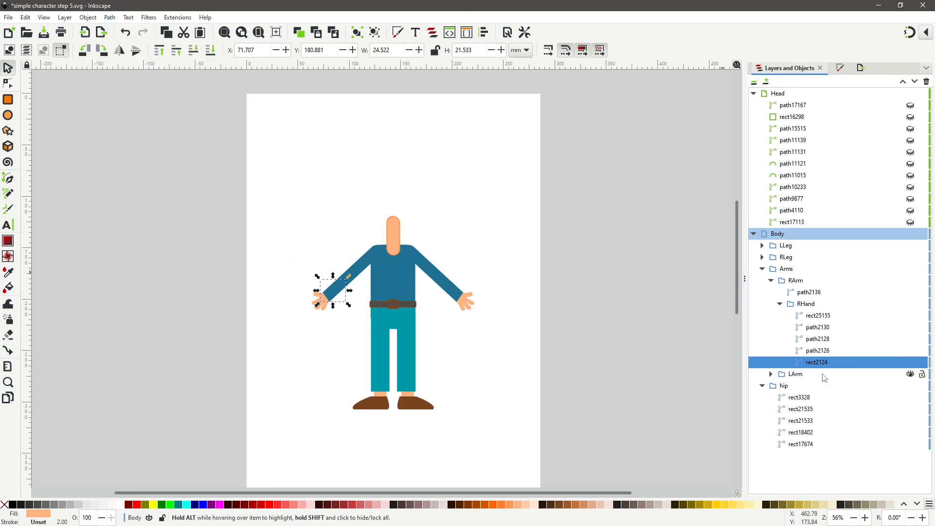
left_click(779, 303)
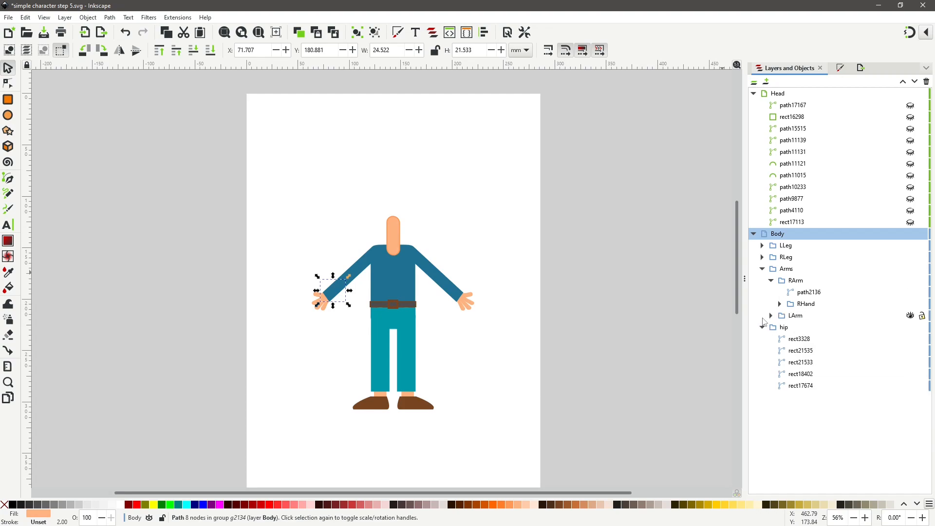
Step: Rename the group g25157 inside LArm as LHand
left_click(771, 315)
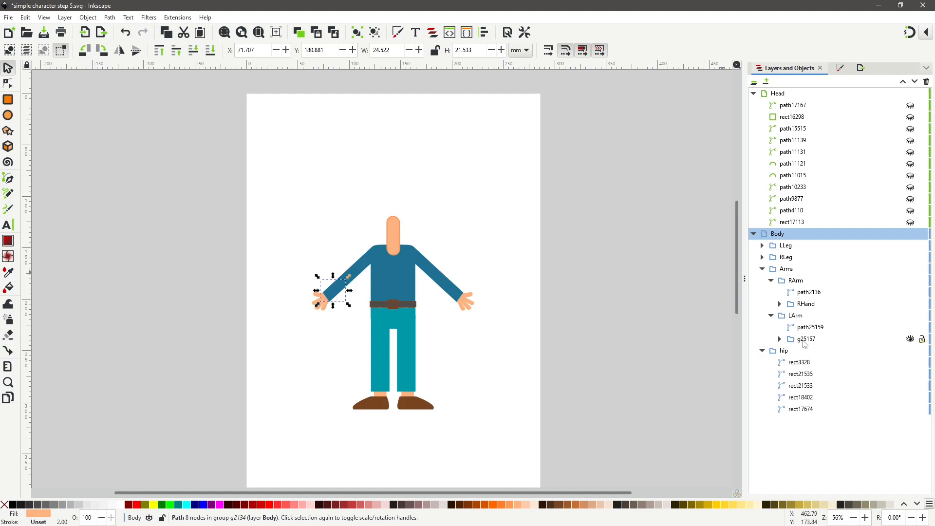
left_click(802, 339)
left_click(848, 339)
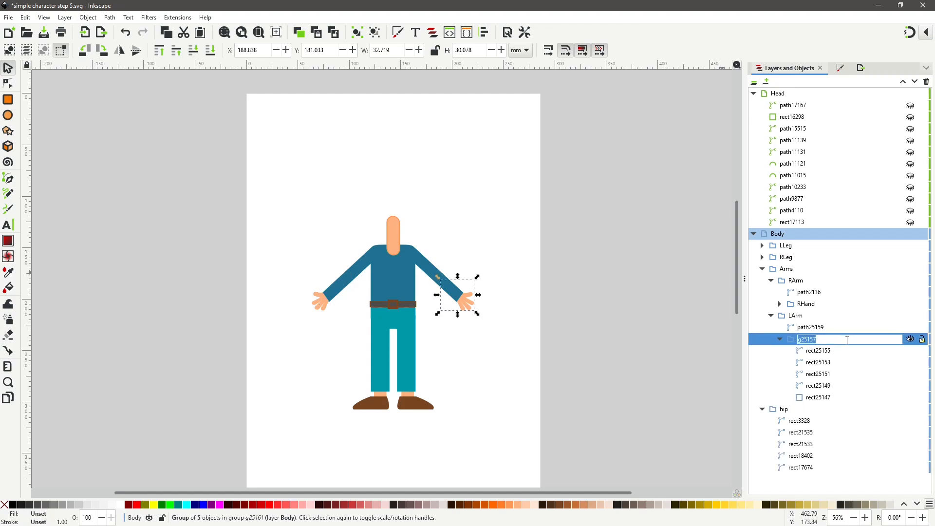
type("LHand")
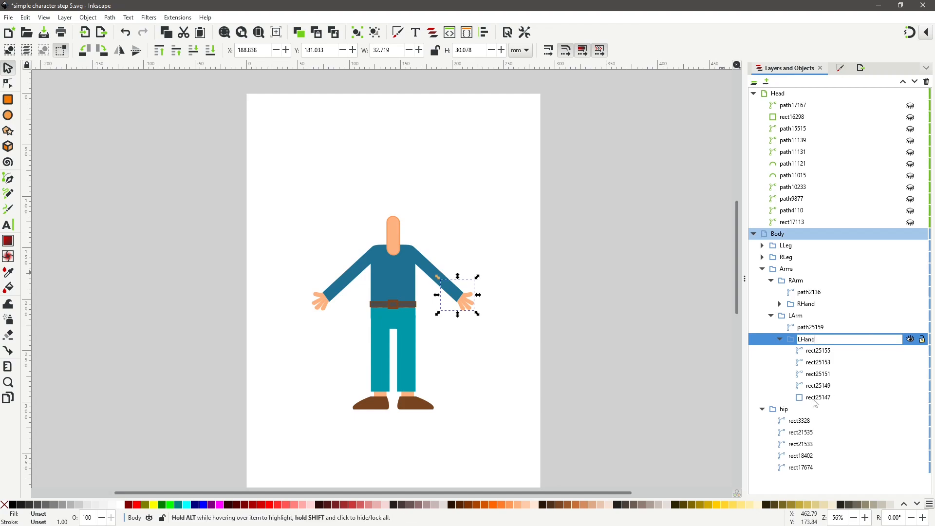
Step: Convert the rectangle rect25147 in the LHand group to a path
left_click(815, 399)
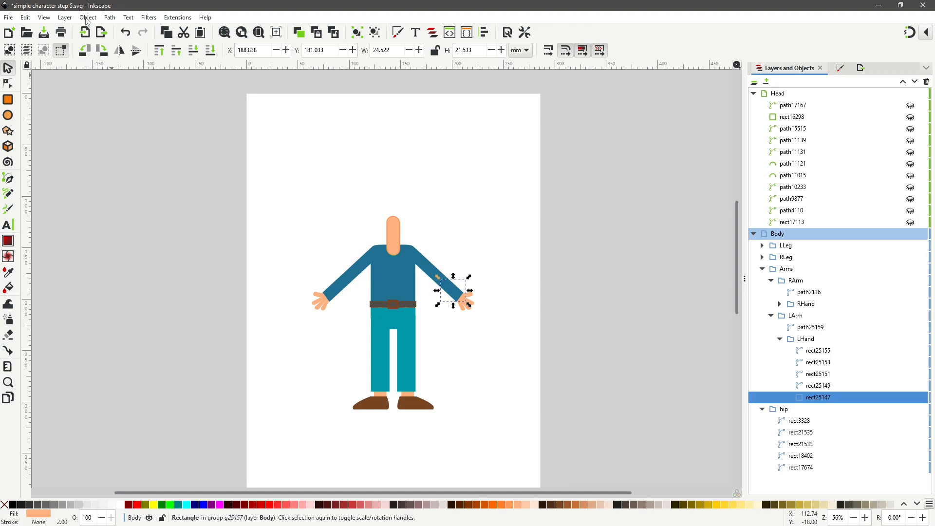
left_click(110, 18)
left_click(126, 30)
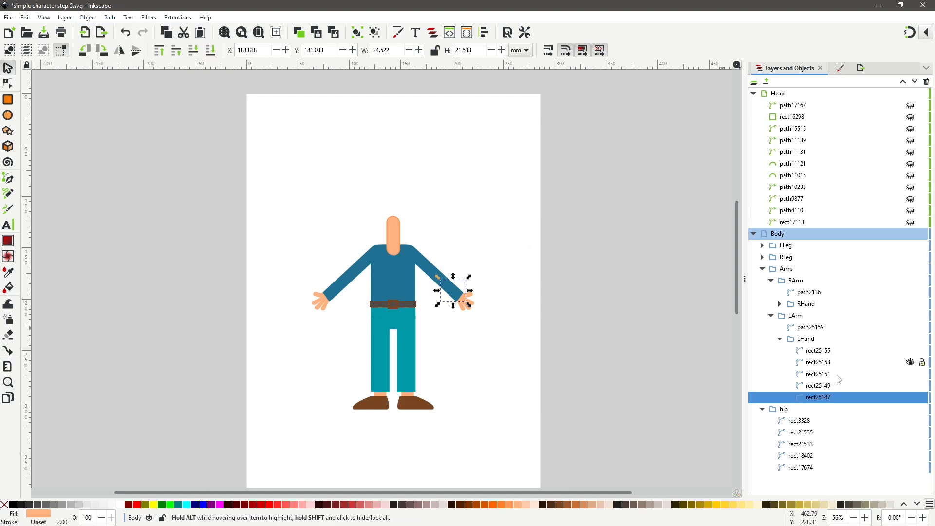
Step: Collapse the LHand, LArm, Arms and hip groups so that only the main groups of the Body layer are listed
left_click(779, 339)
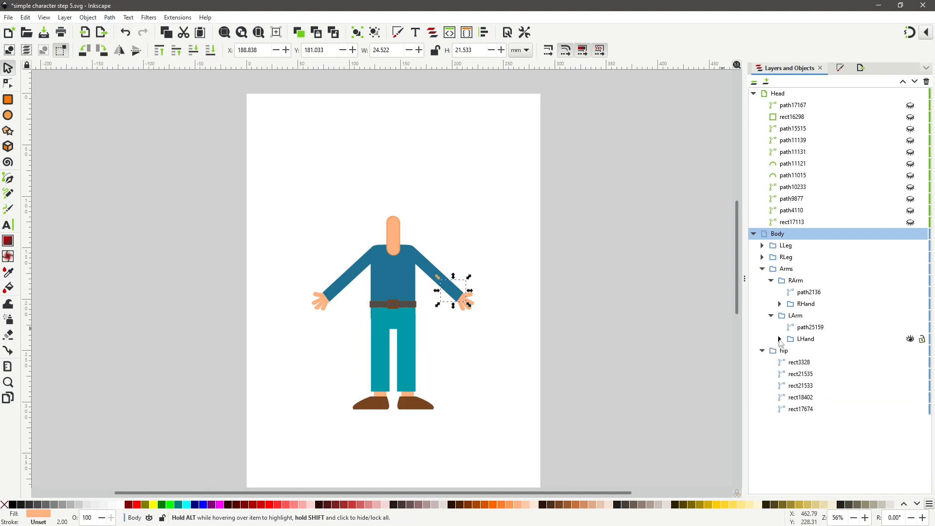
left_click(773, 315)
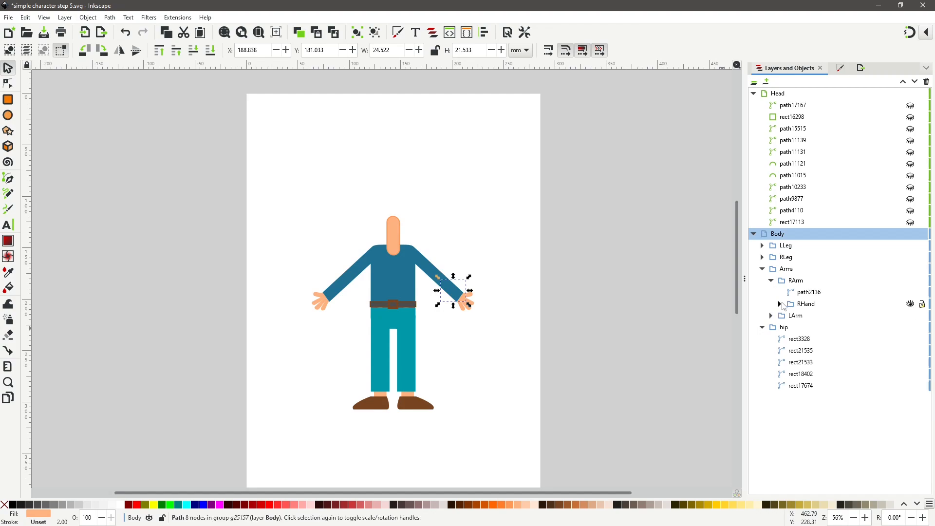
left_click(779, 303)
left_click(779, 303)
left_click(762, 269)
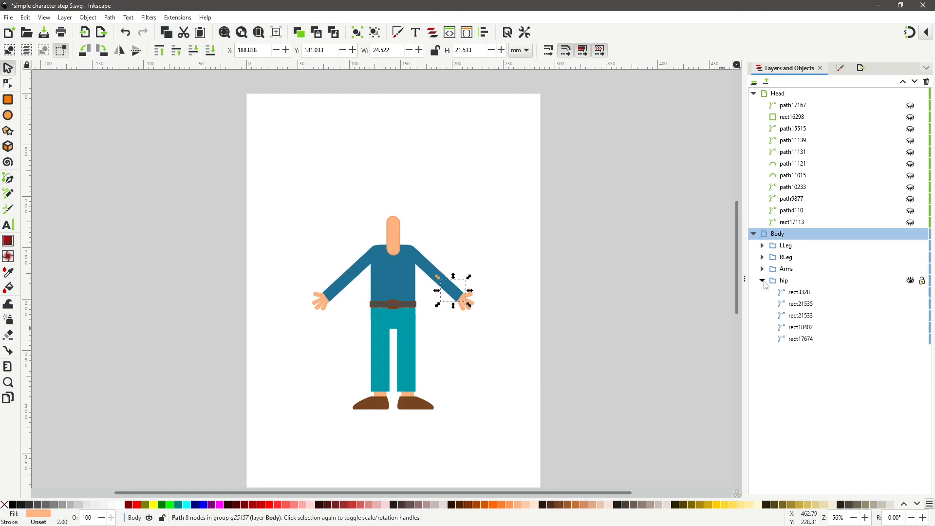
left_click(763, 281)
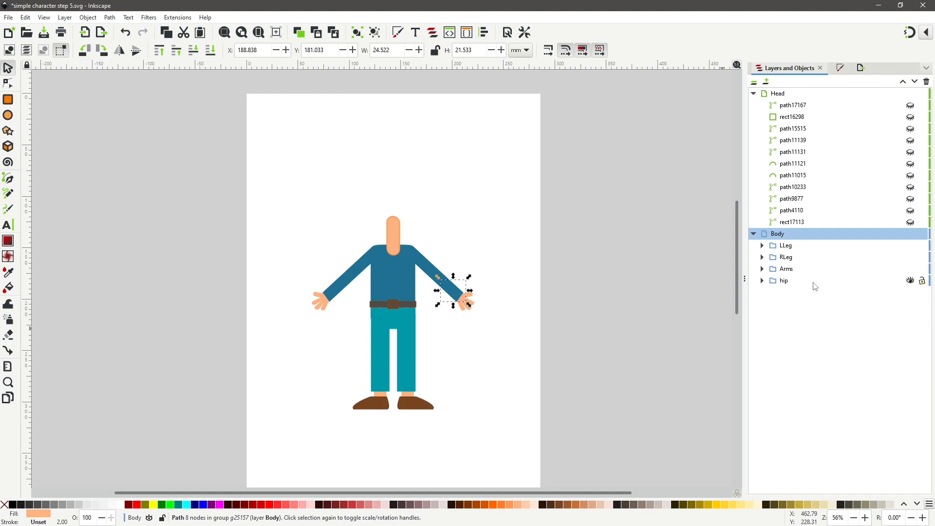
left_click(457, 346)
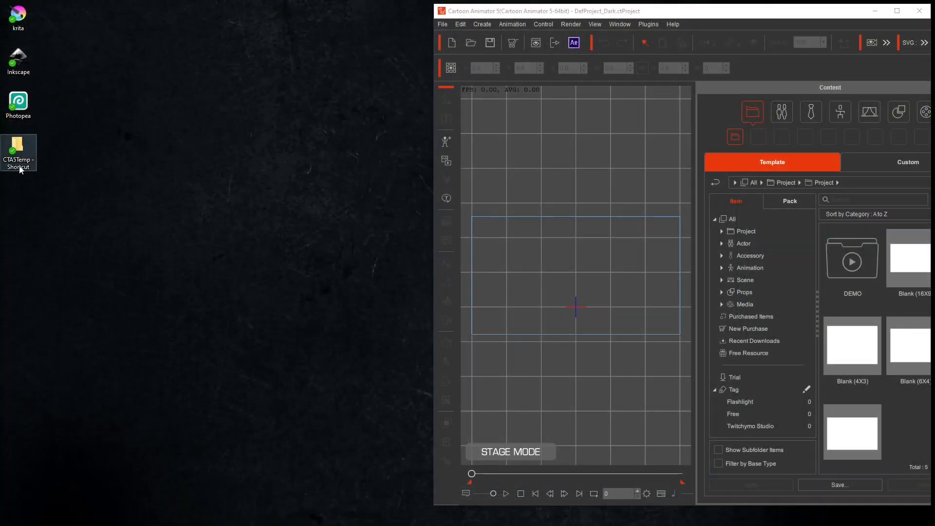
Step: Open the CTA5Temp folder from its desktop shortcut and go into its SVG_Cache subfolder
double_click(19, 168)
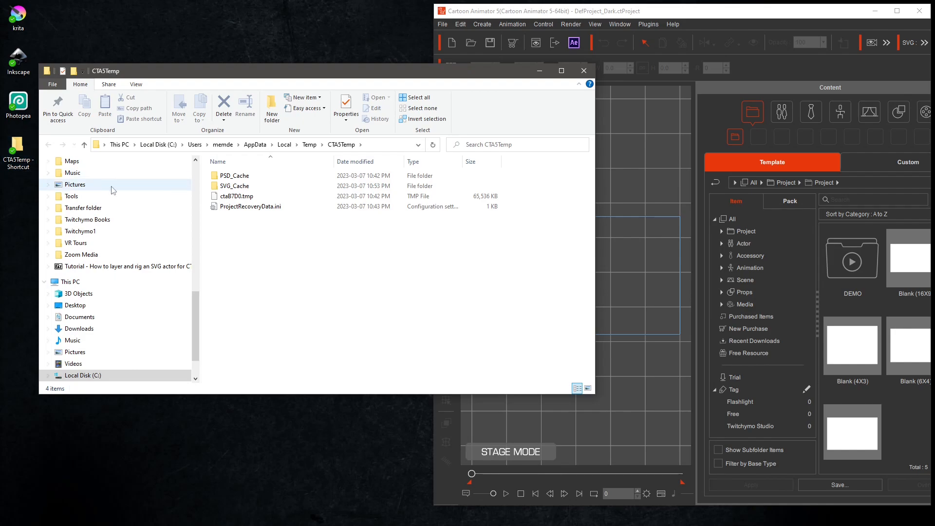
double_click(237, 186)
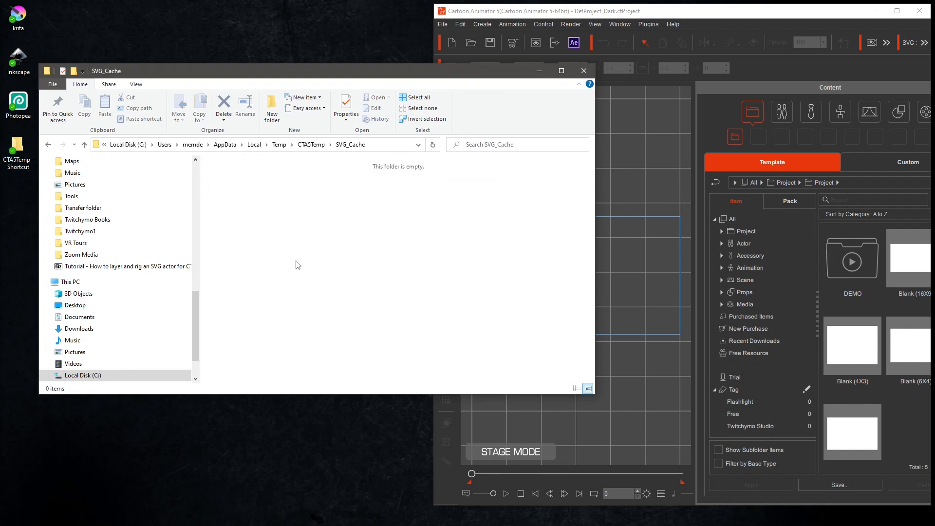
Step: Switch to Cartoon Animator 5, create a character from the Human Template (SVG), and select HumanTemplate.svg in the SVG_Cache folder
left_click(662, 13)
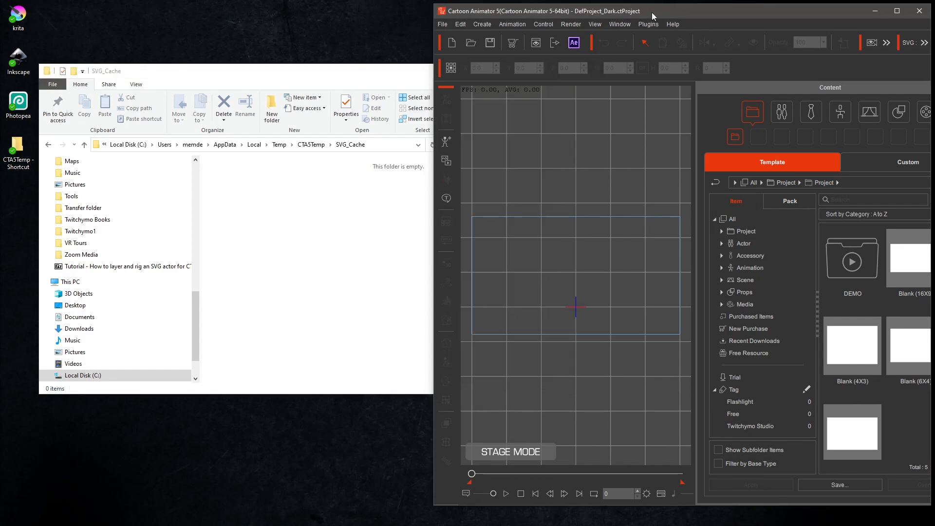
left_click(487, 24)
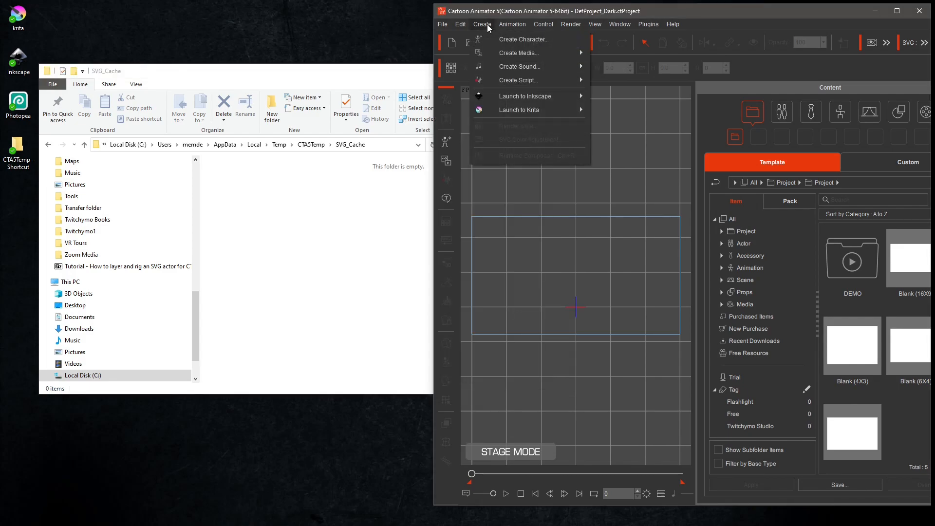
left_click(515, 39)
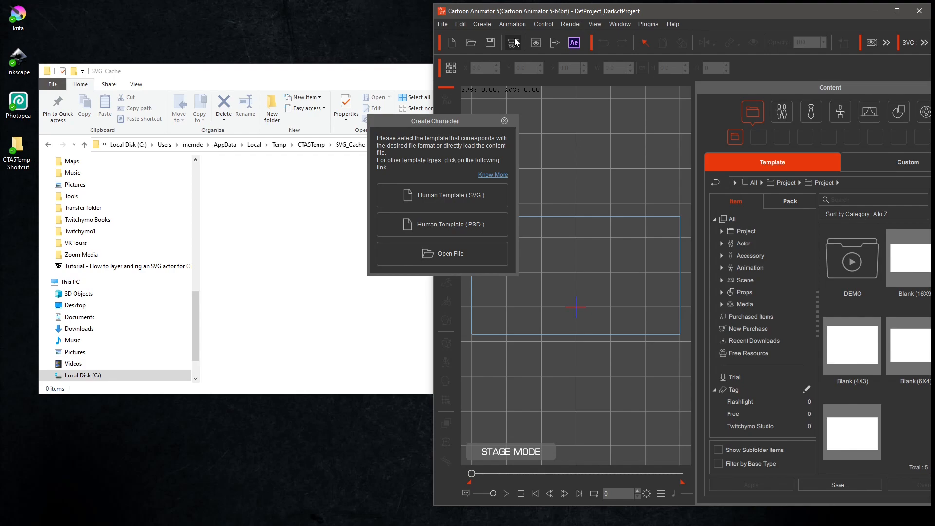
left_click(442, 194)
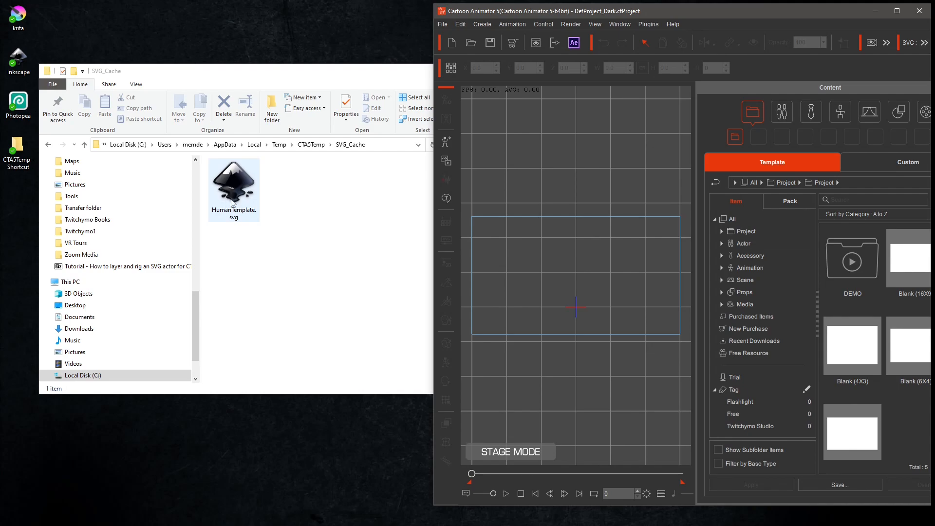
left_click(242, 193)
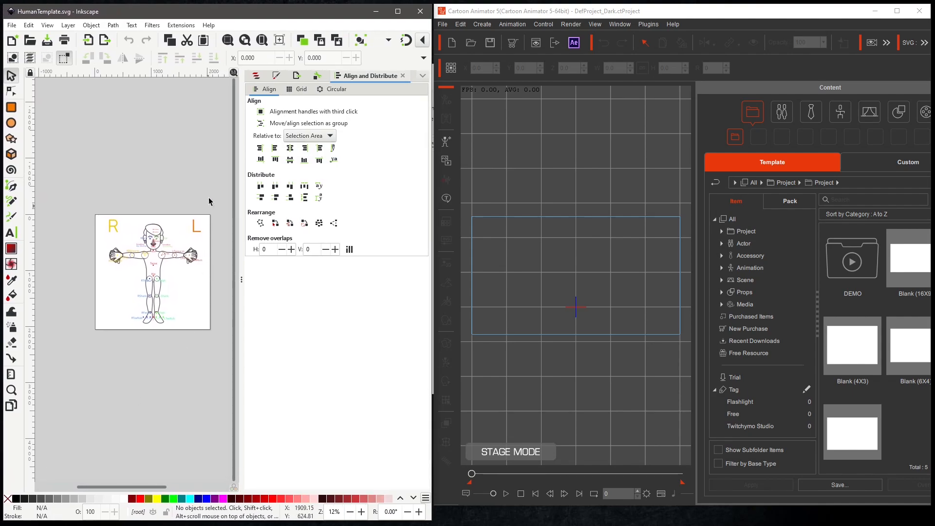
Step: Close the Align and Distribute and Object Properties dialogs in Inkscape and show the Layers and Objects list of HumanTemplate.svg
left_click(262, 40)
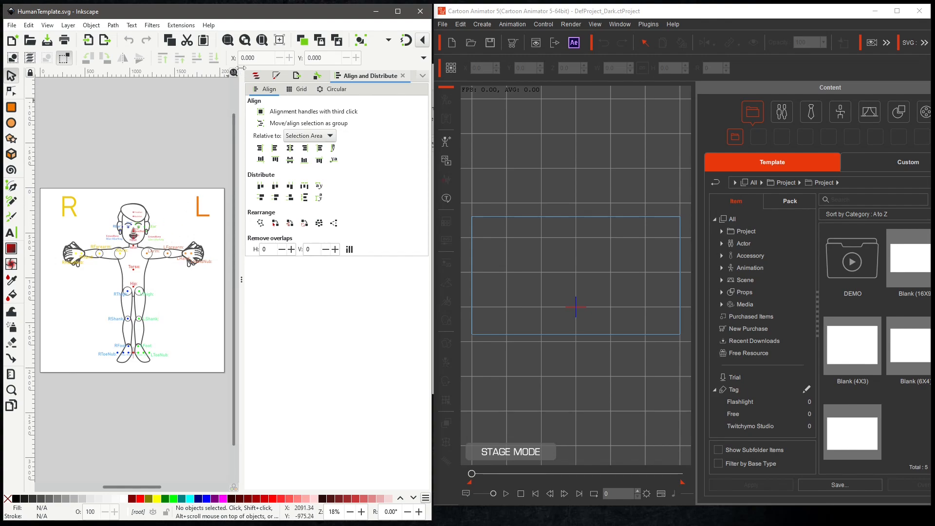
left_click(403, 76)
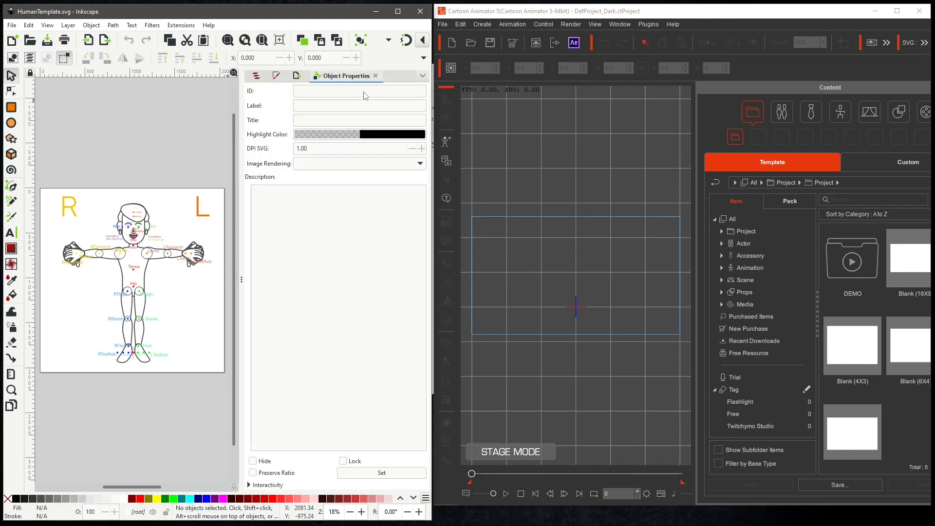
left_click(378, 77)
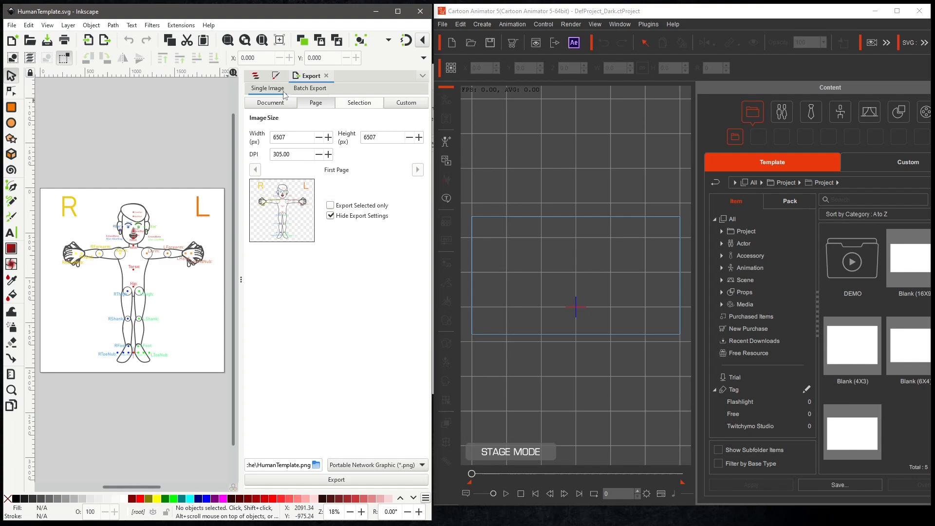
left_click(255, 76)
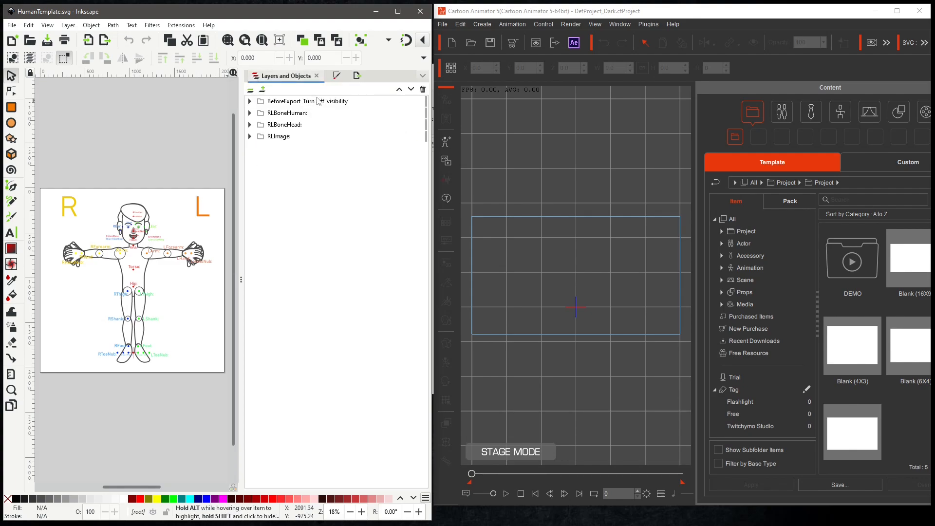
Step: Delete the label group BeforeExport_Turn_off_visibility from the human template
left_click(366, 102)
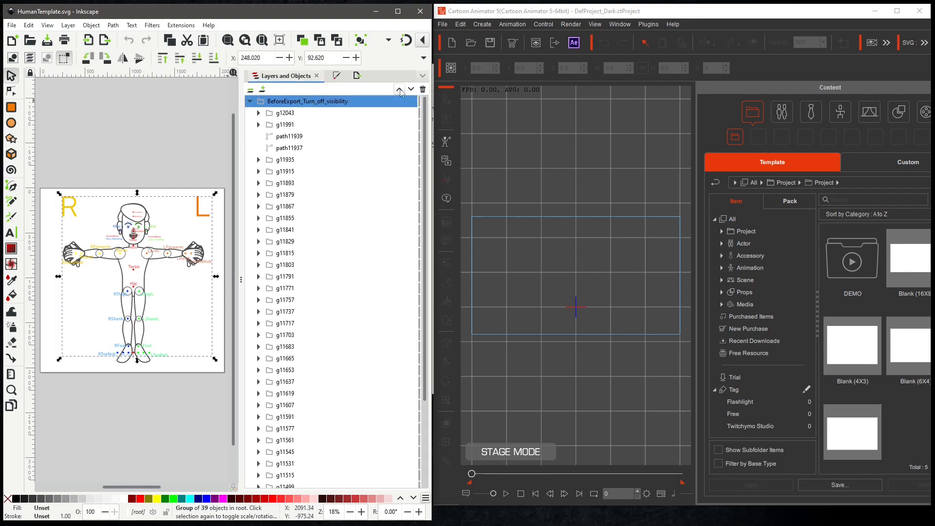
left_click(423, 89)
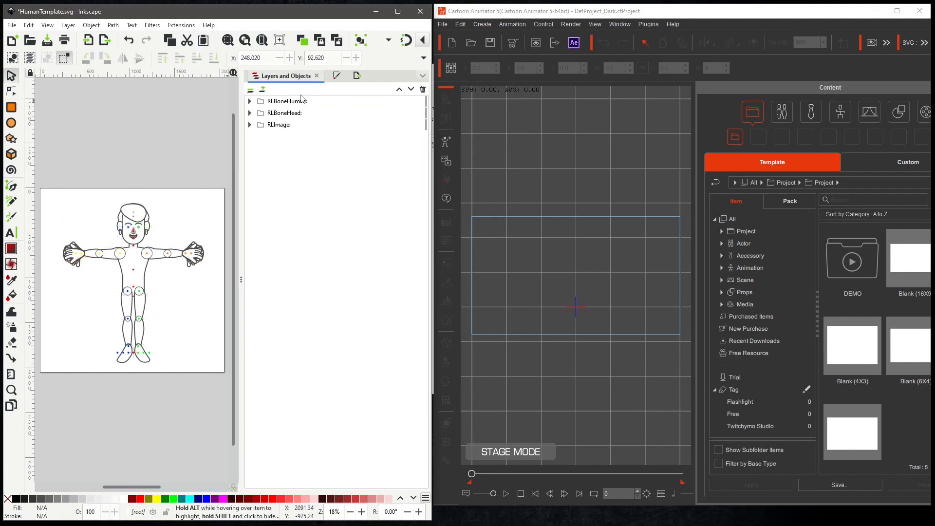
Step: Maximize the Inkscape window and expand the template's RForearm group down to the contents of Replace-14
left_click(399, 13)
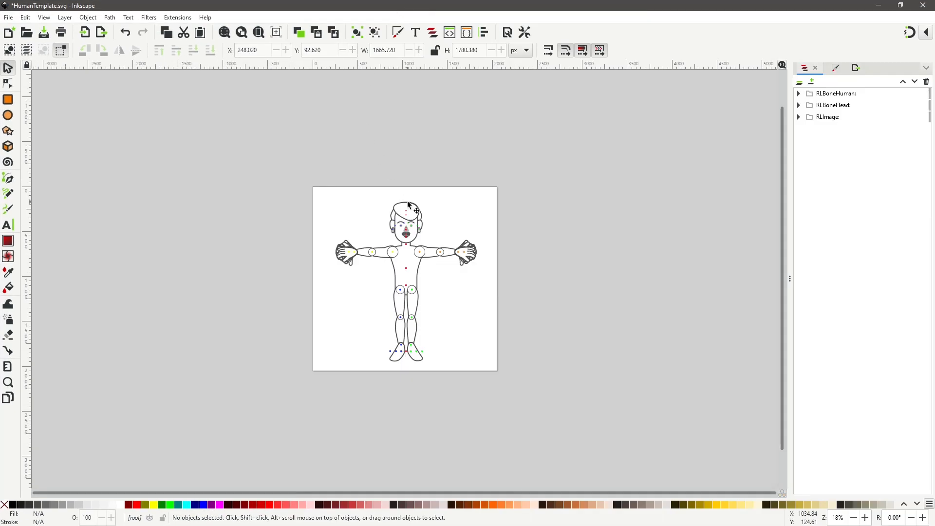
left_click(259, 33)
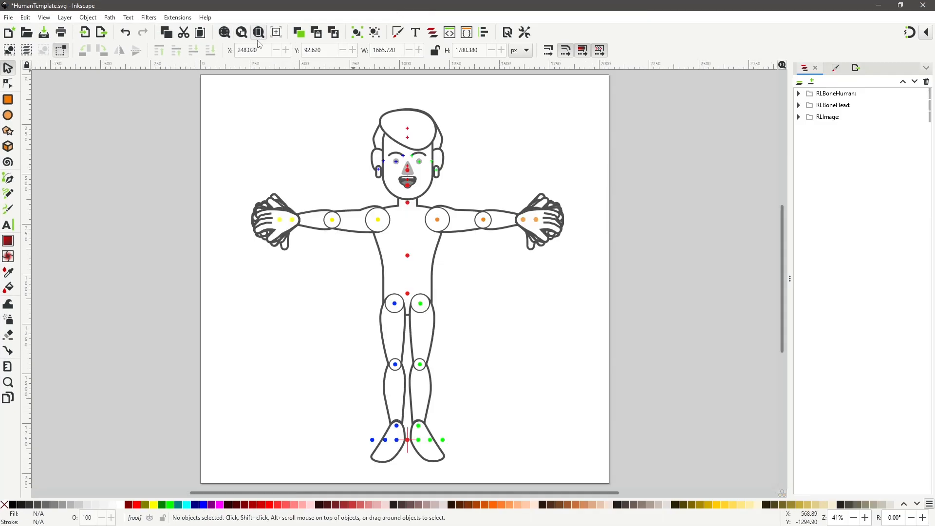
double_click(340, 222)
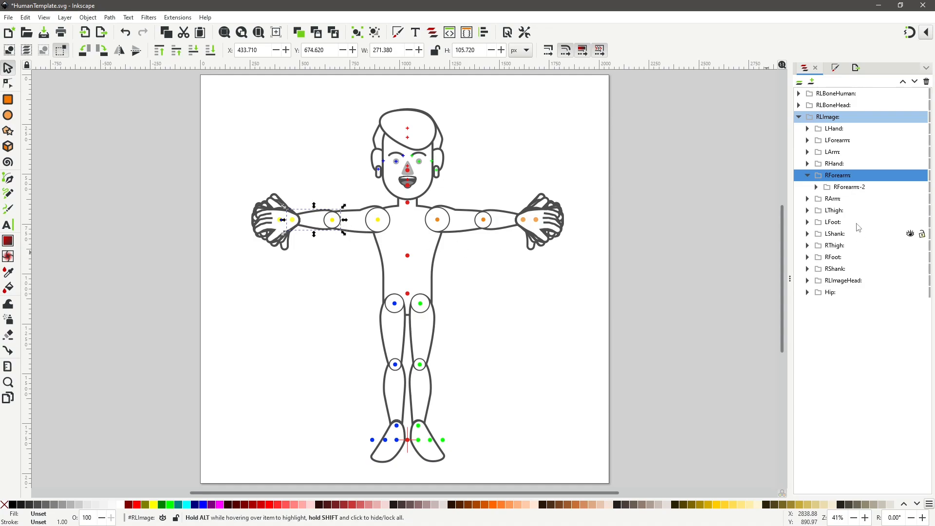
left_click(816, 187)
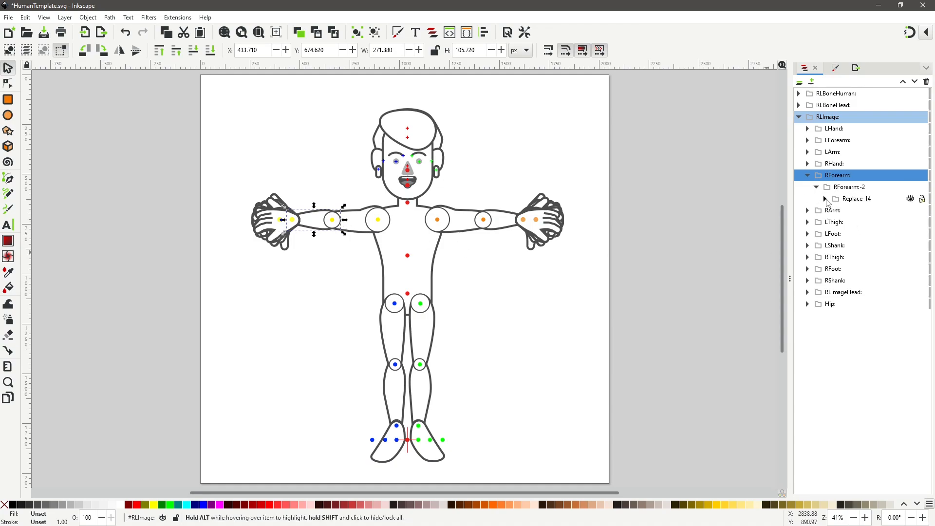
left_click(824, 199)
Step: Delete circle357, circle355, circle353 and circle351 from the Replace-14 group of RForearm
left_click(864, 211)
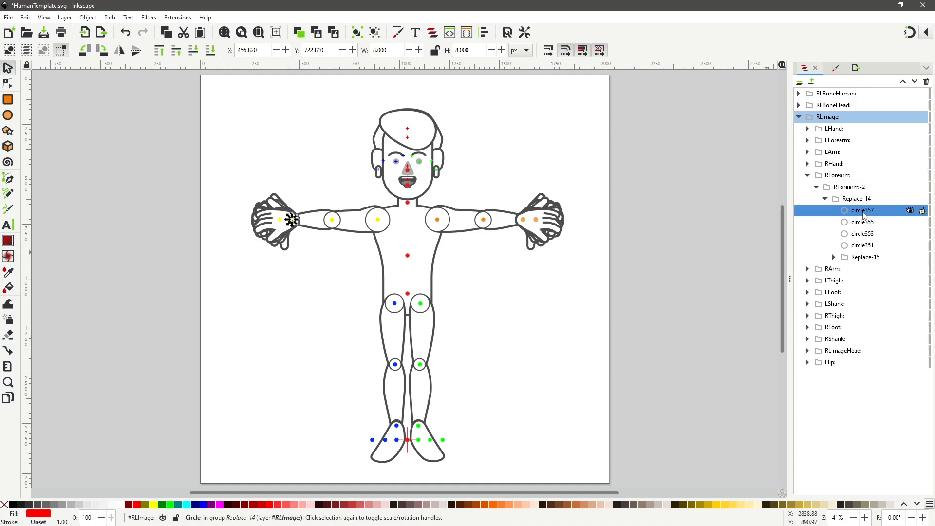
key("Delete")
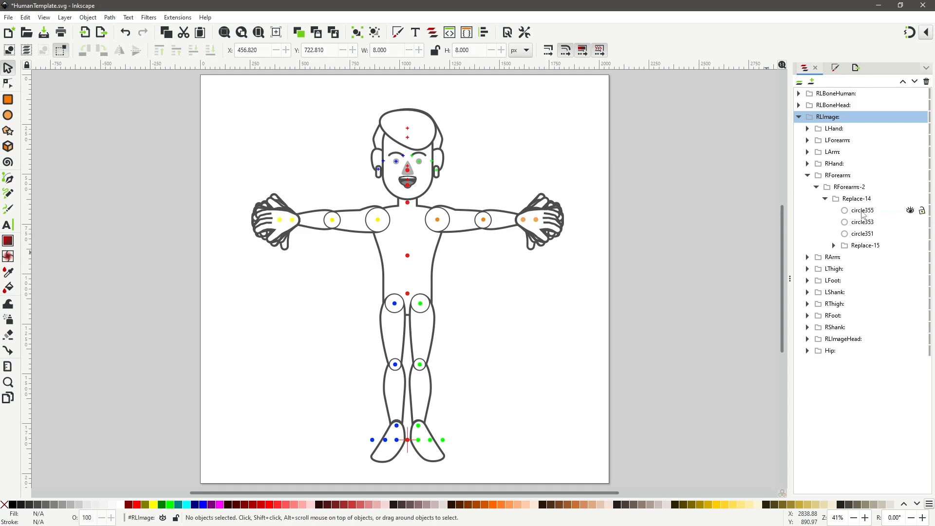
left_click(864, 212)
key("Delete")
left_click(864, 215)
key("Delete")
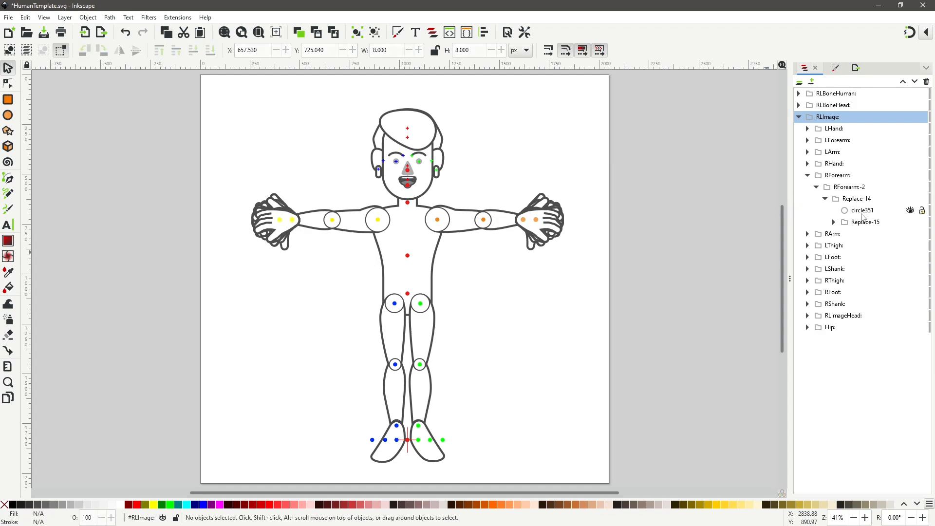
left_click(864, 213)
key("Delete")
Step: Expand Replace-15 in RForearm and identify path348 and path346 by briefly hiding them
left_click(834, 211)
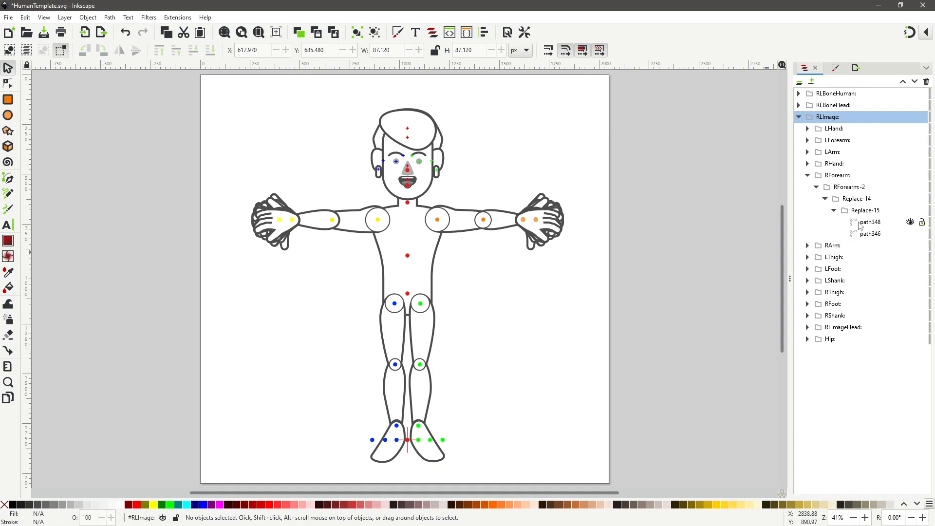
left_click(909, 222)
left_click(910, 222)
left_click(910, 234)
Step: Expand RArm down to Replace-12 and delete circle341 and circle339 from it
left_click(372, 210)
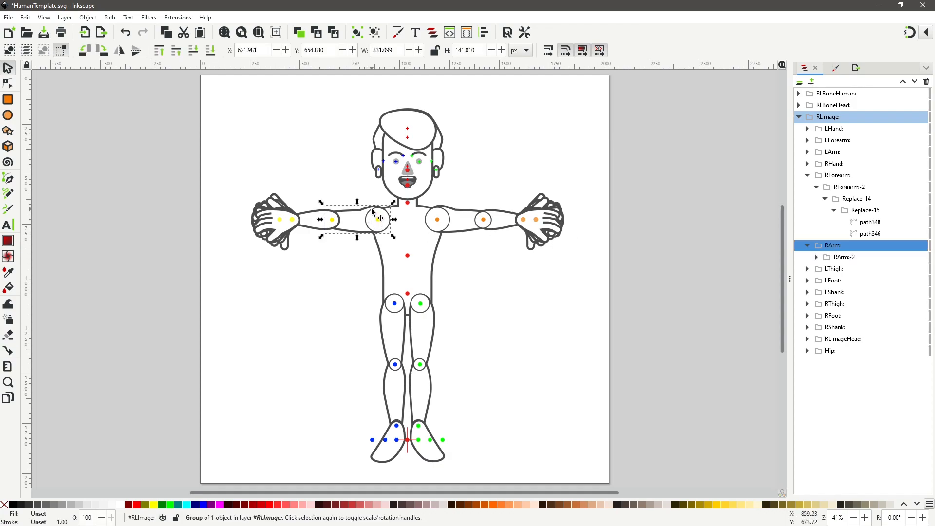
left_click(815, 257)
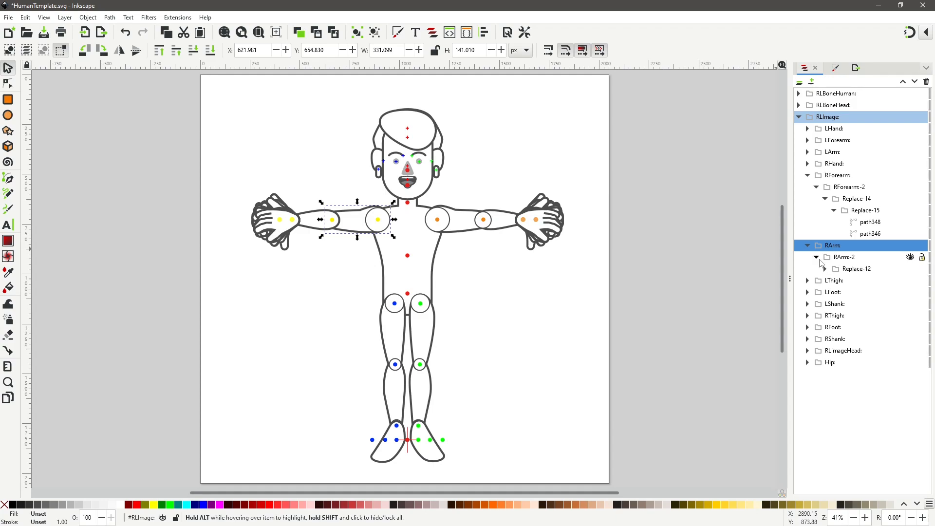
left_click(824, 269)
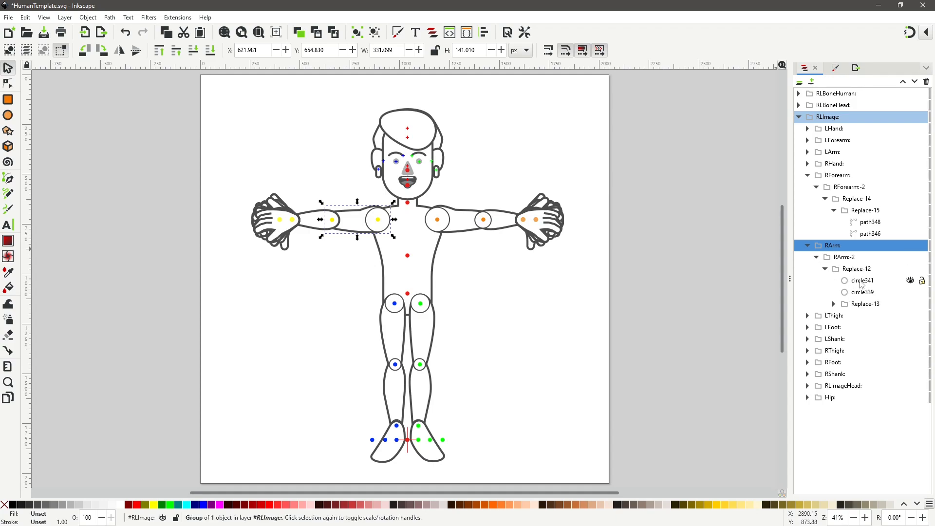
left_click(859, 281)
key("Escape")
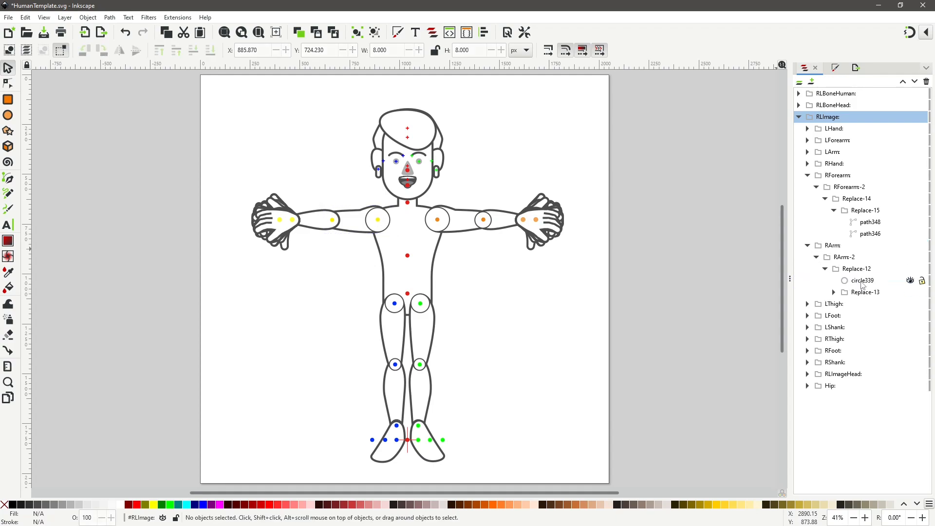
left_click(860, 281)
key("Delete")
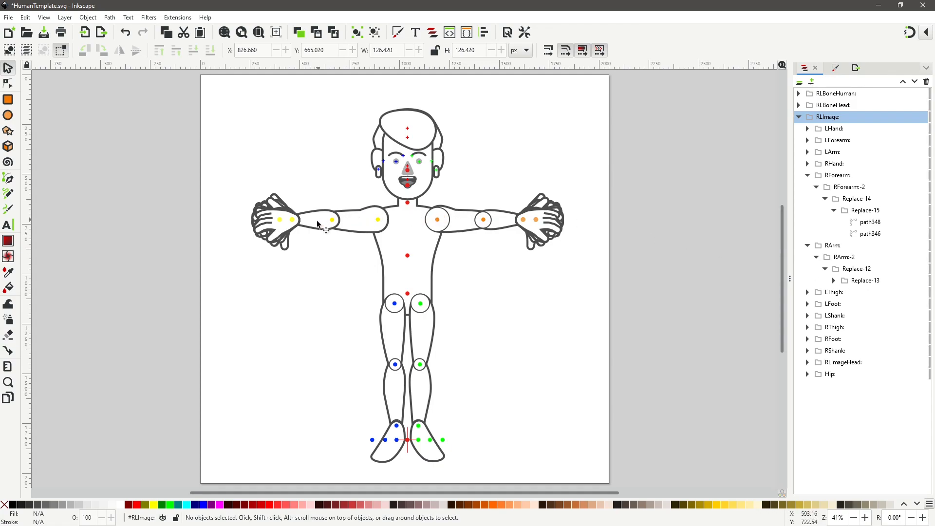
Step: Expand LArm down to Replace-498 and delete circle5858 and circle5856 from it
left_click(444, 213)
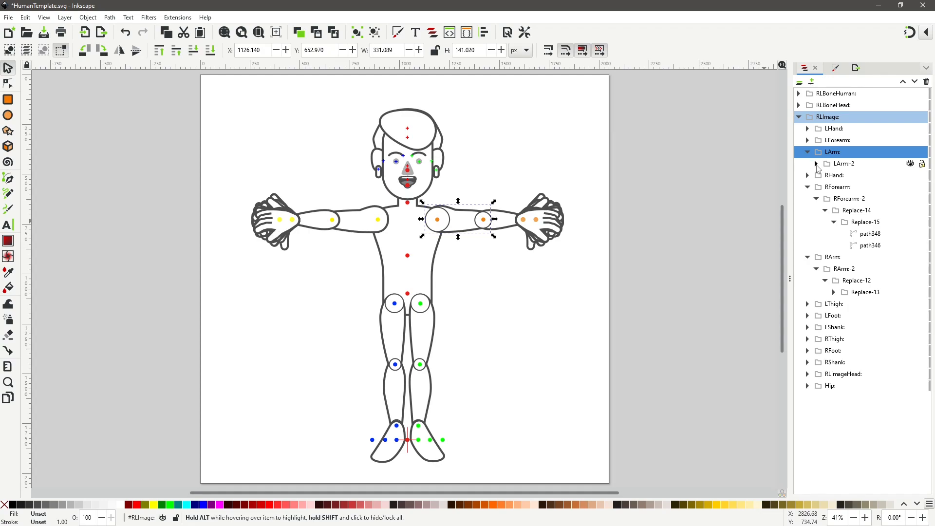
left_click(816, 163)
left_click(825, 175)
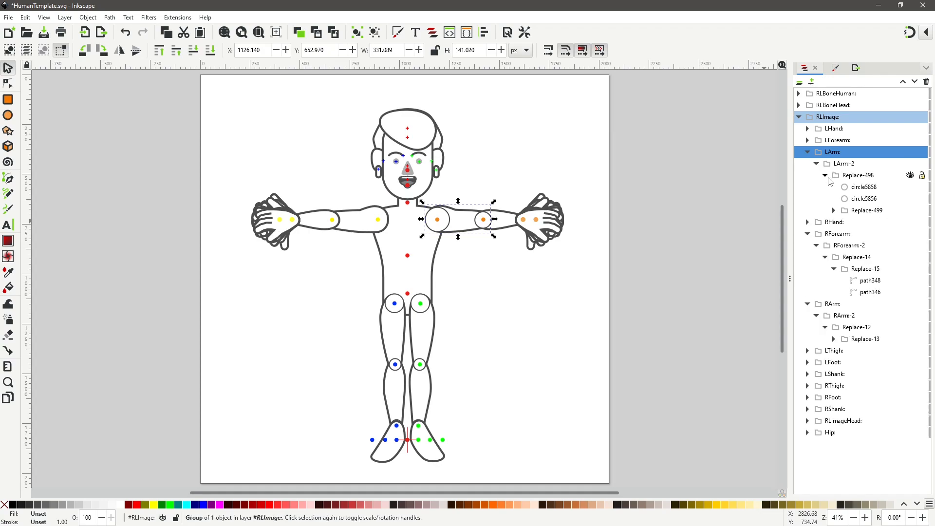
left_click(868, 189)
key("Delete")
left_click(860, 189)
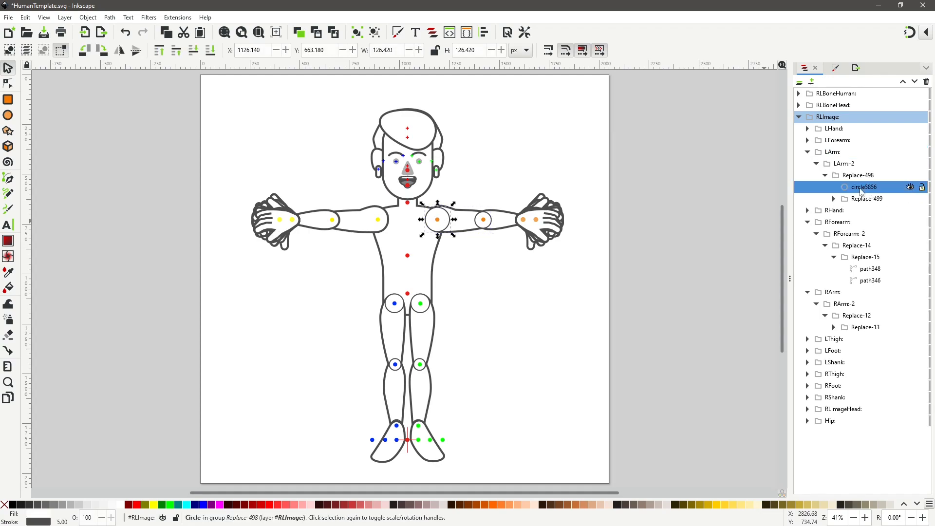
key("Delete")
Step: Expand LForearm down to Replace-500 and delete circle5874, circle5872, circle5870 and circle5868 from it
left_click(512, 220)
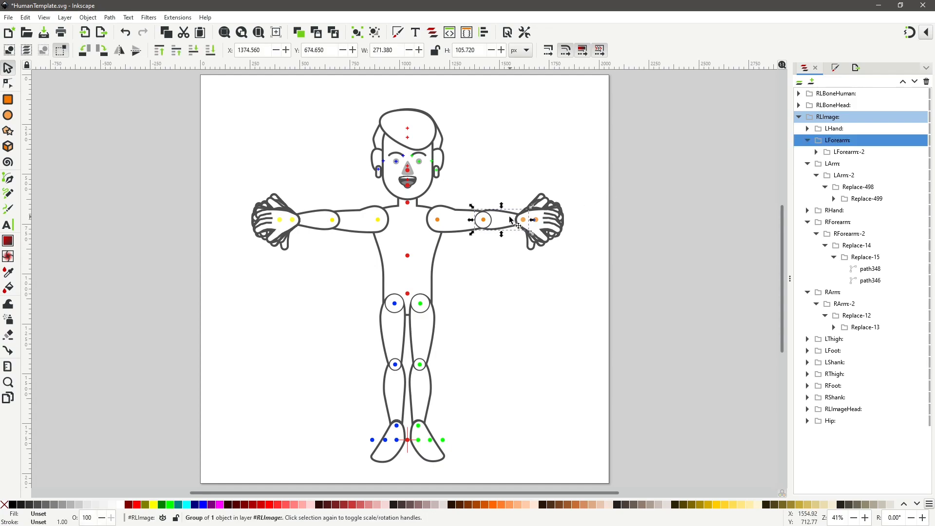
left_click(816, 152)
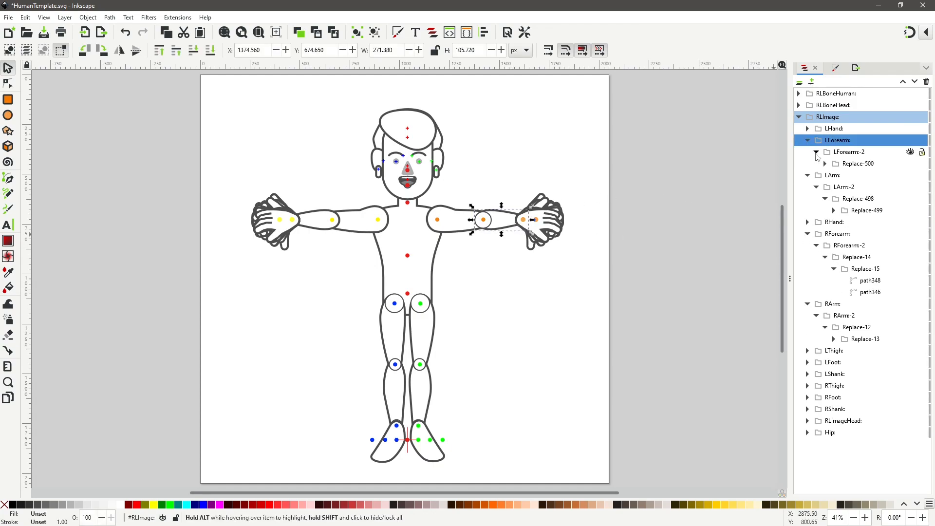
left_click(824, 164)
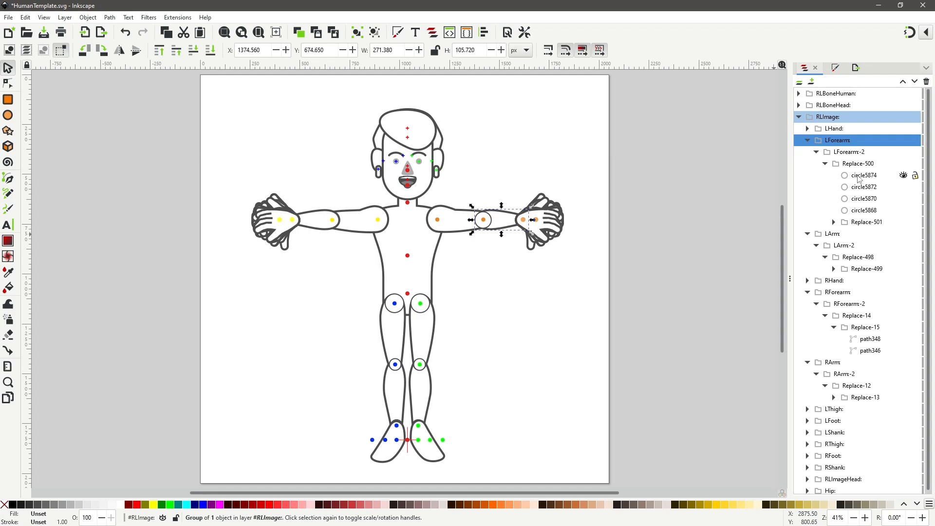
left_click(859, 176)
key("Delete")
left_click(860, 177)
key("Delete")
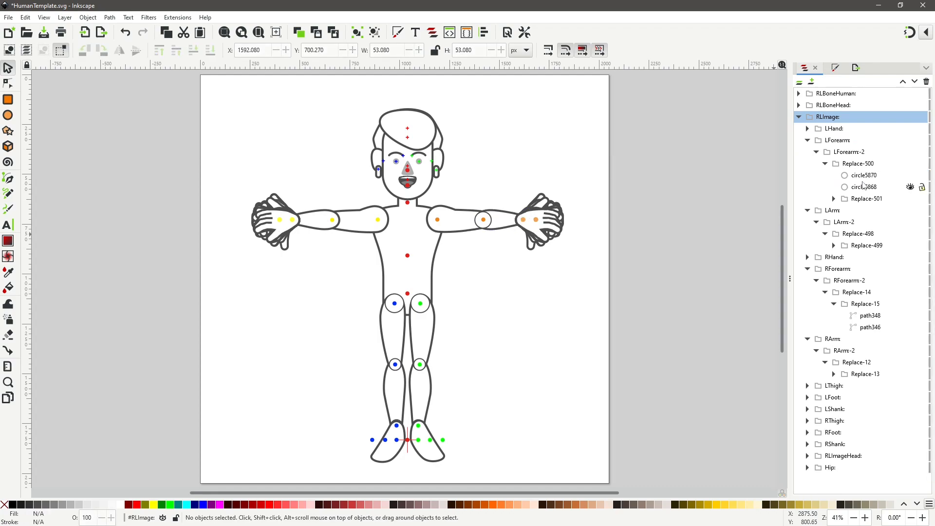
left_click(860, 177)
key("Delete")
left_click(860, 177)
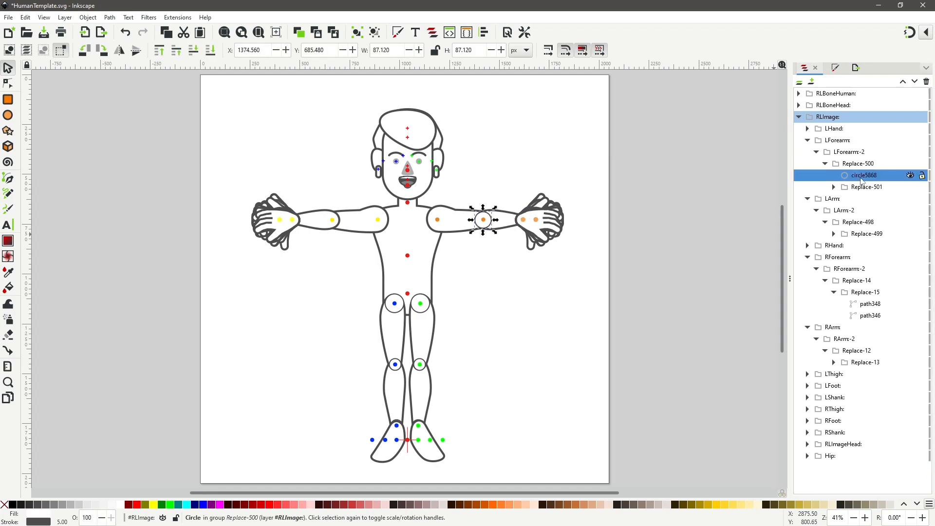
key("Delete")
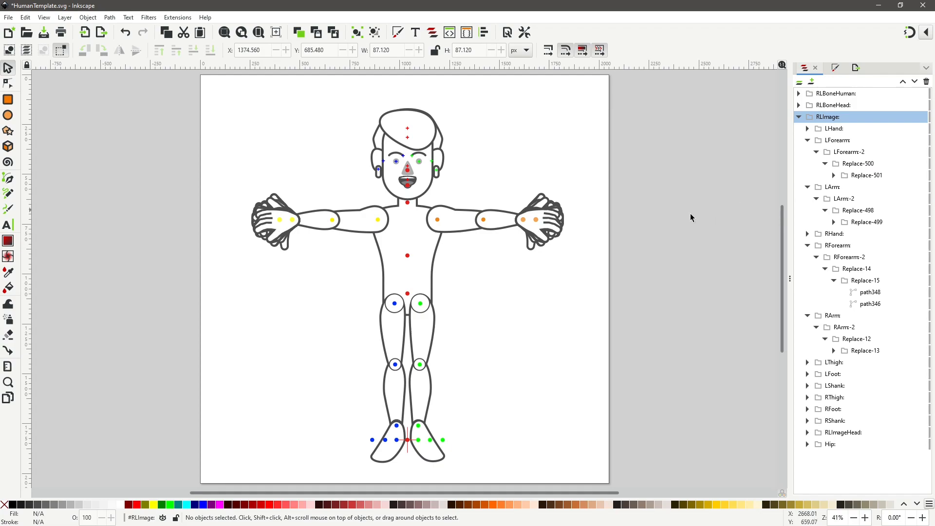
Step: Examine the LHand wrist bone marker in RLBoneHuman and the hand-pose groups inside LHand
left_click(525, 219)
double_click(524, 219)
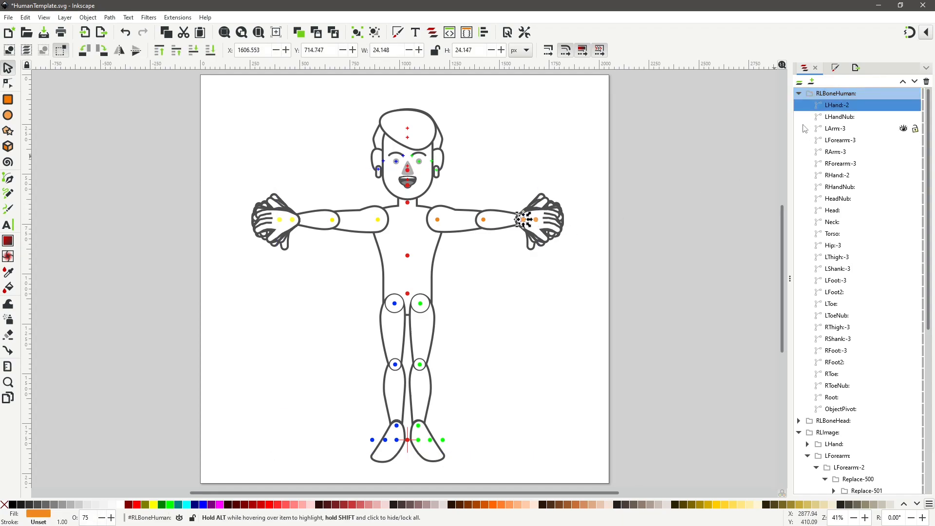
left_click(799, 93)
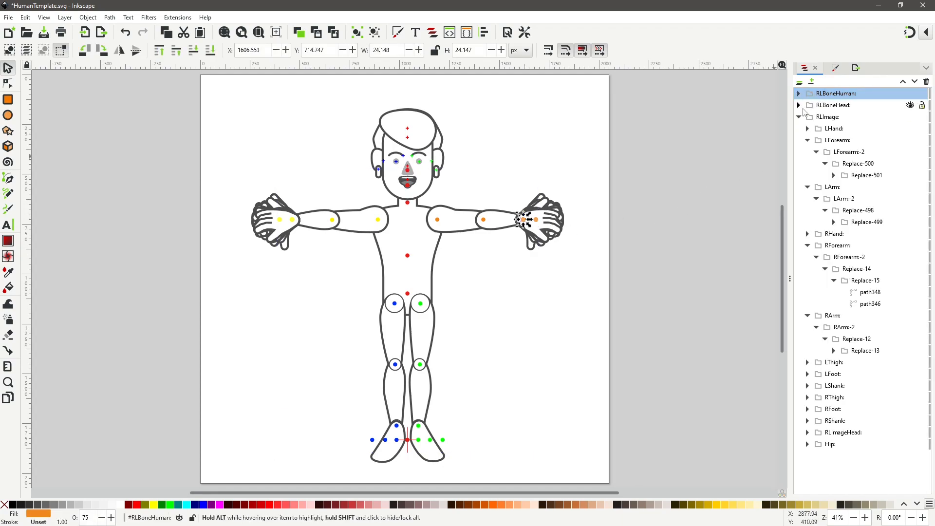
left_click(539, 216)
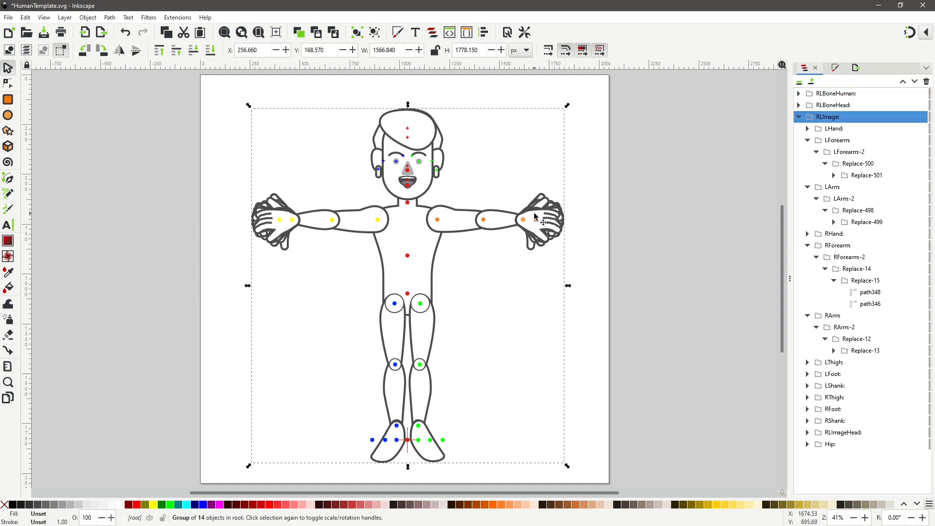
key("Escape")
left_click(544, 216)
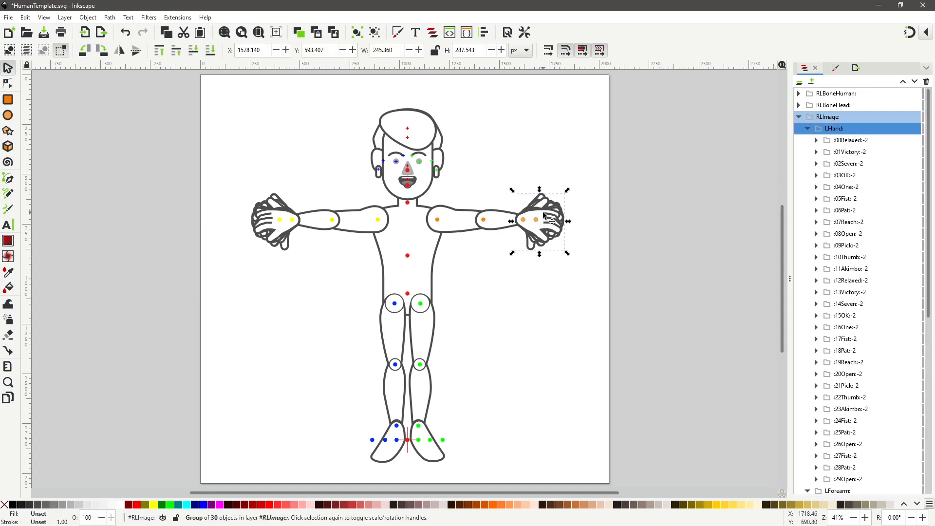
Step: Expand Replace-501 in LForearm and select path5865 to check which shape it draws
scroll(828, 195, "down", 10)
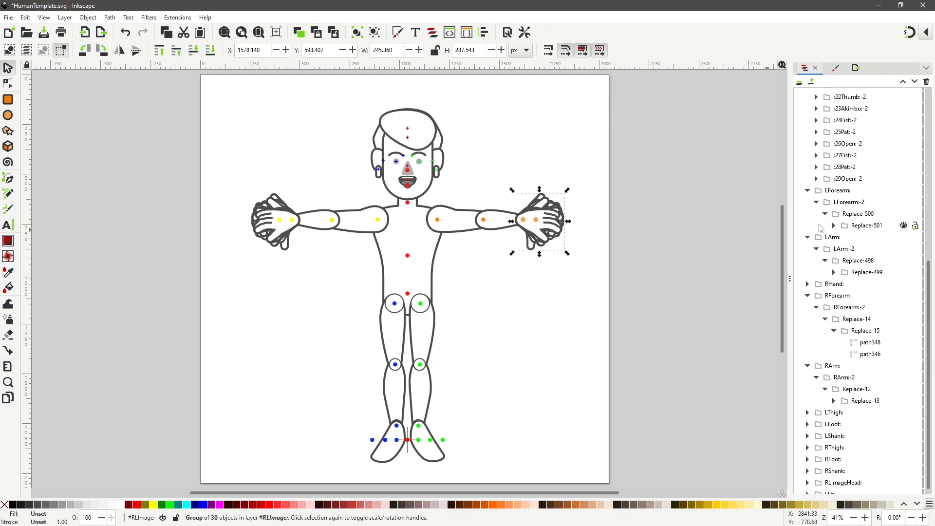
left_click(833, 226)
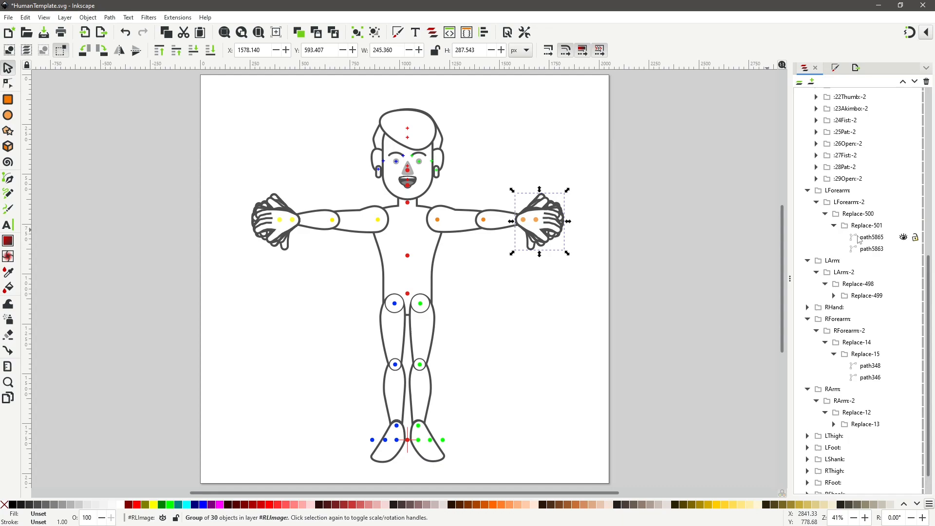
left_click(861, 238)
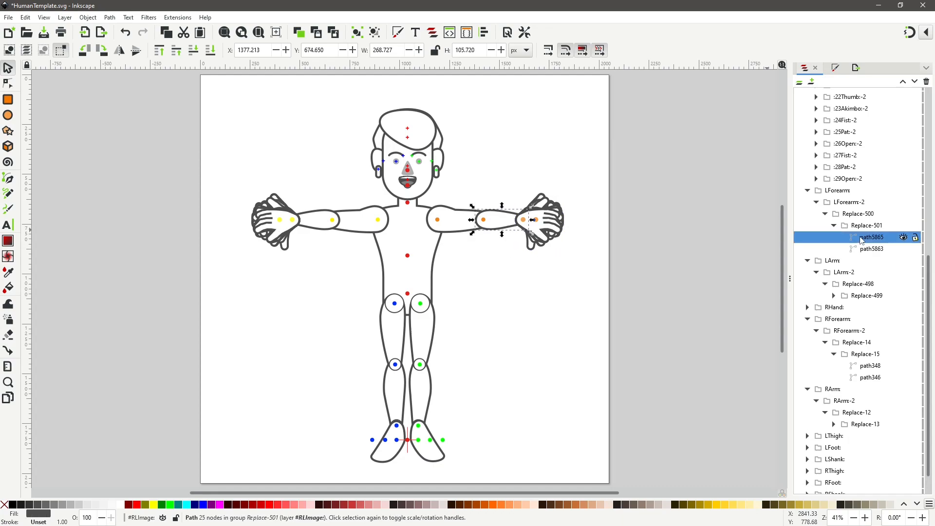
Step: Expand LThigh down to Replace-10 and delete circle329, circle327, circle325 and circle323 from it
left_click(429, 304)
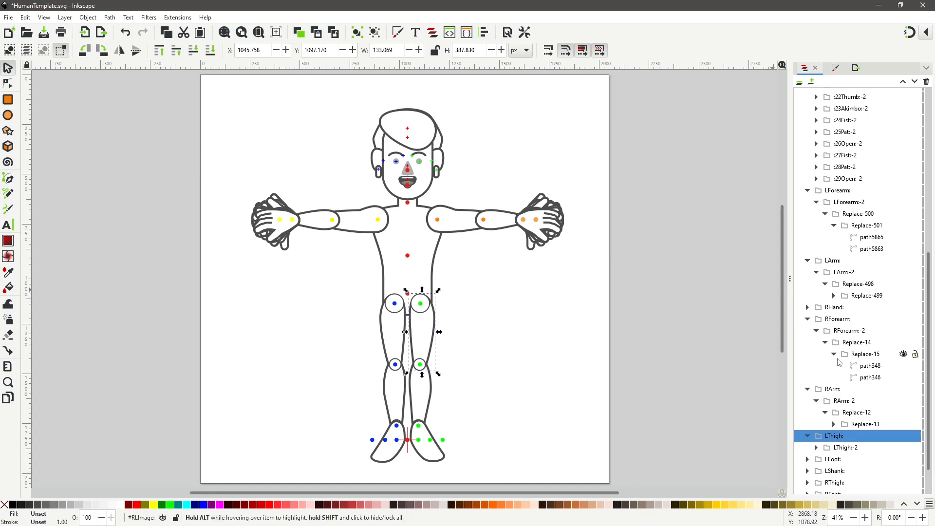
scroll(857, 401, "down", 2)
left_click(816, 405)
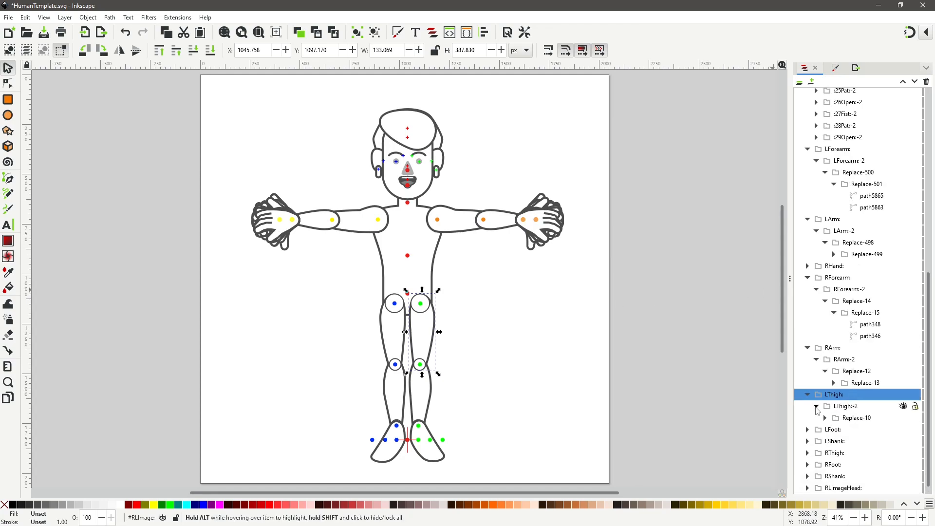
left_click(824, 417)
left_click(863, 431)
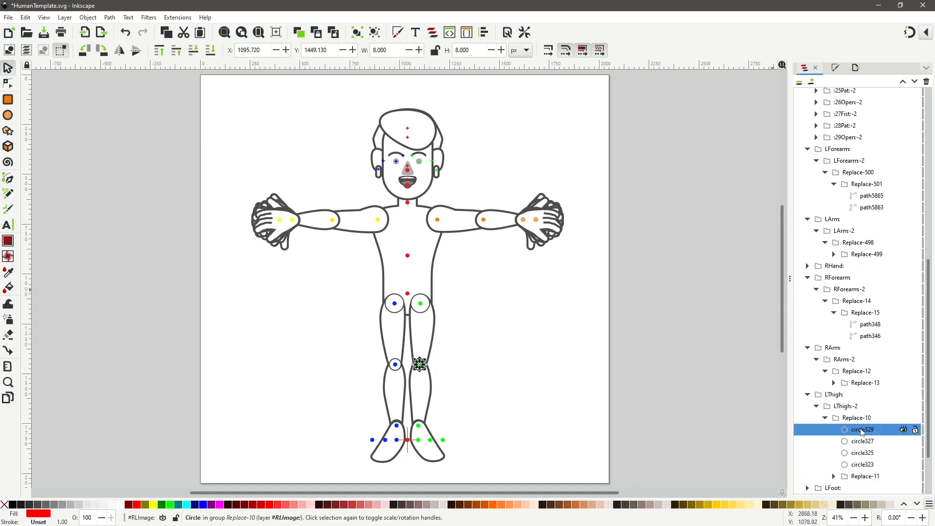
key("Delete")
left_click(861, 432)
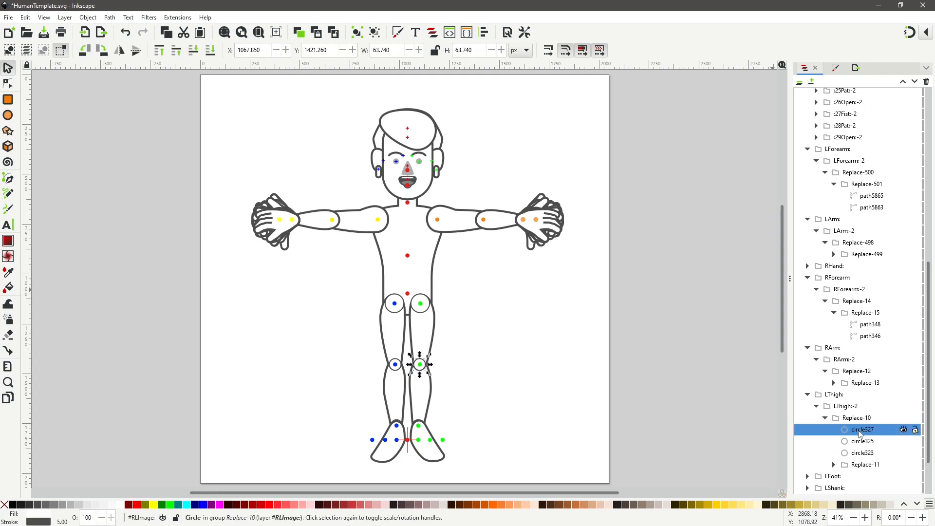
key("Delete")
left_click(858, 431)
key("Delete")
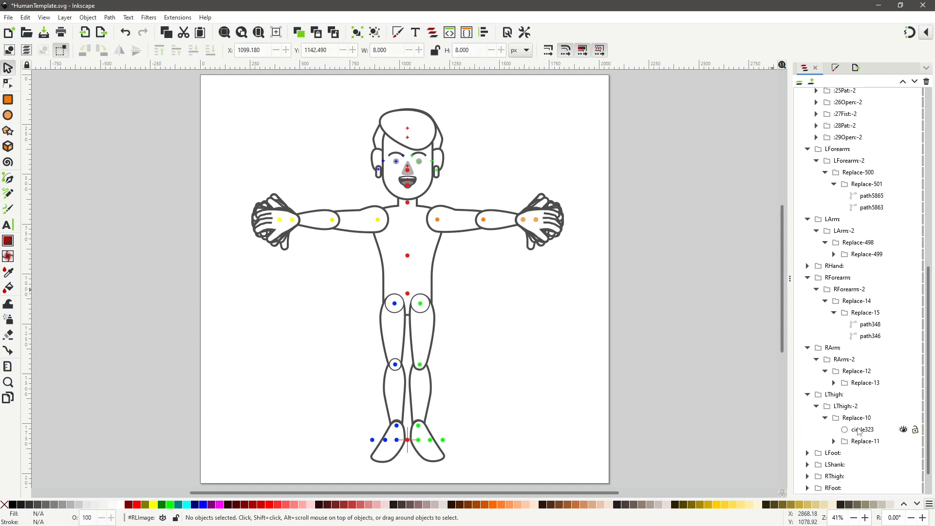
left_click(860, 431)
key("Delete")
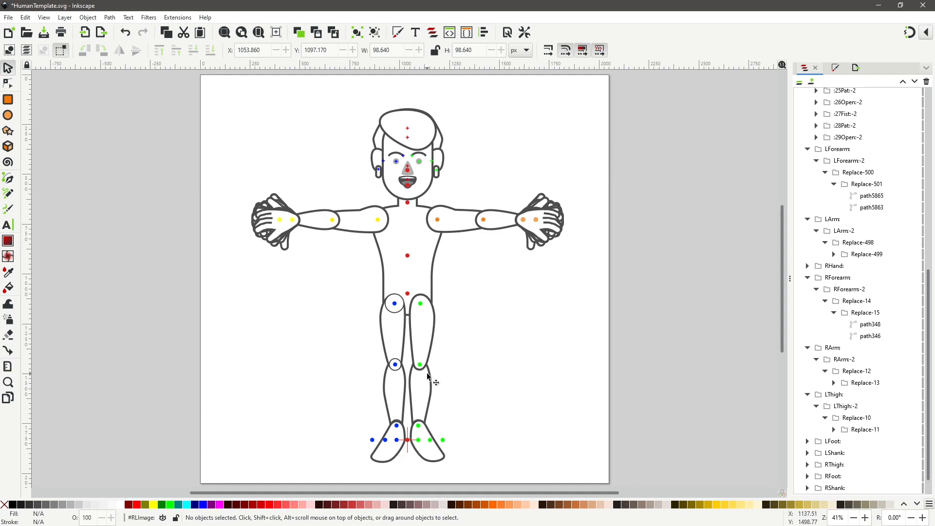
Step: Expand RThigh down to Replace-5 and delete circle294, circle292, circle290 and circle288 from it
left_click(811, 464)
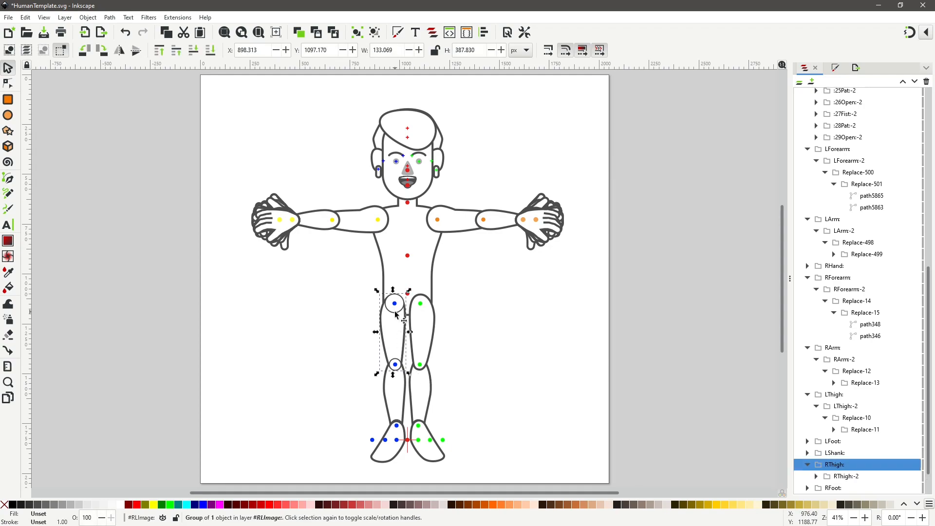
scroll(808, 453, "down", 1)
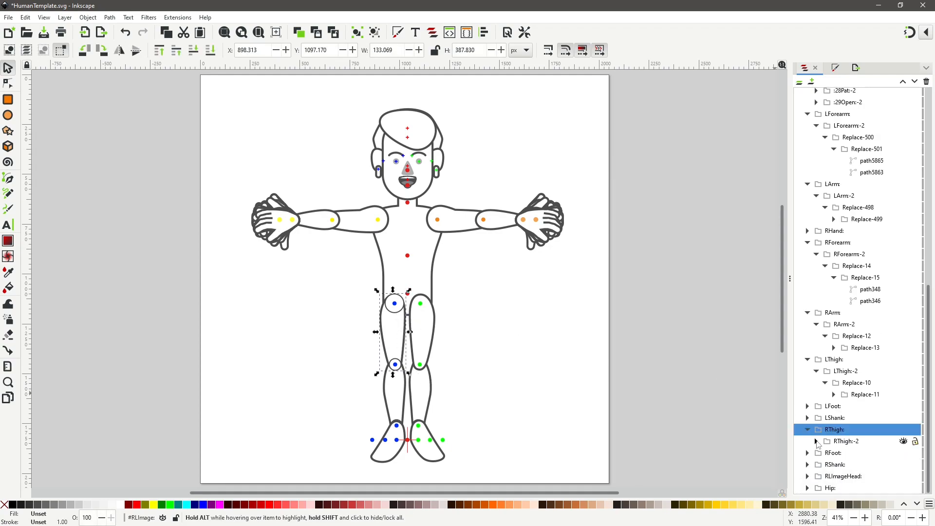
left_click(816, 442)
left_click(825, 453)
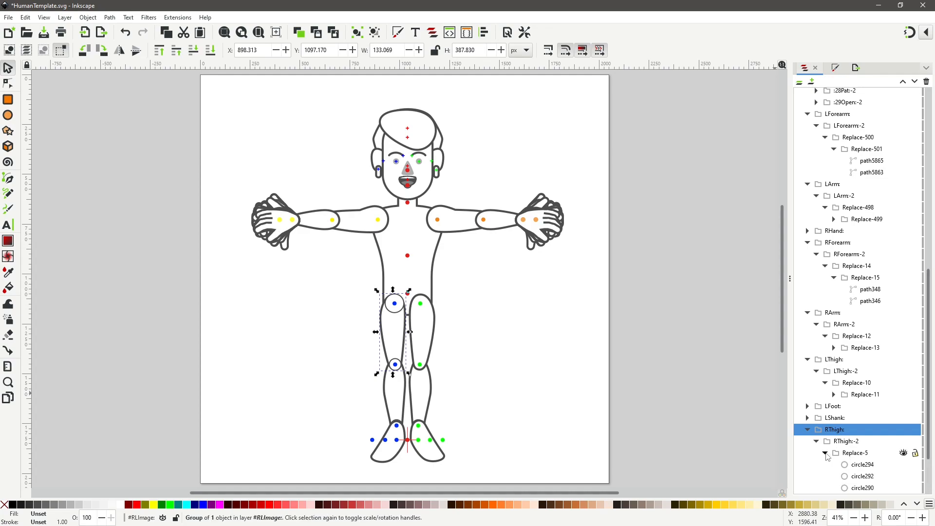
left_click(860, 465)
scroll(891, 445, "down", 2)
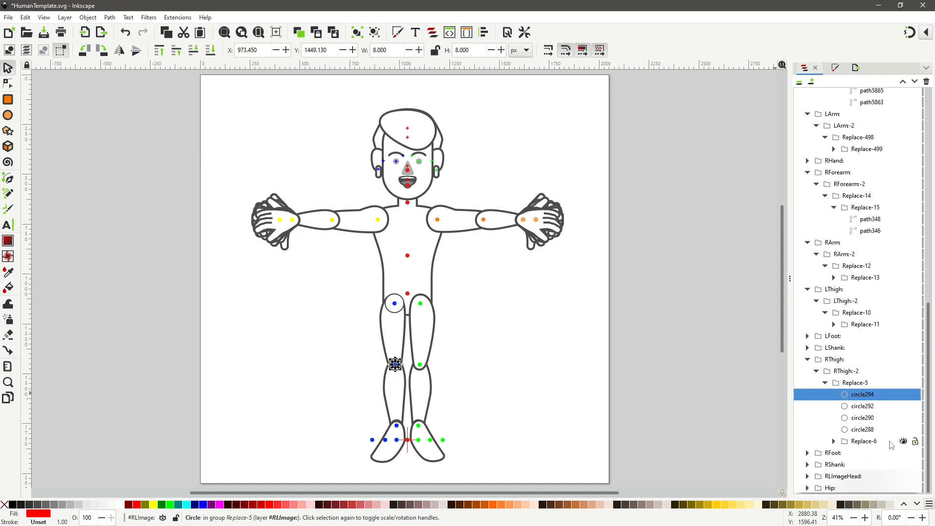
key("Delete")
left_click(860, 409)
key("Delete")
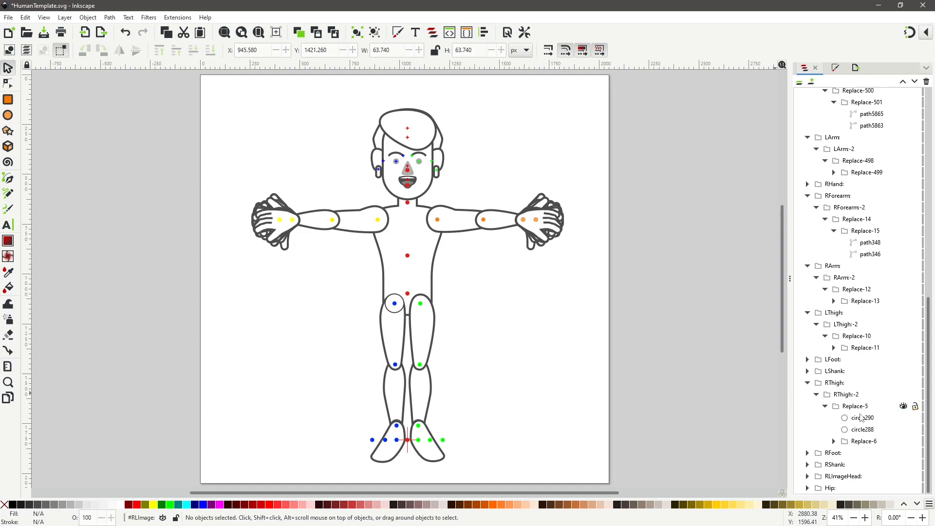
left_click(861, 417)
key("Delete")
left_click(859, 430)
key("Delete")
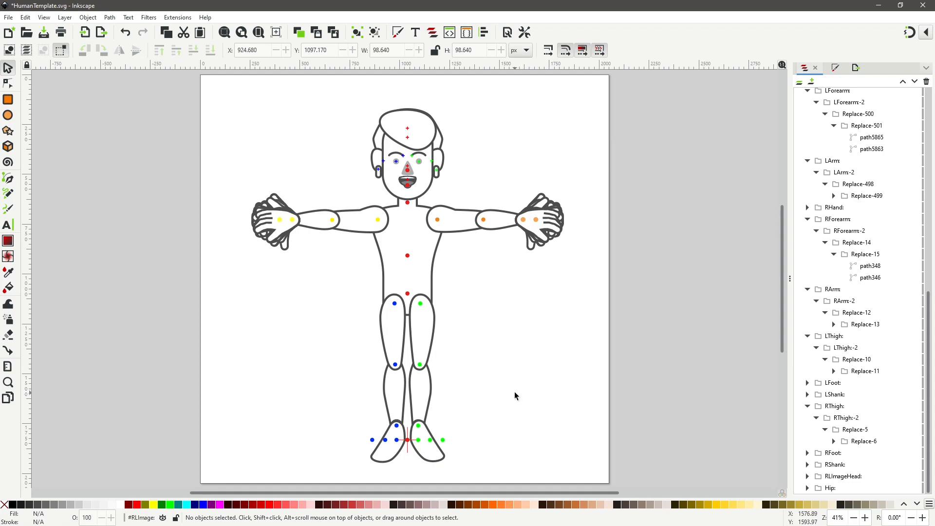
Step: Restore the maximized Inkscape window beside Cartoon Animator and save HumanTemplate.svg
left_click(903, 9)
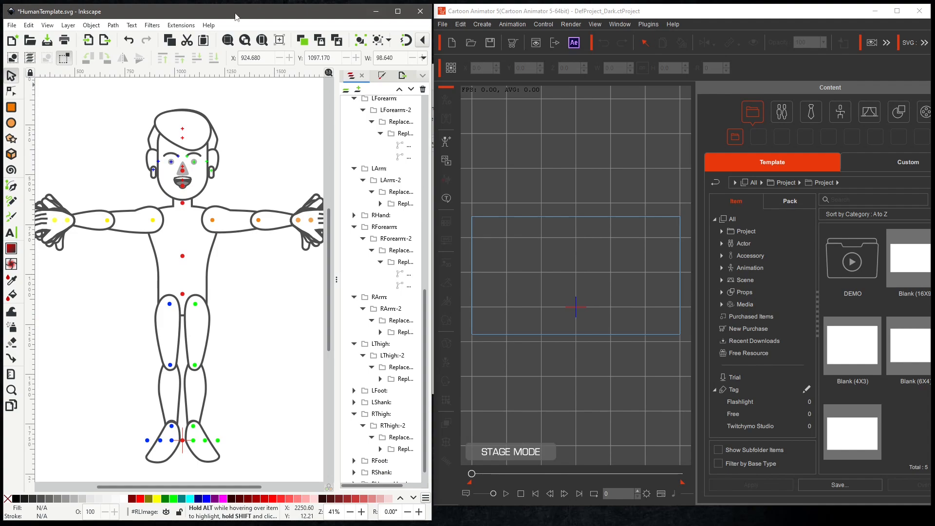
left_click(48, 43)
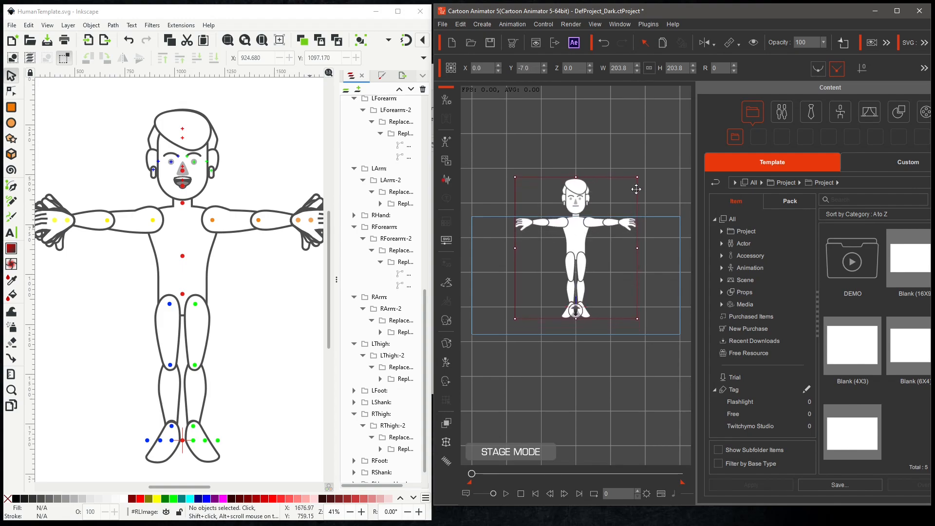
Step: Enlarge the character on the stage to a width and height of about 229.8
left_click_drag(637, 178, 651, 164)
Step: Fill the torso with red #FF0000 in Inkscape, then save HumanTemplate.svg and accept the changed structure in Cartoon Animator
left_click(185, 240)
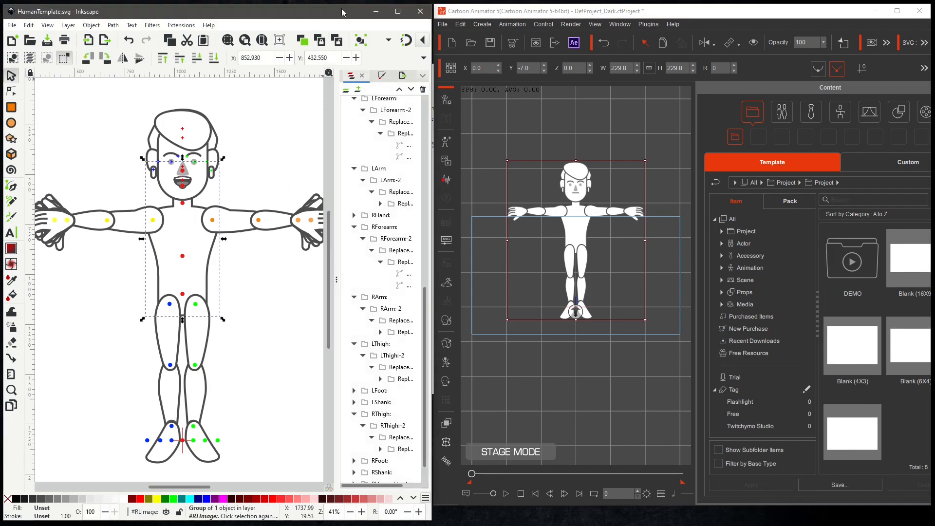
left_click(139, 498)
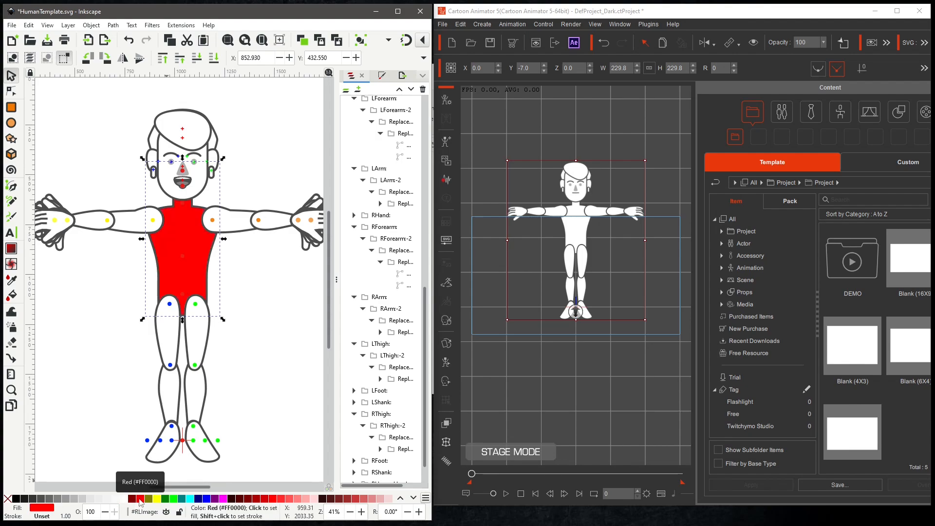
left_click(47, 41)
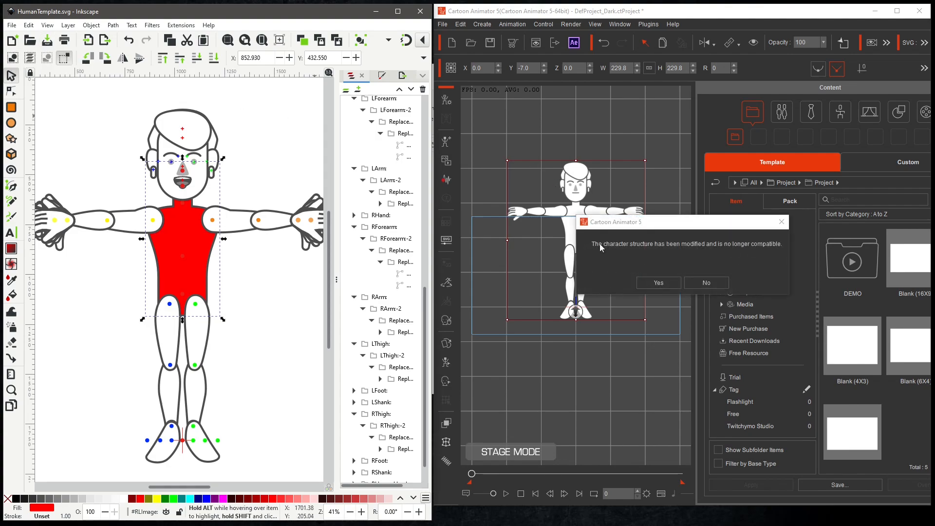
left_click(659, 283)
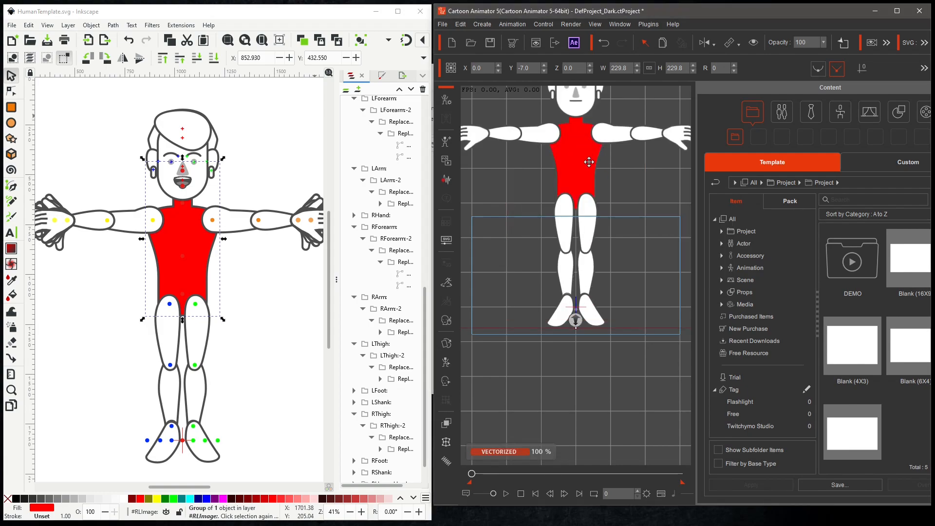
Step: Move the oversized character back into the stage frame around X 0.0, Y 7.1 and shrink it to about 129.1 in width and height
left_click(897, 11)
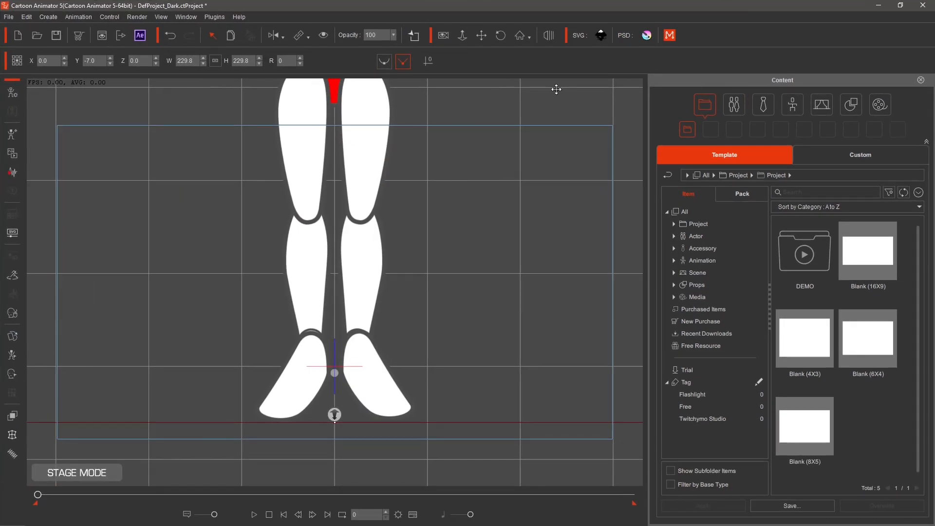
scroll(458, 177, "up", 1)
scroll(459, 175, "down", 2)
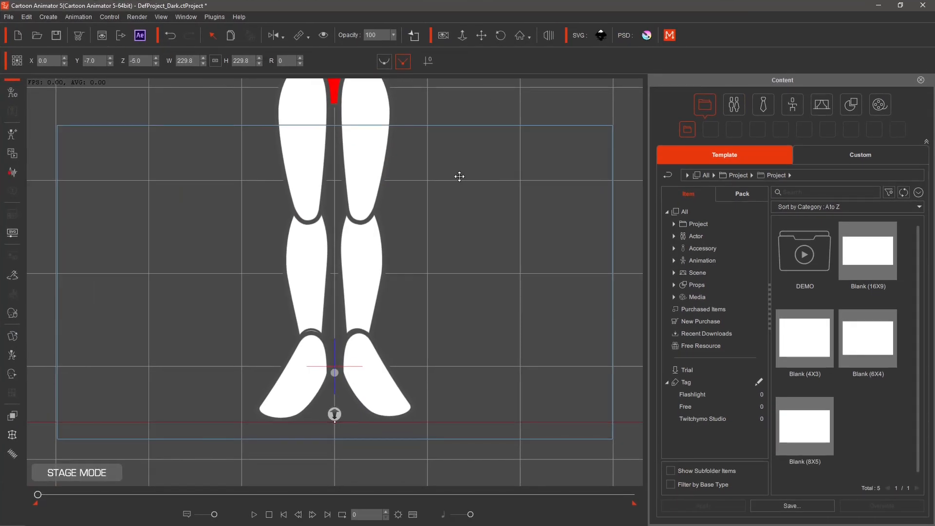
left_click(901, 4)
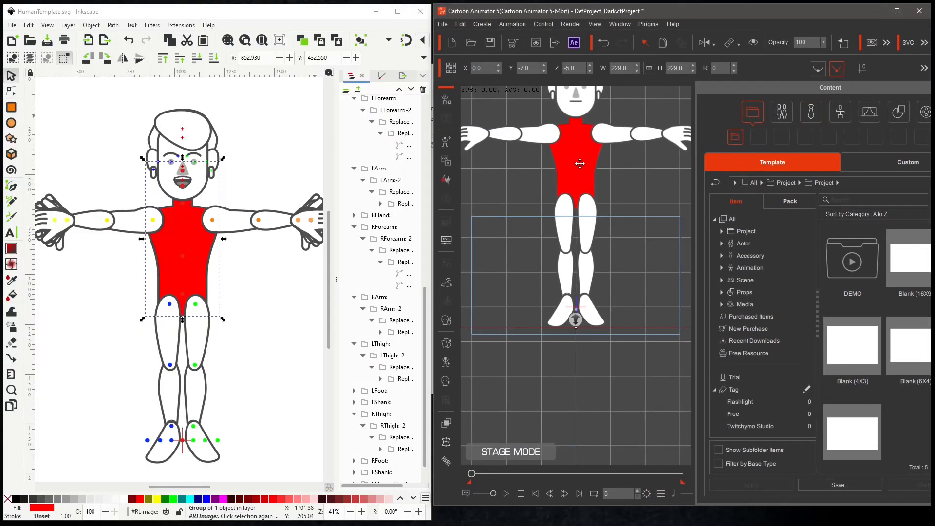
left_click_drag(573, 152, 636, 238)
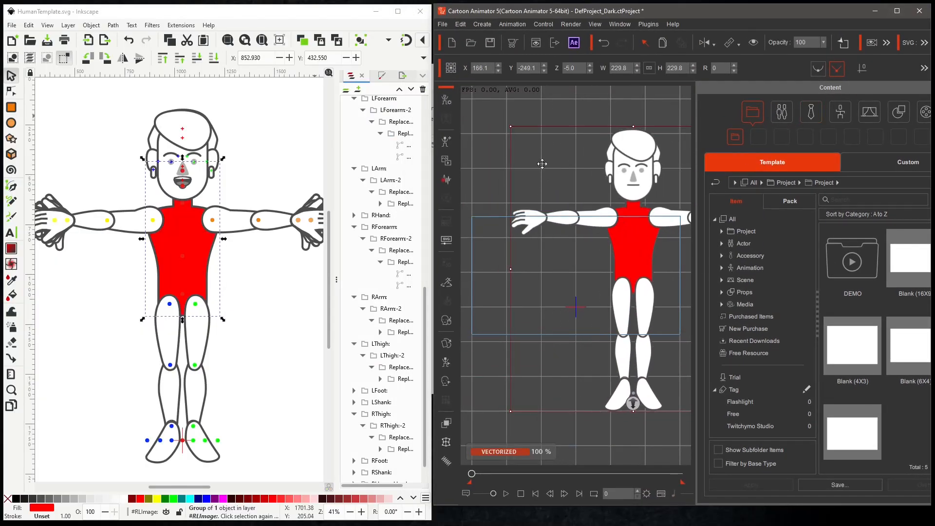
left_click_drag(509, 125, 577, 174)
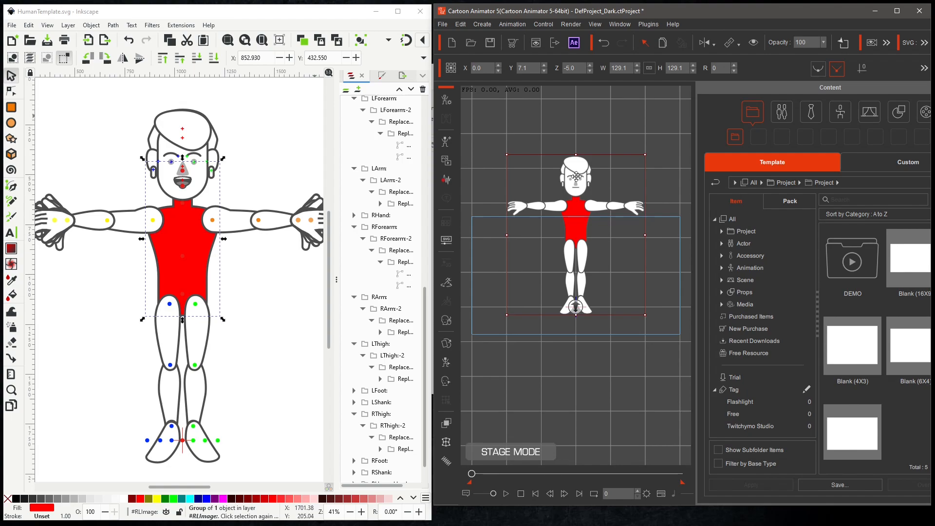
Step: Undo the torso's red fill in Inkscape, then save HumanTemplate.svg and accept the changed structure in Cartoon Animator
left_click(130, 41)
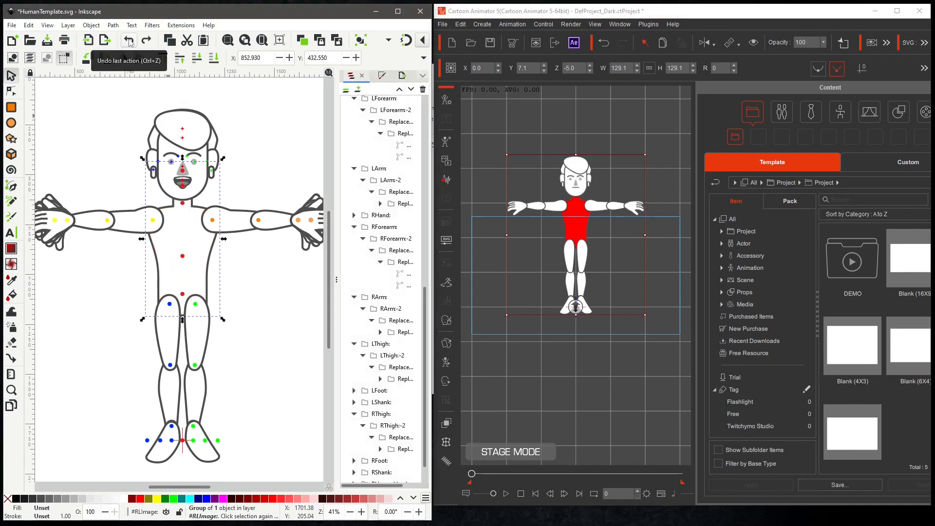
left_click(48, 41)
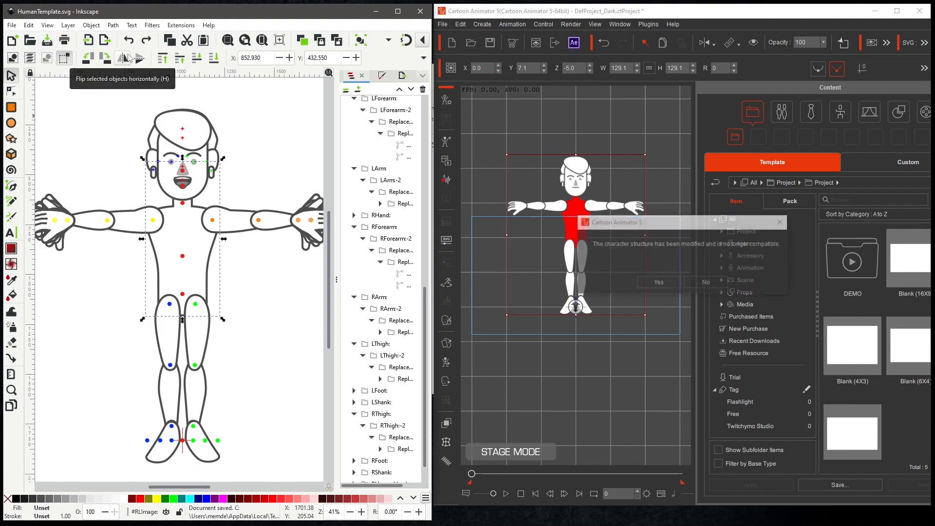
left_click(665, 283)
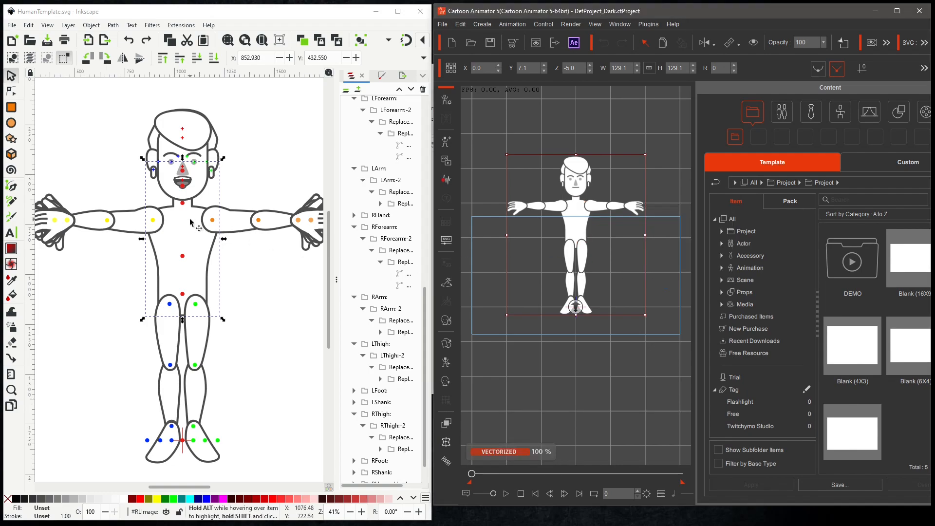
Step: Clear the earring selection, maximize the Inkscape window and widen the Layers and Objects list to show full layer names
left_click(213, 182)
double_click(213, 181)
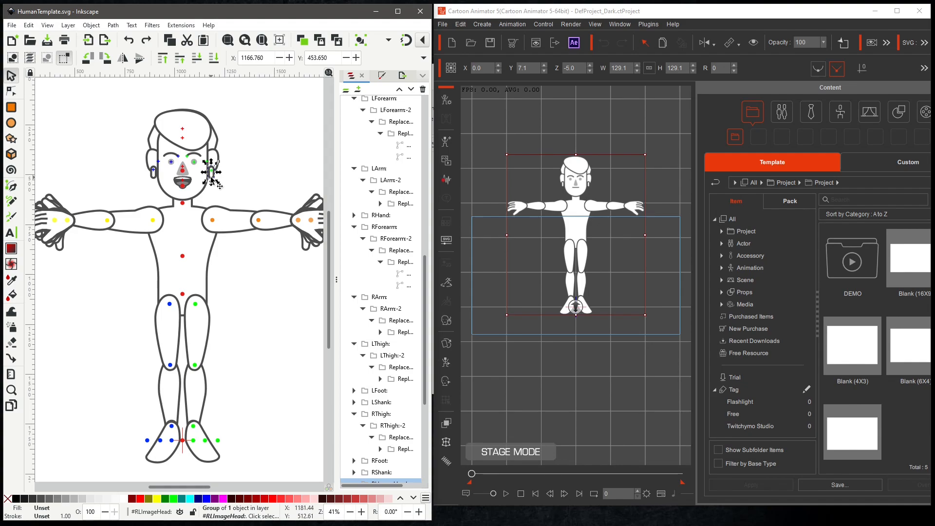
left_click(234, 184)
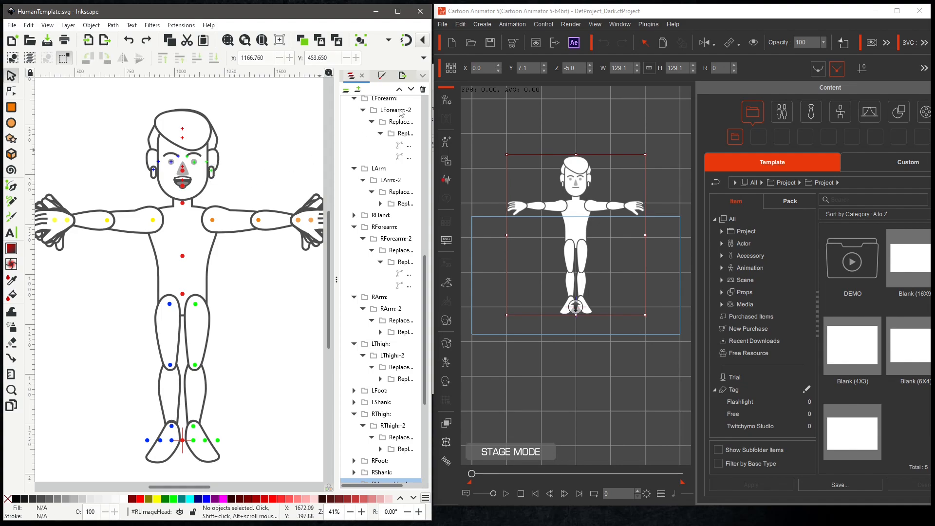
left_click(398, 11)
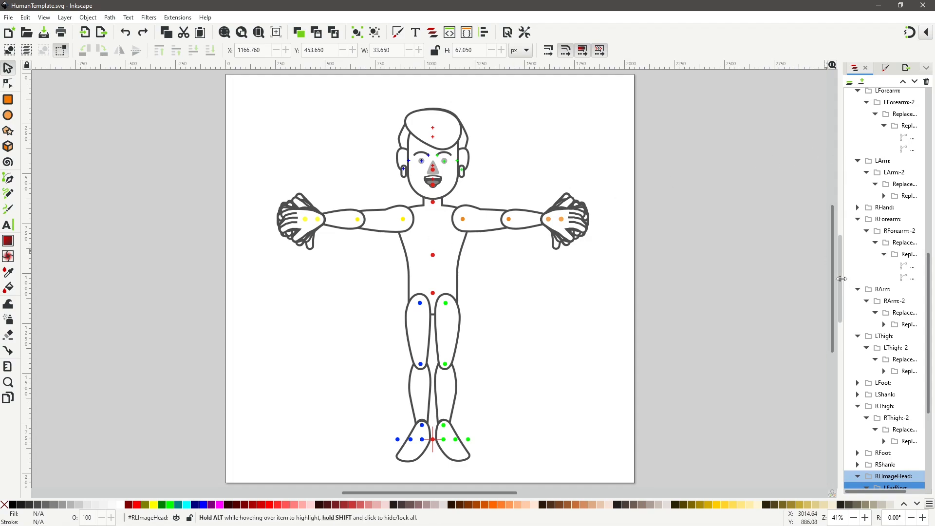
left_click_drag(840, 279, 703, 289)
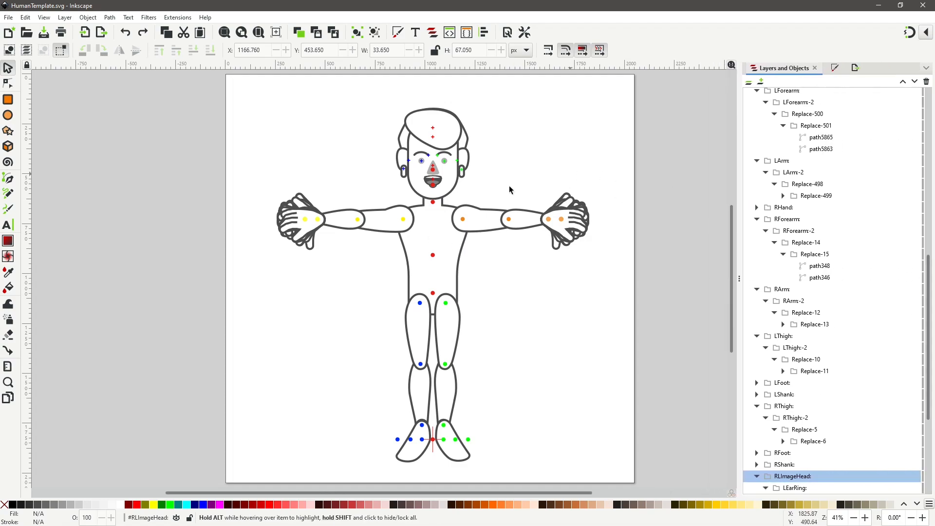
Step: Select the RHand, RForearm and RArm groups in turn on the drawing to locate them in the layer list
left_click(314, 209)
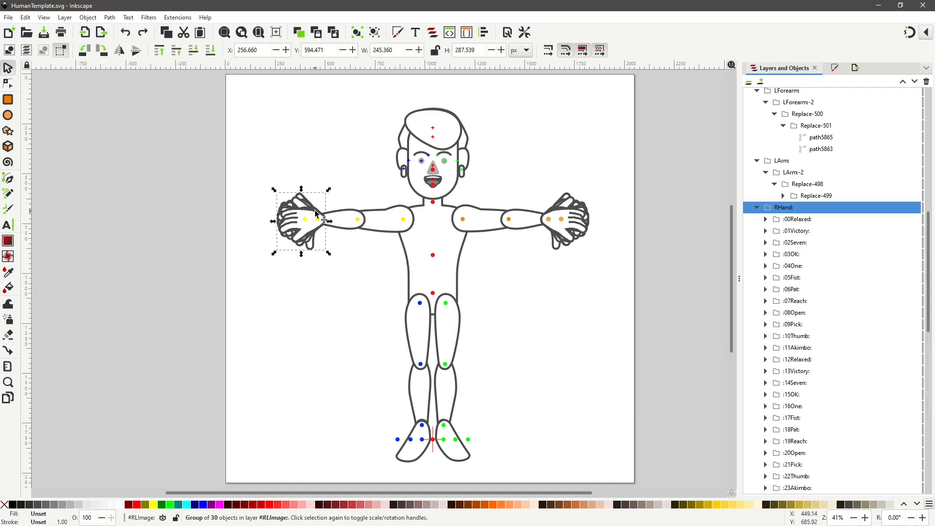
left_click(757, 207)
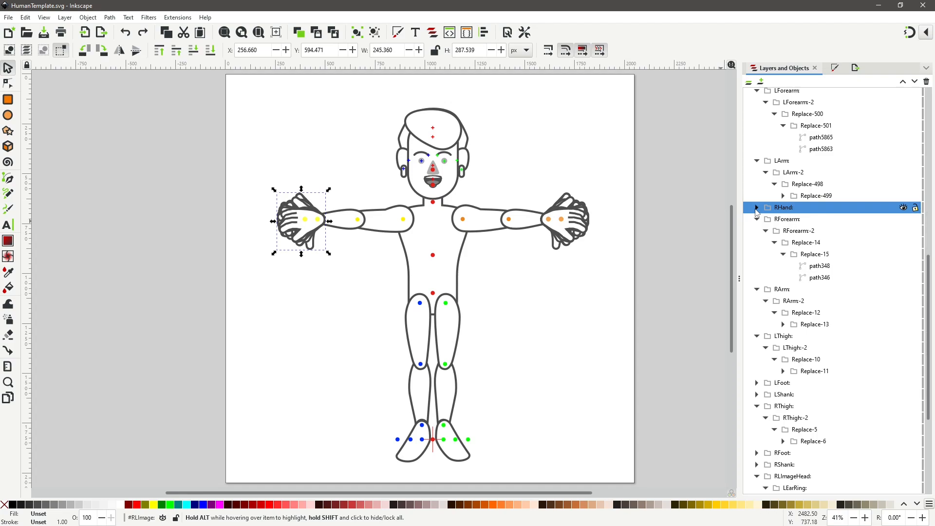
left_click(348, 215)
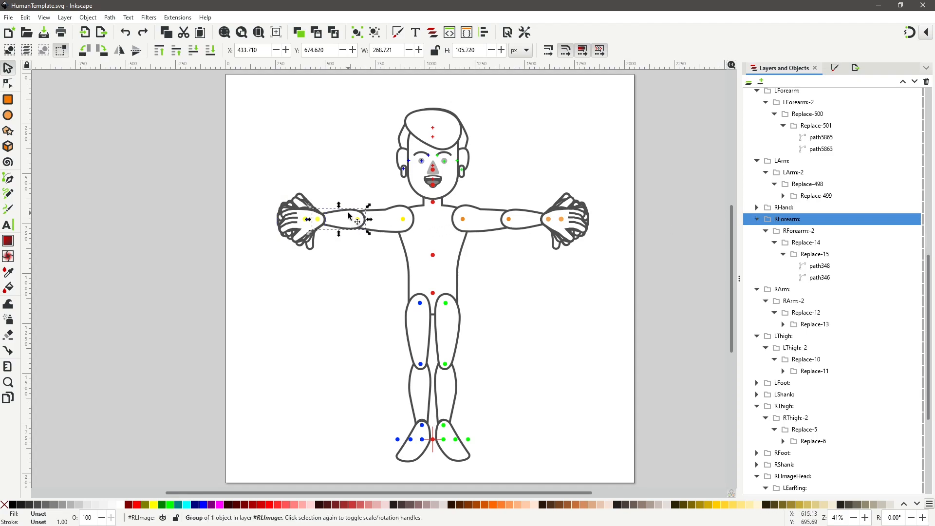
left_click(390, 217)
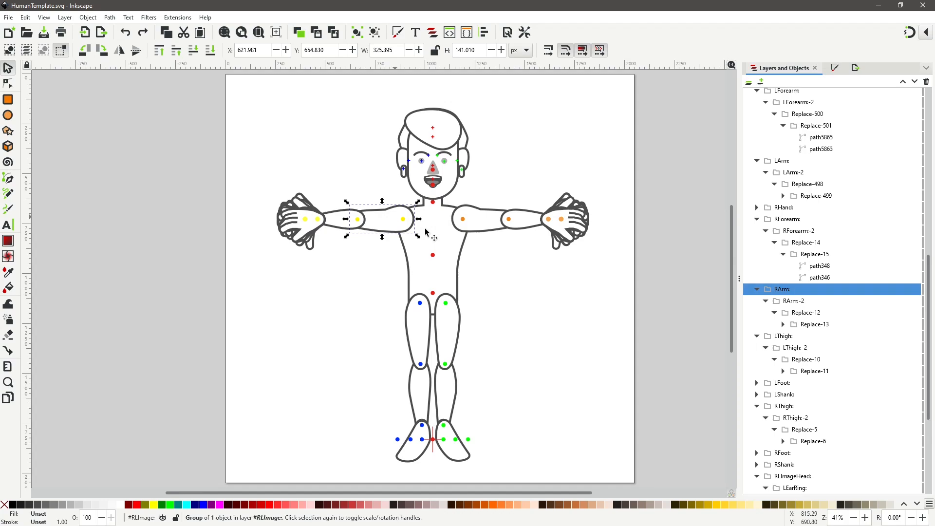
Step: Select RArm, RForearm and RHand together, rotate them so the hand points downward, and move the arm back onto the shoulder
left_click(756, 220)
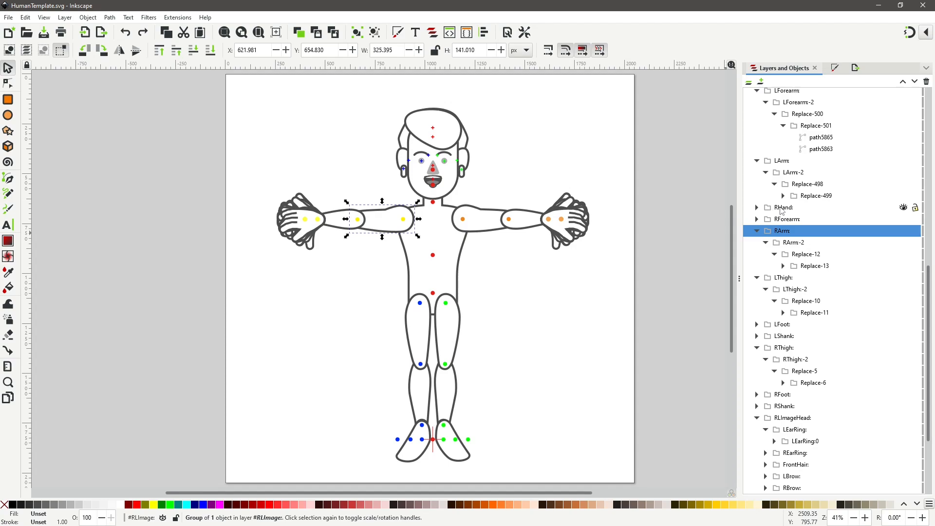
left_click(780, 208)
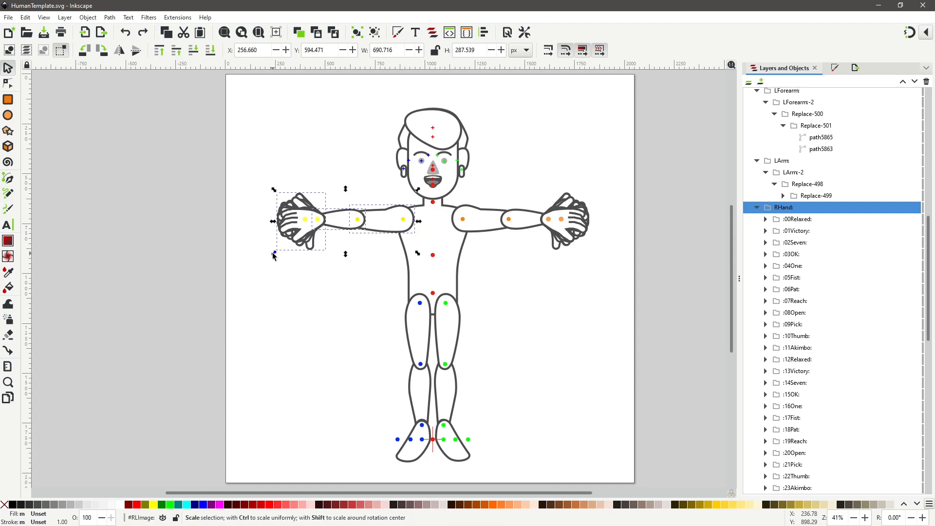
left_click_drag(273, 252, 274, 253)
left_click(293, 222)
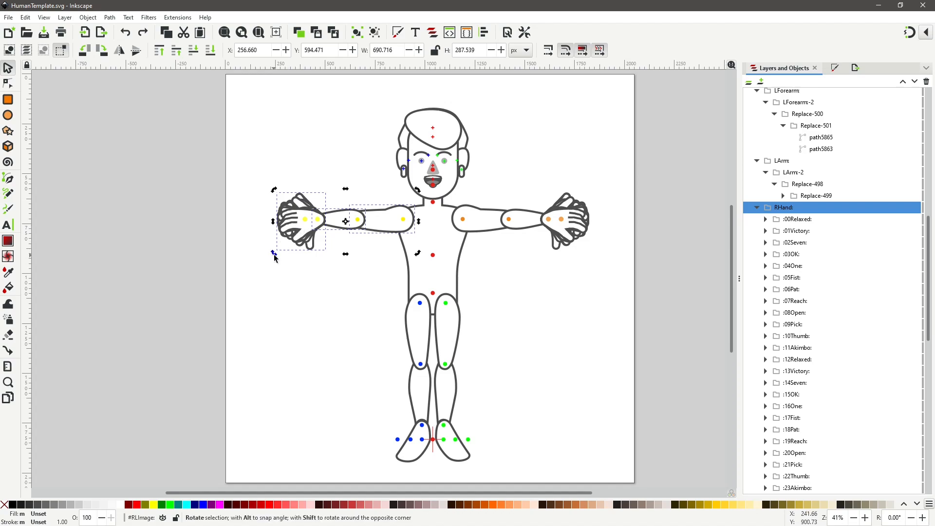
left_click_drag(274, 256, 303, 282)
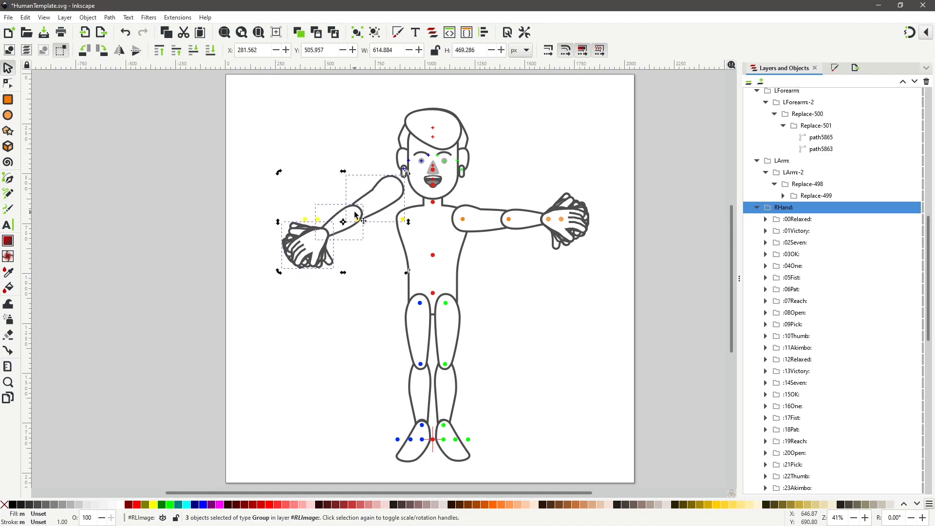
left_click_drag(354, 214, 367, 248)
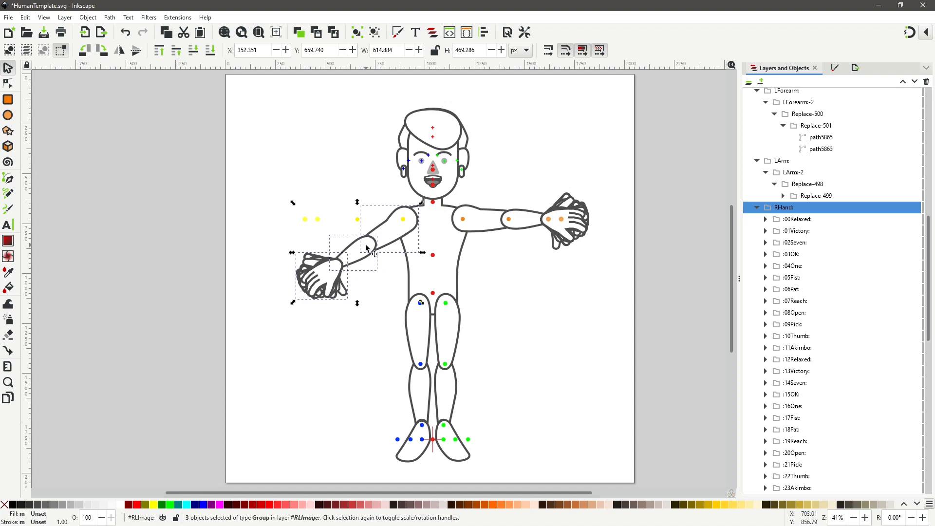
left_click(499, 247)
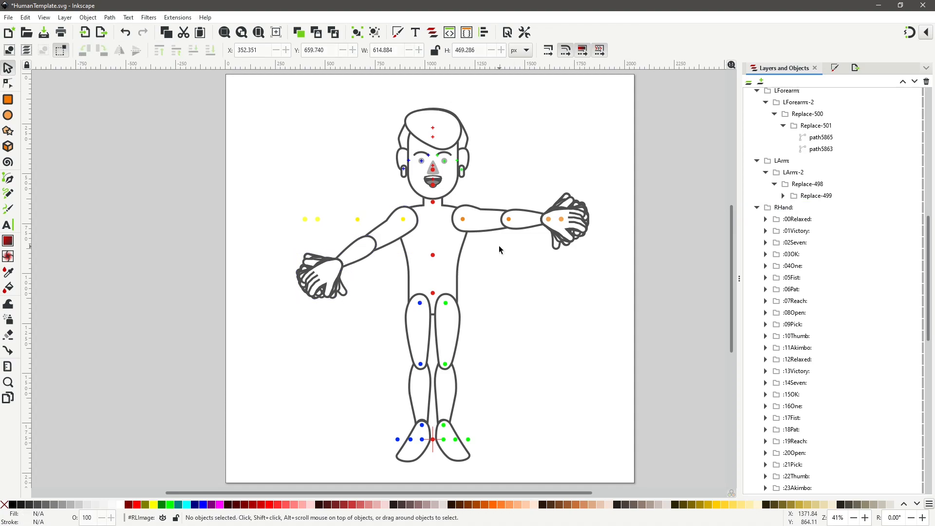
Step: Select the yellow RForearm:-3 joint point inside RLBoneHuman and move it onto the rotated arm's elbow, about X 707, Y 840
left_click(357, 223)
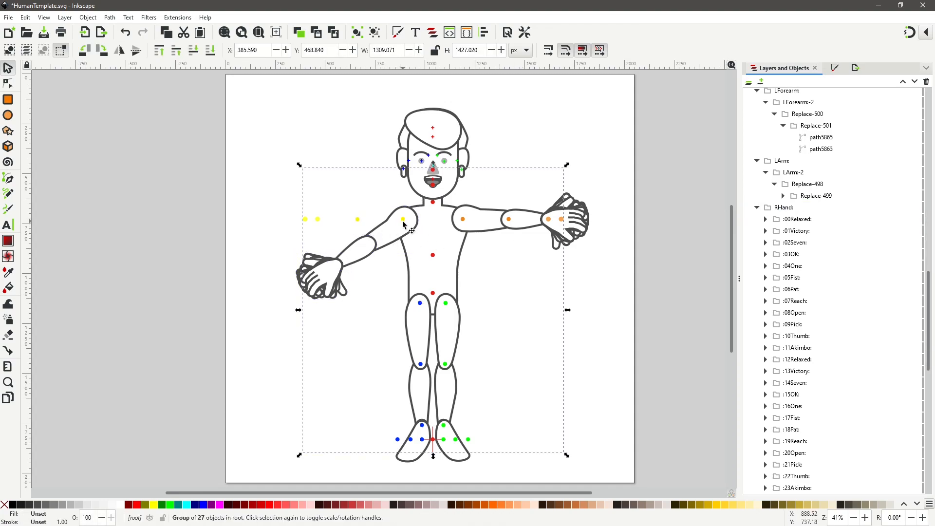
left_click(359, 223)
double_click(358, 220)
left_click(358, 220)
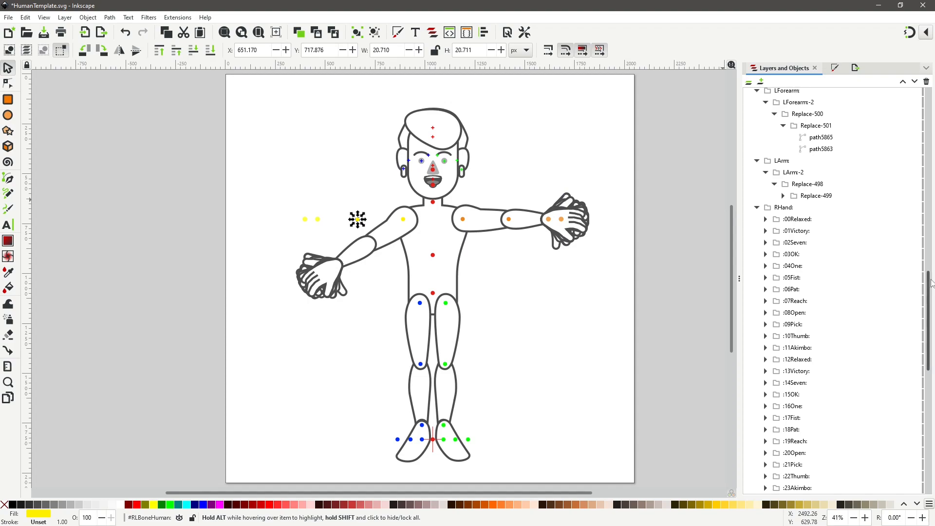
left_click_drag(928, 278, 928, 100)
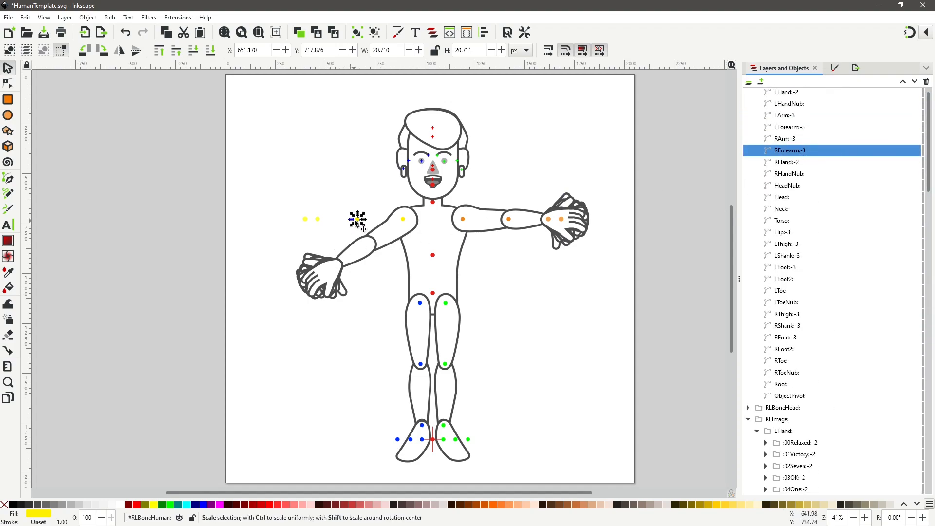
left_click_drag(358, 220, 368, 249)
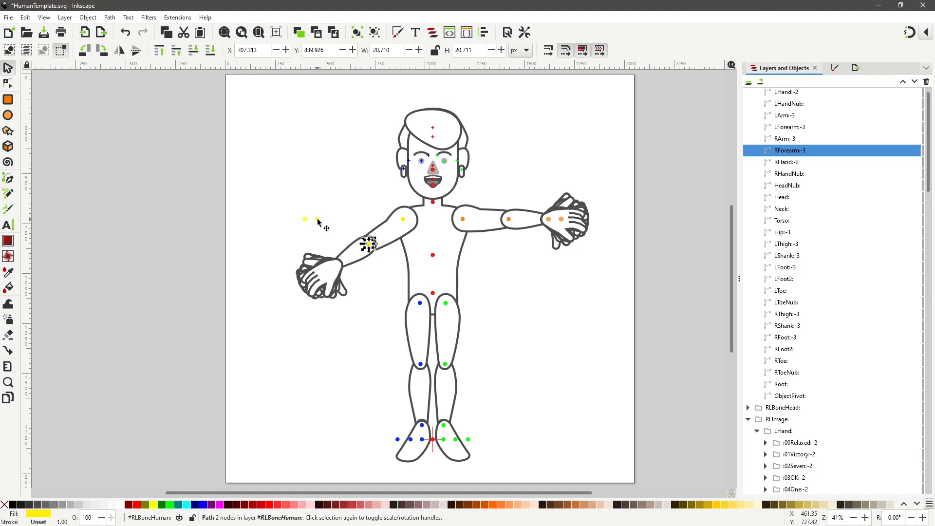
Step: Move the RHand:-2 joint to the rotated wrist at about X 547, Y 944 and RHandNub onto the hand at about X 476, Y 991
left_click(317, 219)
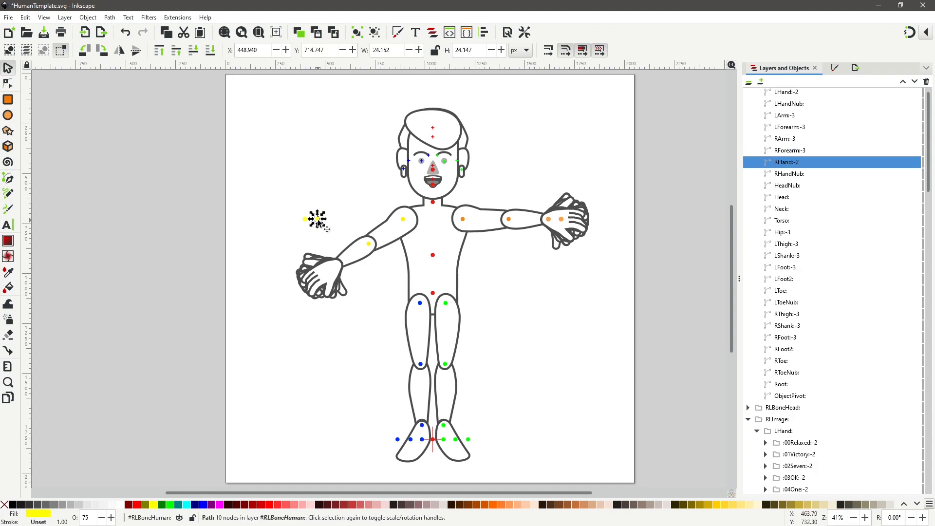
left_click_drag(317, 218, 337, 269)
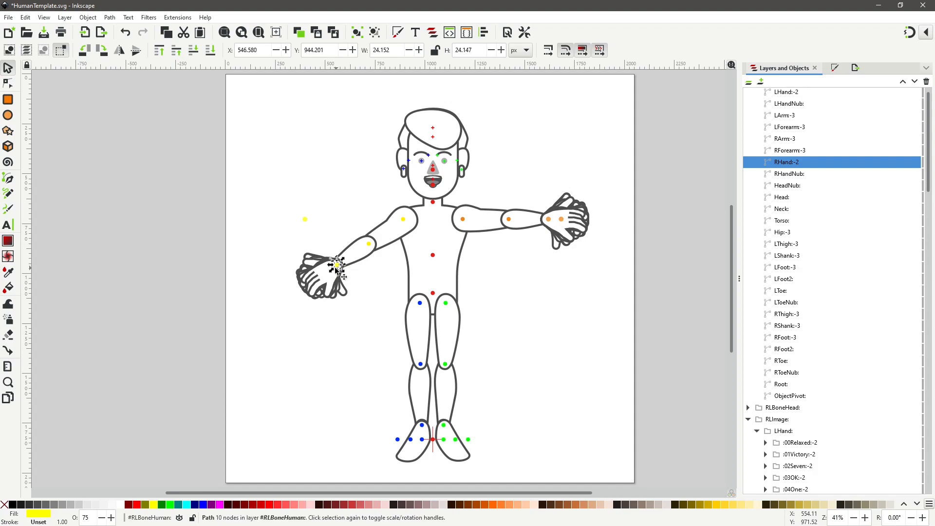
left_click(305, 219)
left_click_drag(305, 220, 322, 283)
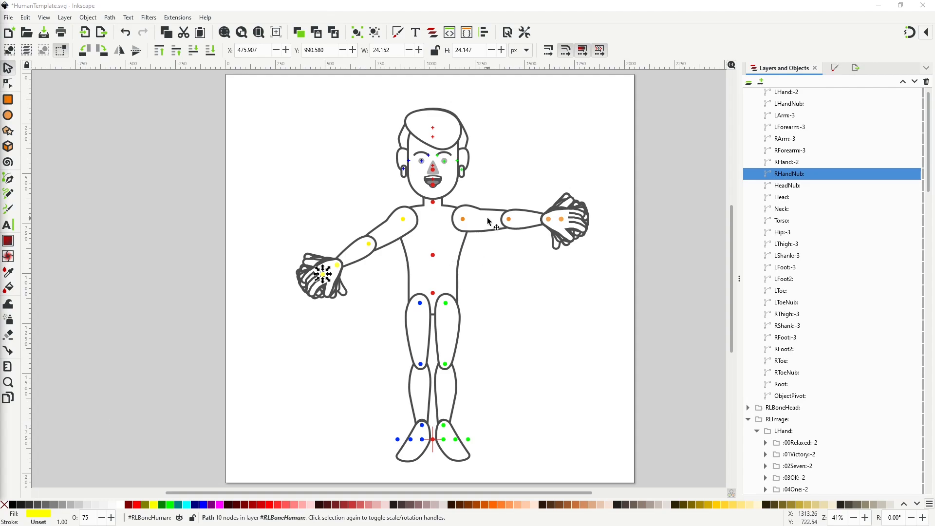
Step: Select the LArm, LForearm and LHand groups in turn on the drawing to locate them in the layer list
left_click(780, 419)
scroll(862, 324, "down", 10)
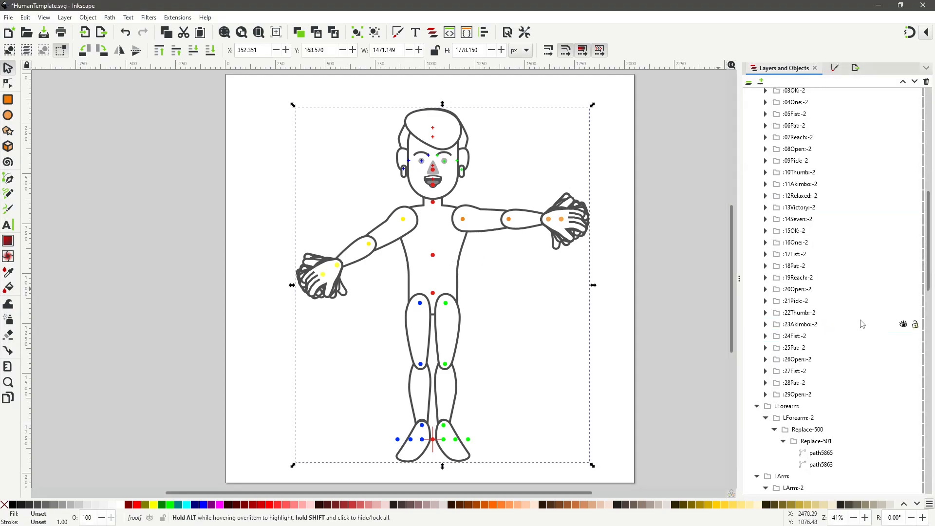
left_click(489, 228)
scroll(872, 295, "up", 4)
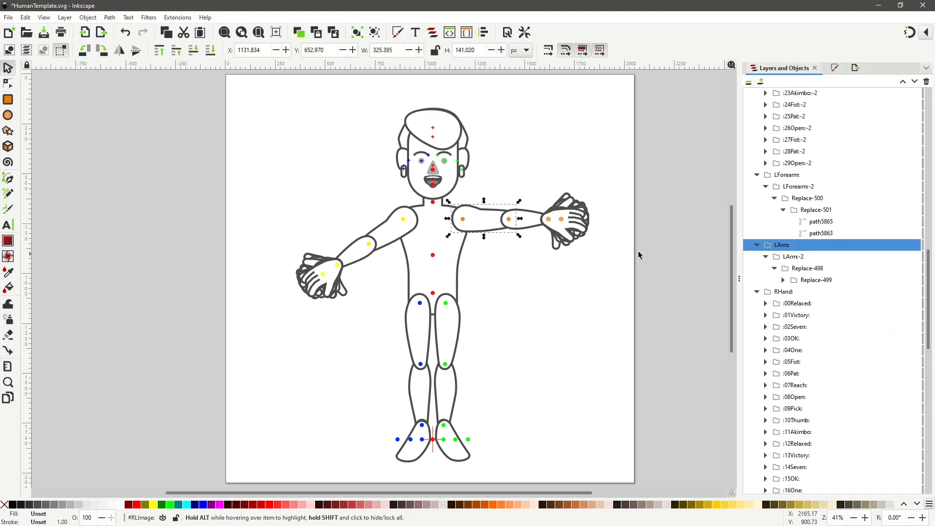
left_click(535, 227)
left_click(569, 229)
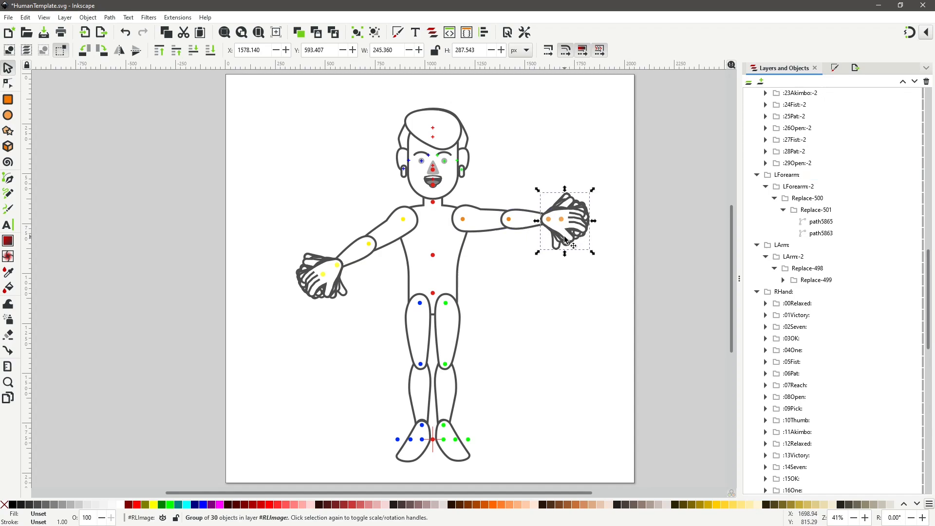
scroll(862, 208, "up", 7)
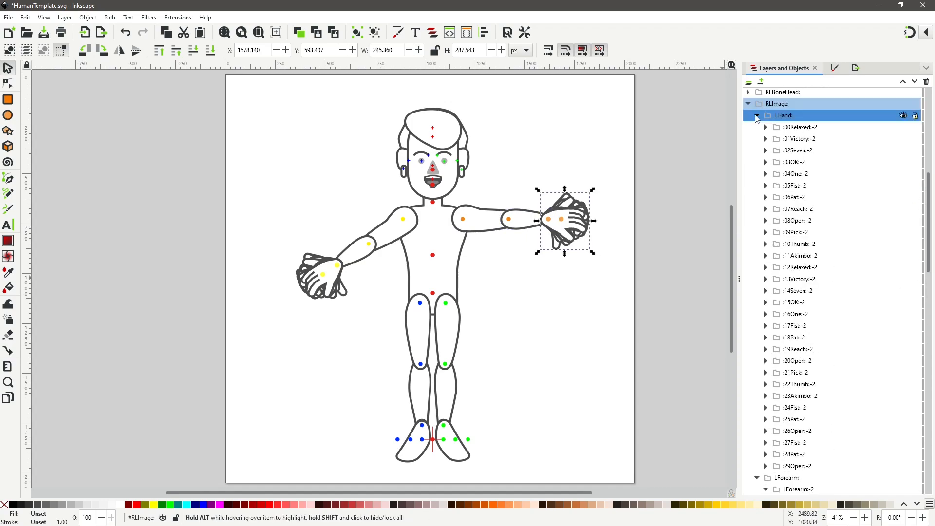
Step: Select LHand, LForearm and LArm together and rotate the whole arm so the hand points downward
left_click(756, 115)
left_click(757, 127)
left_click(757, 139)
left_click(784, 140, "shift")
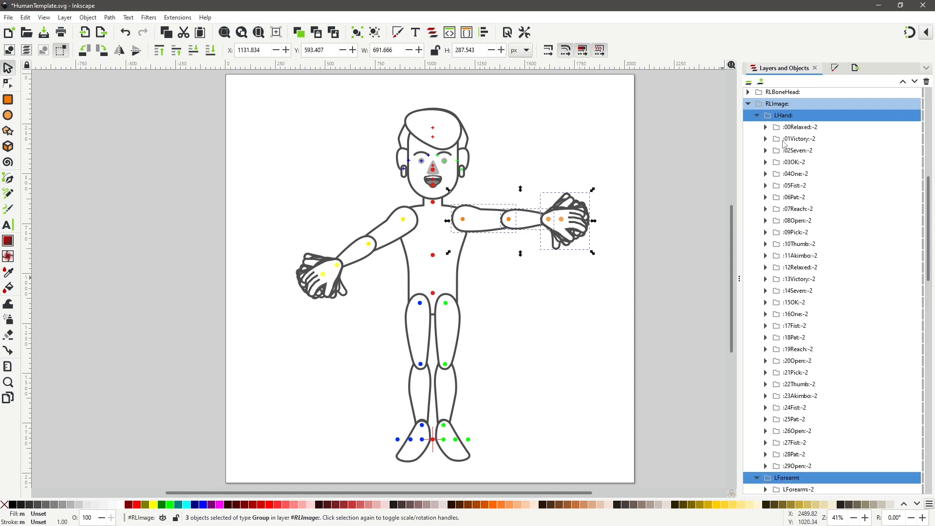
left_click(573, 220)
left_click_drag(592, 189, 594, 238)
Step: Place the rotated left arm over the character's RArm shoulder and fine-tune its rotation to mirror the right arm's angle
left_click_drag(528, 218, 457, 250)
left_click(502, 257)
left_click_drag(511, 202, 514, 200)
left_click_drag(453, 251, 455, 249)
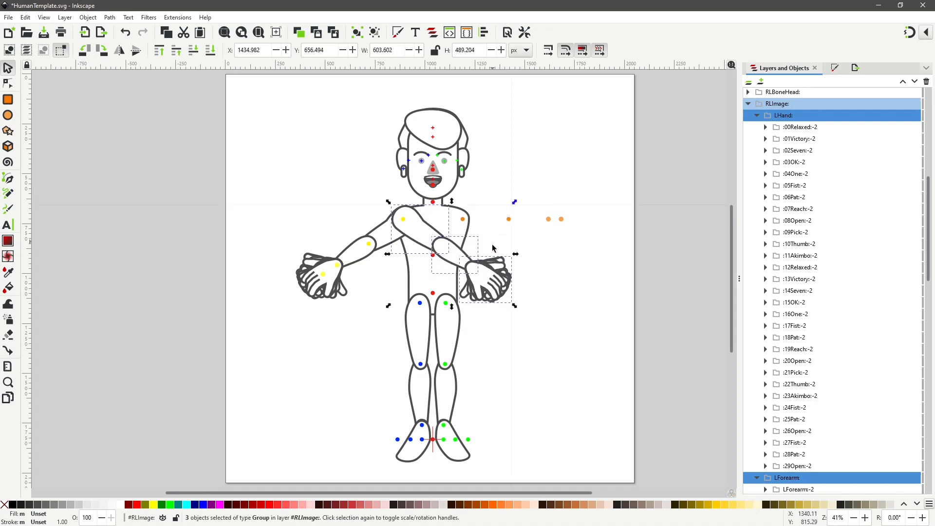
left_click_drag(514, 202, 513, 200)
mouse_move(456, 249)
left_mouse_down()
mouse_move(400, 251)
mouse_move(454, 246)
left_mouse_up()
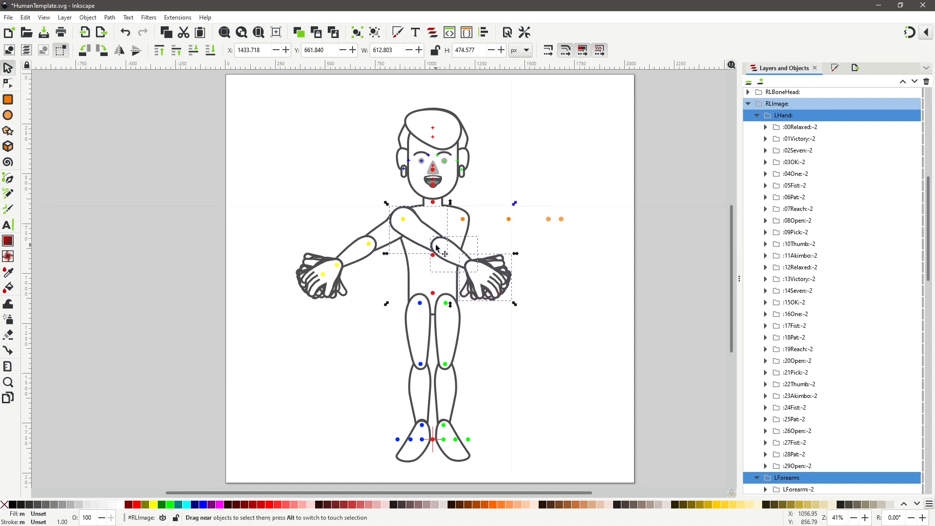
left_click(467, 235, "shift")
left_click(125, 33)
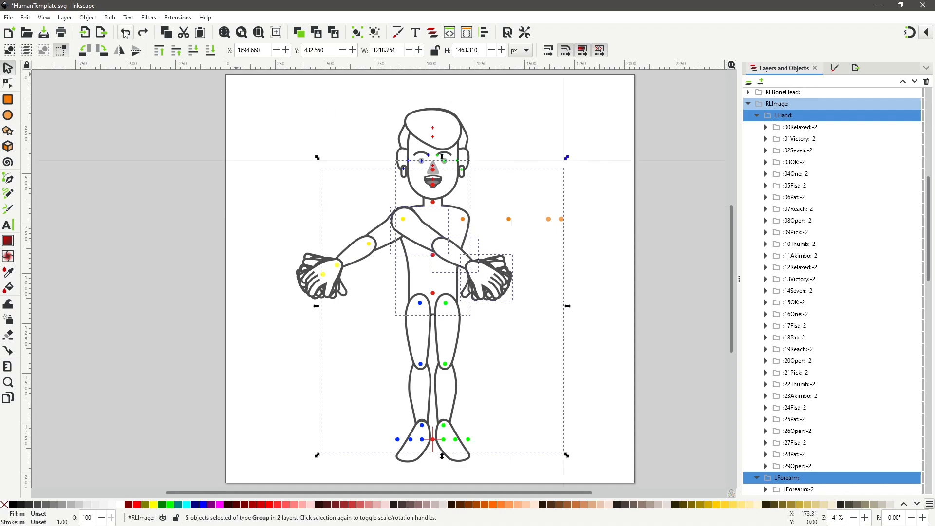
Step: Reselect LArm, LForearm and LHand, compare the arm side by side with the right arm, and move it onto the left shoulder
left_click(600, 220)
left_click(757, 116)
left_click(757, 127)
left_click(757, 139)
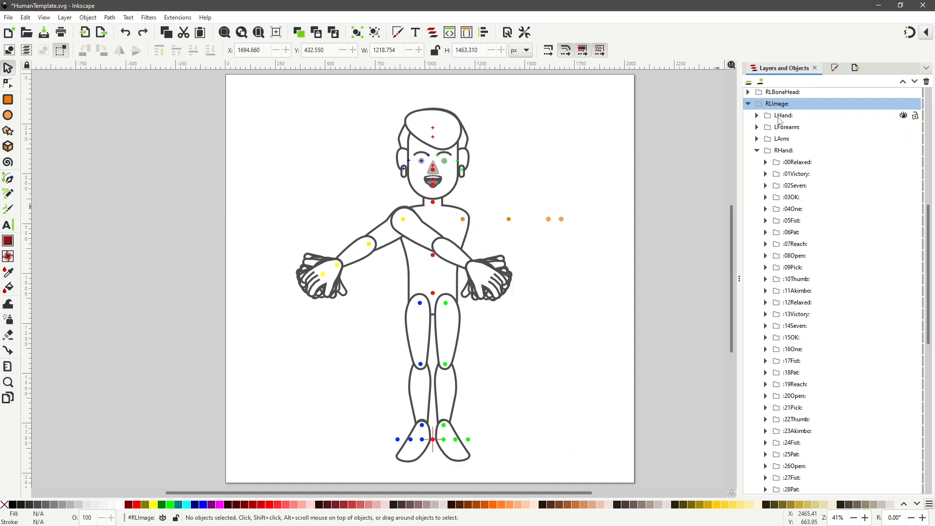
left_click(782, 139)
left_click(781, 116, "shift")
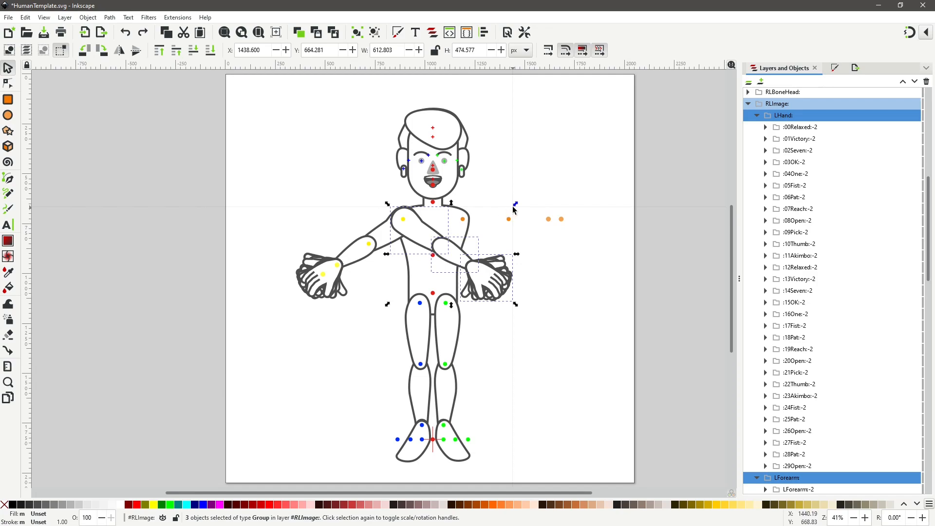
left_click_drag(463, 254, 340, 253)
left_click(384, 250)
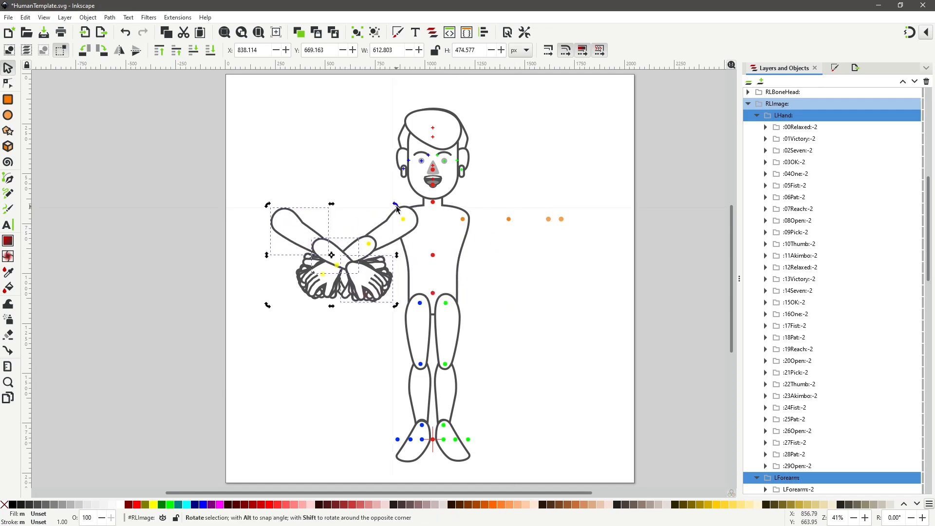
mouse_move(340, 252)
left_mouse_down()
mouse_move(503, 250)
mouse_move(515, 248)
mouse_move(511, 223)
mouse_move(496, 244)
left_mouse_up()
Step: Move the orange elbow and wrist joints onto the rotated left arm and the hand nub onto the hand at about X 1609, Y 986
left_click(509, 220)
left_click(548, 220)
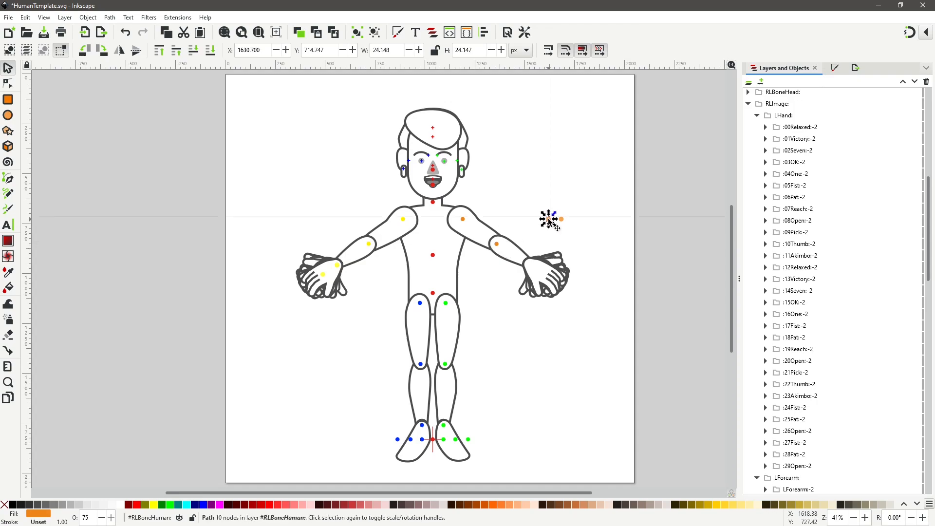
mouse_move(548, 220)
left_mouse_down()
mouse_move(535, 270)
mouse_move(564, 223)
mouse_move(549, 278)
left_mouse_up()
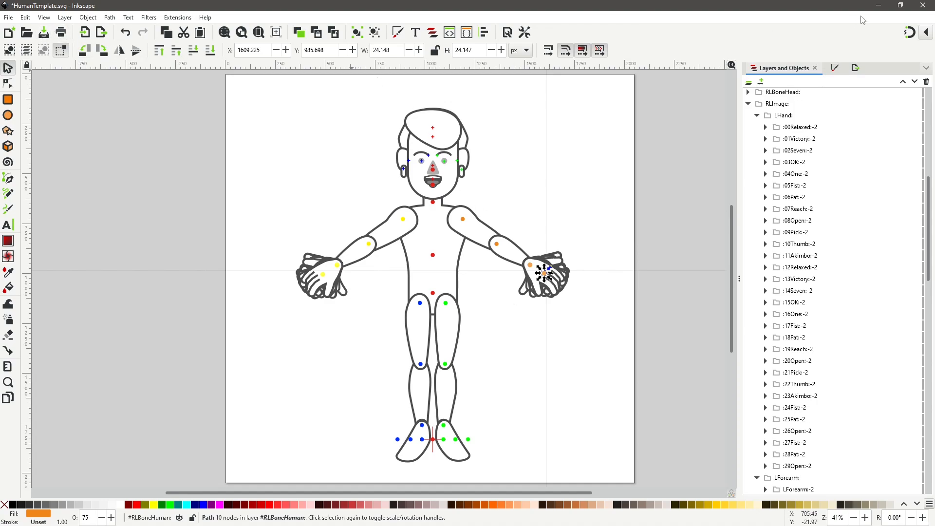
Step: Restore Inkscape beside Cartoon Animator, save HumanTemplate.svg, and accept the character structure update in Cartoon Animator
left_click(900, 6)
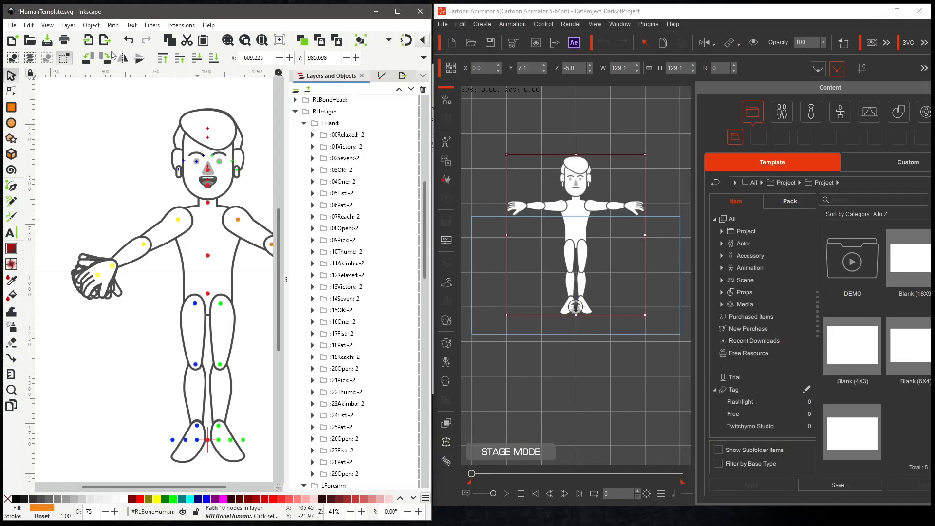
left_click(47, 43)
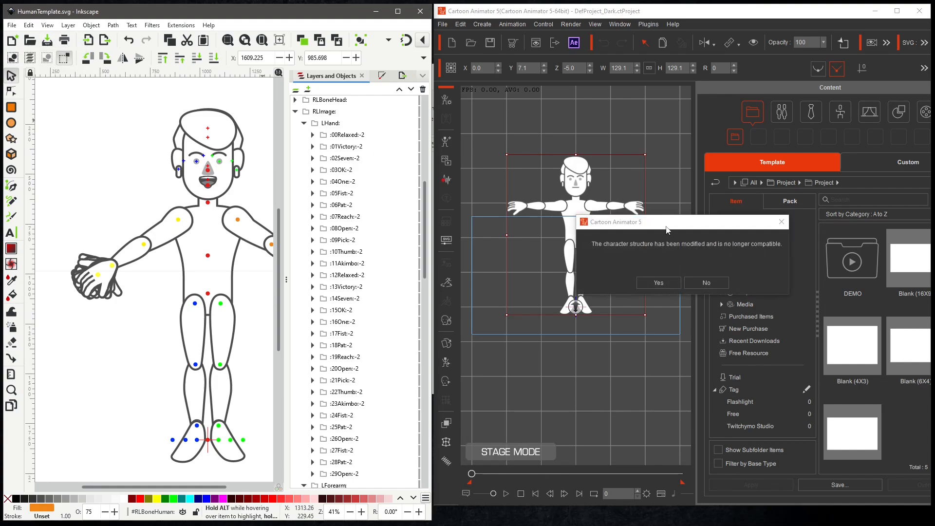
left_click(658, 282)
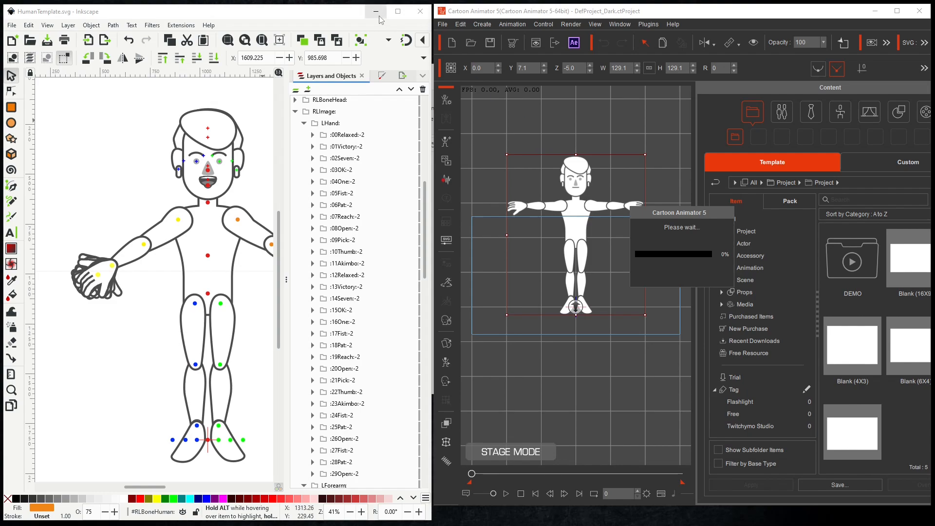
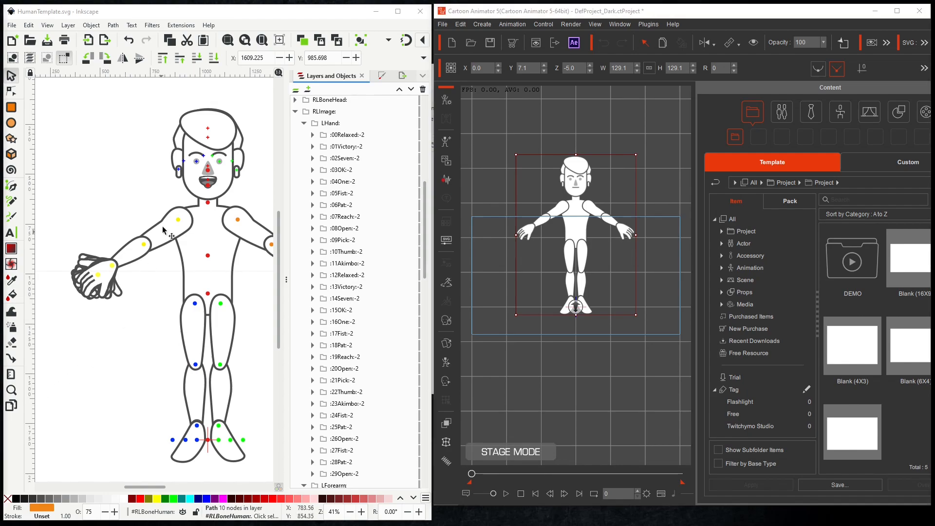
Step: Minimize Inkscape, copy HumanTemplate.svg from the SVG_Cache folder, and paste it onto the desktop
left_click(378, 14)
left_click(238, 193)
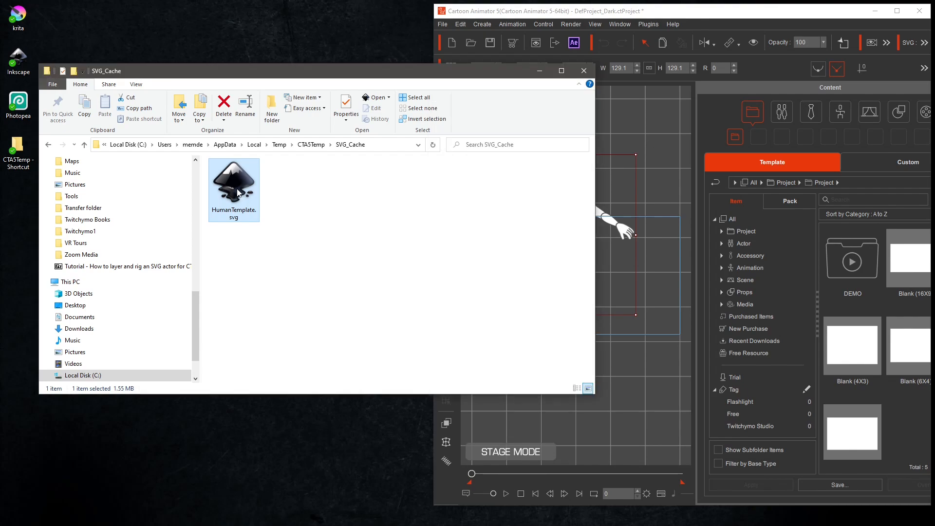
right_click(237, 193)
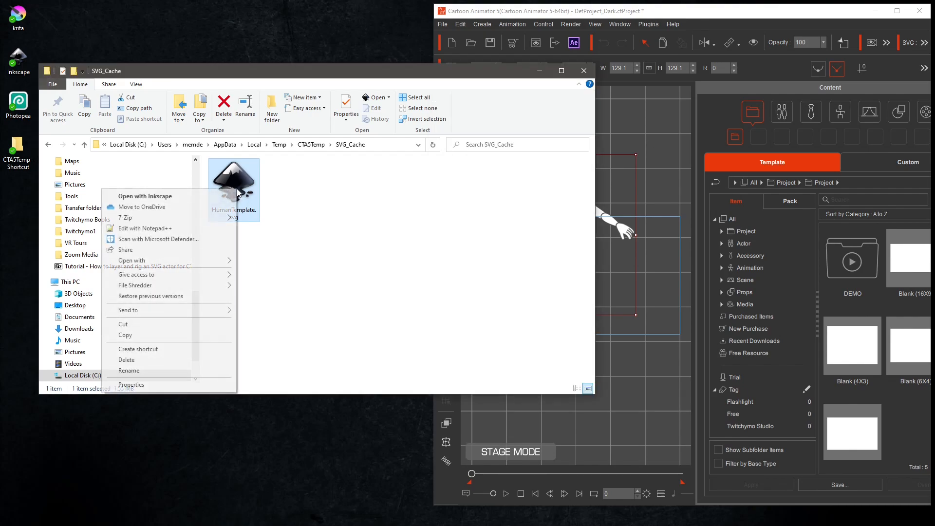
left_click(125, 335)
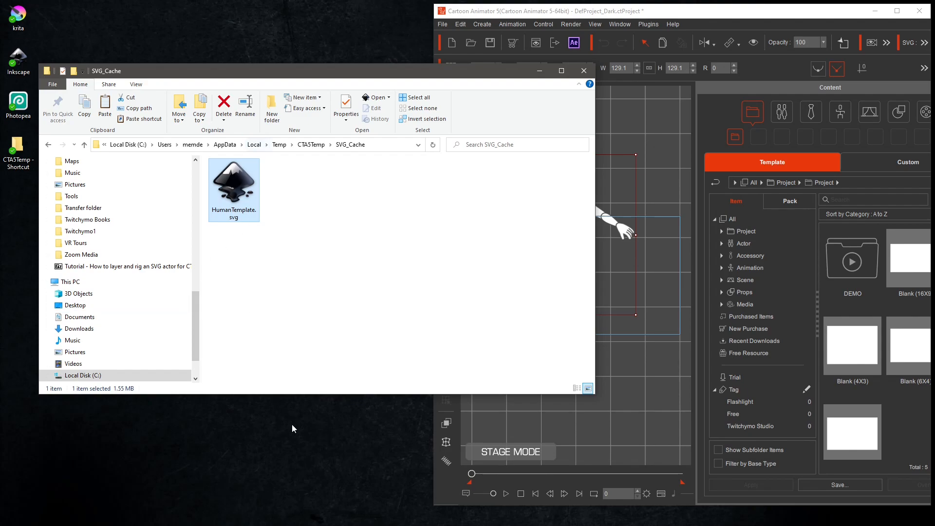
right_click(302, 434)
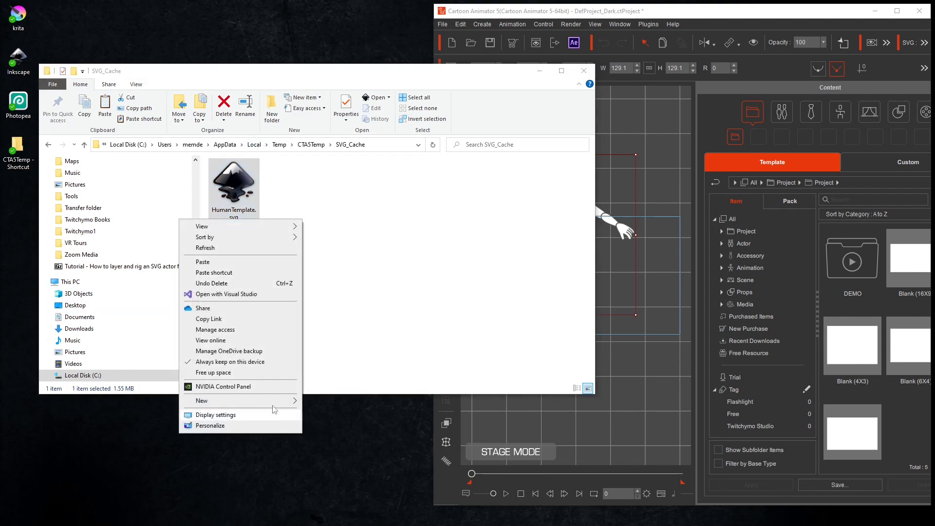
left_click(229, 263)
left_click_drag(322, 417, 20, 204)
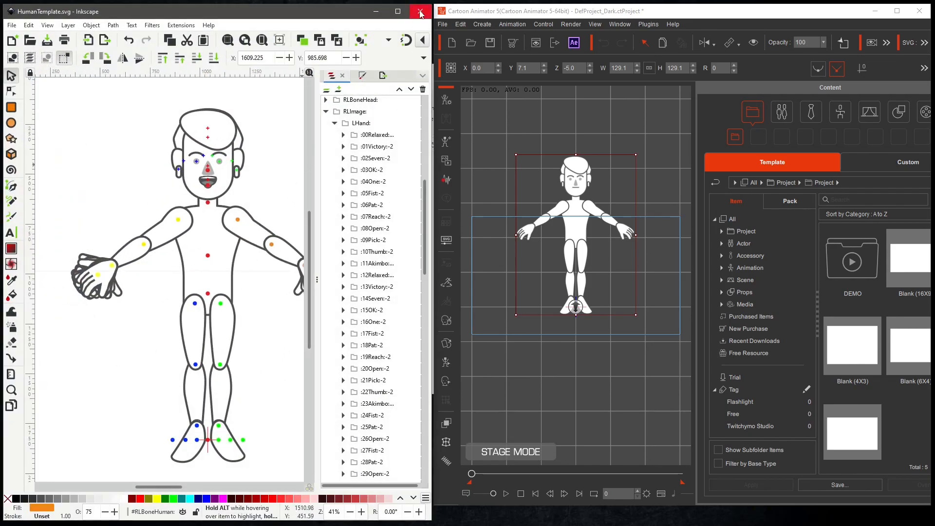
Step: Close Inkscape, close Cartoon Animator without saving the project, and close the file browser window
left_click(421, 11)
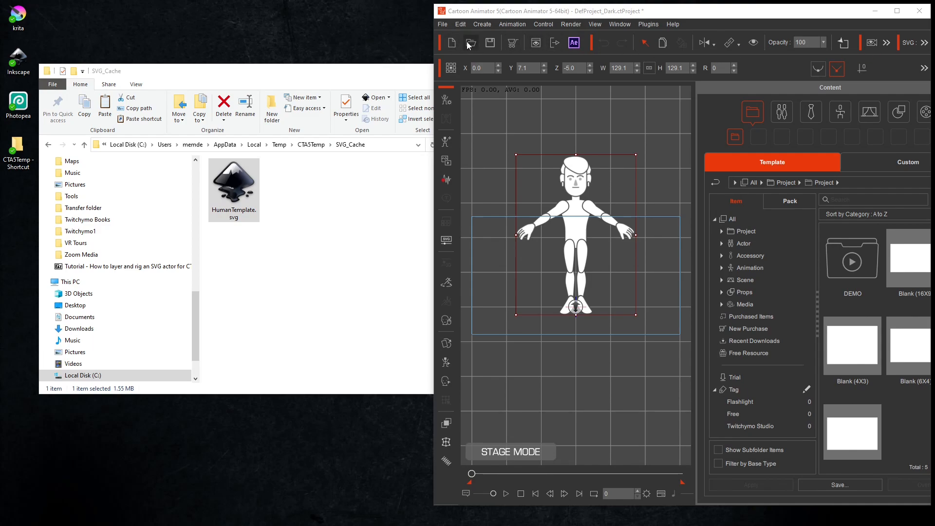
left_click(919, 12)
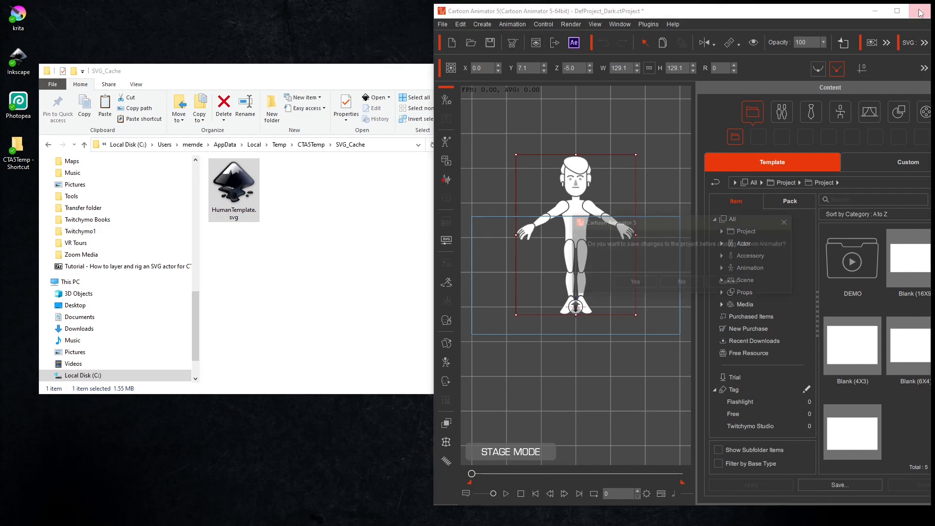
left_click(675, 282)
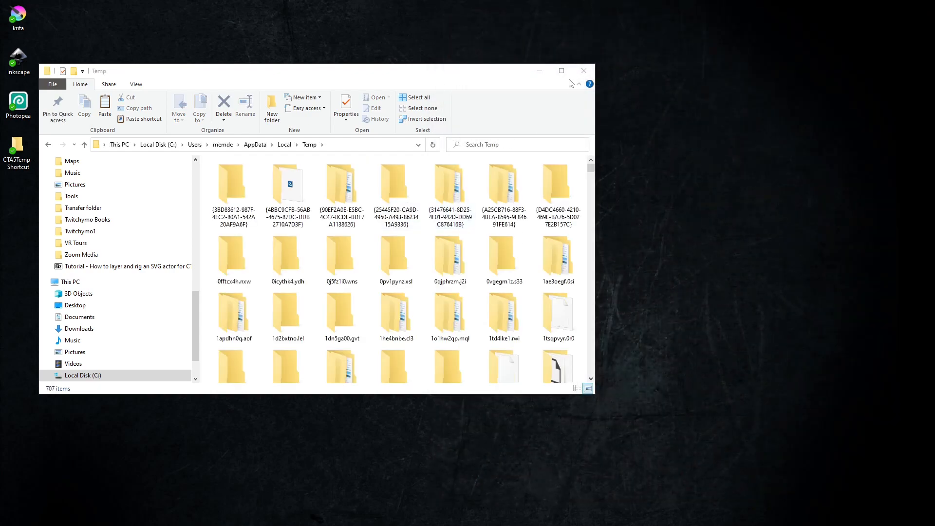
left_click(584, 71)
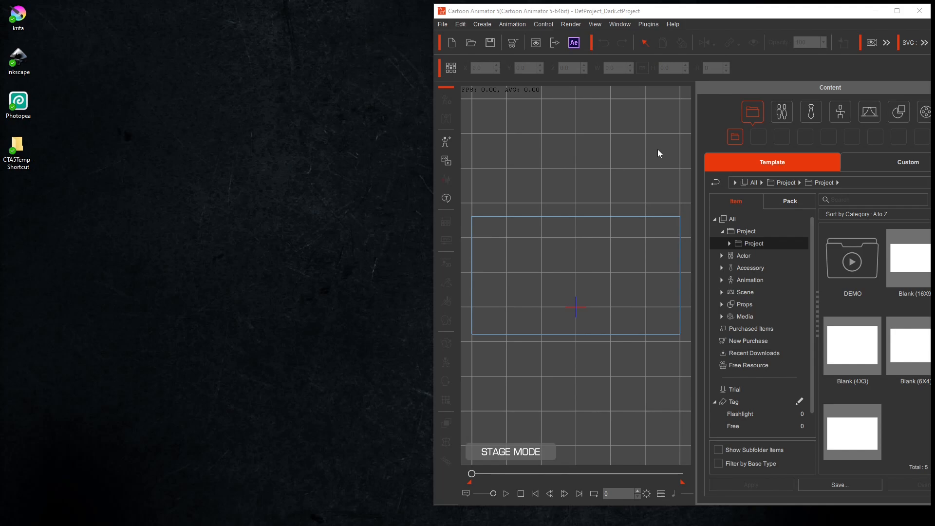
Step: Open the SVG_Cache folder through the CTA5Temp shortcut and paste 2023.03.08HumanTemplate.svg into it
double_click(23, 155)
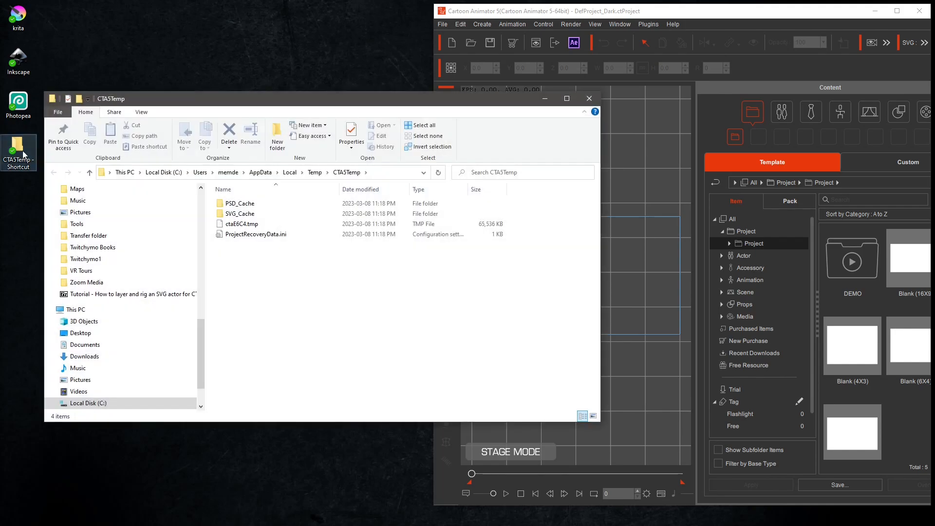
double_click(238, 215)
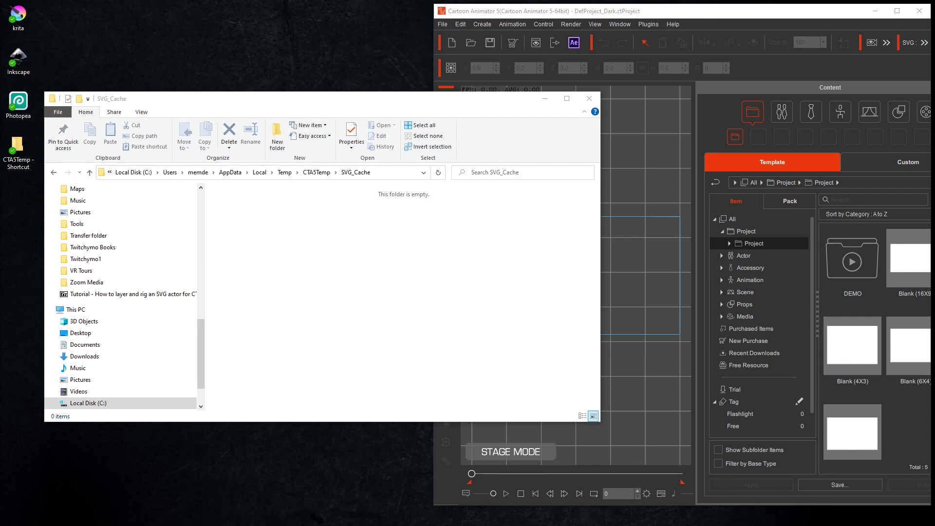
right_click(304, 246)
left_click(229, 311)
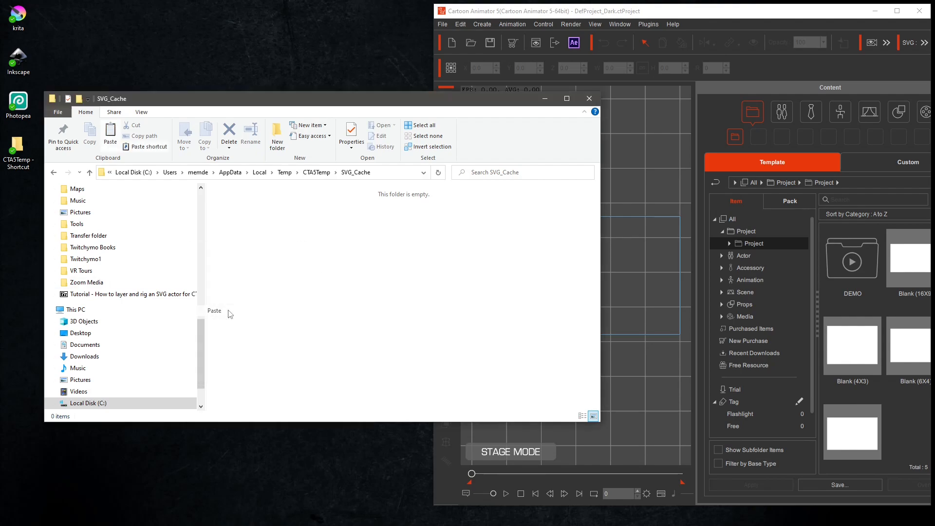
left_click(338, 271)
left_click(249, 218)
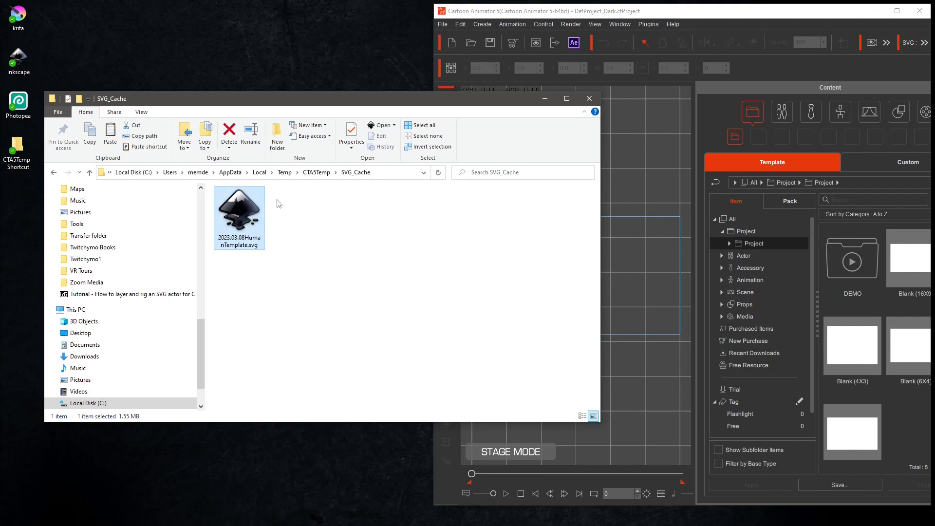
Step: Launch 2023.03.08HumanTemplate.svg from Cartoon Animator into Inkscape as an existing file and enter its RLImage group
left_click(486, 25)
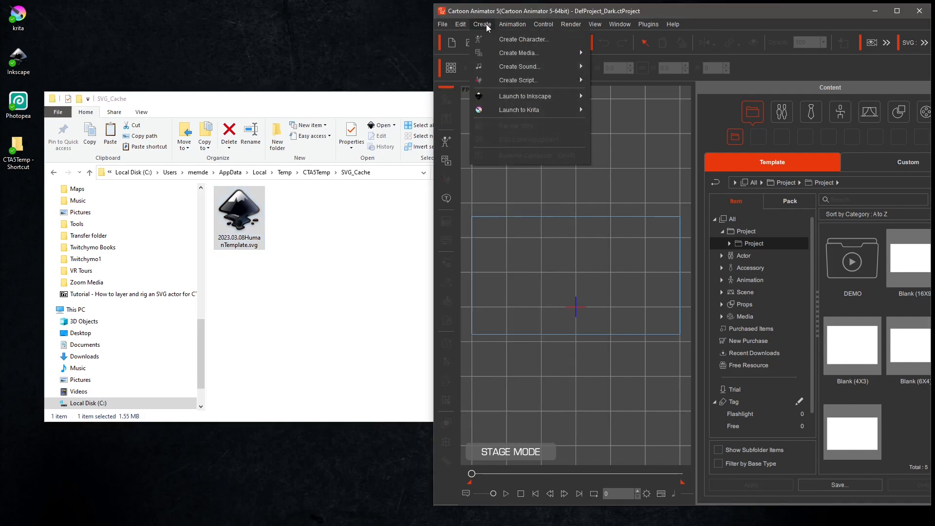
mouse_move(524, 98)
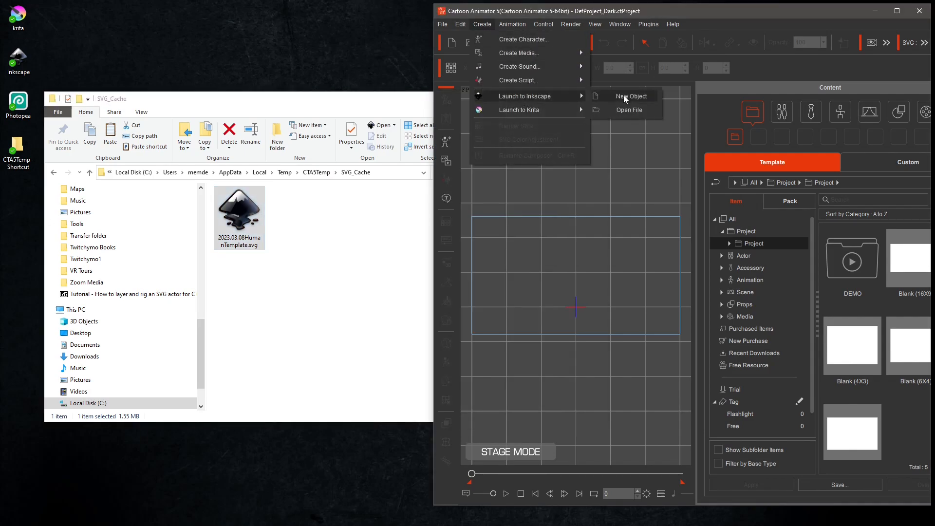
left_click(621, 109)
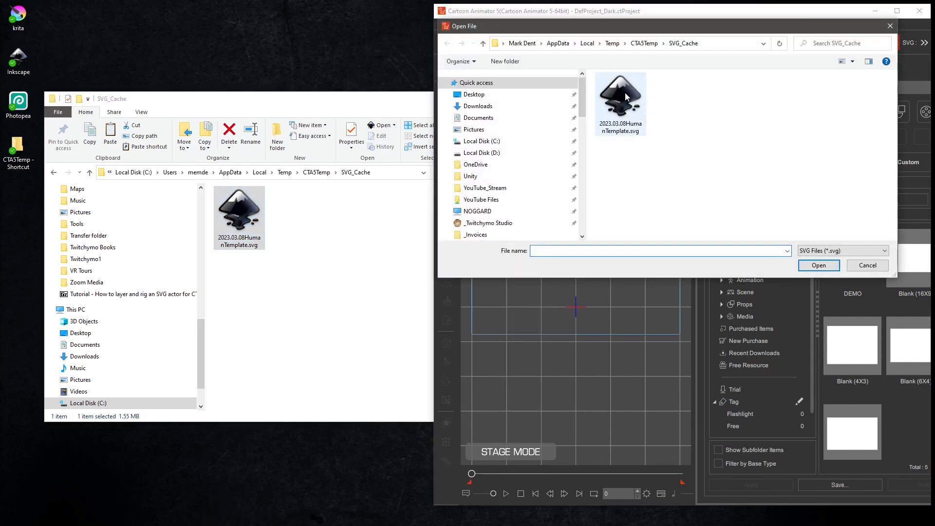
double_click(623, 93)
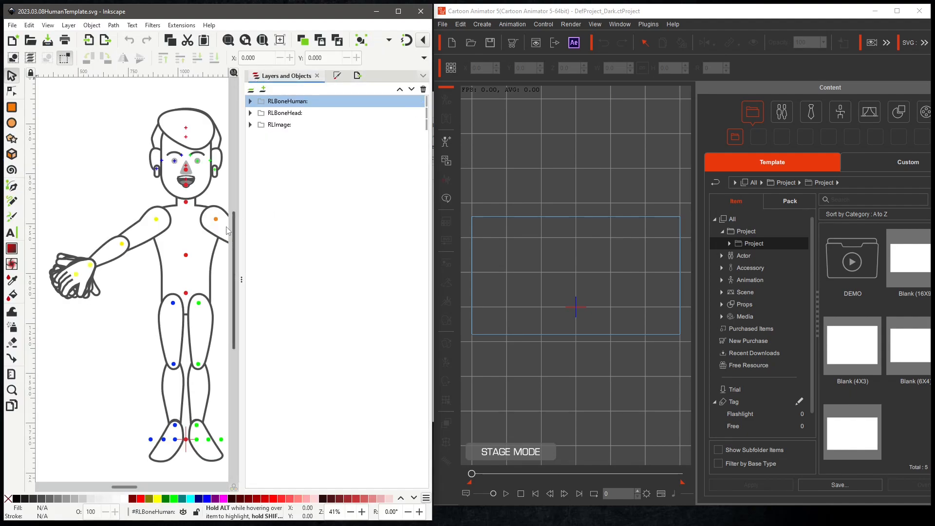
left_click(215, 178)
double_click(215, 179)
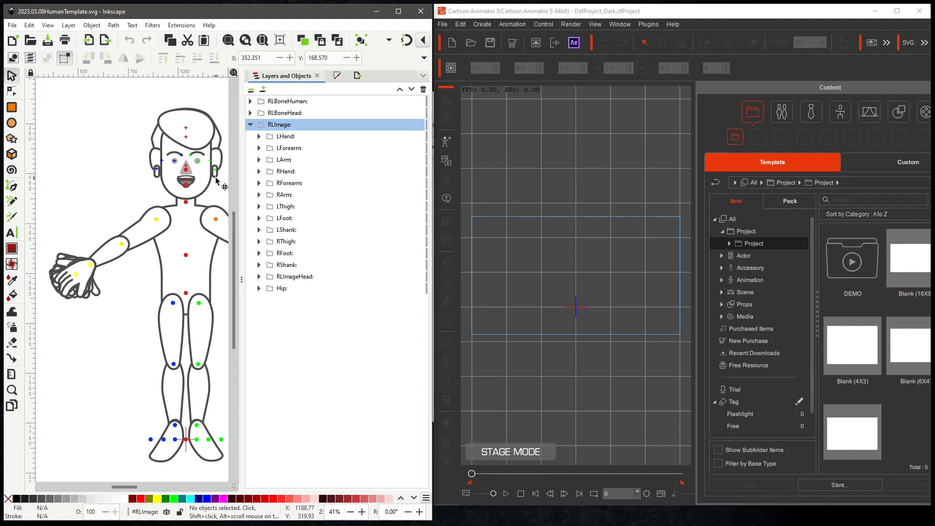
Step: Delete the LEarRing group from RLImageHead in the template and save the file
double_click(216, 179)
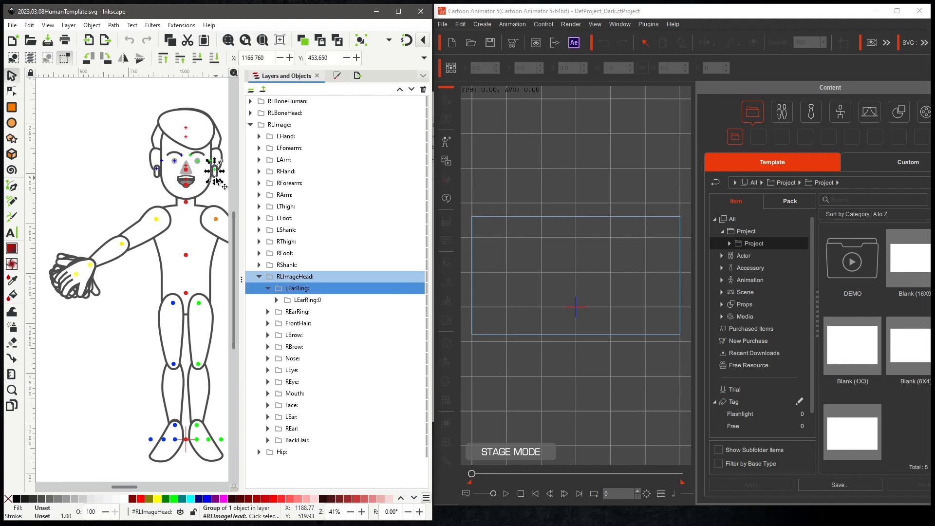
key("Delete")
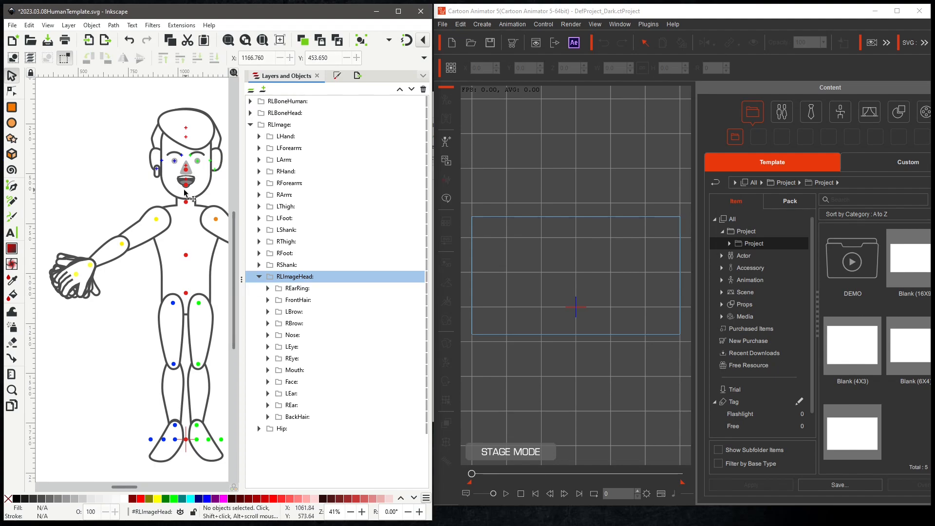
left_click(48, 42)
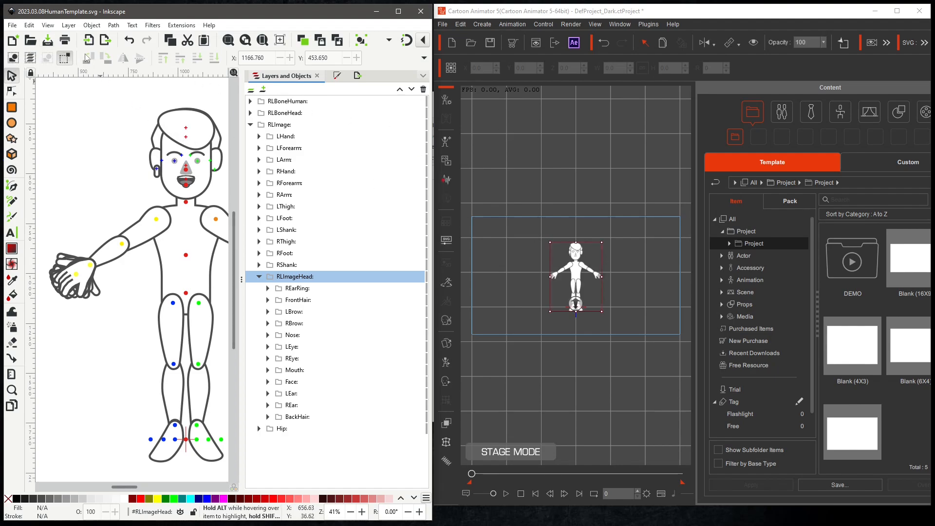
Step: Undo the earring deletion, save the template again, and accept the changed character structure in Cartoon Animator
left_click(129, 41)
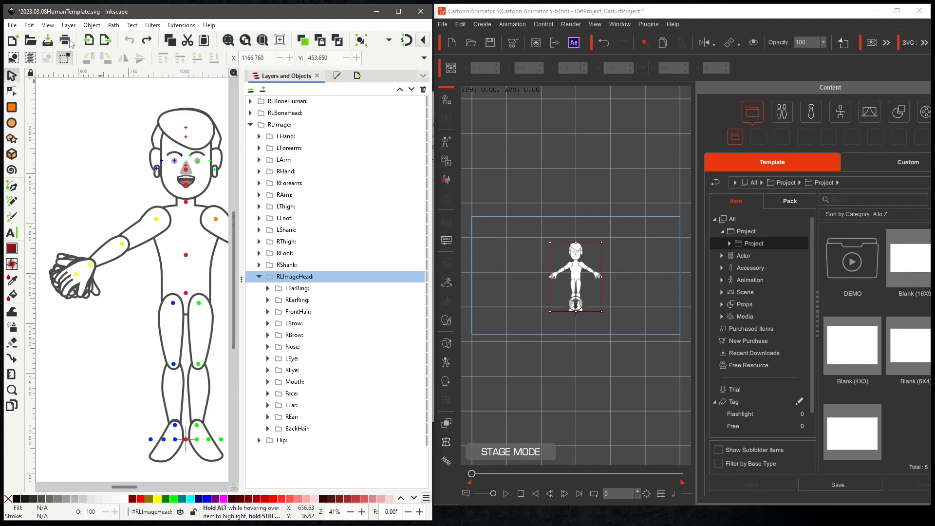
left_click(48, 41)
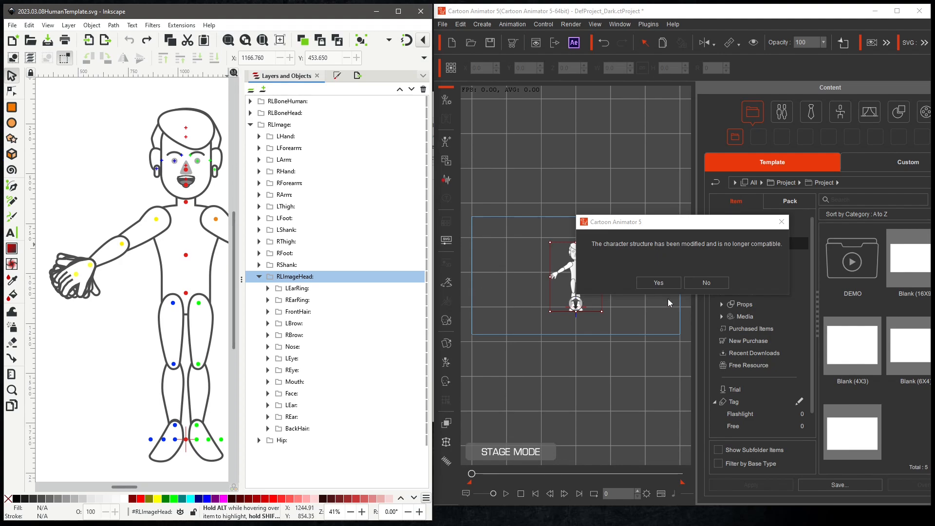
left_click(658, 282)
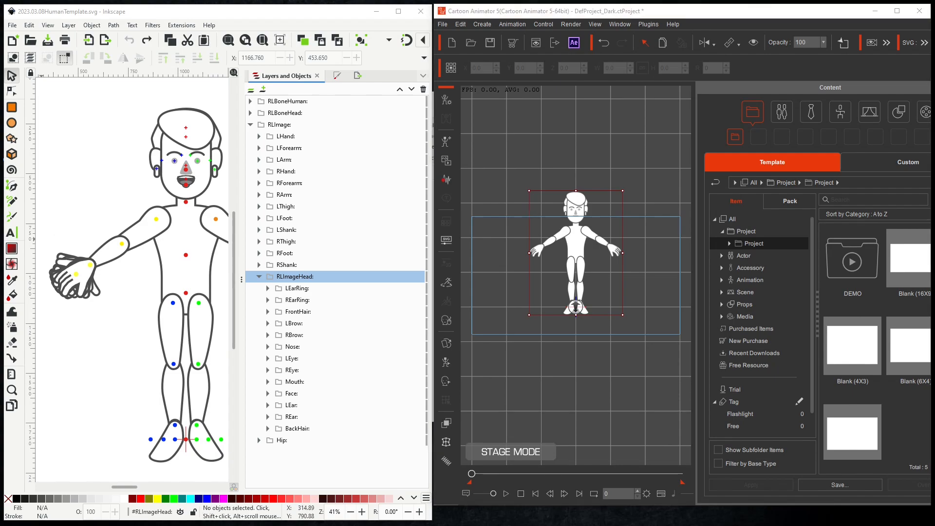
Step: Place the 2023.03.08 simple character.svg window beside the template, filling the other half of the screen, and show its layers and objects
left_click_drag(0, 99, 626, 16)
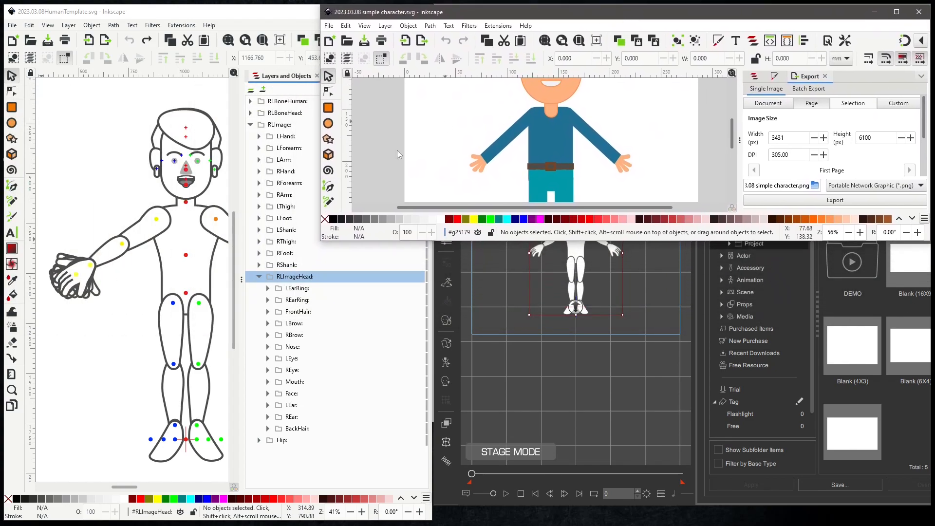
left_click_drag(322, 244, 436, 522)
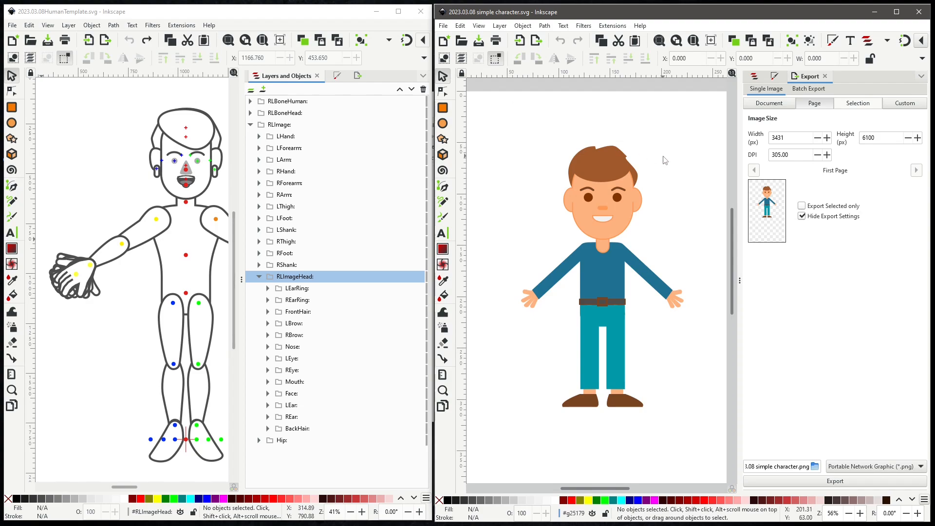
left_click(755, 77)
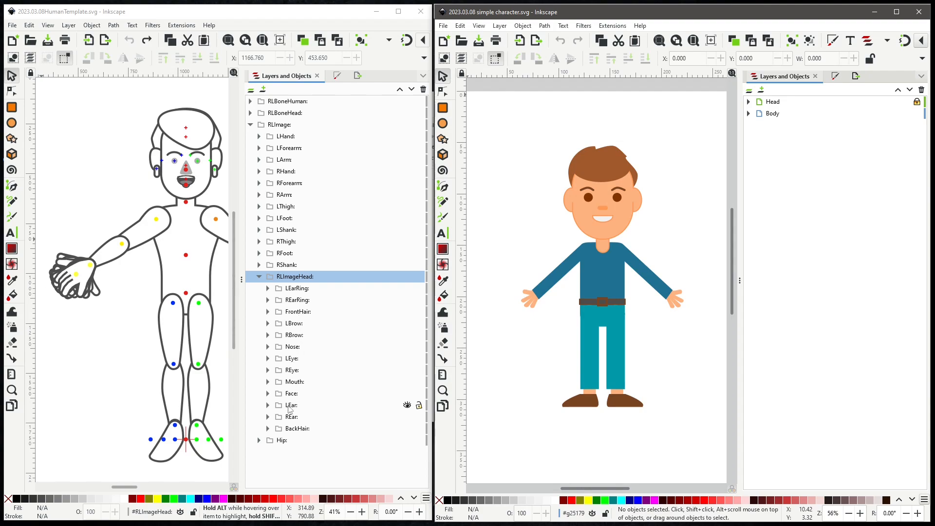
Step: Collapse RLImageHead in the template, expand Hip down to its Replace path, and toggle Hip's visibility to see which part it covers
left_click(259, 303)
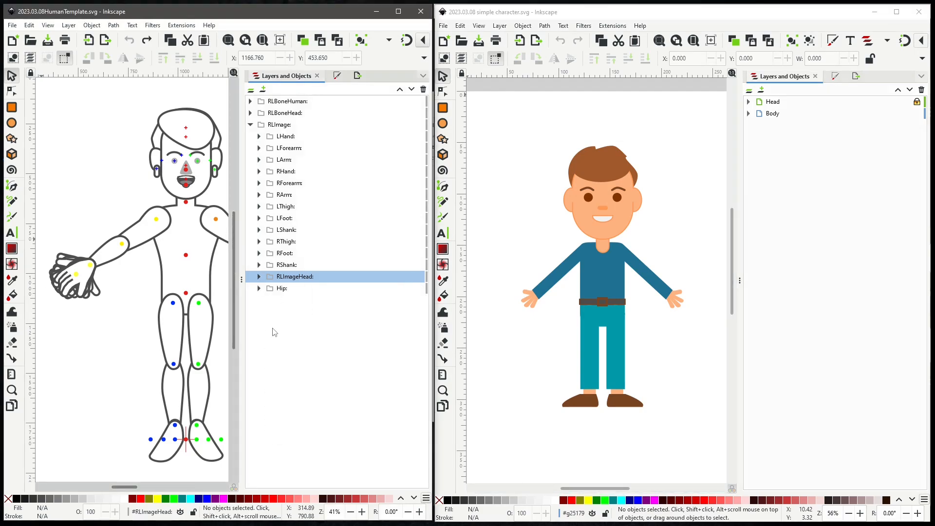
left_click(260, 289)
left_click(267, 300)
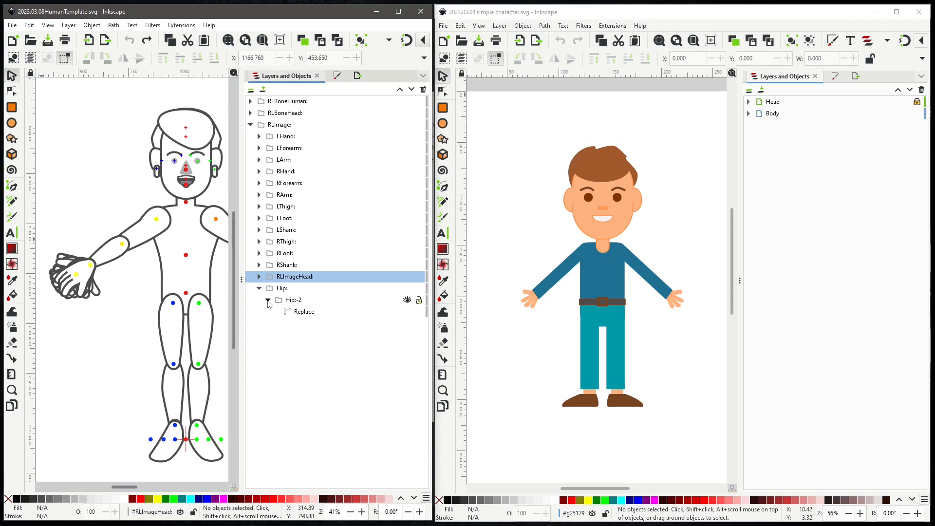
left_click(407, 289)
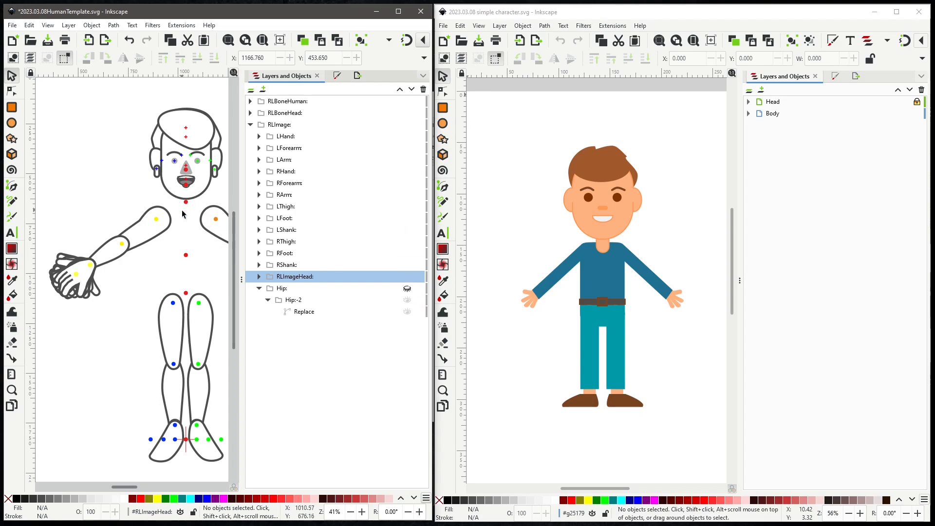
left_click(407, 289)
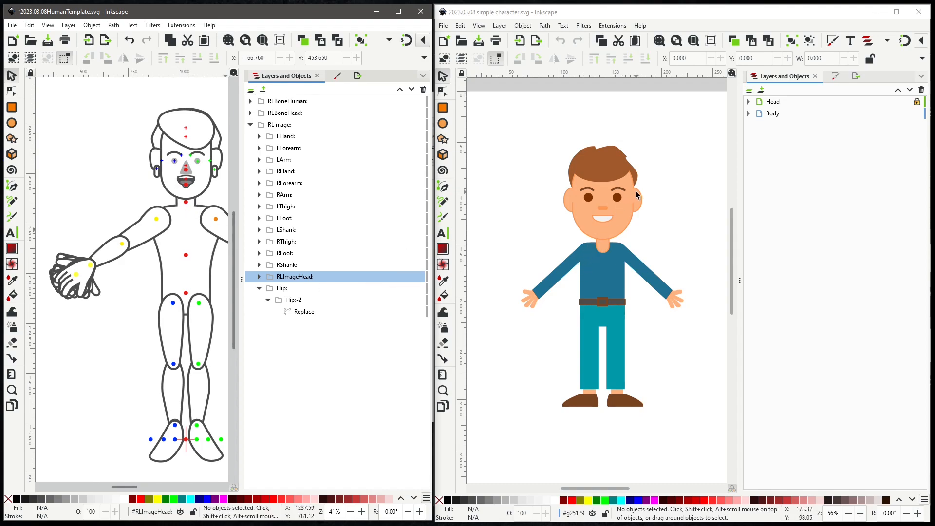
Step: Toggle the simple character's Head layer off and on to check which shapes it contains
left_click(781, 102)
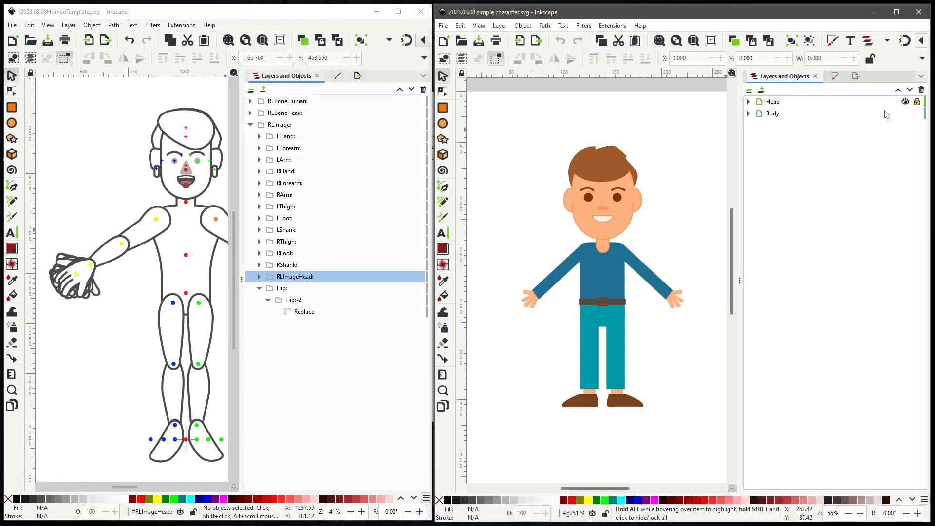
left_click(905, 102)
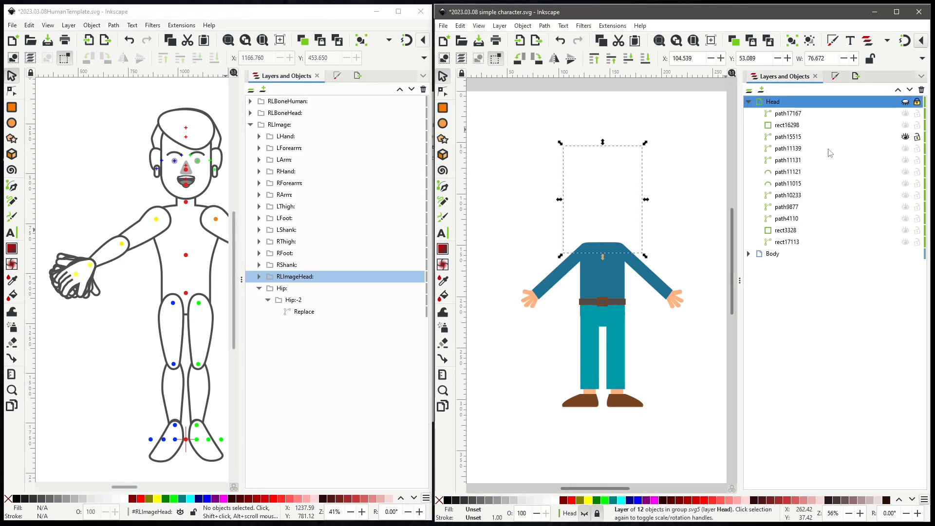
left_click(905, 103)
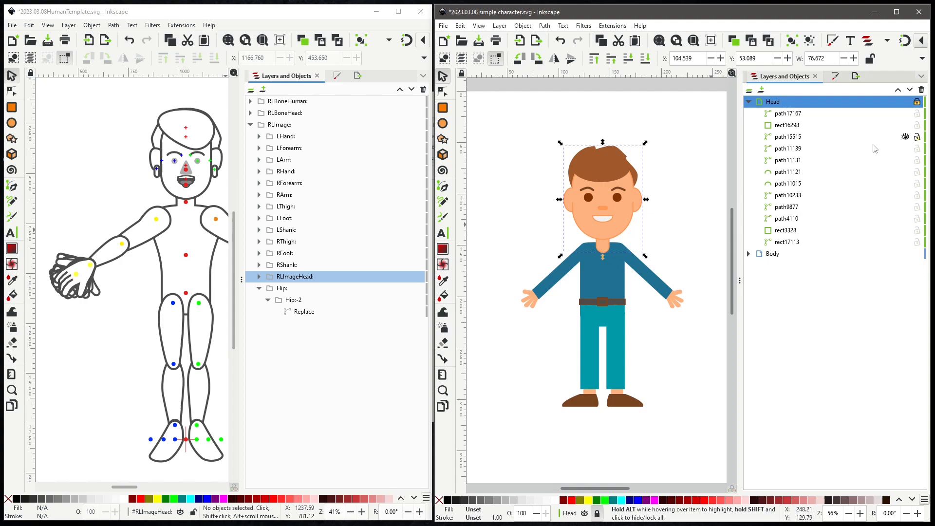
Step: Expand the simple character's Body layer and rename the belt group g21591 to Hip
left_click(748, 254)
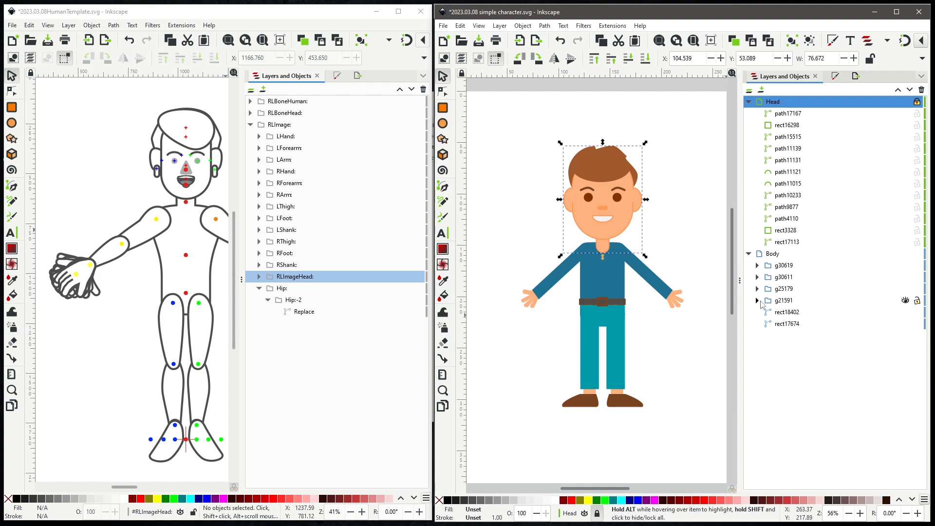
left_click(757, 301)
left_click(785, 302)
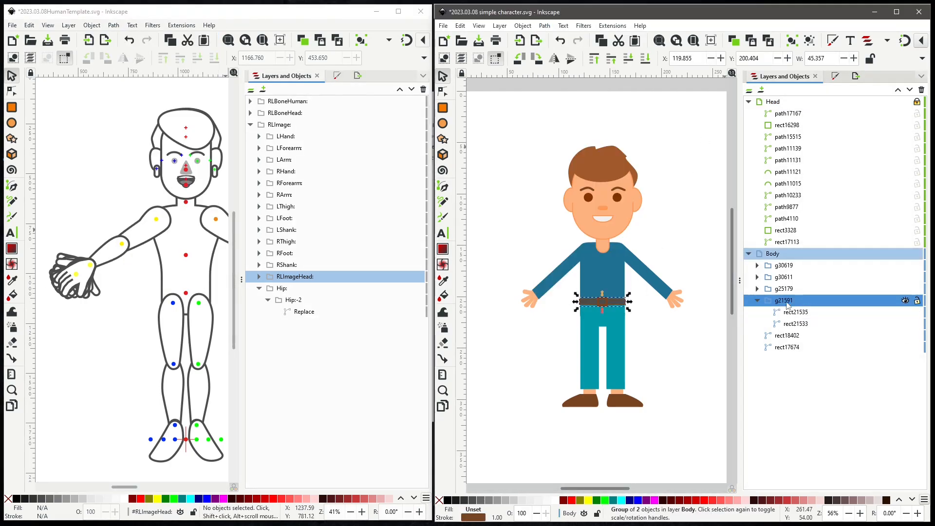
double_click(786, 302)
type("Belt")
key("Return")
left_click(786, 336)
left_click(785, 348)
left_click(757, 290)
double_click(780, 324)
type("Hip")
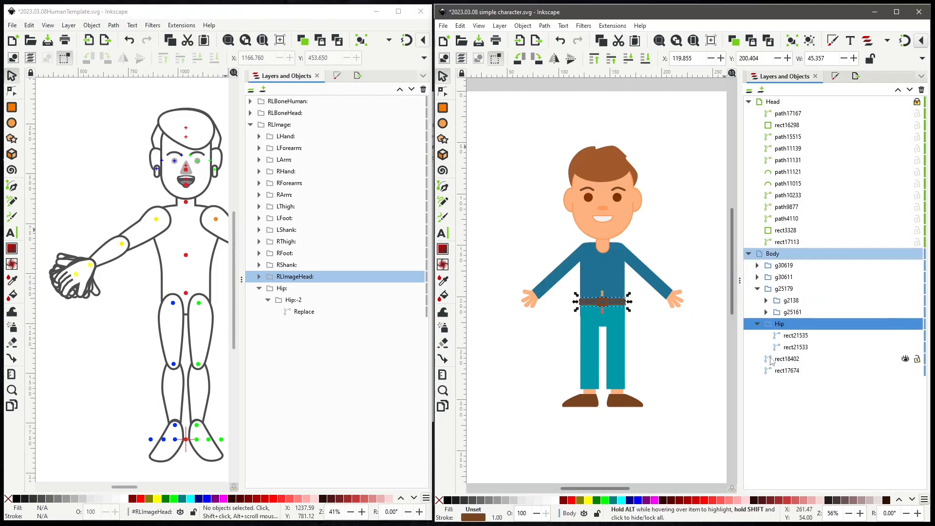
Step: Move rect18402 and rect17674 into the Hip group and order them below the two belt shapes
left_click_drag(771, 361, 779, 325)
left_click(796, 359)
left_click(898, 90)
left_click(898, 89)
left_click(796, 370)
left_click(897, 90)
left_click(898, 89)
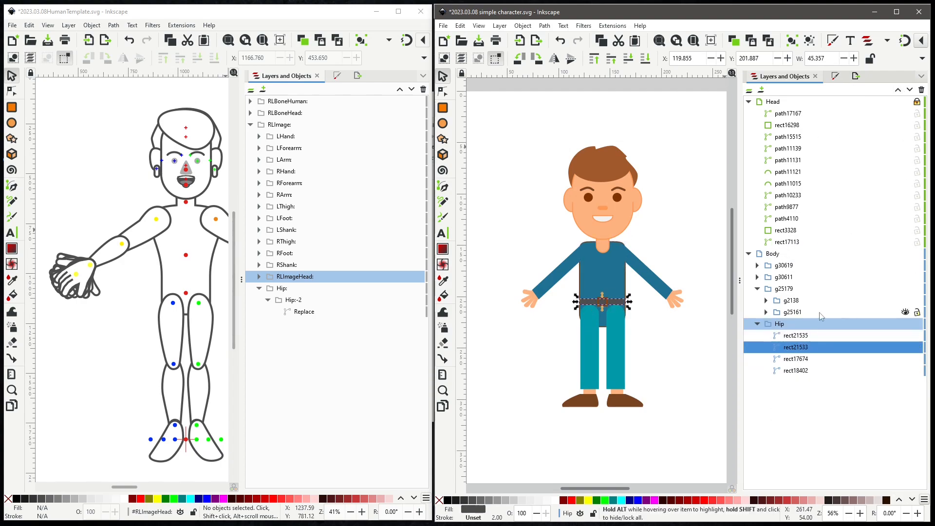
left_click(757, 324)
left_click(757, 324)
left_click(794, 359)
left_click(835, 76)
left_click(753, 102)
left_click(755, 76)
left_click(793, 371)
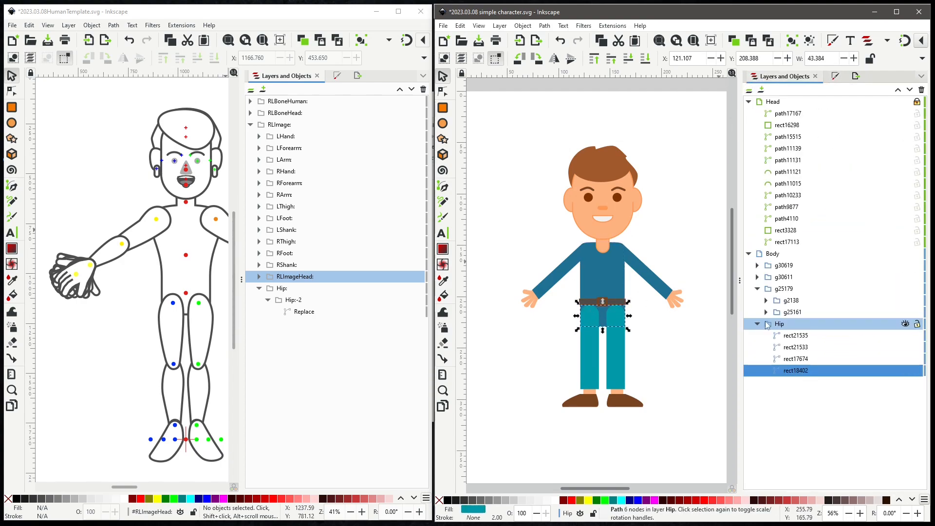
Step: Collapse the Hip group, rename group g25179 to arms, and hide it
left_click(757, 323)
double_click(784, 289)
type("arms")
key("Return")
left_click(905, 288)
Step: Expand the leg groups g30611 and g30619 and convert rect30613 and rect30396 to paths
left_click(757, 277)
left_click(757, 265)
left_click(794, 312)
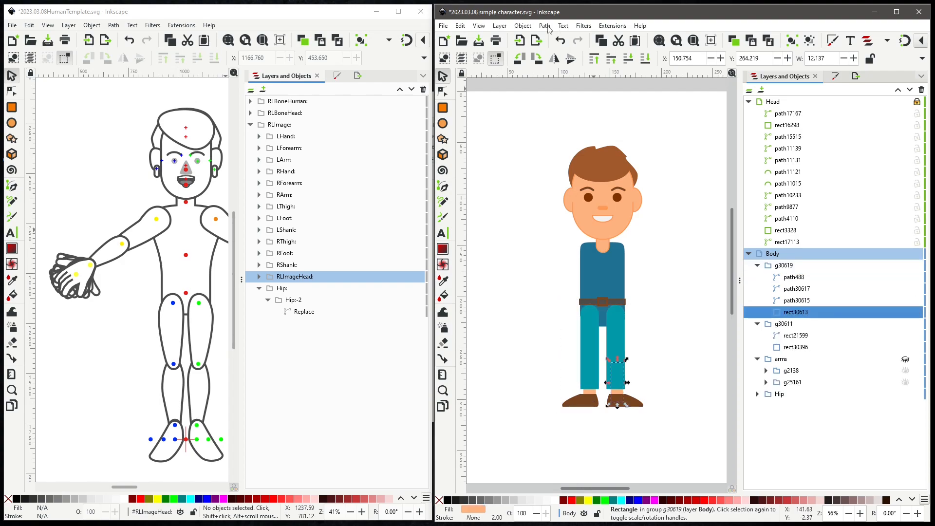
left_click(545, 26)
left_click(565, 40)
left_click(796, 347)
left_click(545, 27)
left_click(566, 39)
Step: Expand the subgroups of both arms and convert the rectangle inside g25157 to a path
left_click(766, 370)
left_click(774, 394)
left_click(812, 452)
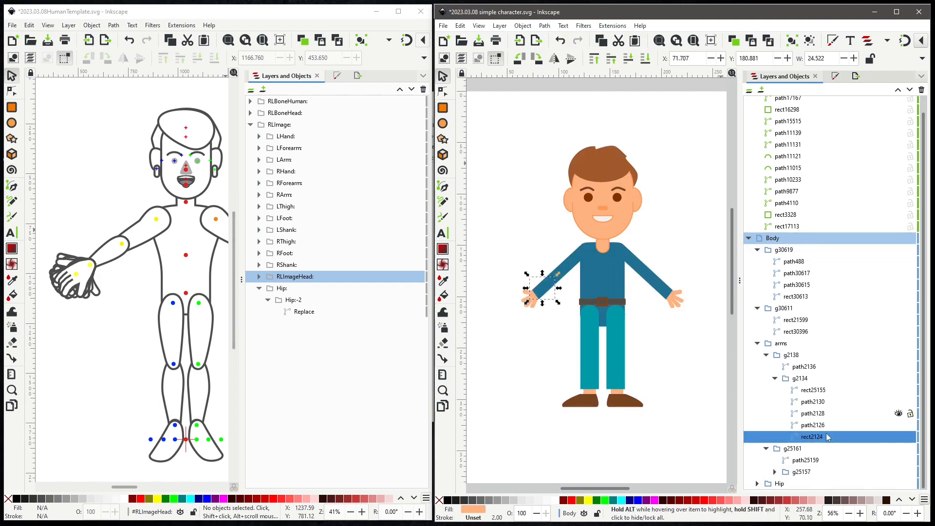
left_click(775, 471)
scroll(789, 468, "down", 3)
left_click(812, 472)
left_click(545, 26)
left_click(566, 39)
Step: Rename arm group g25161 to LArm and g2138 to RArm, and collapse the arm groups
double_click(799, 390)
type("LArm")
left_click(766, 390)
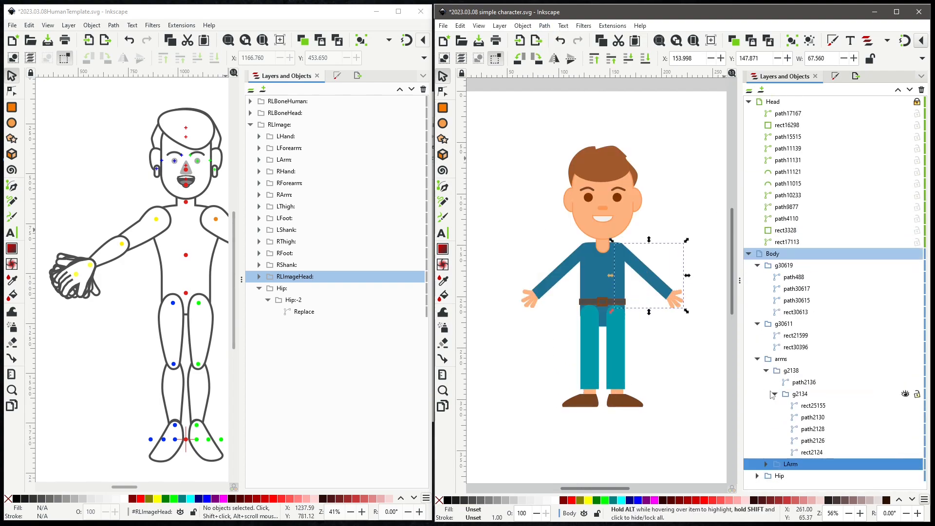
double_click(791, 371)
type("RArm")
left_click(766, 371)
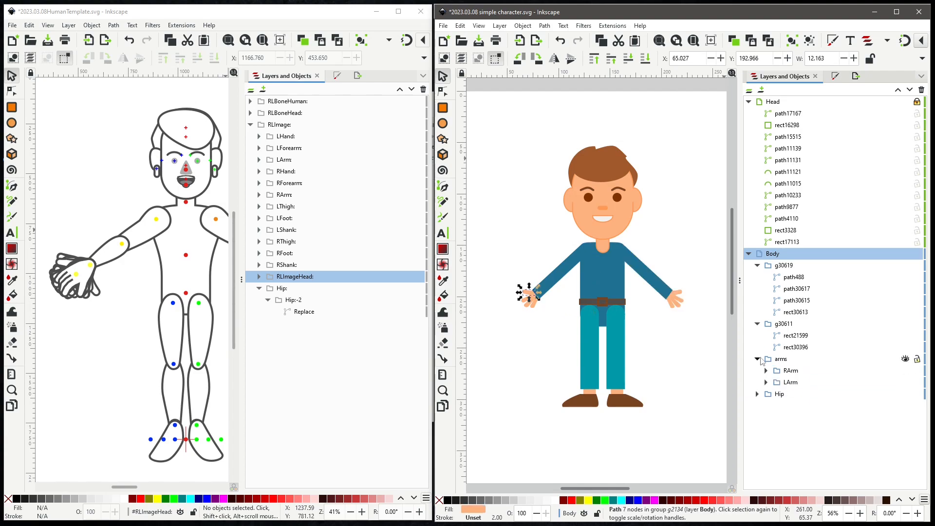
left_click(757, 359)
Step: Rename leg group g30611 to RLeg and move the shoe path488 from g30619 into it
double_click(783, 324)
type("RLeg")
left_click(791, 301)
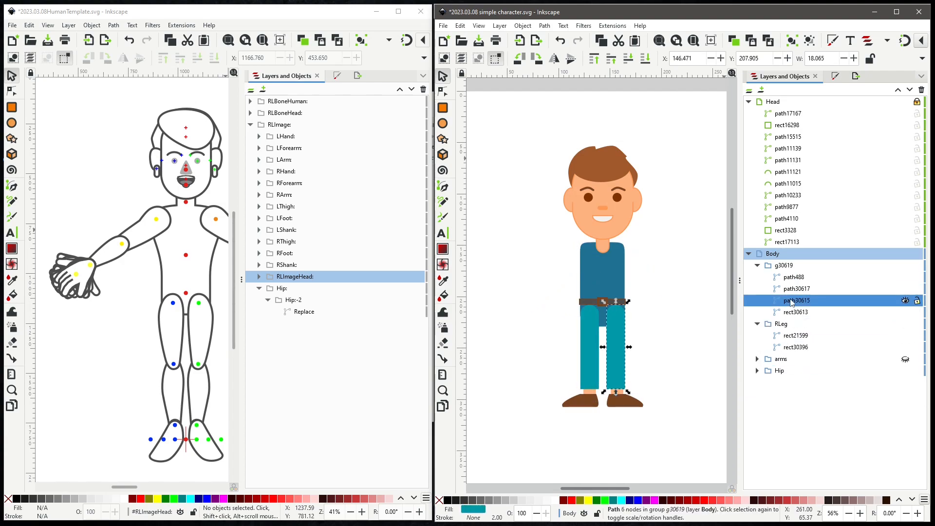
left_click(792, 312)
left_click(792, 278)
left_click_drag(793, 277, 784, 323)
Step: Group the shoe path488 on its own inside RLeg and name the group RFoot
right_click(793, 324)
left_click(819, 244)
double_click(791, 324)
type("RFoot")
Step: Group rect21599 and rect30396 inside RLeg as RShank and collapse the RShank and RFoot groups
left_click(803, 349)
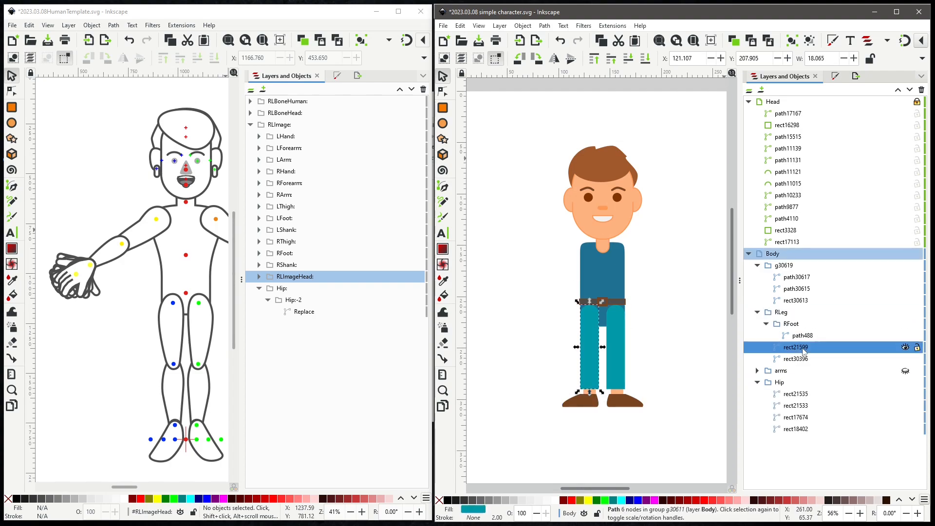
left_click(795, 359, "shift")
key("ctrl+g")
double_click(794, 347)
type("RShank")
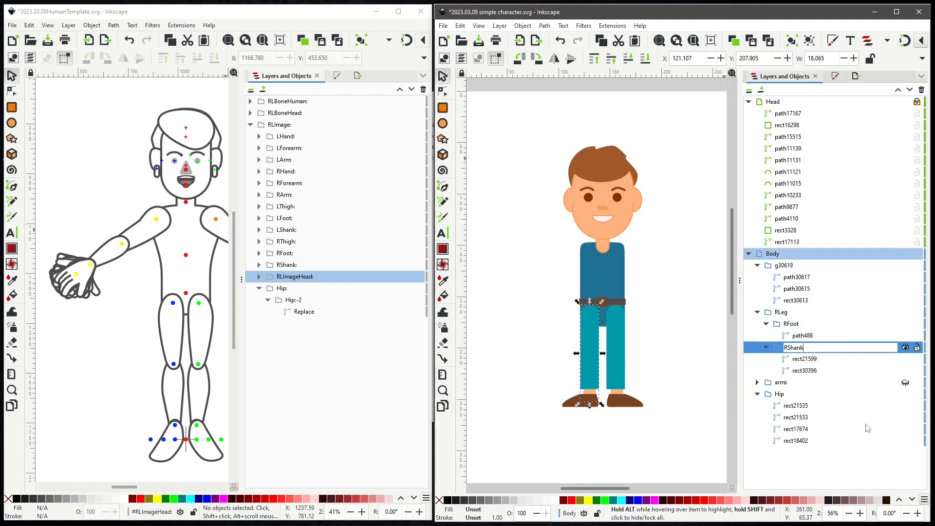
left_click(868, 428)
left_click(766, 347)
left_click(766, 324)
Step: Group path30615 and rect30613 inside g30619, name the group LShank, and collapse it
left_click(799, 302)
left_click(800, 290, "shift")
right_click(801, 292)
left_click(701, 187)
double_click(848, 290)
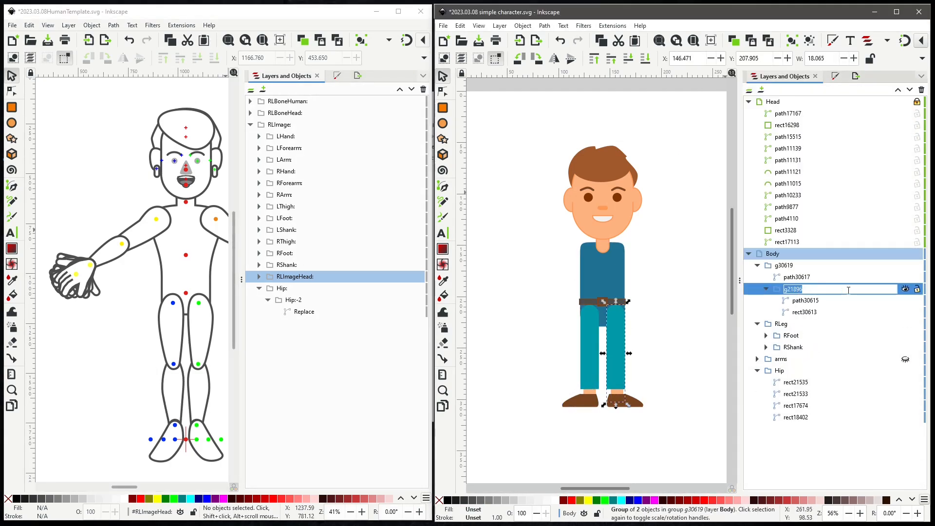
type("LShank")
left_click(840, 426)
left_click(766, 289)
Step: Group the shoe path30617 on its own, name the group LFoot, and collapse it
right_click(798, 277)
left_click(699, 409)
double_click(818, 276)
type("LFoot")
left_click(827, 426)
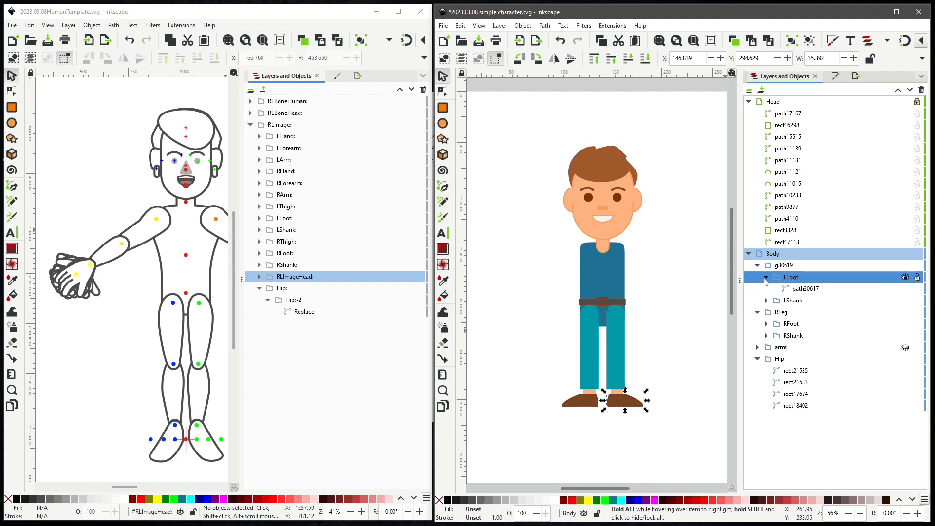
left_click(766, 278)
Step: Rename group g30619 to LLeg, and collapse and hide both leg groups
double_click(788, 265)
type("LLeg")
left_click(758, 265)
left_click(758, 277)
left_click(905, 266)
left_click(906, 277)
Step: Move the neck rect3328 from the Head layer into the Hip group, hide the Head layer, and convert the neck to a path
left_click(786, 231)
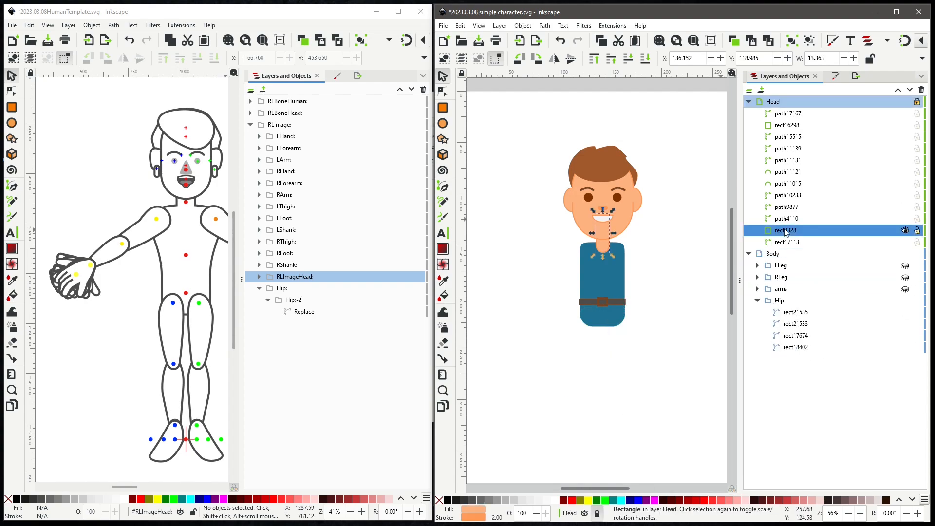
left_click_drag(785, 233, 782, 301)
left_click(905, 102)
key("ctrl+shift+c")
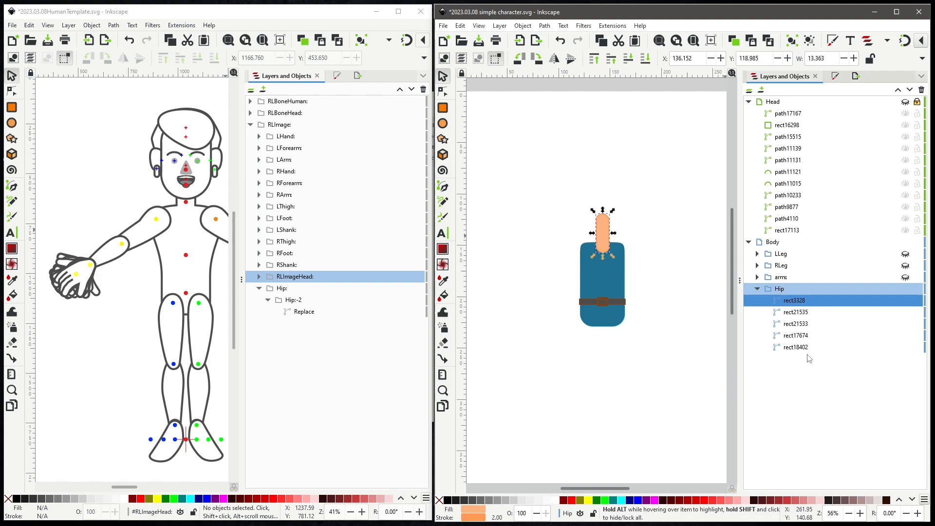
Step: Check the contents of the arm and leg groups for shapes that are not paths, and collapse the Body layer
left_click(757, 289)
left_click(757, 277)
left_click(766, 300)
left_click(775, 324)
left_click(766, 288)
left_click(757, 265)
left_click(758, 254)
left_click(748, 242)
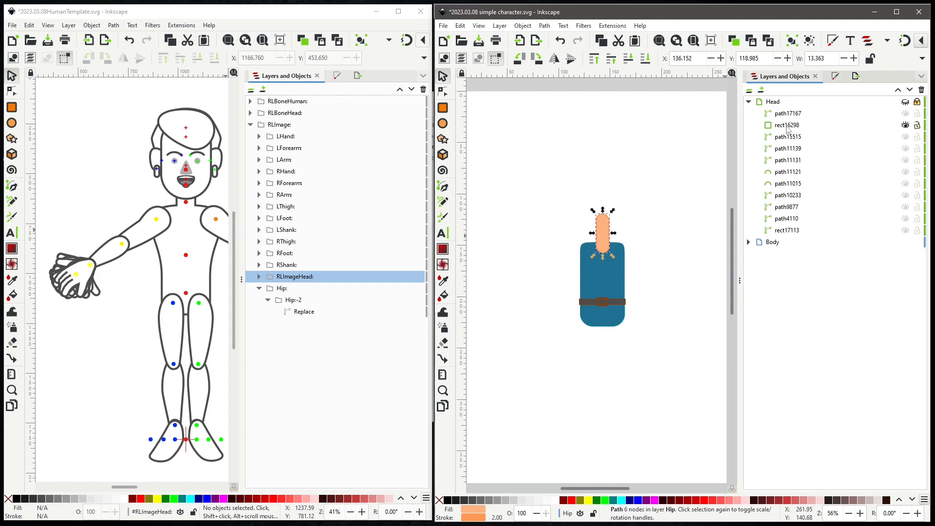
Step: Convert the eye shape path11121 to a path and collapse the Head layer
left_click(788, 172)
left_click(545, 25)
left_click(564, 38)
left_click(787, 184)
left_click(749, 101)
left_click(905, 102)
left_click(905, 101)
Step: Copy all five paths from rect3328 to rect18402 in the simple character's Hip group
left_click(749, 114)
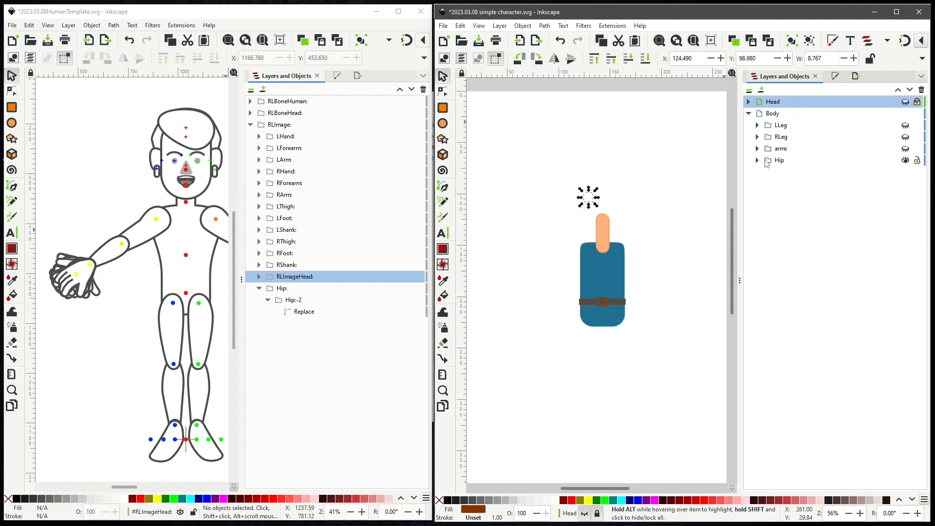
left_click(757, 160)
left_click(795, 195)
left_click(796, 208)
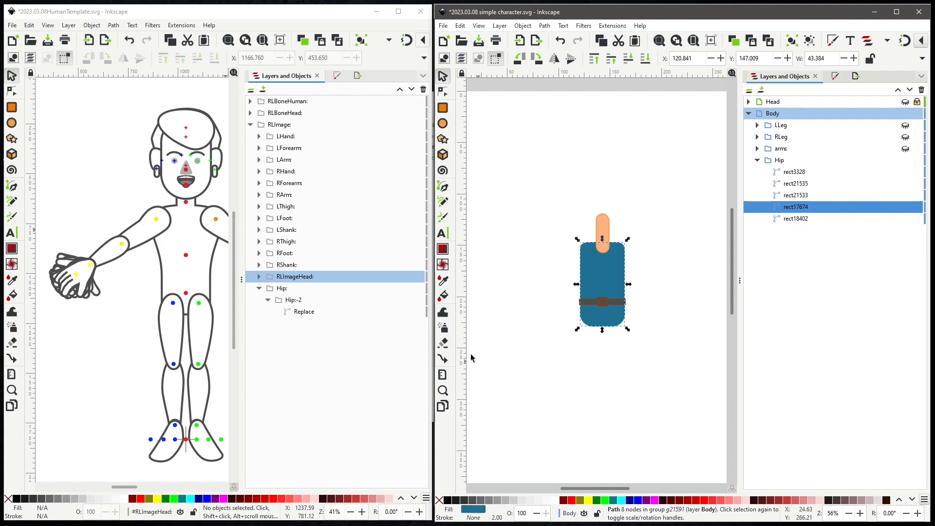
left_click(292, 300)
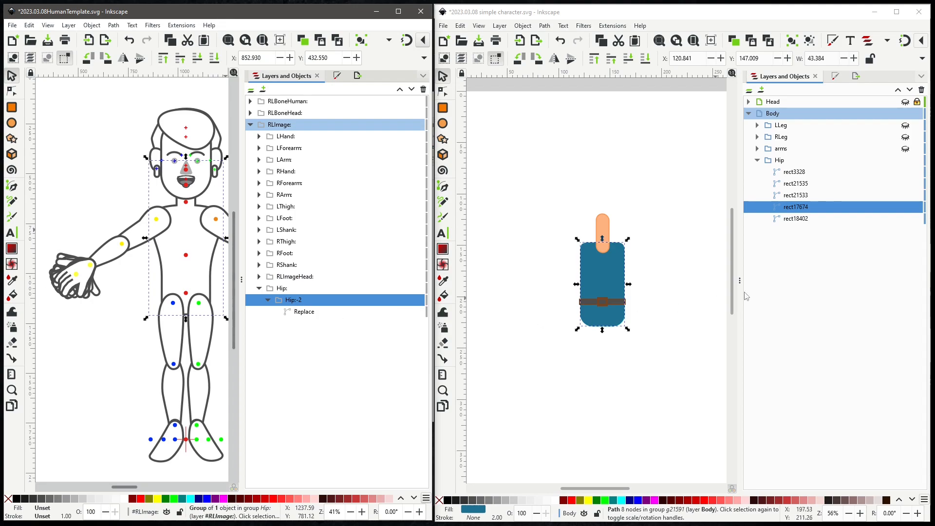
left_click(793, 172)
left_click(793, 173)
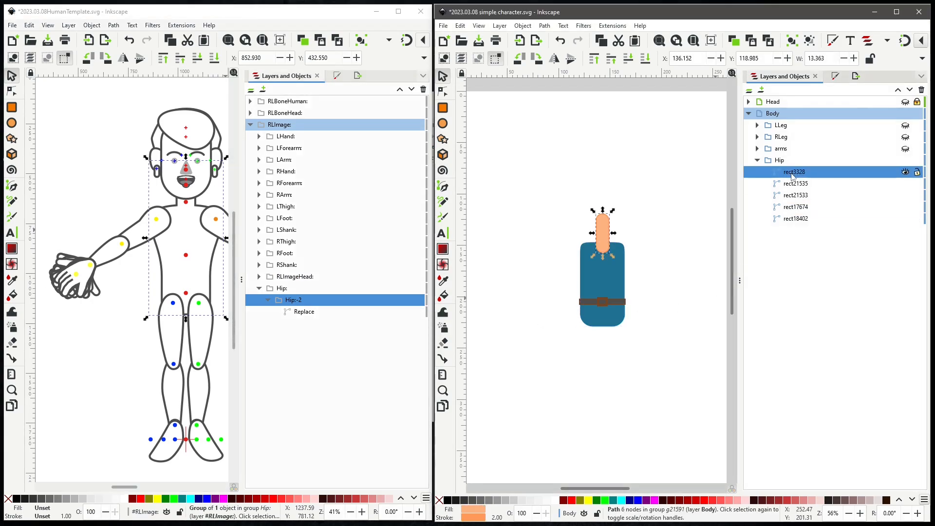
left_click(800, 220, "shift")
right_click(804, 197)
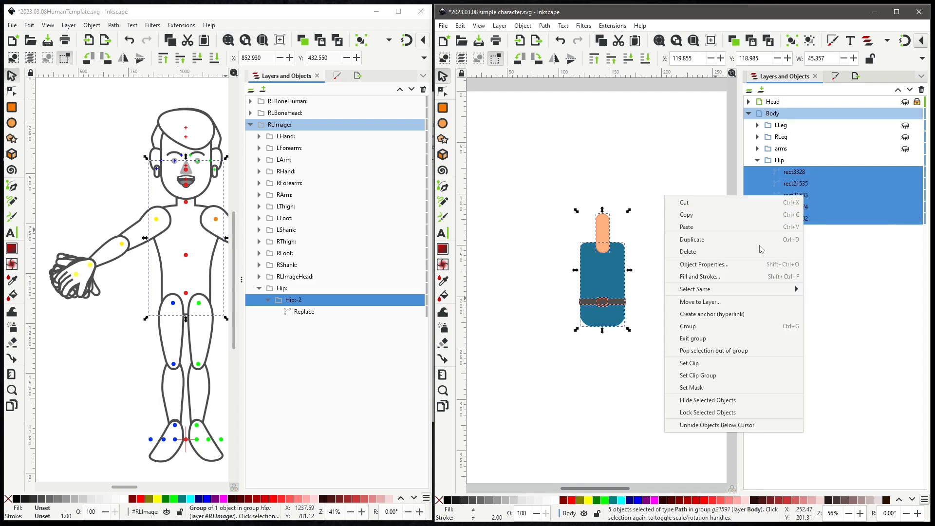
left_click(695, 216)
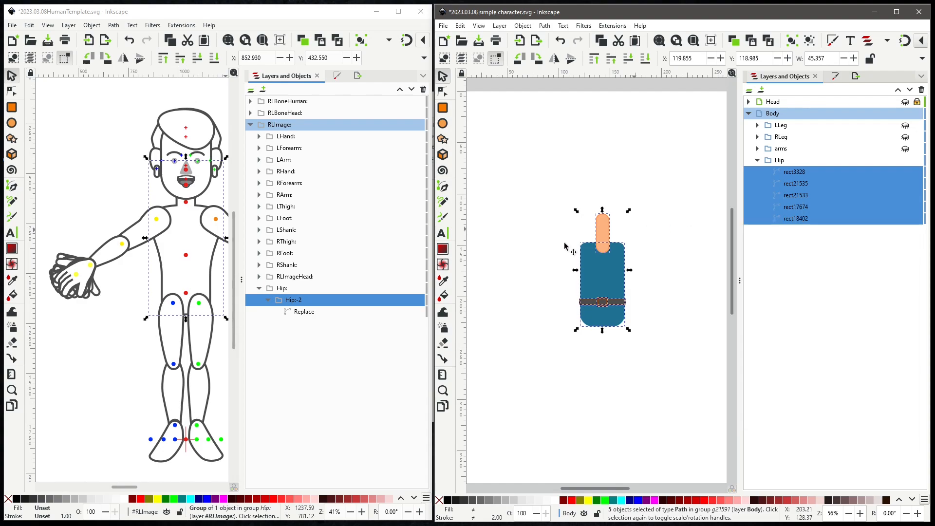
Step: Paste the copied body paths into the human template and move them into the Hip:-2 group, above the Replace path
right_click(297, 301)
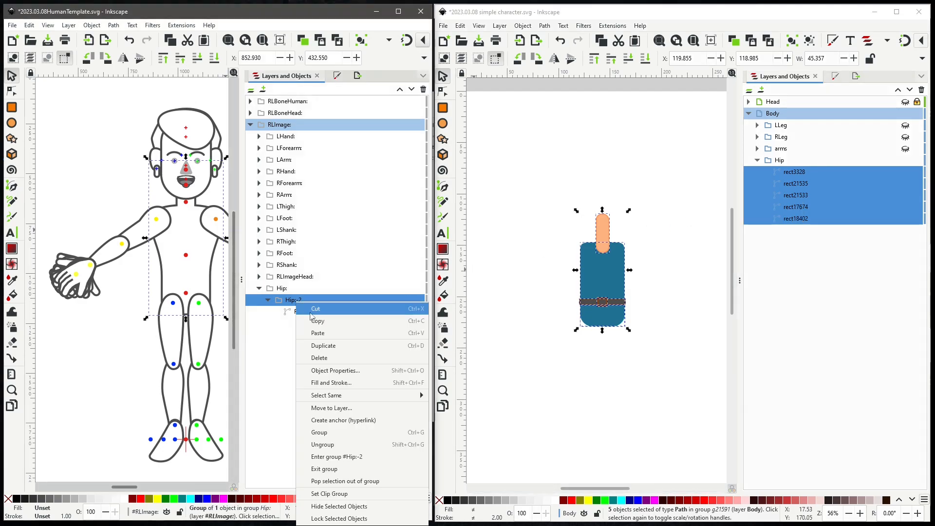
left_click(317, 333)
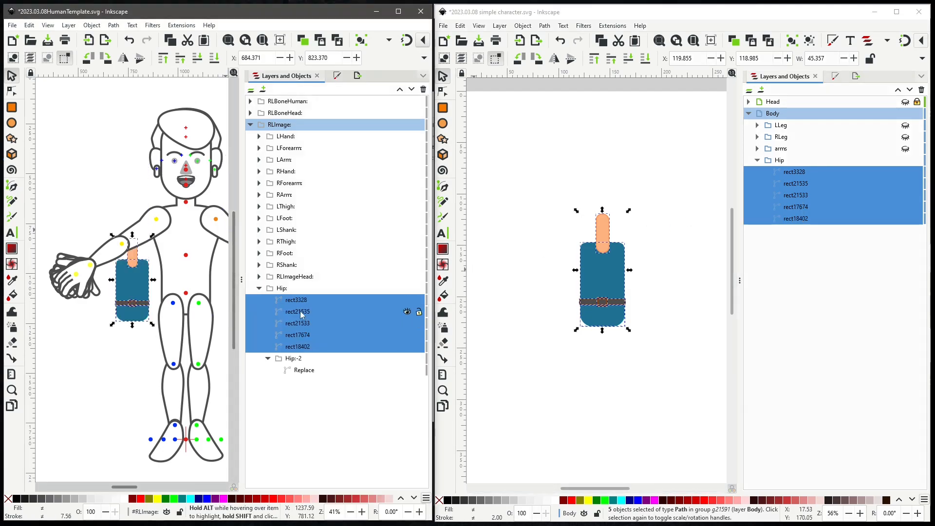
left_click_drag(298, 308, 314, 358)
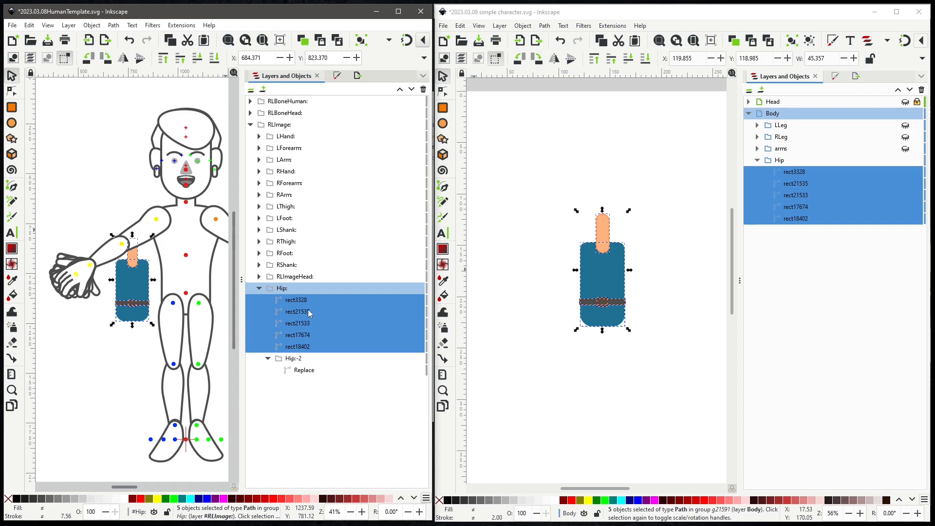
left_click_drag(299, 300, 329, 362)
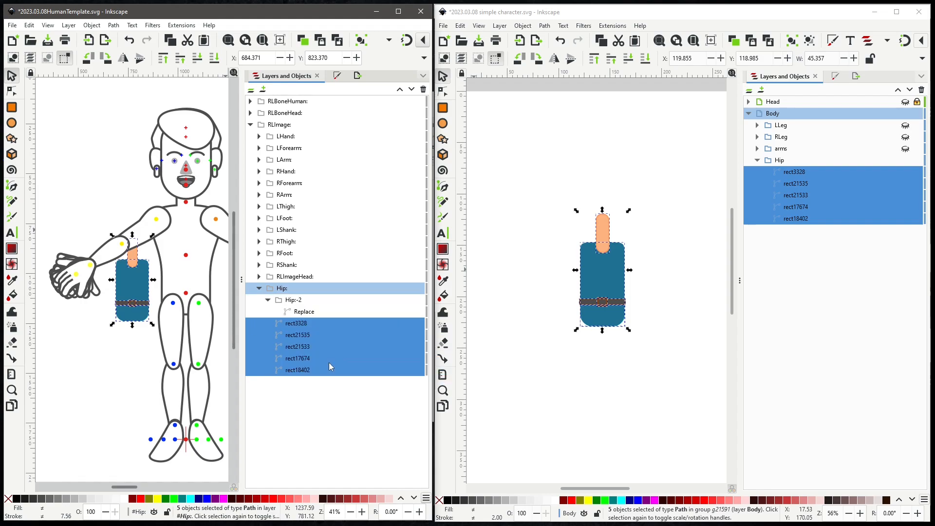
left_click(307, 314)
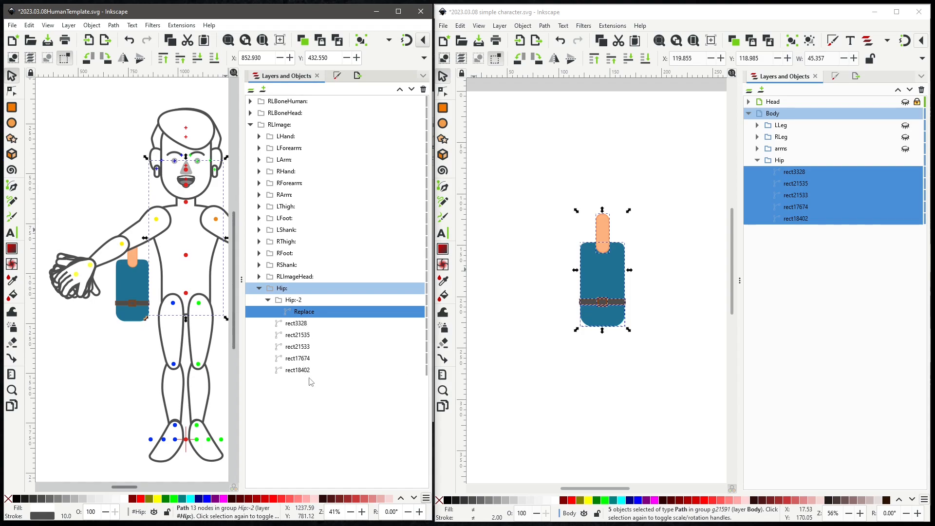
left_click(297, 324)
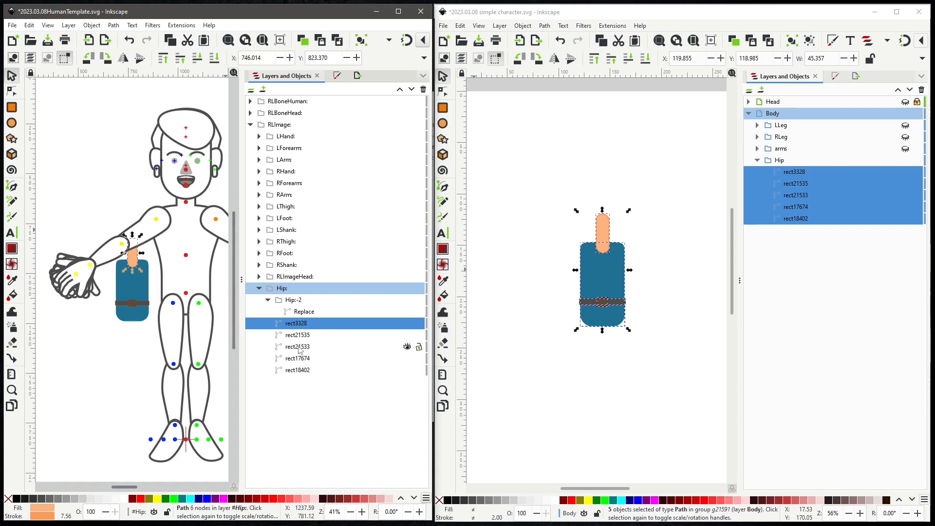
left_click(301, 371, "shift")
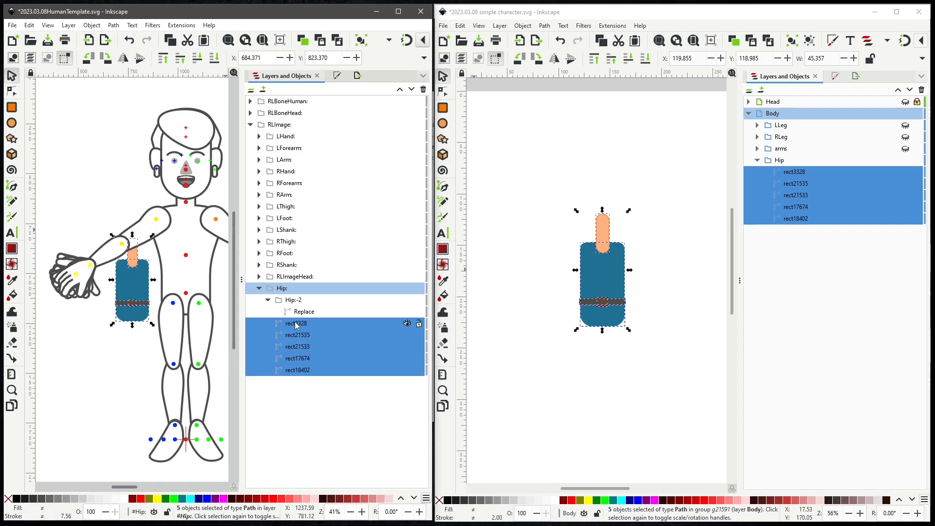
left_click_drag(296, 325, 324, 299)
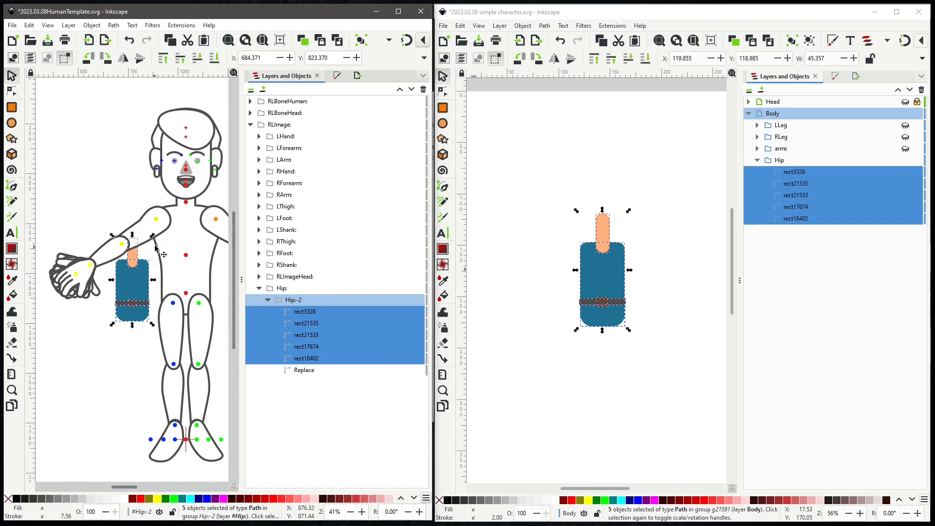
Step: Move the pasted body onto the template's torso and scale it to about 224 px wide and 692 px high
left_click_drag(133, 286, 190, 259)
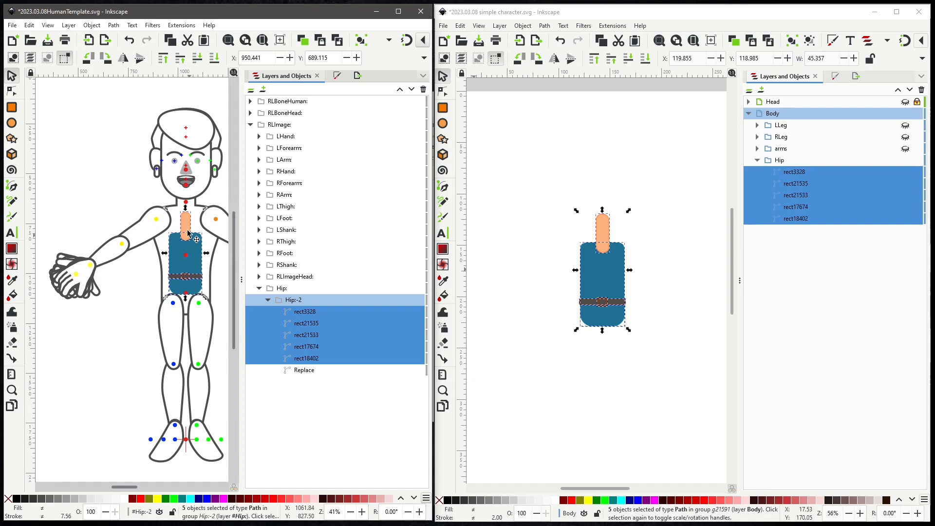
left_click(398, 11)
mouse_move(458, 207)
left_mouse_down()
mouse_move(459, 171)
mouse_move(458, 208)
left_mouse_up()
left_click_drag(458, 296, 459, 316)
left_click_drag(477, 243, 432, 244)
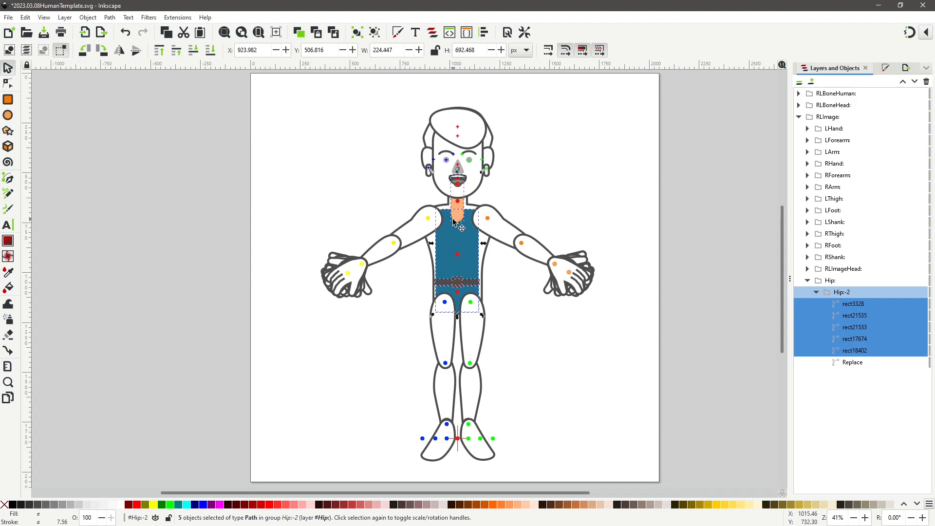
Step: Hide the template's RLBoneHead, RLBoneHuman and RLImageHead groups
left_click(457, 216)
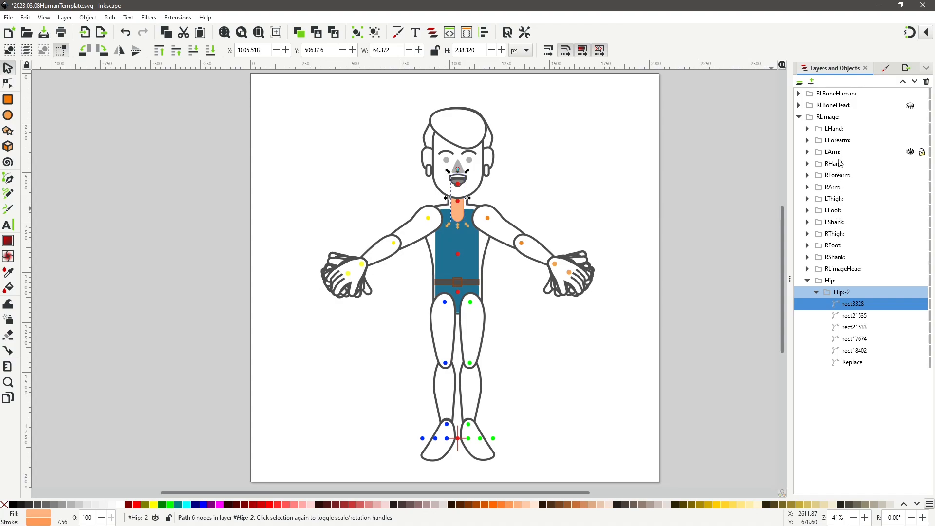
left_click(910, 93)
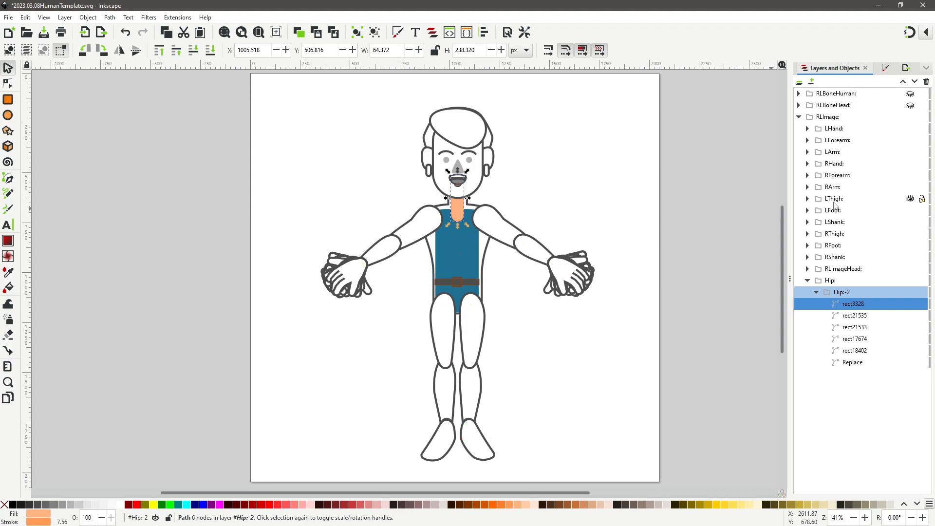
left_click(843, 268)
left_click(903, 269)
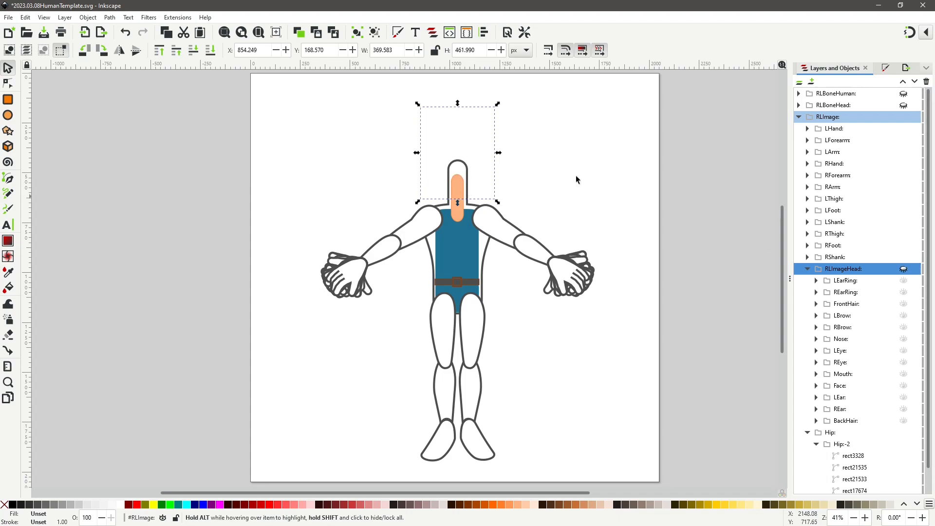
left_click(457, 189)
left_click_drag(457, 156, 458, 152)
left_click(129, 32)
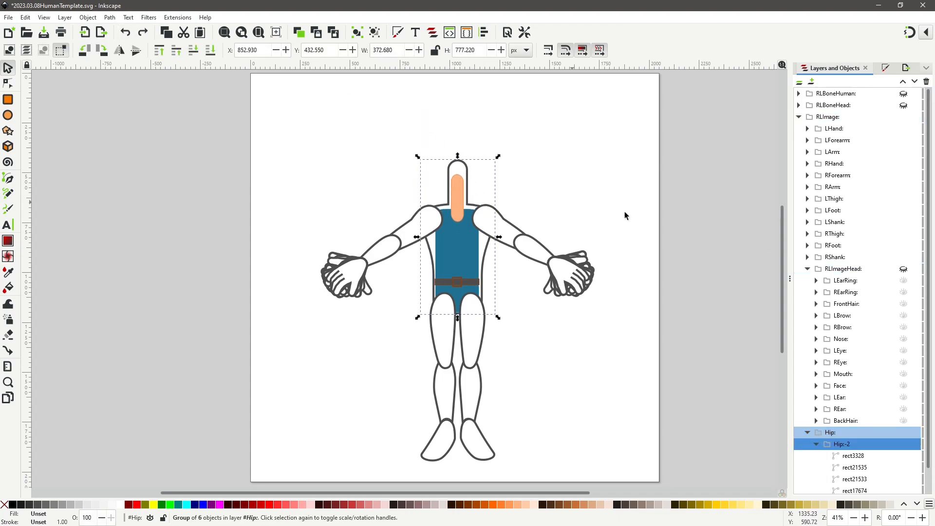
Step: Shorten the neck shape rect3328 in the Hip:-2 group from its upper end to about 224 px high
scroll(859, 450, "down", 1)
left_click(853, 429)
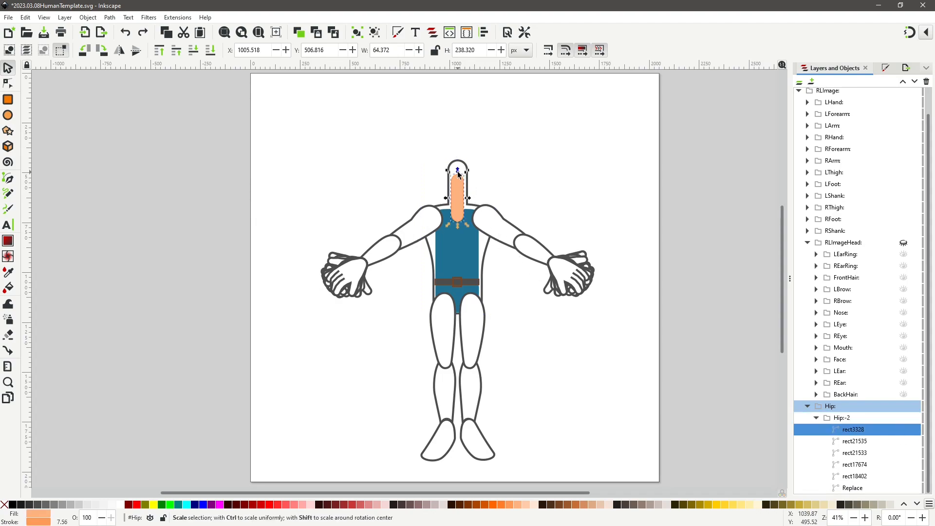
left_click_drag(458, 174, 458, 179)
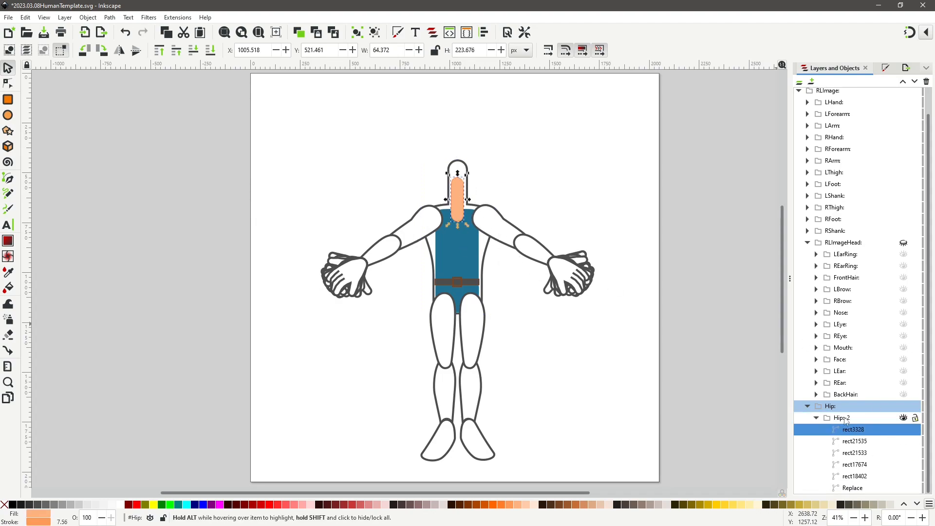
Step: Scale the five shapes rect3328 through rect18402 in Hip:-2 together to about 229 px wide and 707 px high
left_click(849, 418)
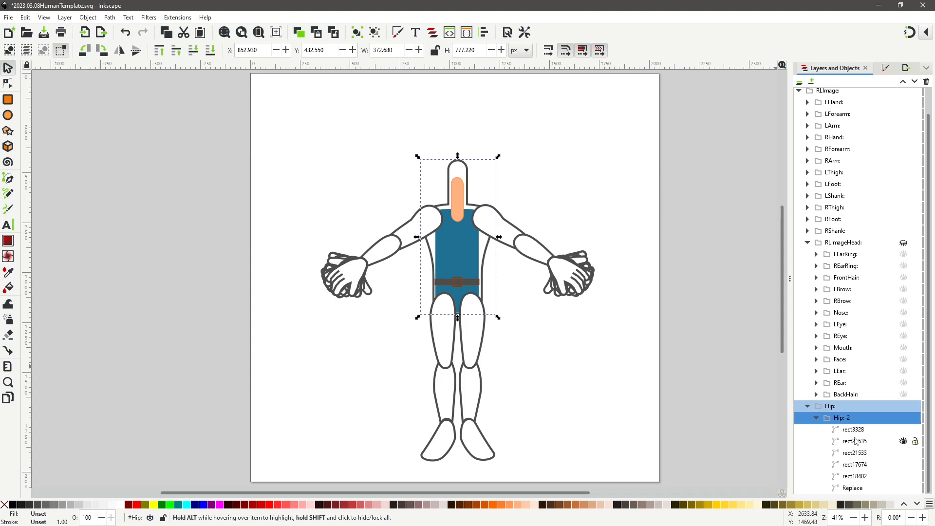
left_click(853, 429)
left_click(855, 479, "shift")
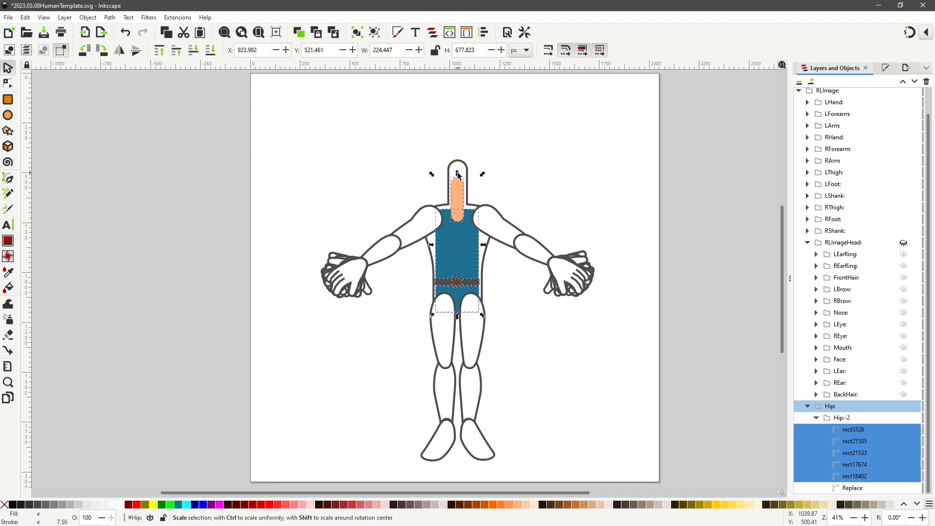
left_click_drag(457, 177, 457, 171)
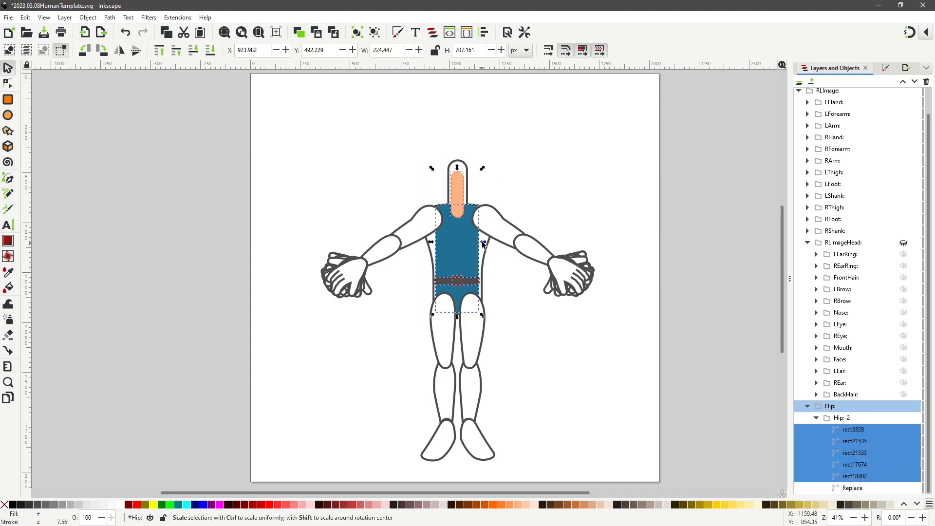
left_click_drag(483, 242, 483, 242)
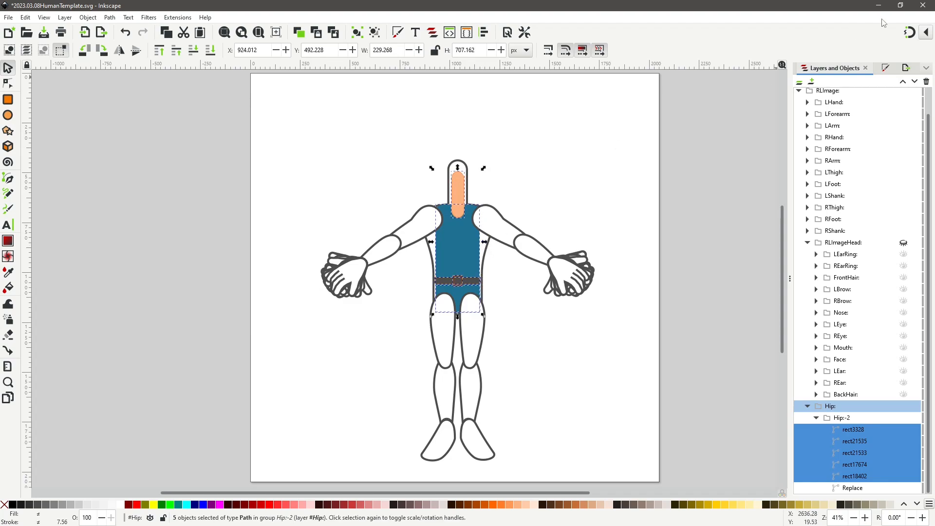
Step: Restore the template window to partial size, save the template, and accept the modified character structure in Cartoon Animator 5
left_click(900, 6)
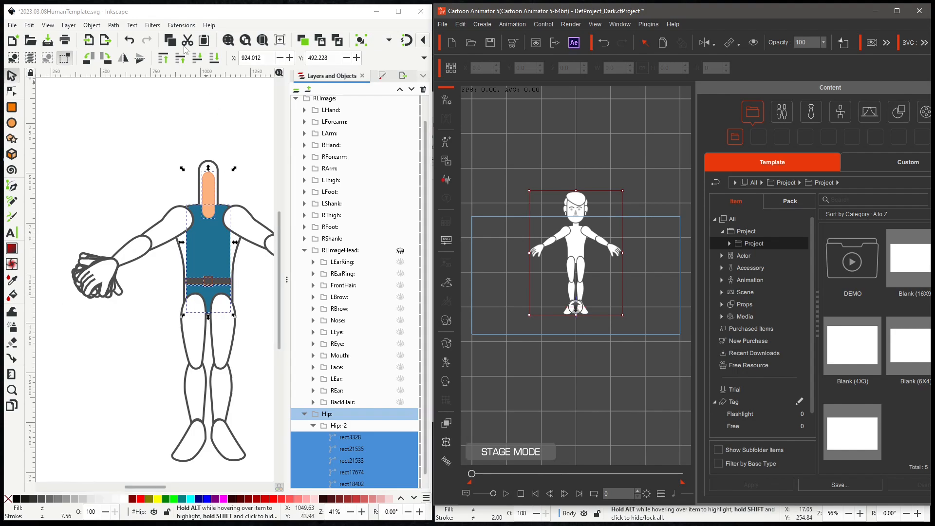
left_click(47, 41)
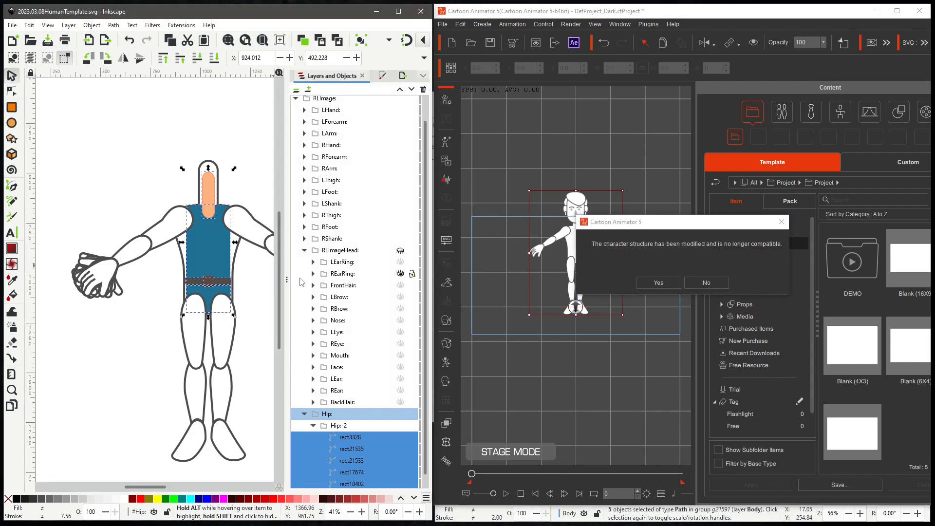
left_click(661, 281)
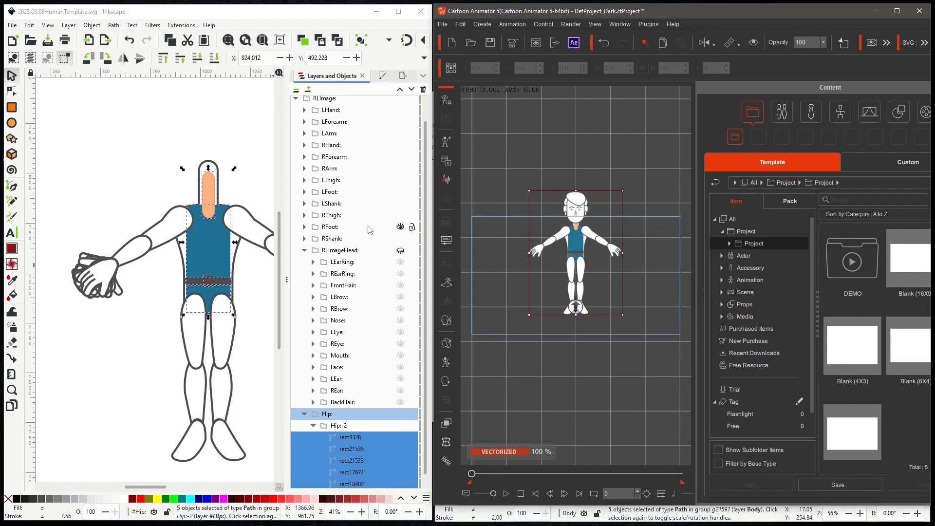
Step: Hide the Replace path inside the human template's Hip:-2 group
scroll(387, 416, "down", 2)
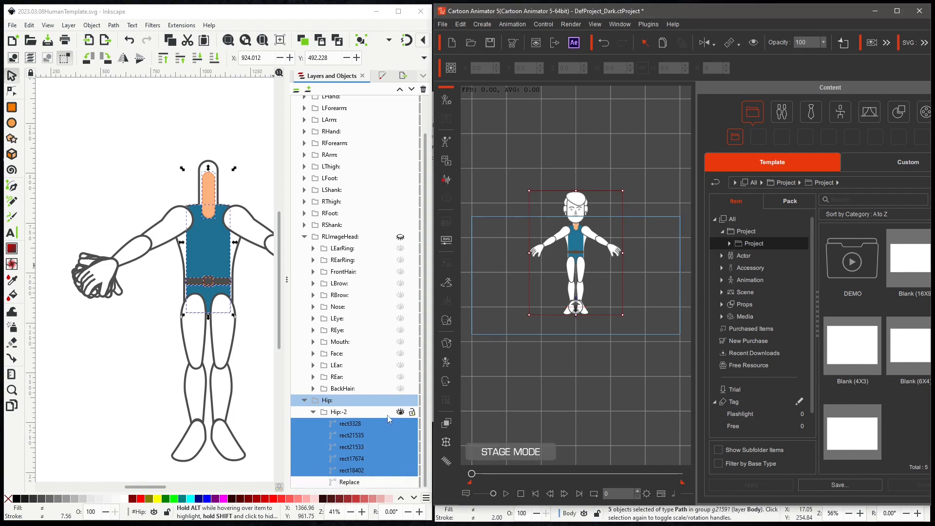
left_click(356, 484)
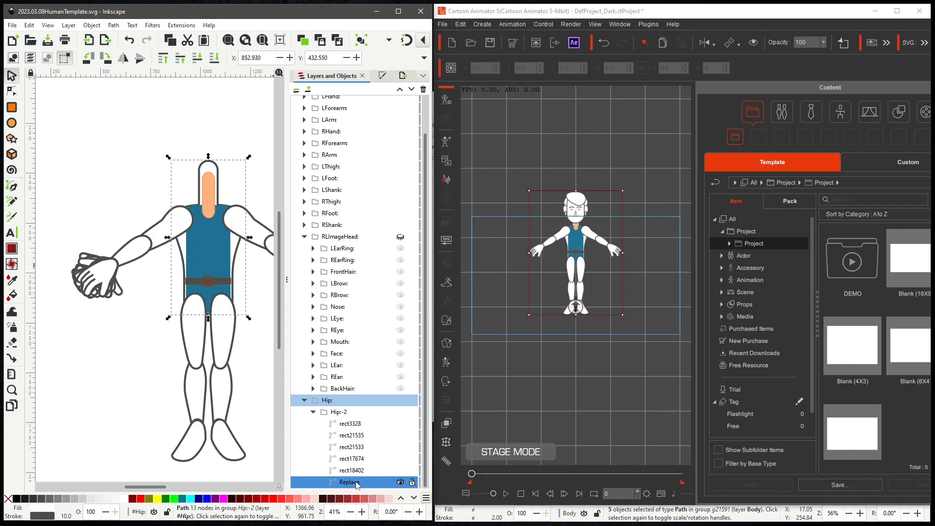
left_click(400, 482)
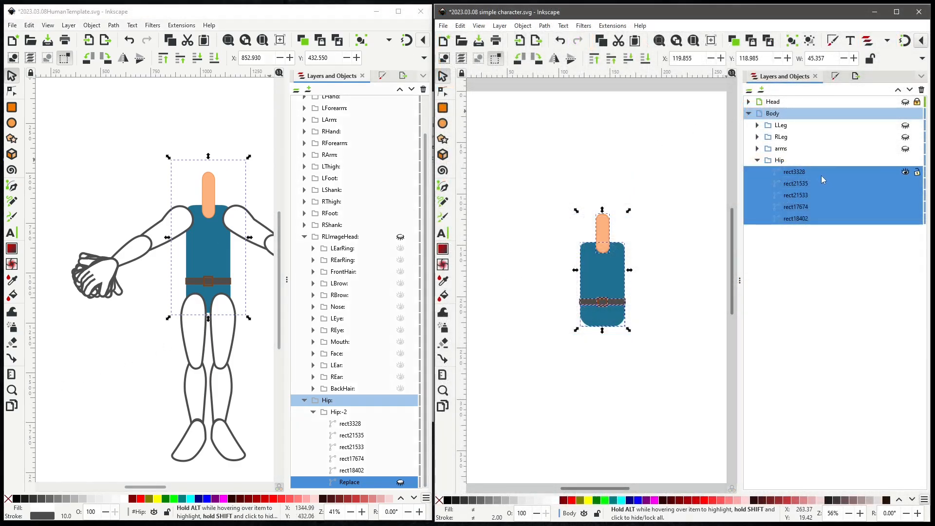
Step: In the simple character document, collapse the Hip group and expand RLeg with its RShank and RFoot subgroups
left_click(757, 161)
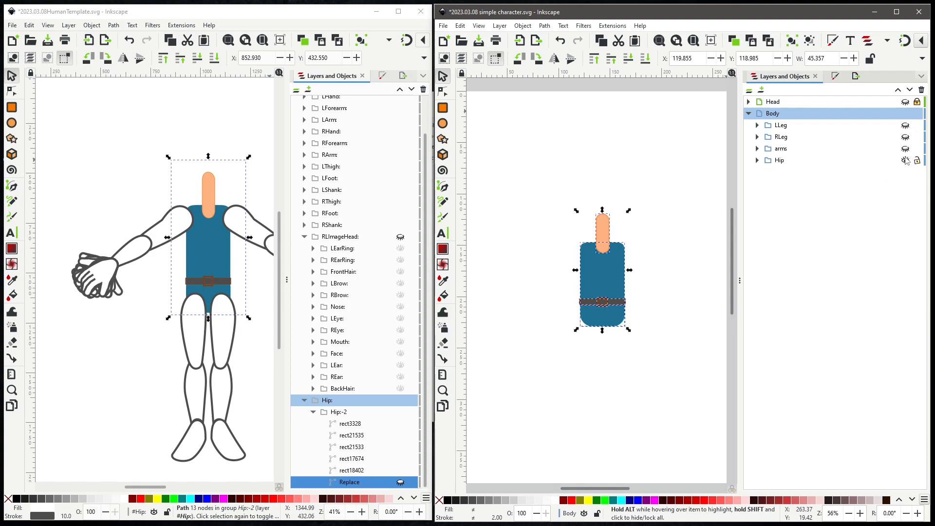
left_click(757, 138)
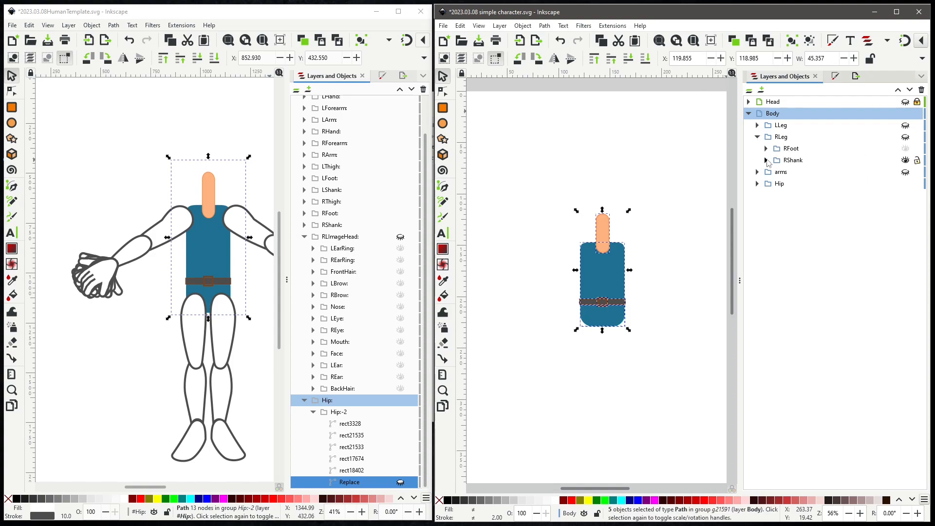
left_click(765, 161)
left_click(806, 173)
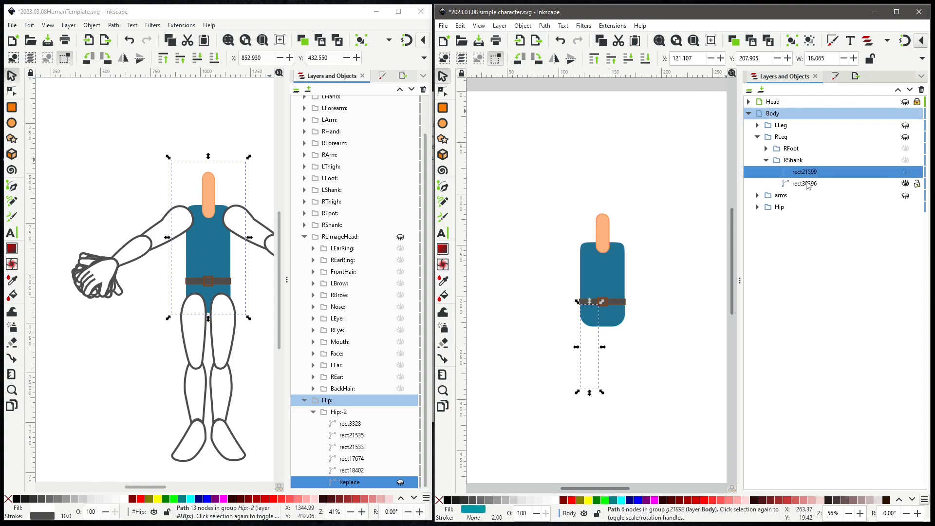
left_click(905, 160)
left_click(766, 148)
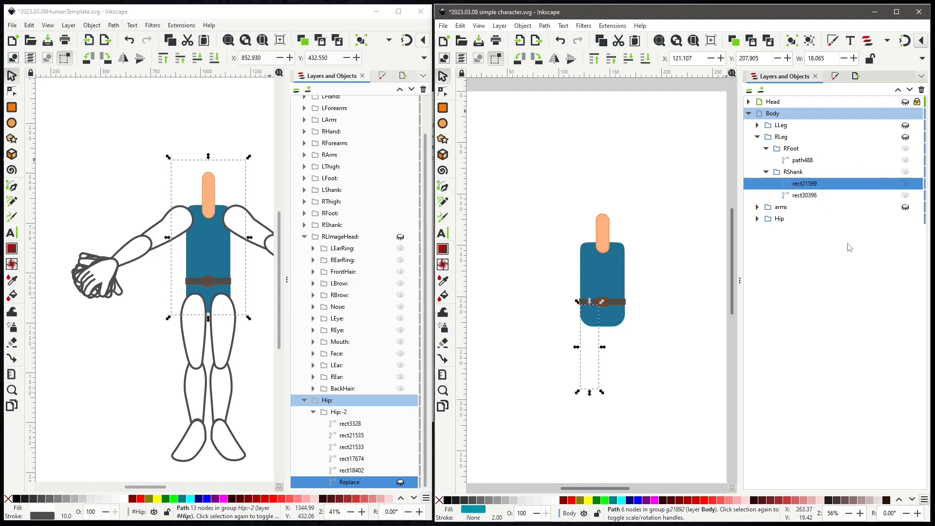
Step: Show the RLeg and LLeg groups and hide the Hip group in the simple character document
left_click(905, 150)
left_click(905, 137)
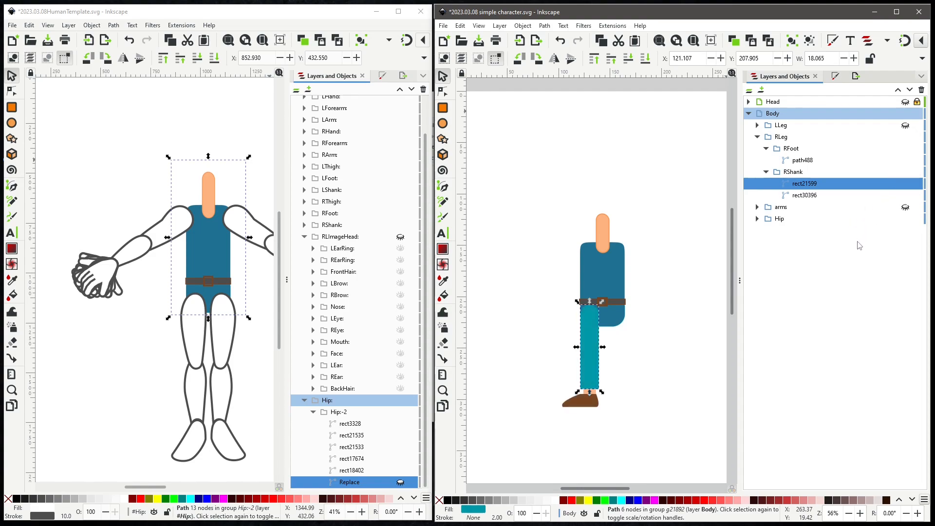
left_click(905, 126)
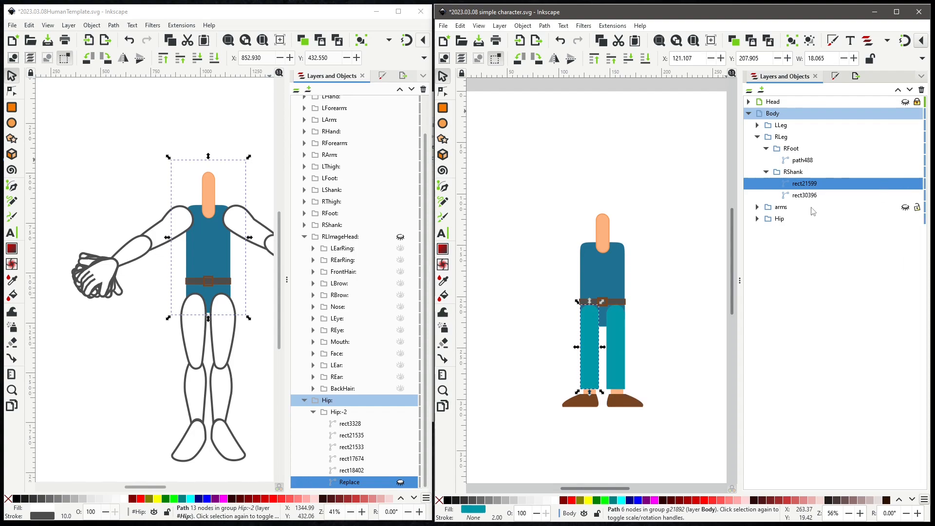
left_click(904, 219)
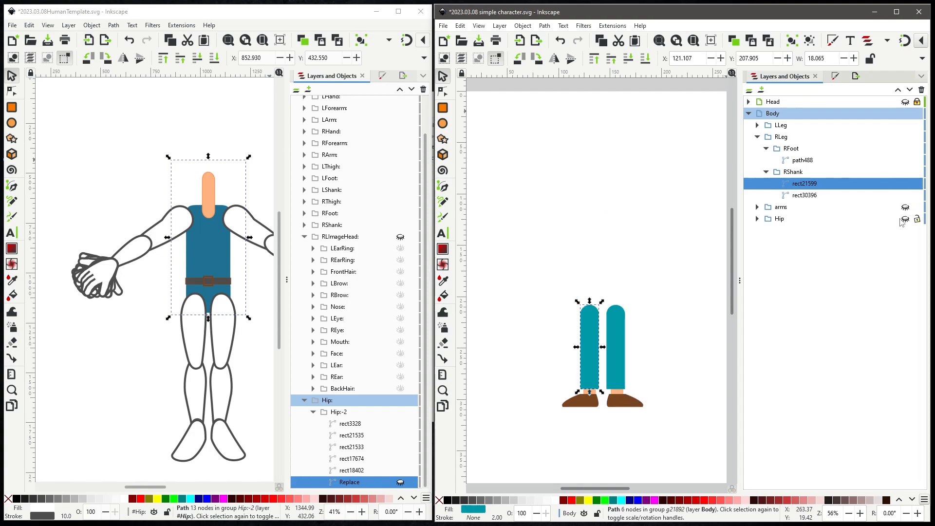
Step: Copy rect21599 and rect30396 from the character's RShank group, and expand the template's RThigh group for comparison with its RShank group
left_click(803, 194)
left_click(804, 183, "shift")
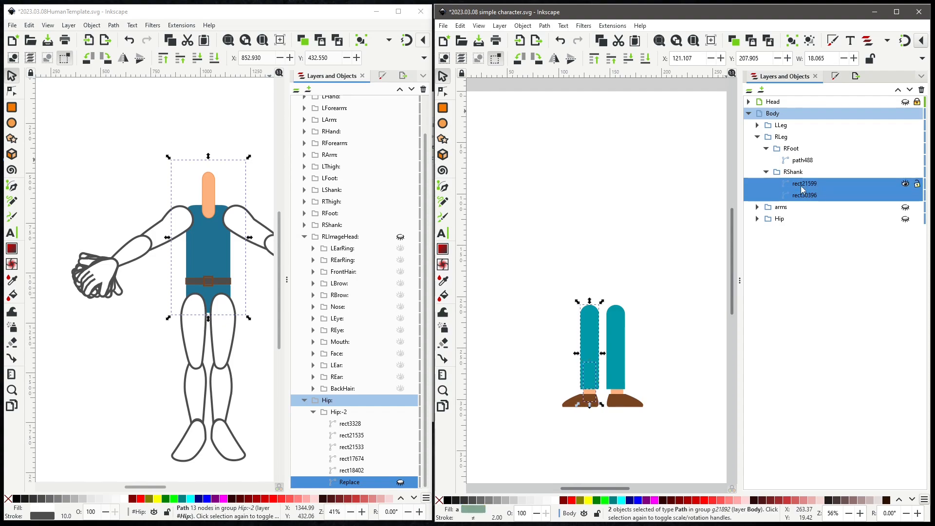
right_click(807, 185)
key("Escape")
left_click(181, 327)
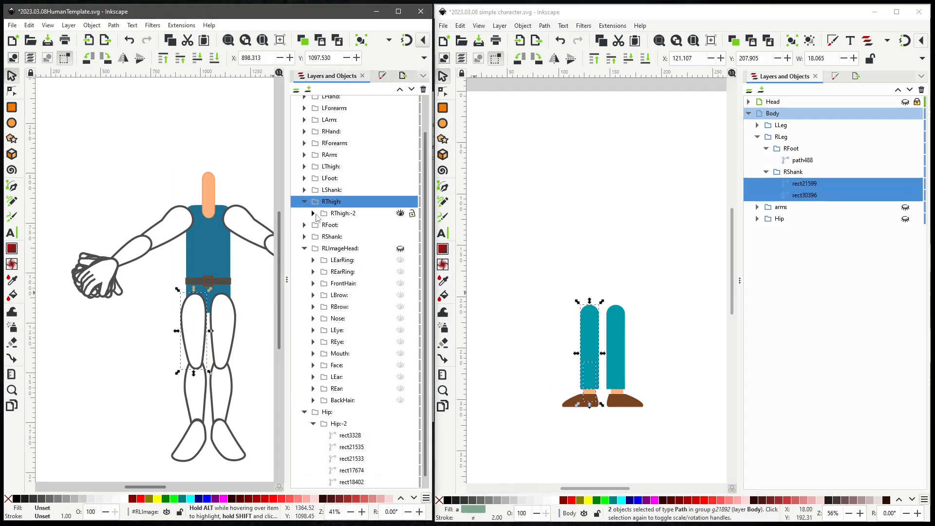
left_click(313, 213)
left_click(327, 250)
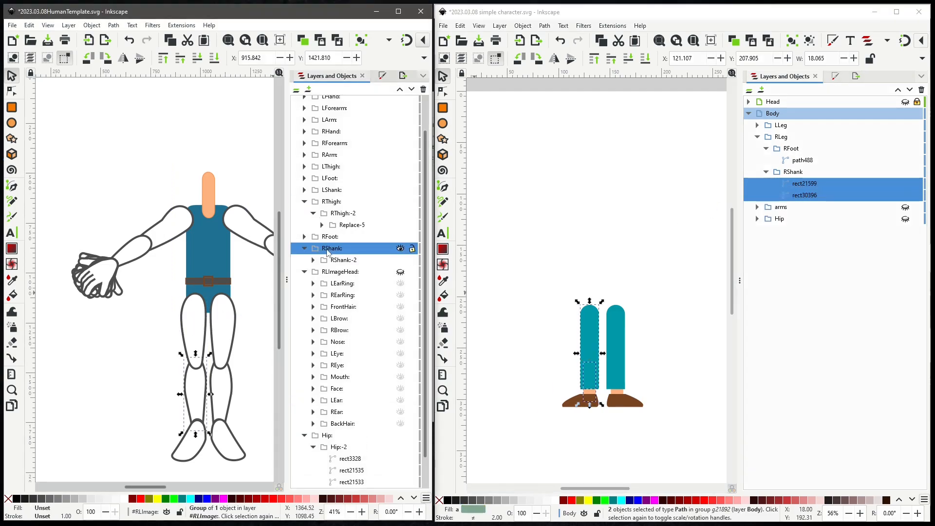
Step: Rename the RShank group in the simple character document to RThigh
double_click(798, 172)
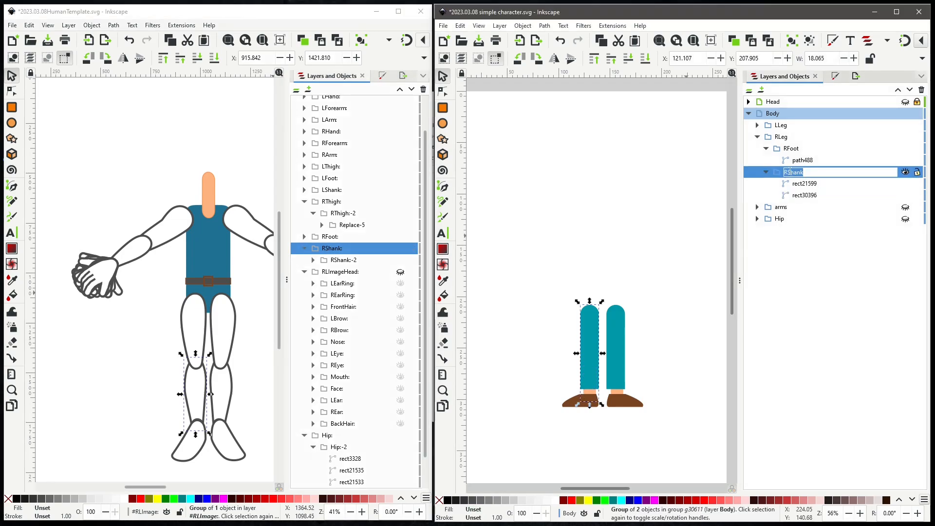
left_click(811, 170)
key("BackSpace")
key("BackSpace")
key("BackSpace")
type("Thigh")
key("Return")
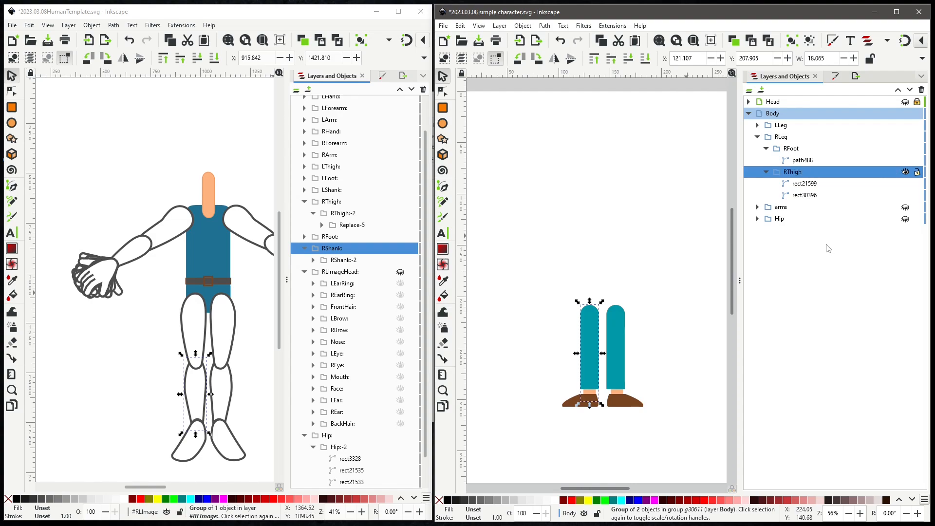
Step: Expand the LLeg group and rename its LShank subgroup to LThigh
left_click(757, 125)
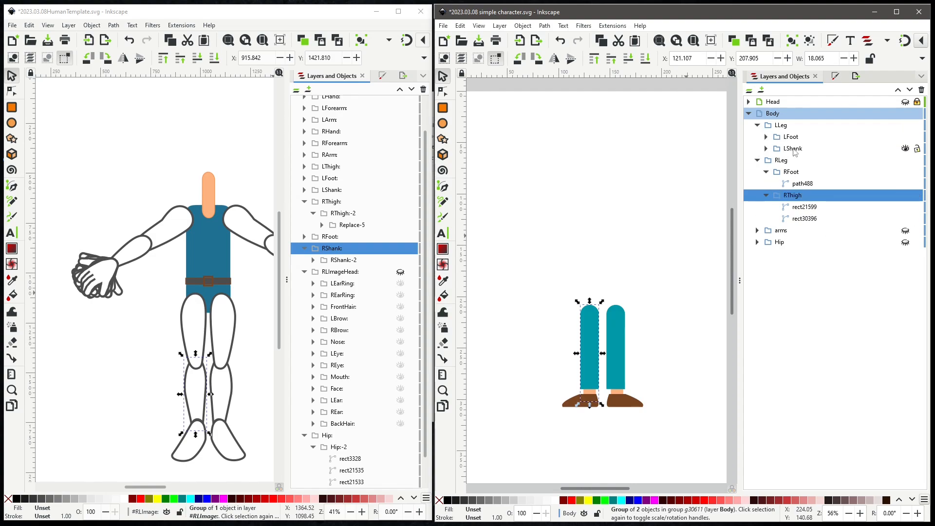
double_click(793, 148)
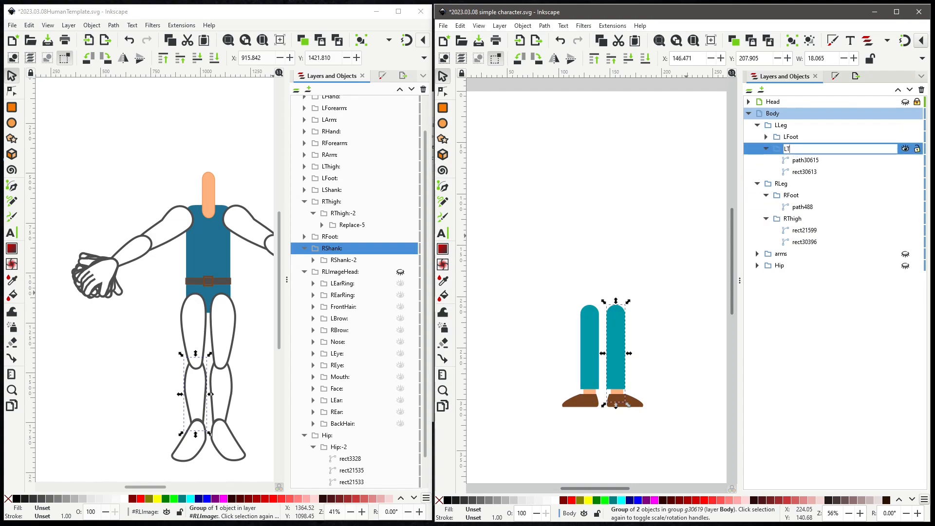
type("LThigh")
key("Return")
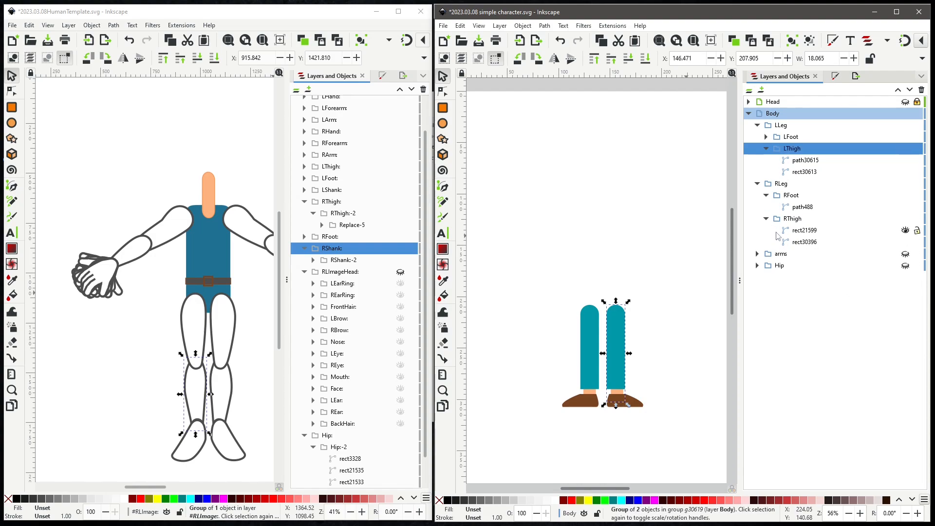
Step: Copy rect21599 and rect30396 from the simple character's RThigh group
left_click(806, 231)
left_click(806, 240, "shift")
right_click(810, 234)
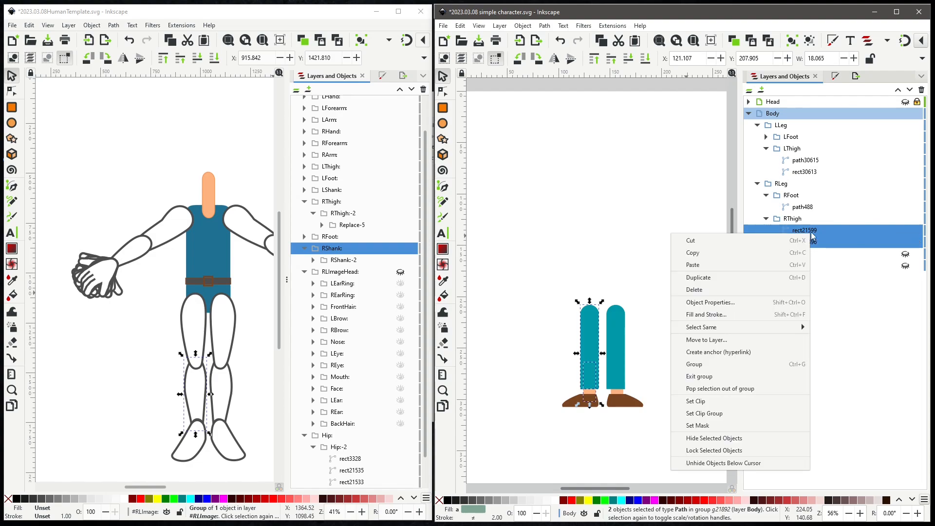
key("Escape")
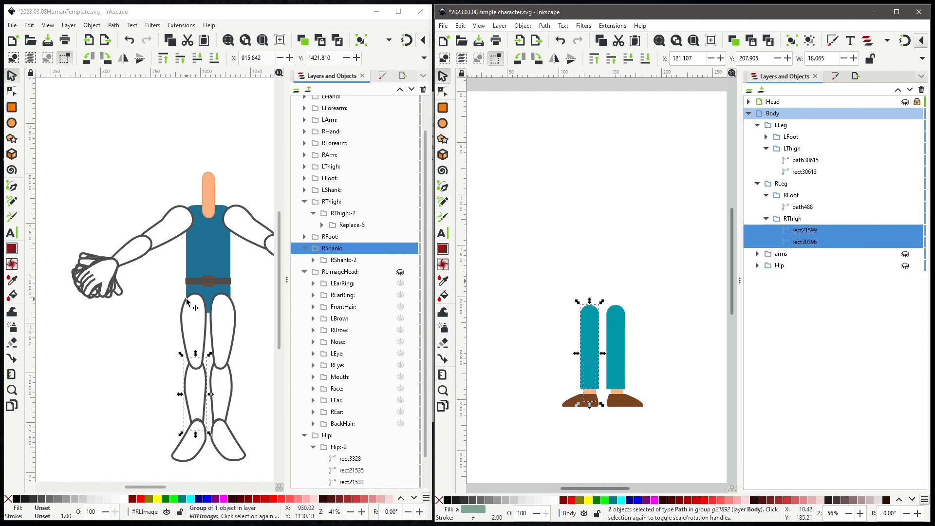
Step: Paste the copied leg shapes into the human template's RThigh:-2 group and move them inside the Replace-5 group
left_click(336, 201)
left_click(321, 225)
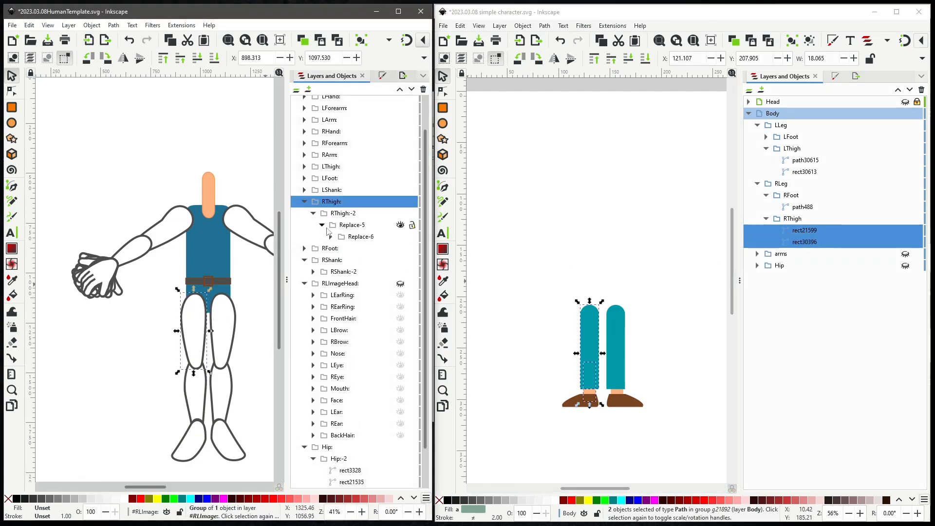
left_click(344, 214)
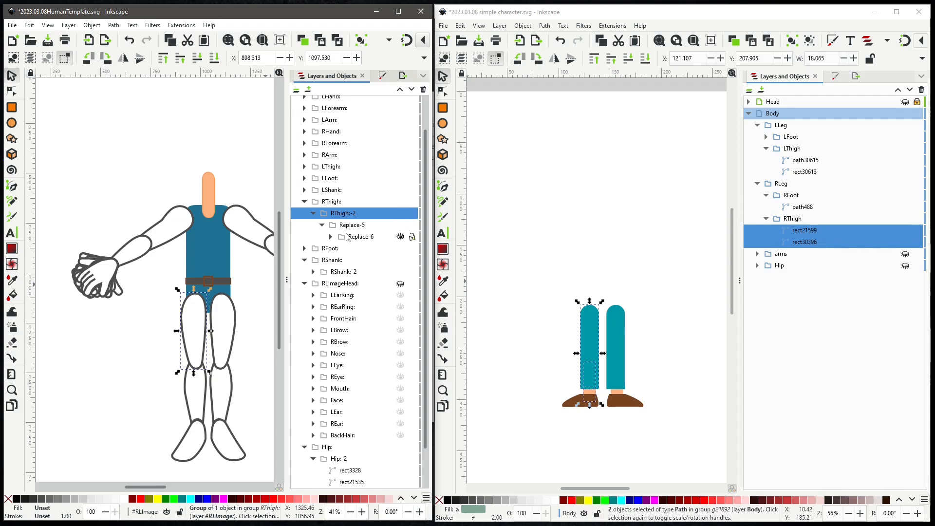
left_click(331, 236)
left_click(358, 237)
right_click(349, 228)
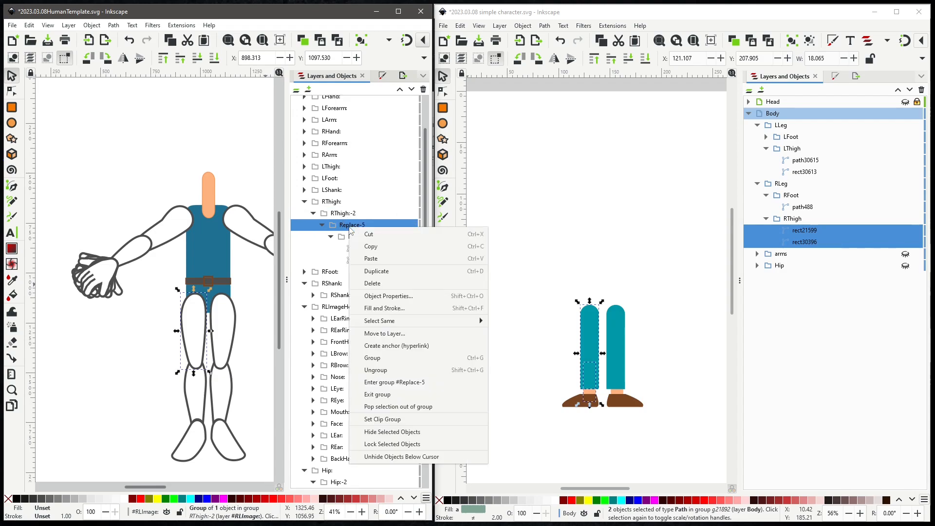
left_click(372, 258)
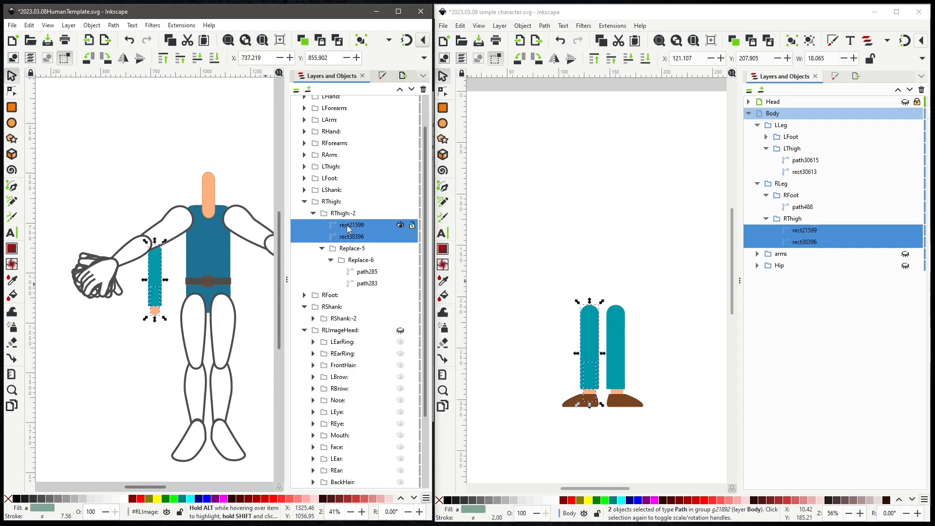
left_click_drag(348, 229, 368, 252)
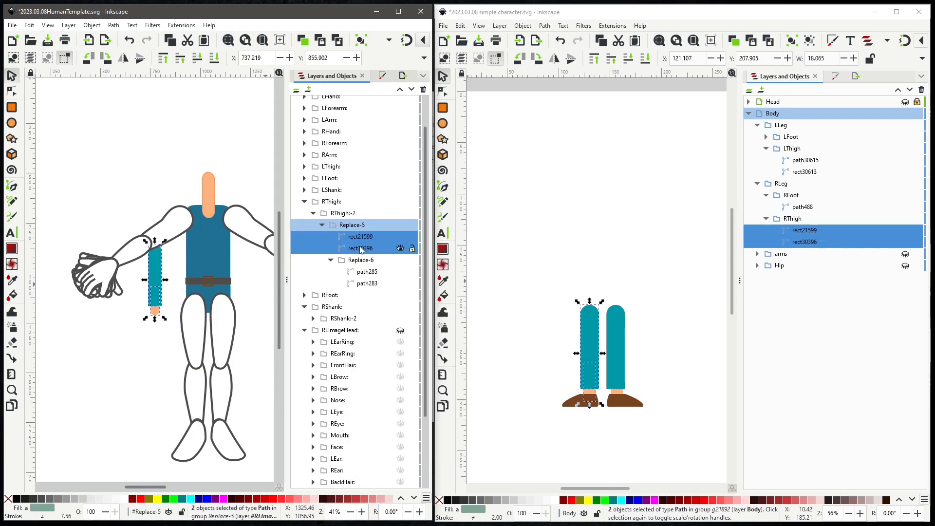
left_click(362, 261)
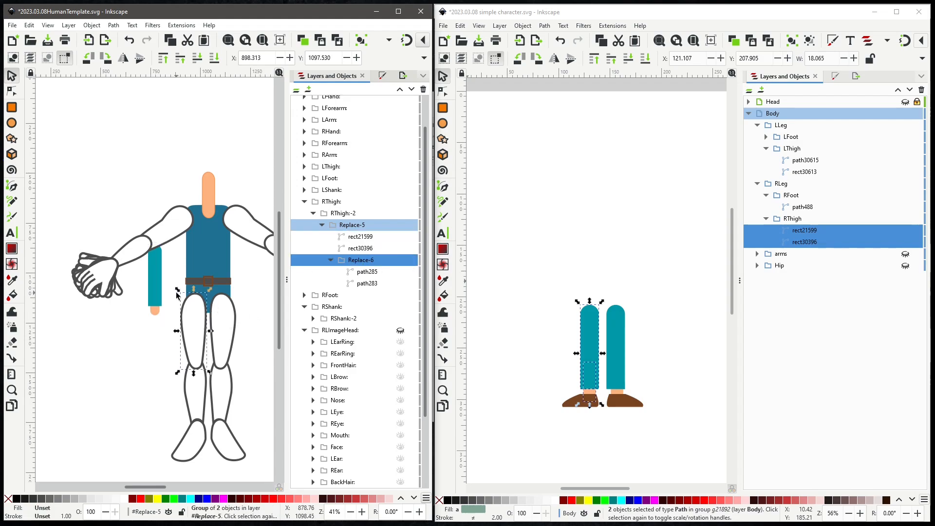
left_click(158, 286)
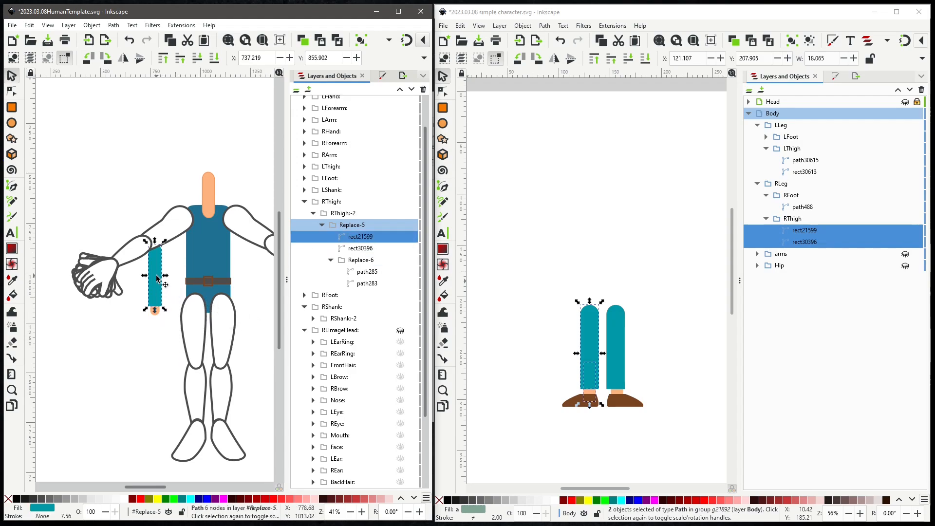
left_click_drag(157, 284, 173, 296)
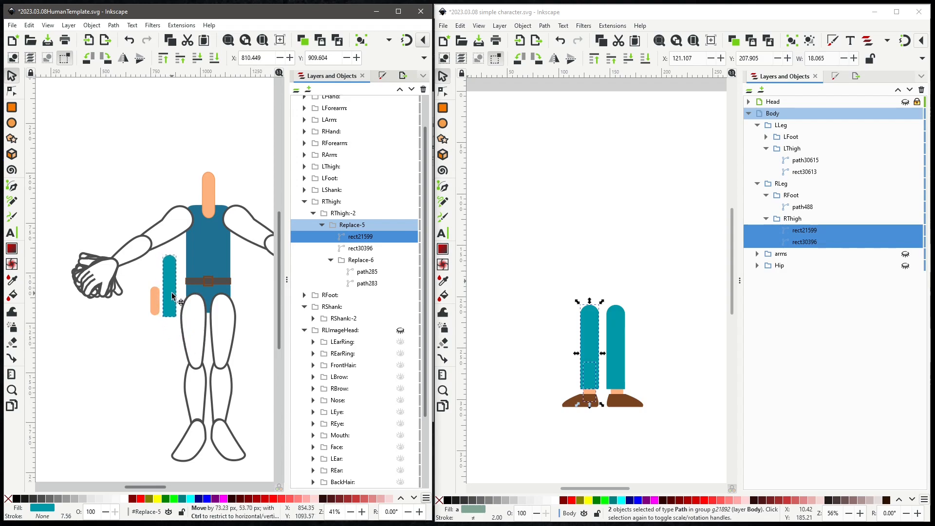
left_click(129, 41)
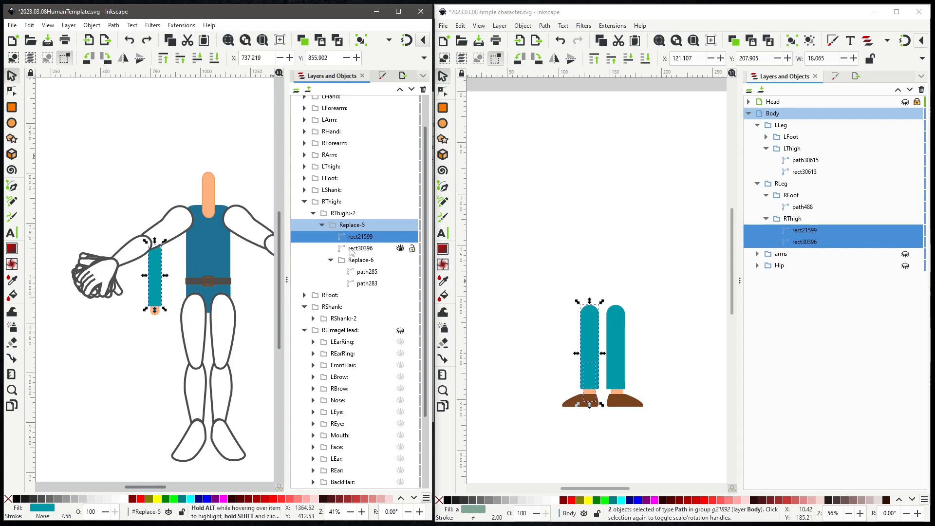
Step: Move rect21599 and rect30396 together onto the template's right leg, stretch them down to the ankle and widen them
left_click(367, 248, "shift")
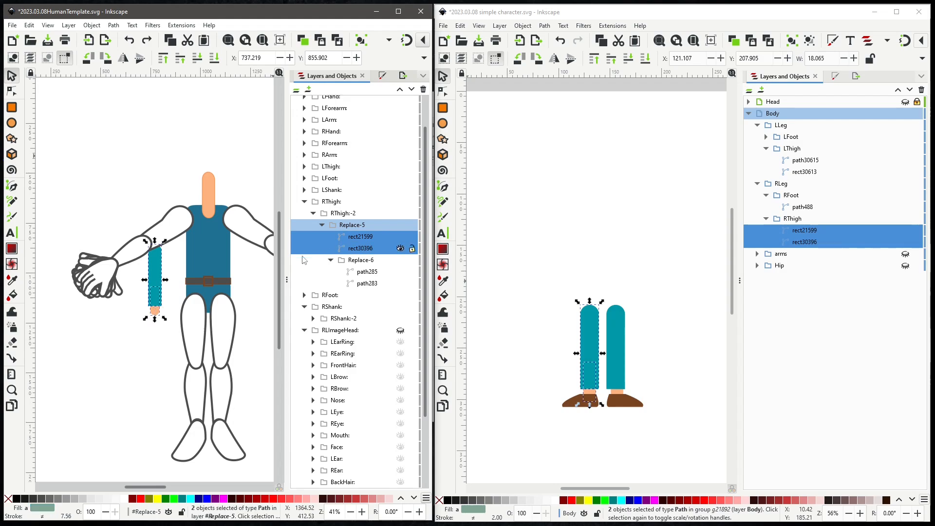
left_click_drag(163, 271, 198, 320)
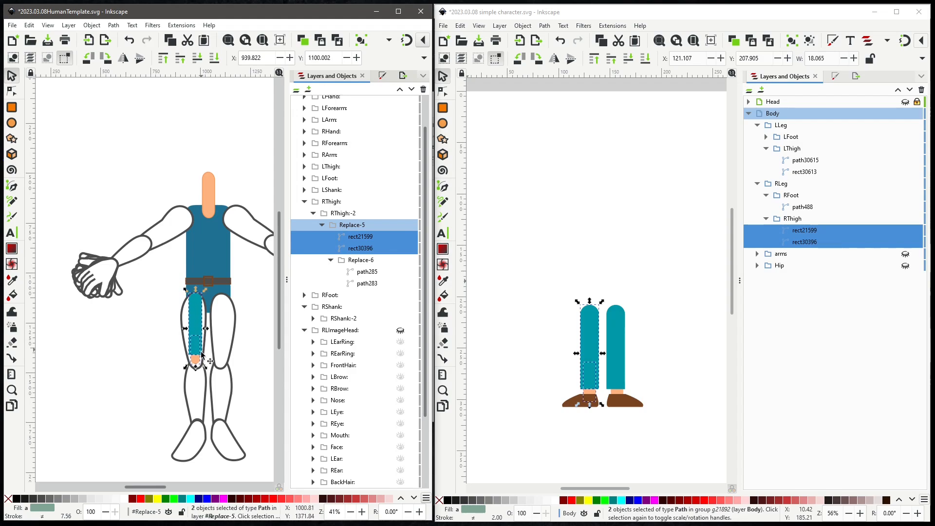
left_click_drag(195, 369, 198, 435)
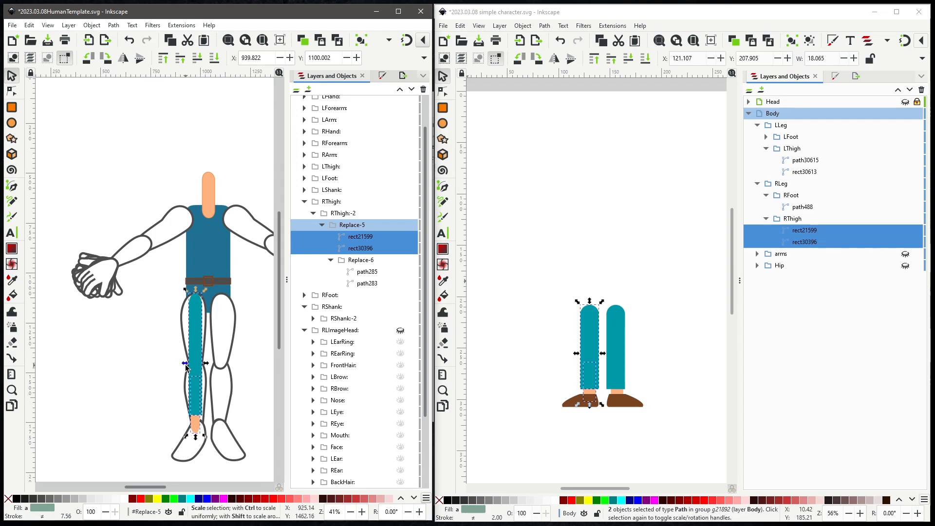
left_click_drag(185, 365, 208, 365)
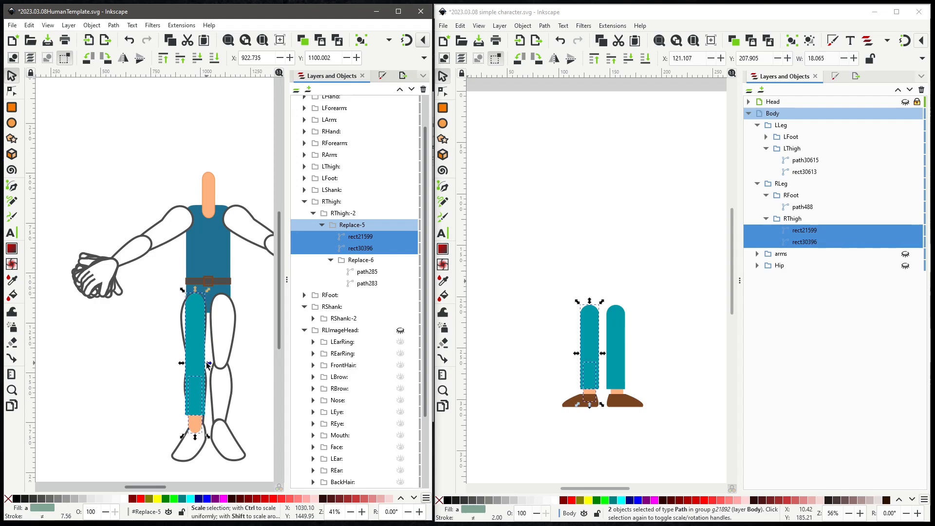
left_click(219, 294)
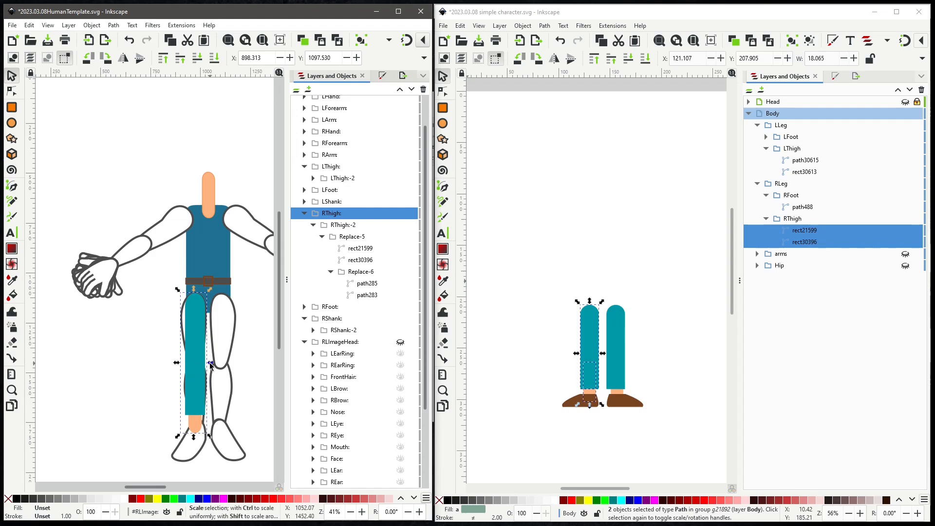
left_click_drag(210, 363, 179, 366)
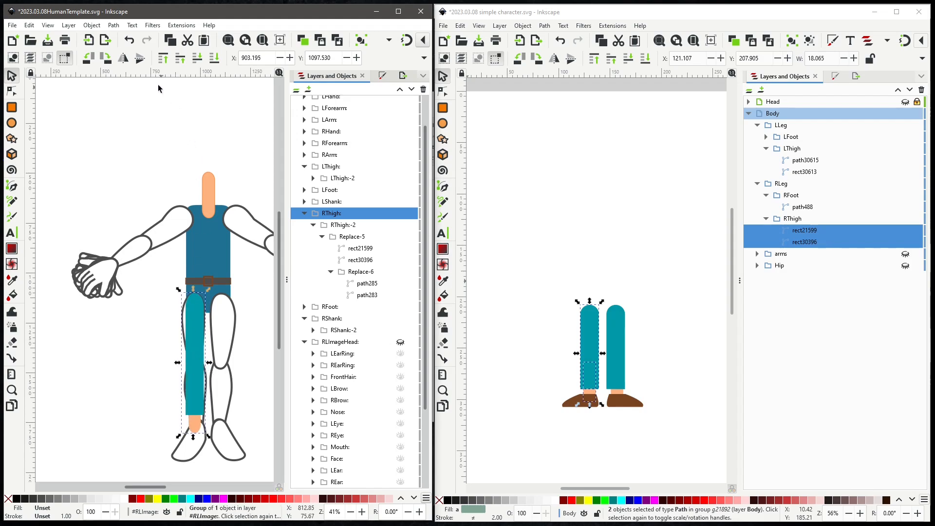
left_click(131, 40)
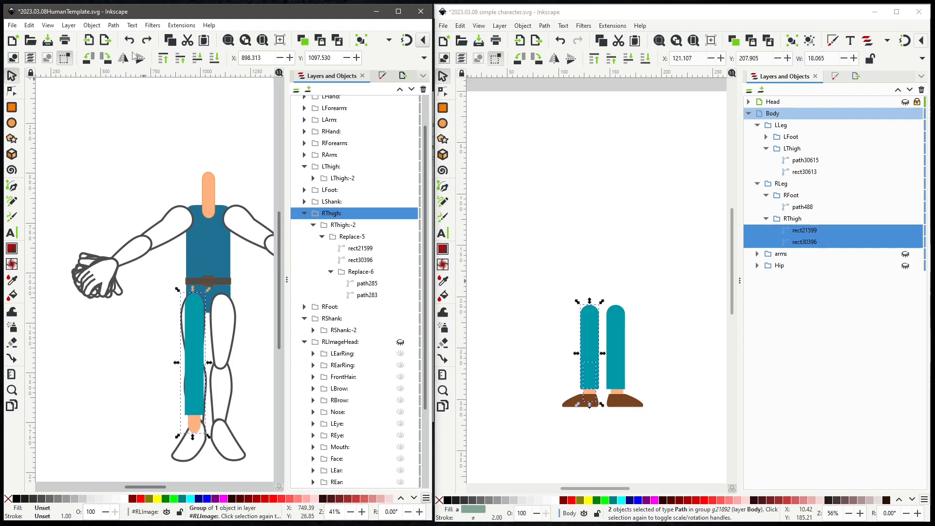
Step: Select rect21599 and rect30396 in the RThigh group and fine-tune their shared width to fit the hip
left_click(358, 249)
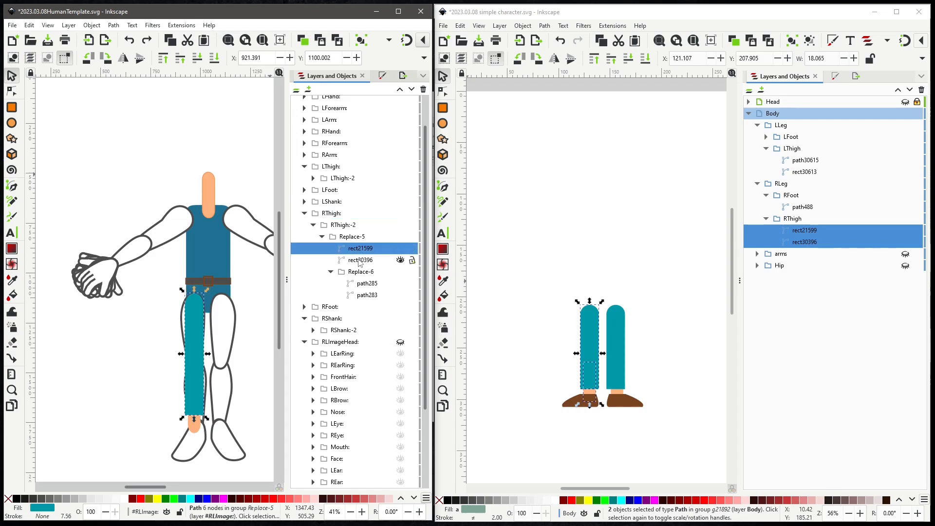
left_click(359, 260, "shift")
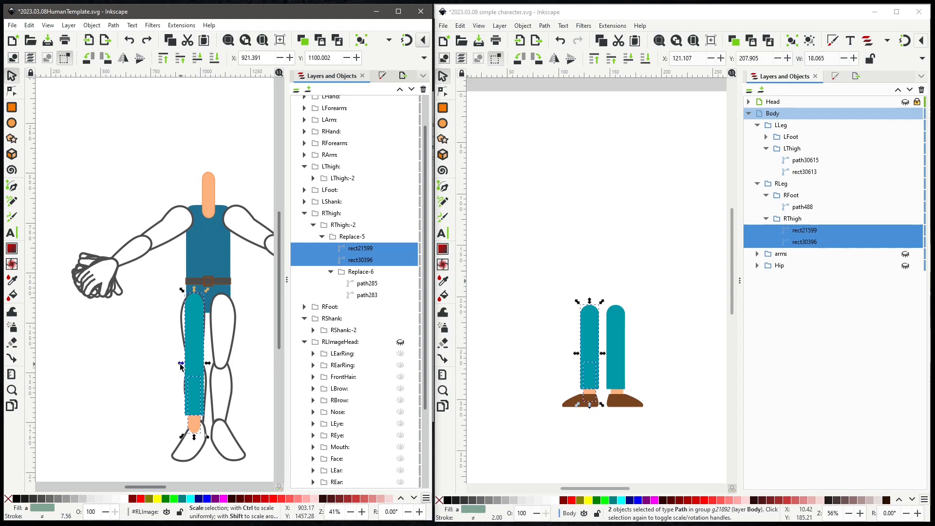
left_click_drag(180, 364, 205, 366)
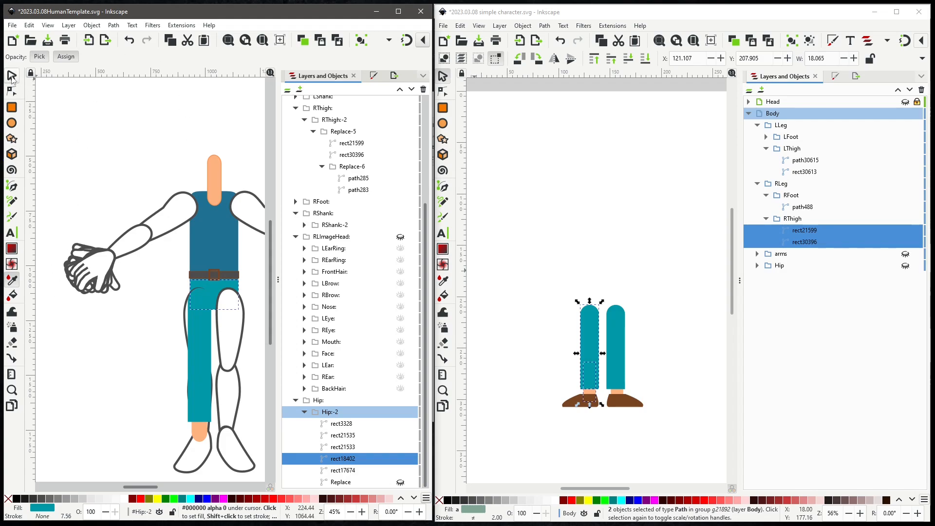
Step: Collapse the Hip group and hide the template's original thigh group, Replace-6, inside RThigh
left_click(12, 76)
left_click(141, 386)
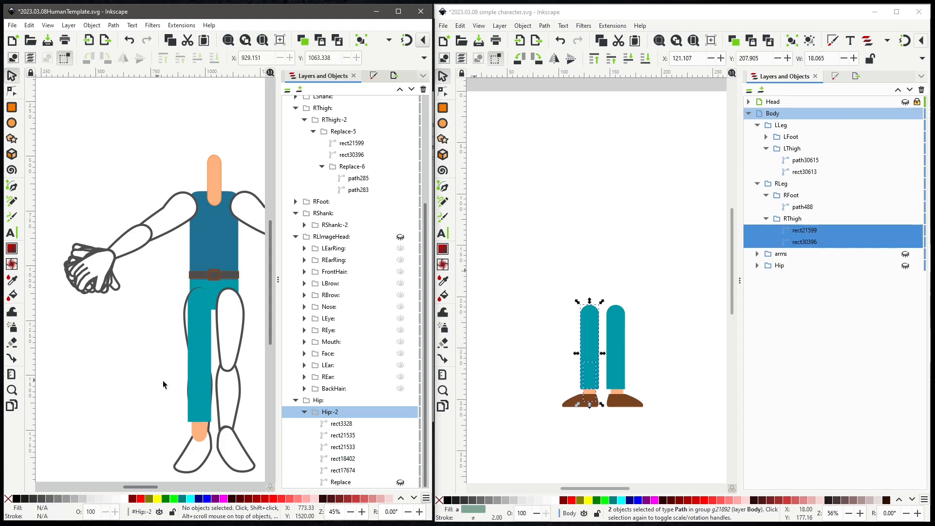
left_click(185, 333)
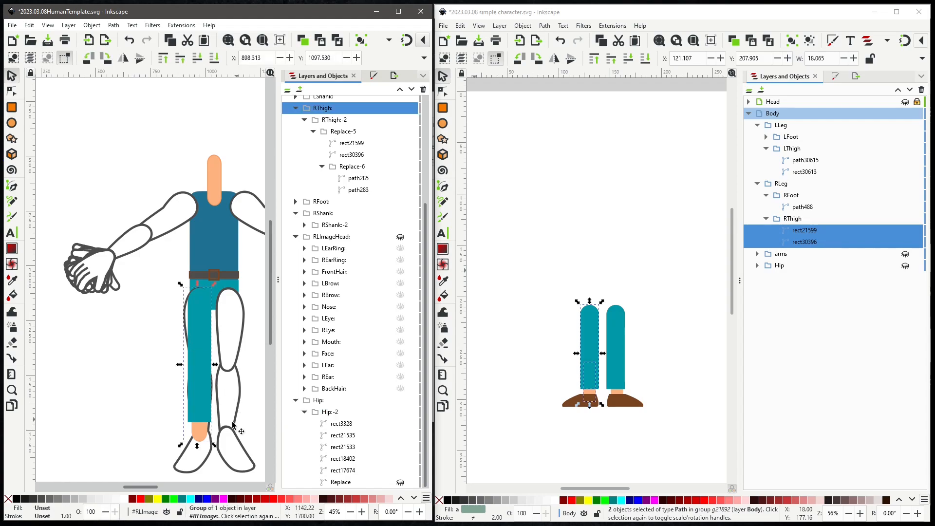
left_click(351, 482)
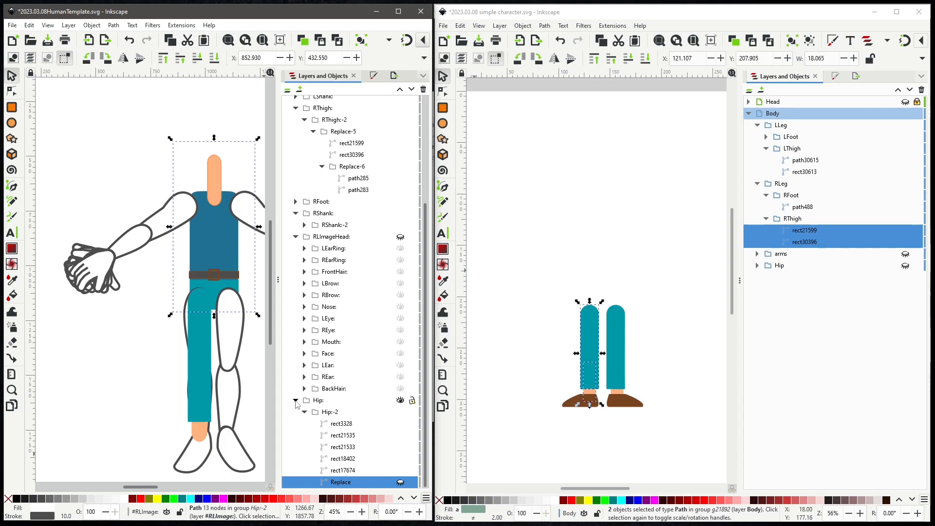
left_click(295, 401)
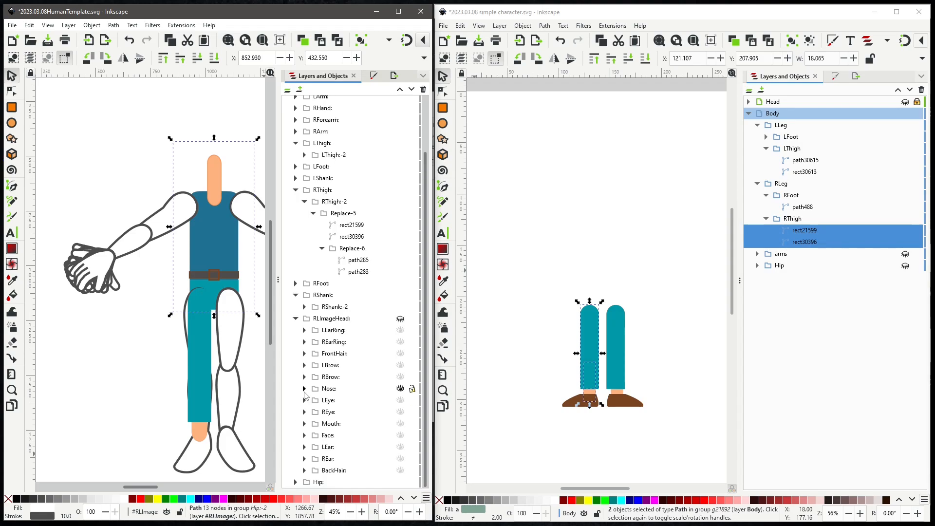
left_click(360, 272)
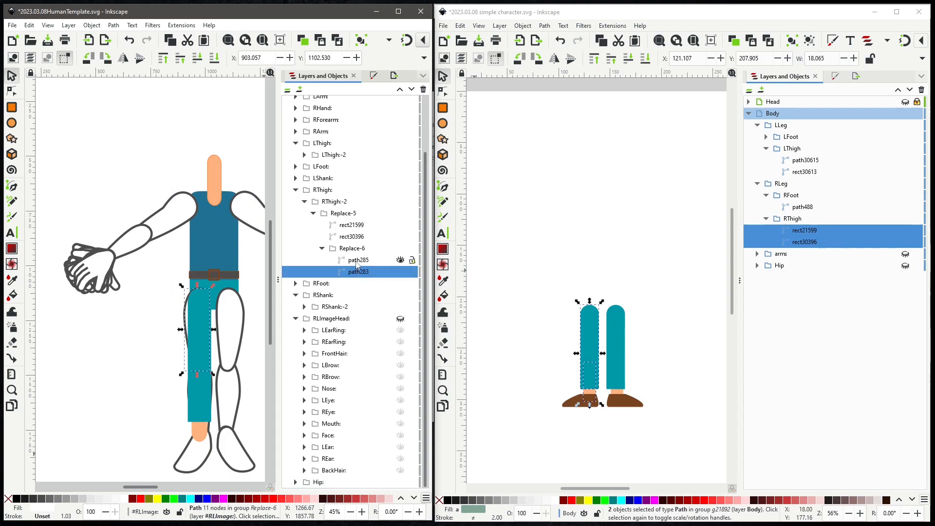
left_click(357, 249)
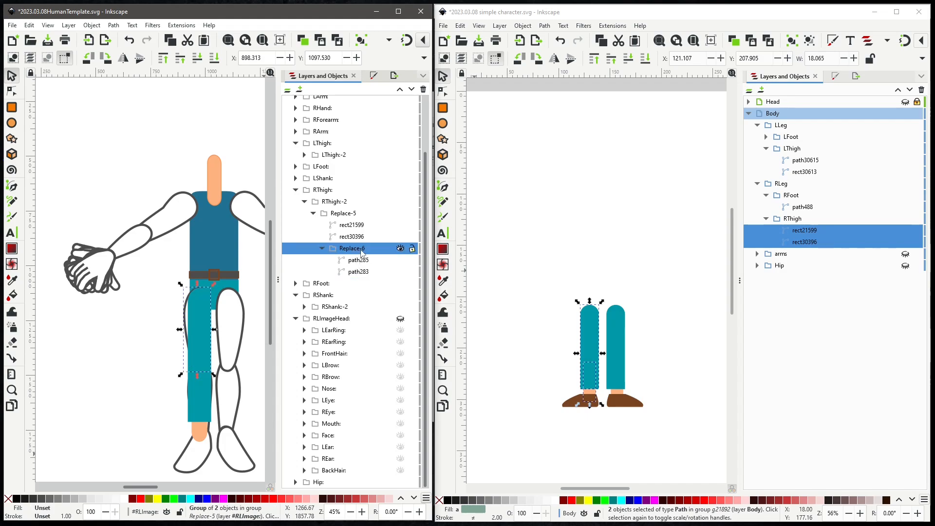
left_click(400, 248)
Step: Shift rect21599 and rect30396 together slightly inward so the right leg lines up with the hip's outer edge
left_click(348, 238)
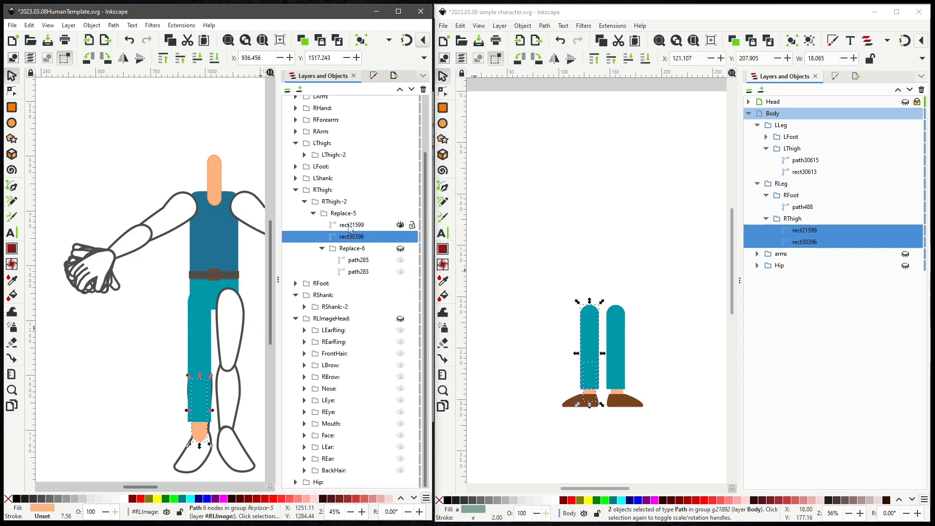
left_click(349, 226, "shift")
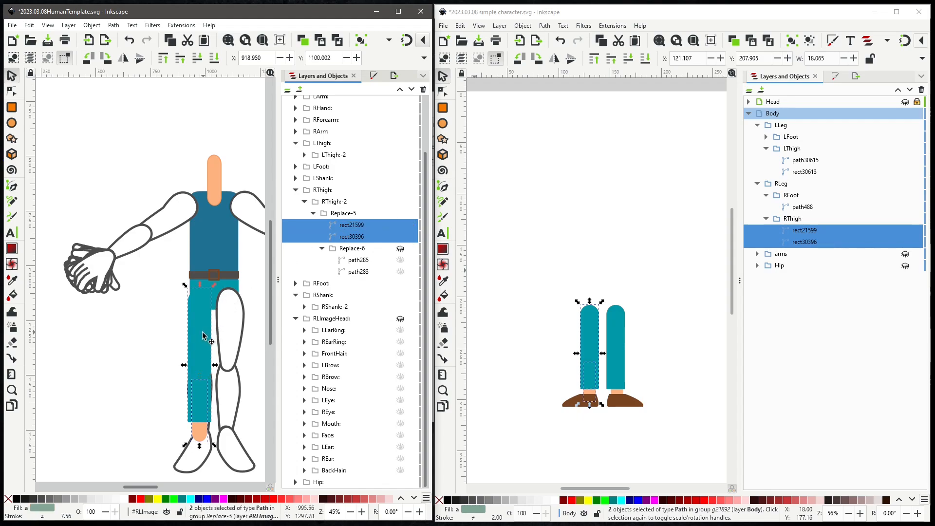
left_click_drag(201, 337, 204, 336)
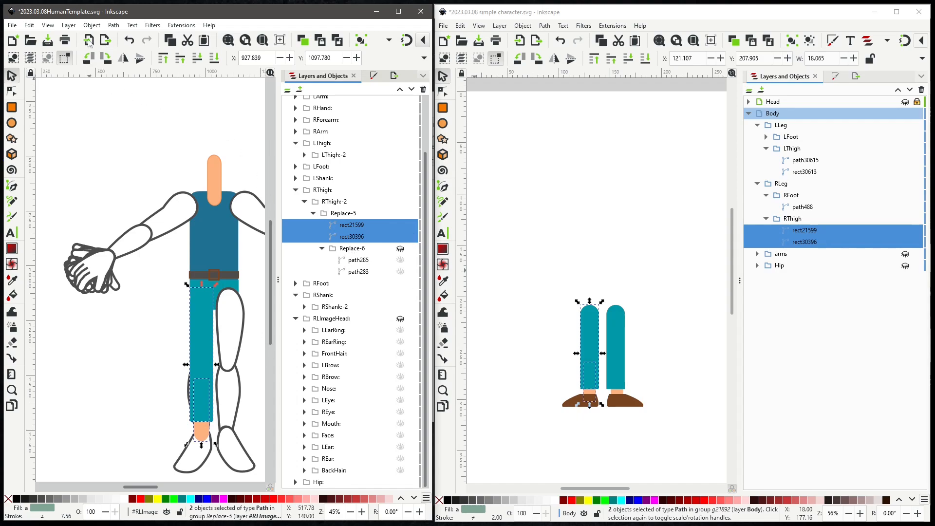
Step: Save the human template and accept the modified character structure in Cartoon Animator 5
left_click(52, 42)
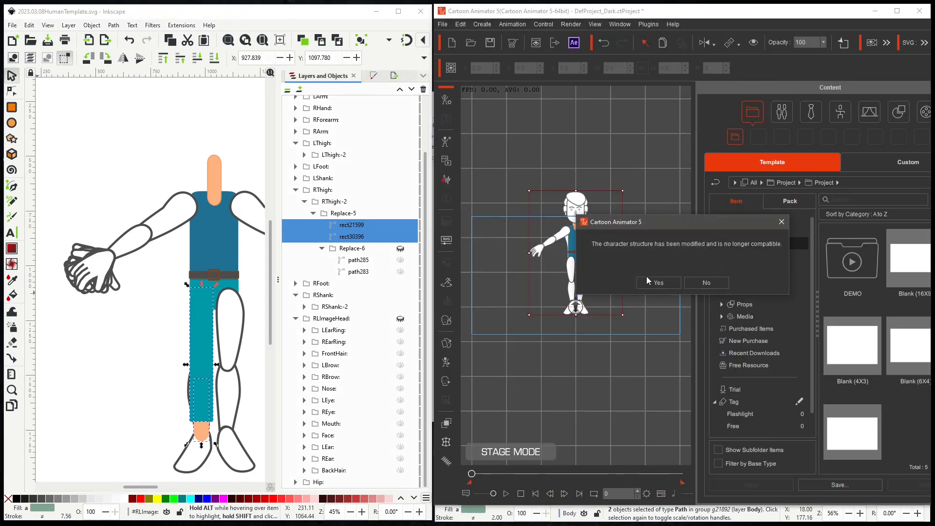
left_click(647, 280)
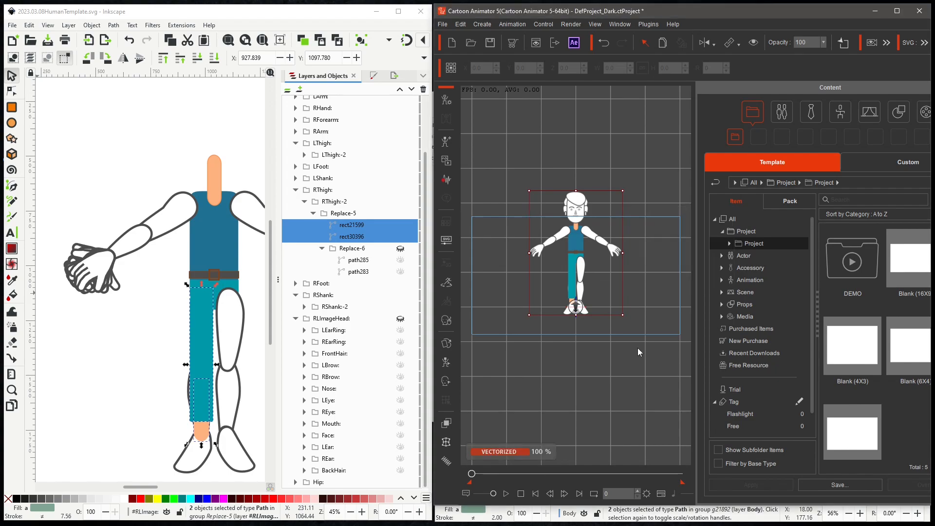
Step: Delete Replace-6 from the template's RThigh group, and circle271, circle269 and Replace-3 from the Replace-2 group in RShank
left_click(354, 249)
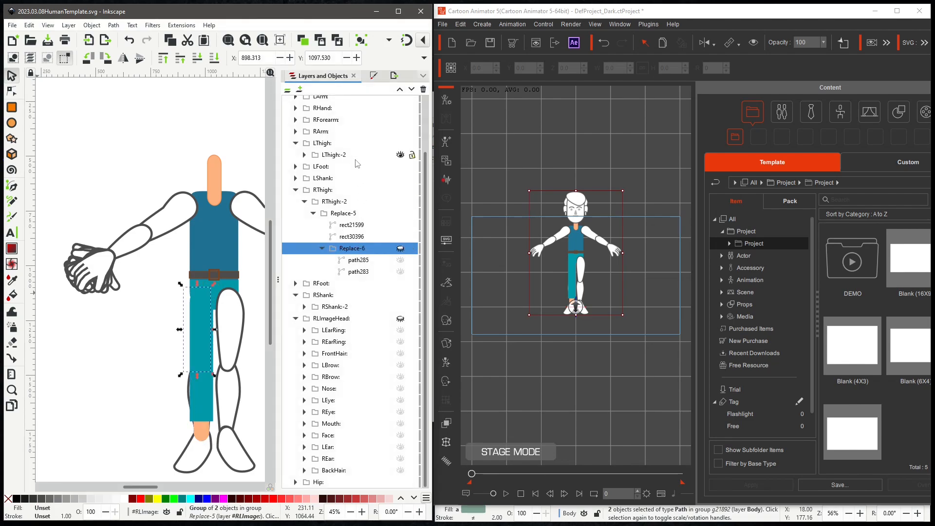
left_click(424, 90)
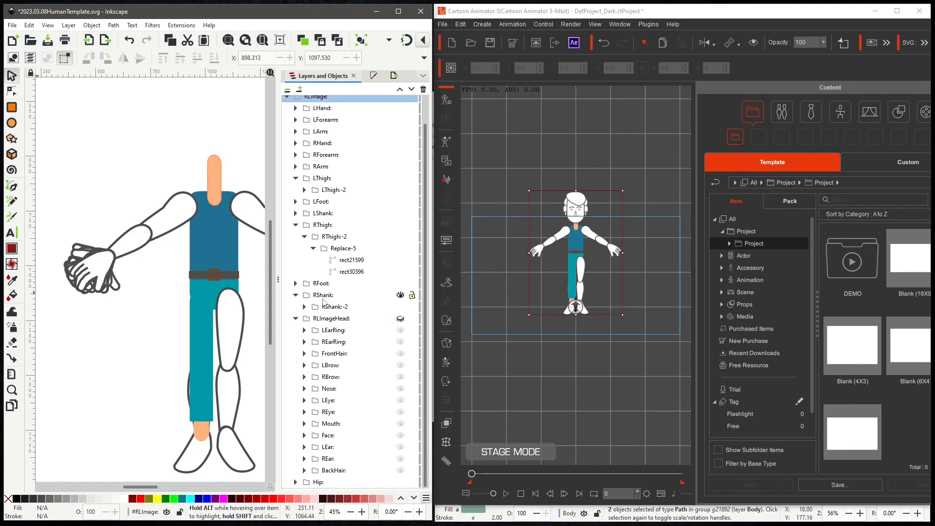
left_click(323, 296)
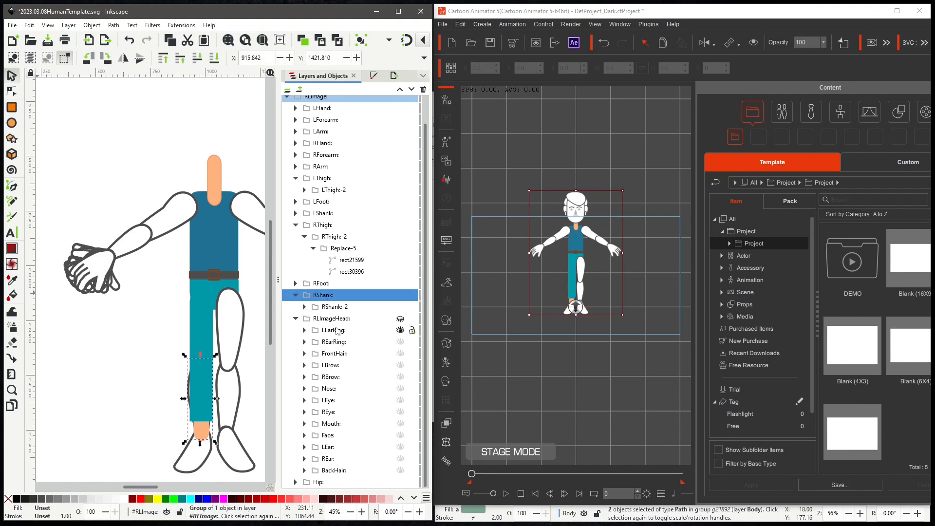
left_click(305, 307)
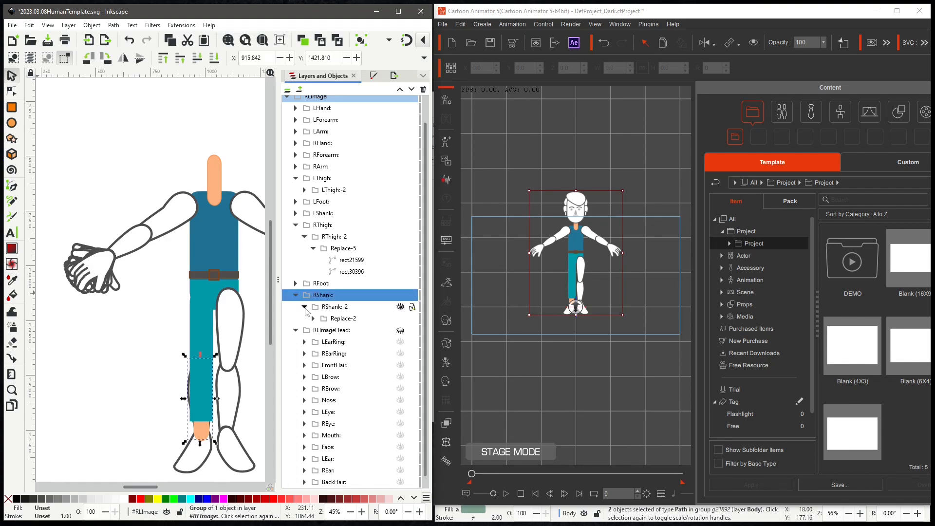
left_click(339, 319)
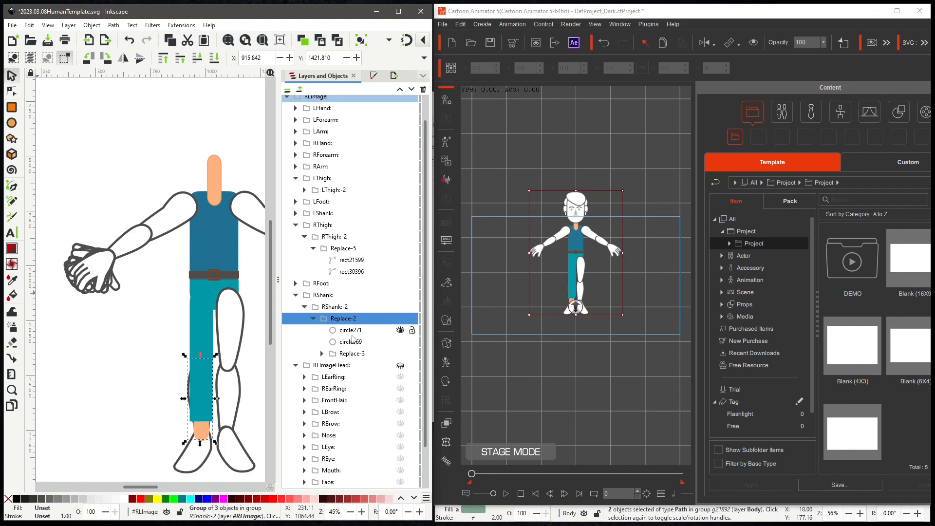
left_click(354, 331)
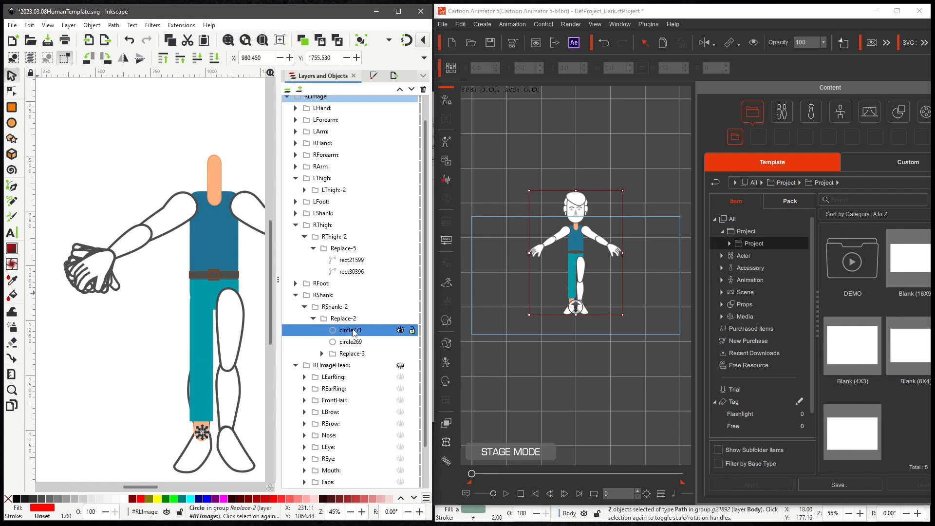
key("Delete")
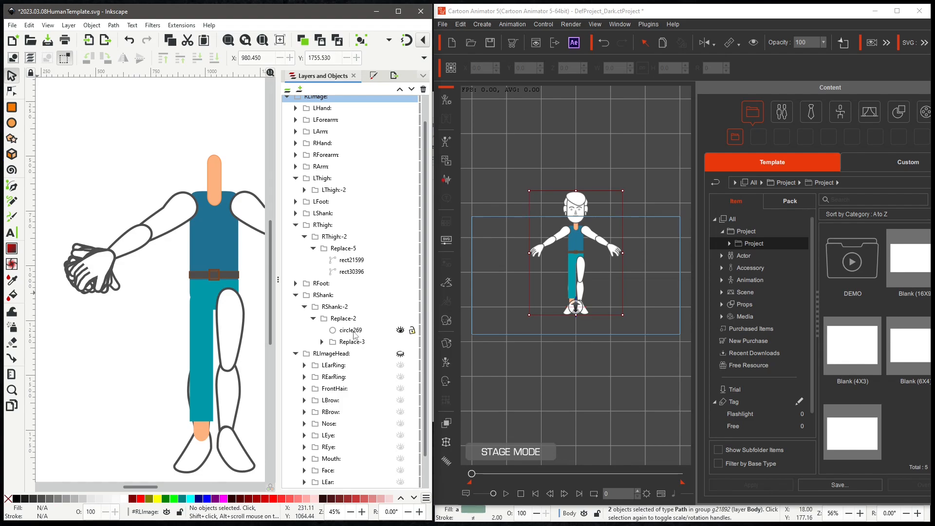
left_click(354, 331)
key("Delete")
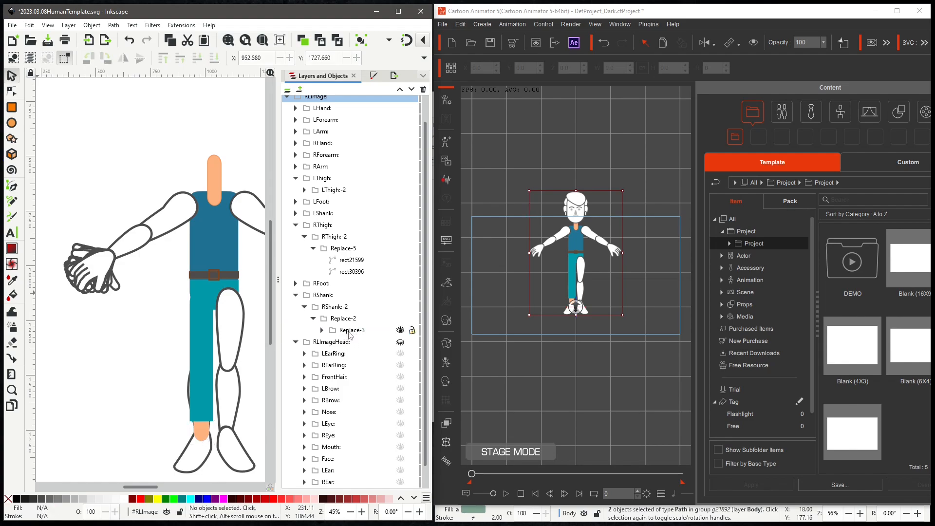
left_click(351, 331)
key("Delete")
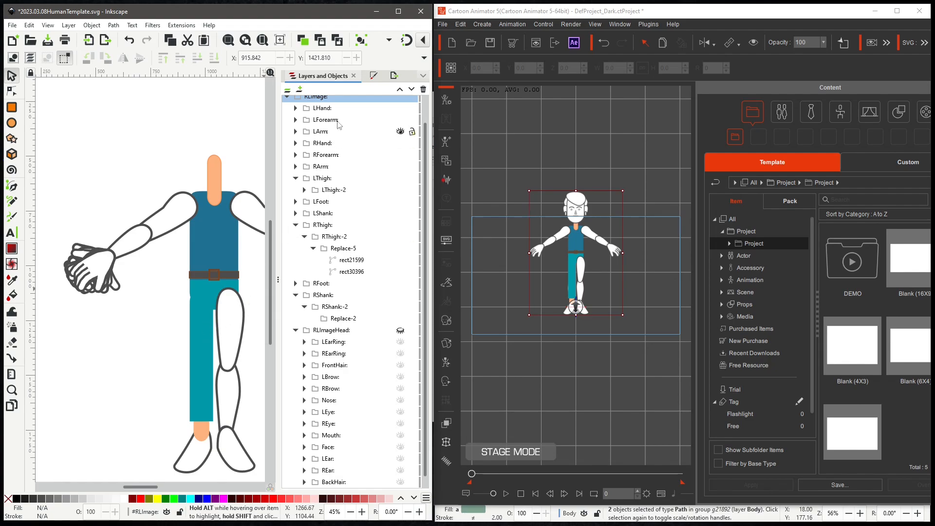
Step: Copy path30615 and rect30613 from the LThigh group of the simple character
left_click(240, 300)
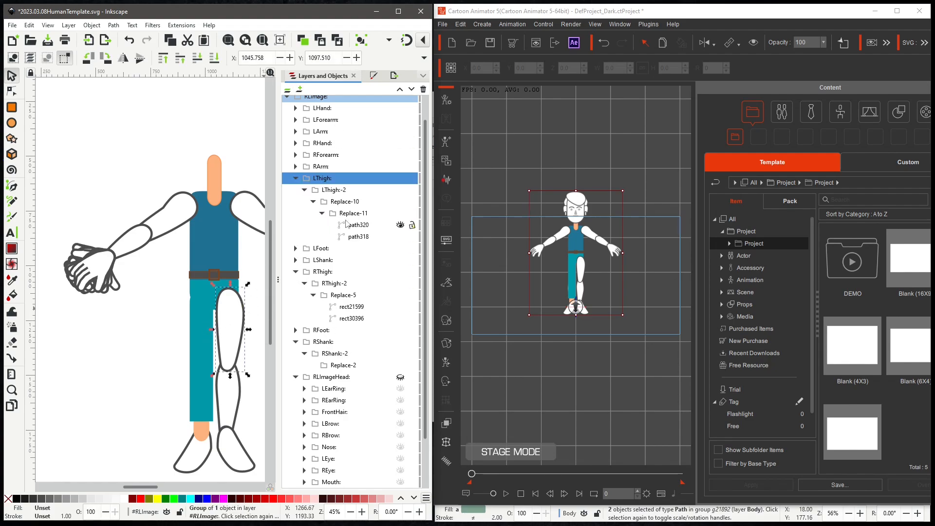
left_click(769, 514)
left_click(616, 348)
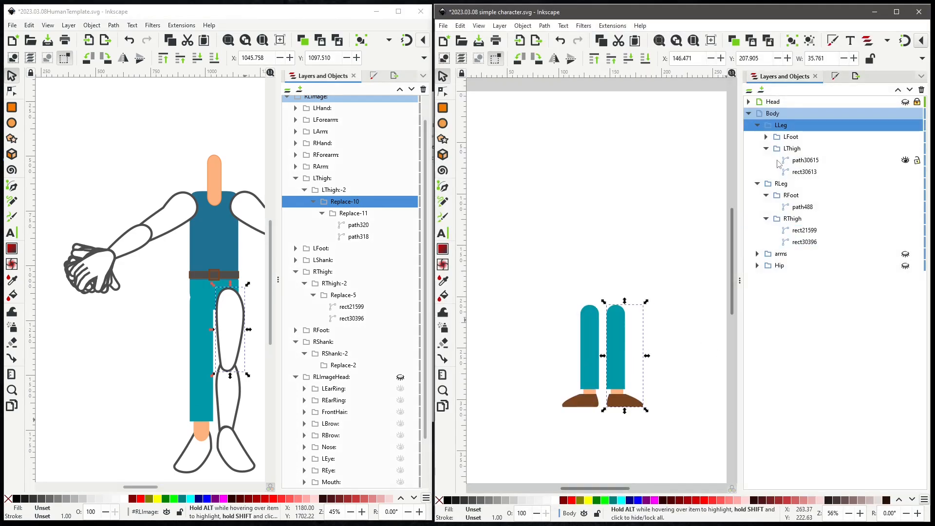
left_click(804, 161)
left_click(807, 172, "shift")
right_click(807, 171)
left_click(691, 186)
Step: Replace Replace-11 in the template's LThigh group with the copied leg shapes, placed inside Replace-10 and aligned under the hip
right_click(352, 214)
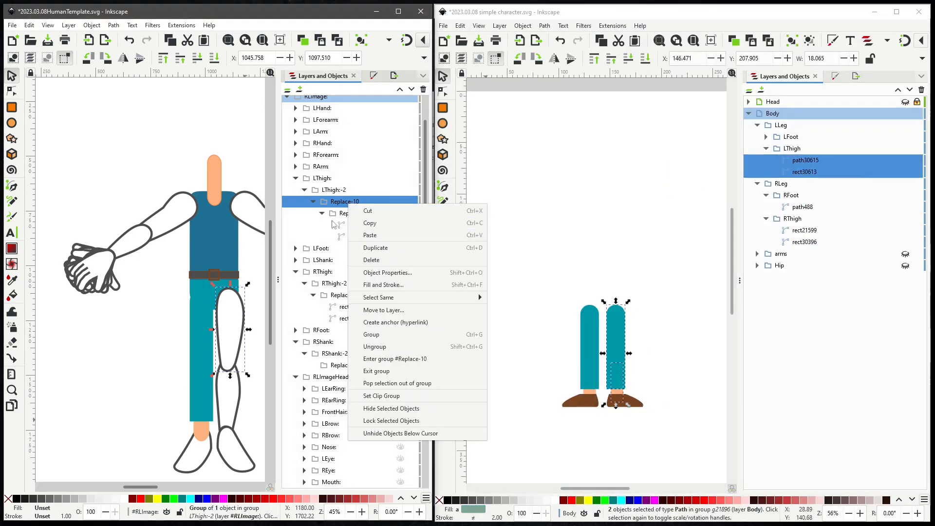
left_click(375, 248)
mouse_move(151, 322)
left_mouse_down()
mouse_move(227, 368)
mouse_move(238, 446)
left_mouse_up()
left_click_drag(238, 365, 204, 354)
left_click(349, 238)
key("Delete")
left_click(230, 350)
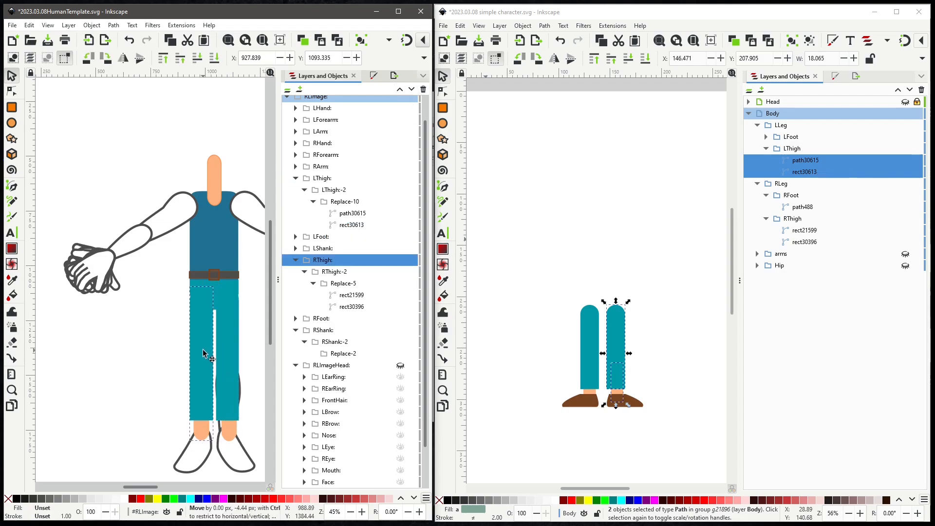
left_click(168, 361)
Step: Delete the original artwork inside the template's LShank:-2 group and collapse the RThigh, LShank and LThigh groups
left_click(296, 249)
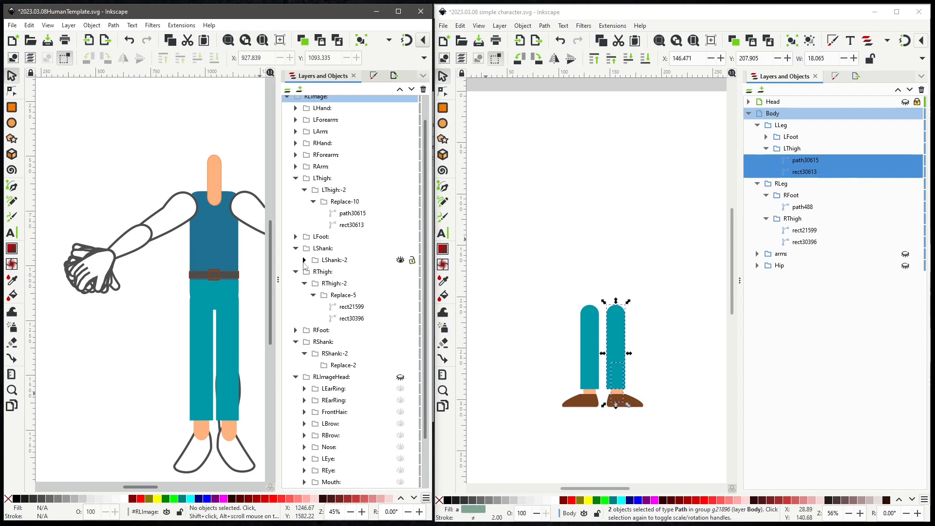
left_click(304, 260)
left_click(337, 272)
key("Delete")
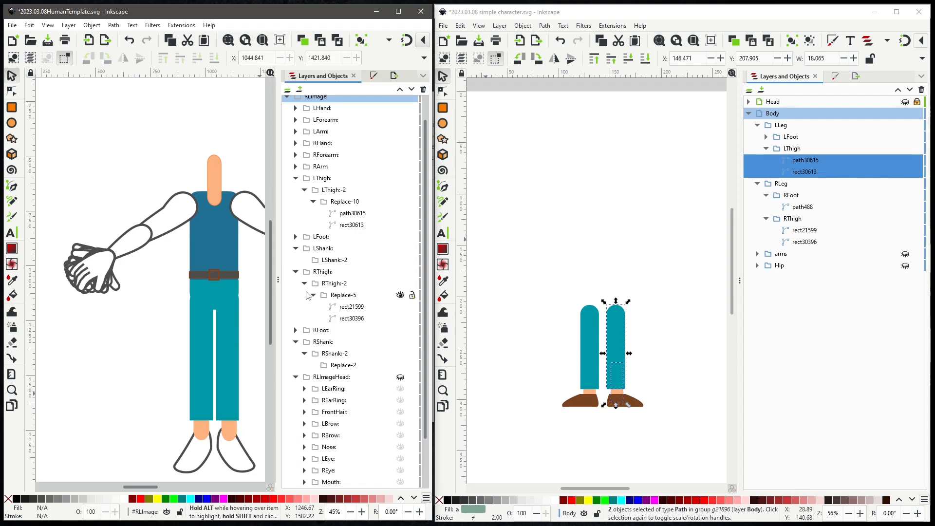
left_click(296, 272)
left_click(296, 249)
left_click(296, 178)
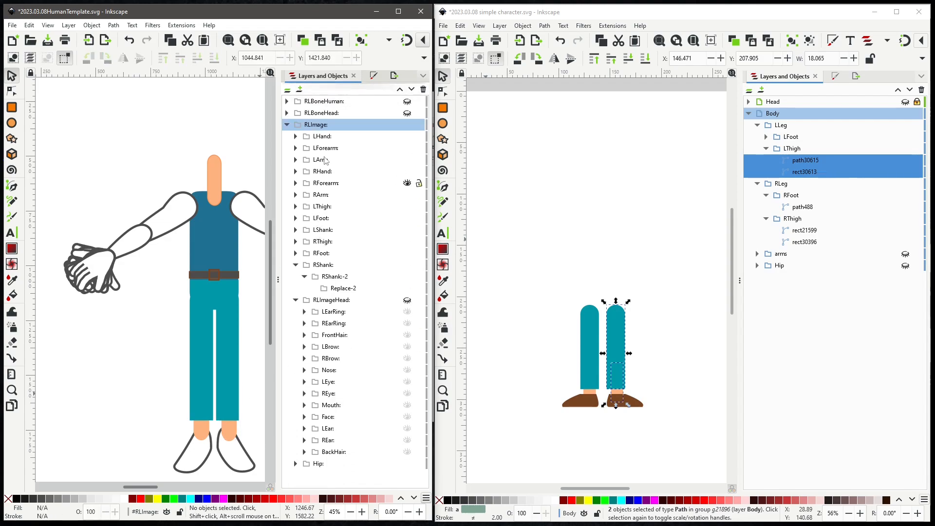
Step: Show the RLBoneHuman, RLBoneHead and RLImageHead groups, and collapse RShank and RLImageHead
left_click(407, 101)
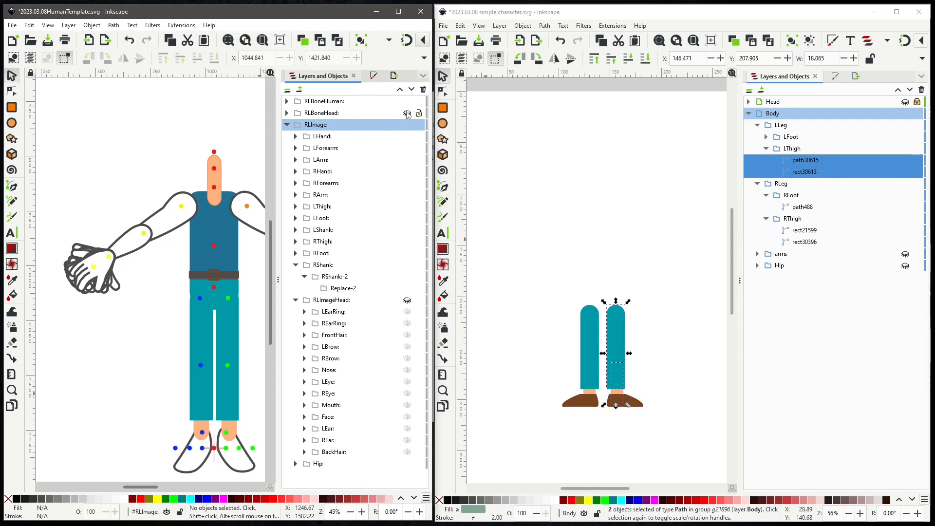
left_click(407, 112)
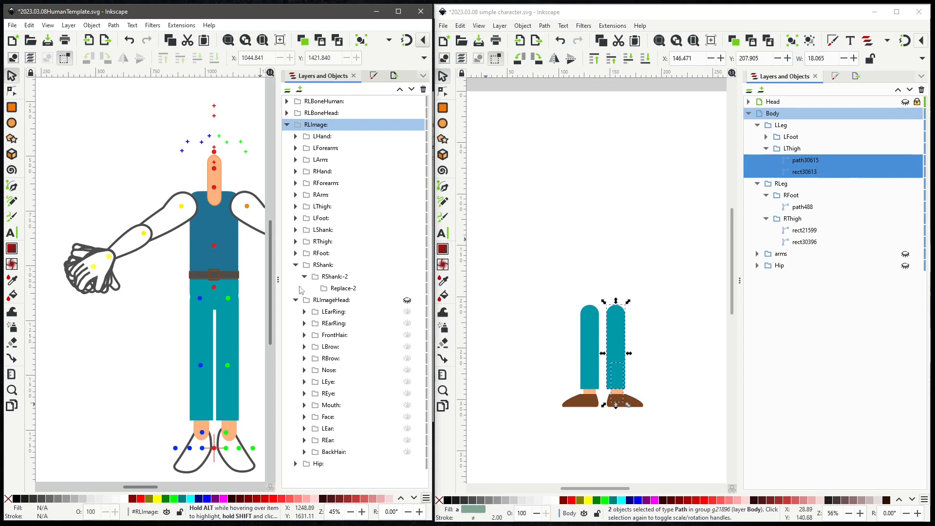
left_click(296, 264)
left_click(295, 277)
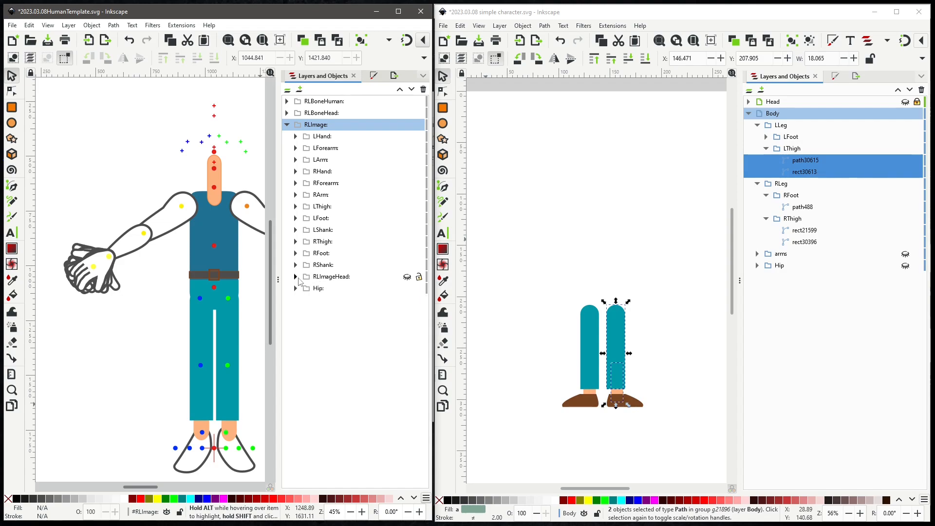
left_click(407, 277)
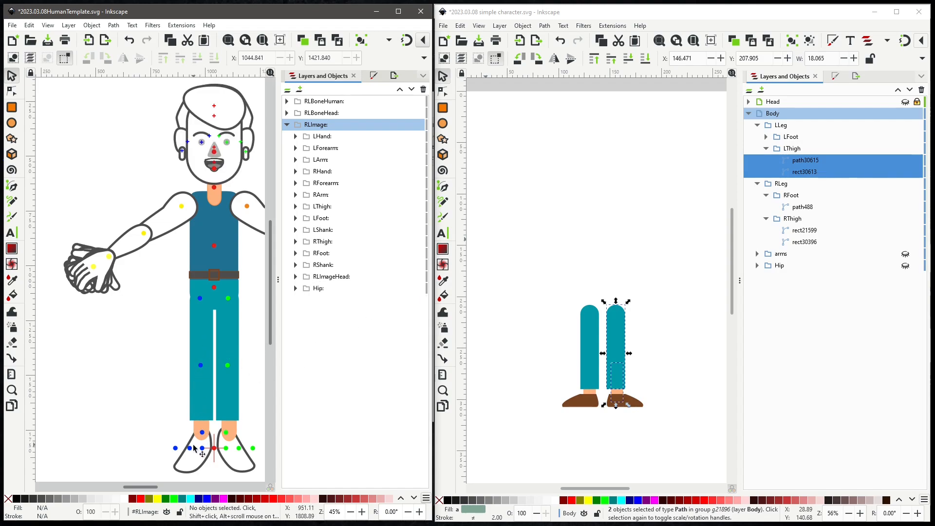
Step: Move the LFoot:-3 bone point slightly outward so it sits centred on the left ankle
left_click(225, 437)
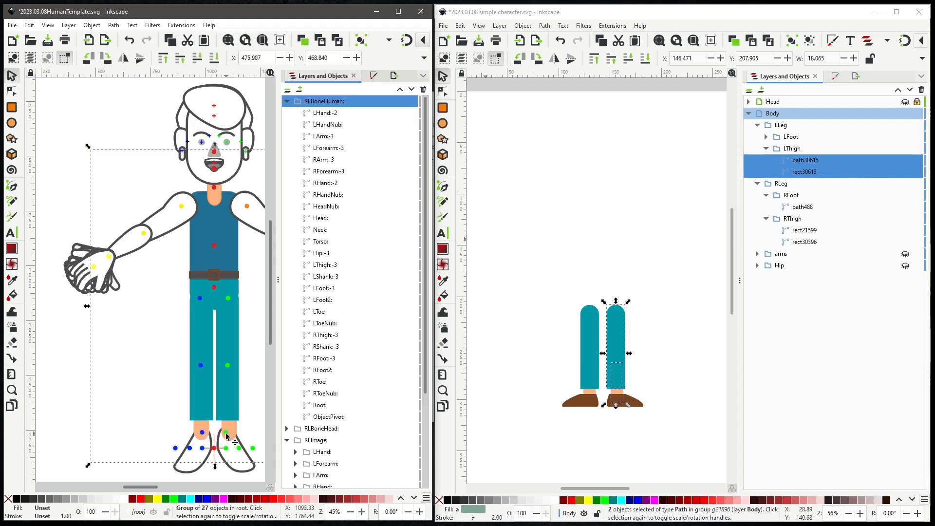
double_click(226, 435)
left_click_drag(227, 432, 231, 437)
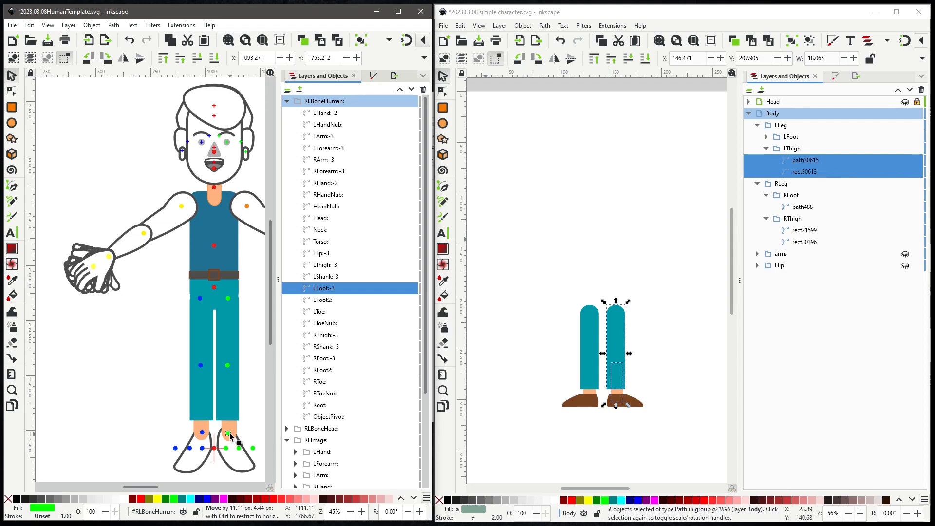
left_click_drag(230, 433, 231, 433)
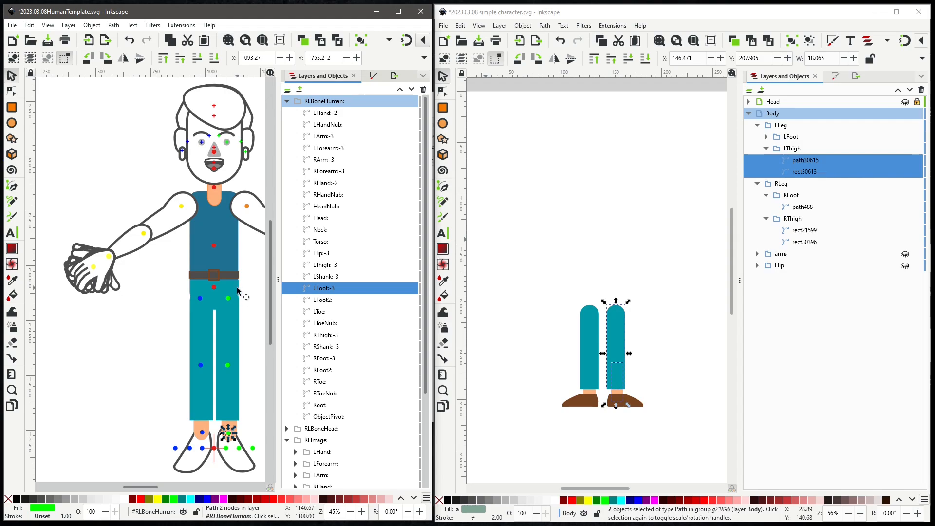
left_click(148, 152)
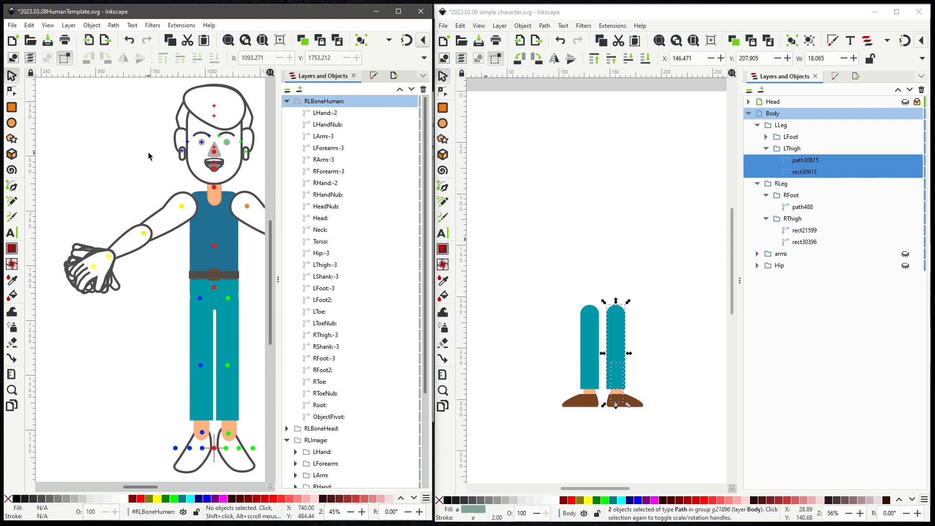
Step: Save the human template with the adjusted left leg and foot bone, and accept the modified structure in Cartoon Animator 5
left_click(47, 40)
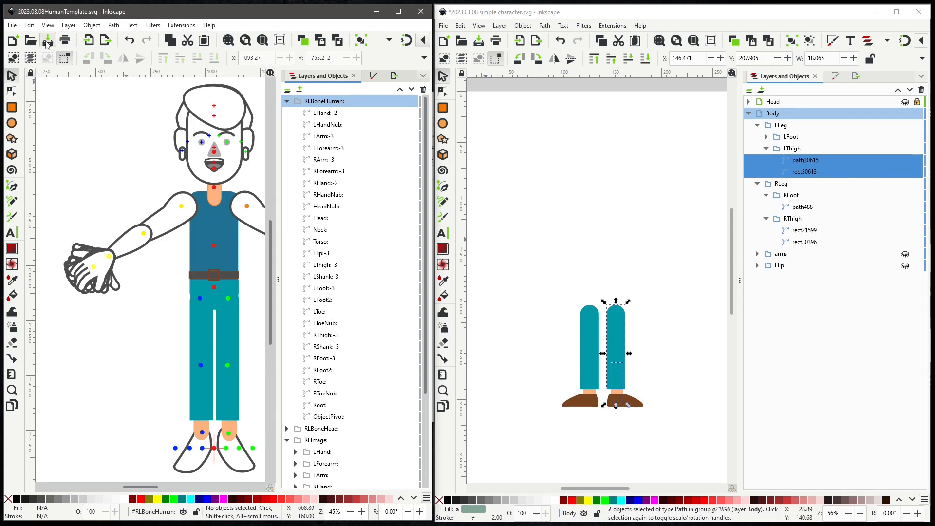
left_click(874, 16)
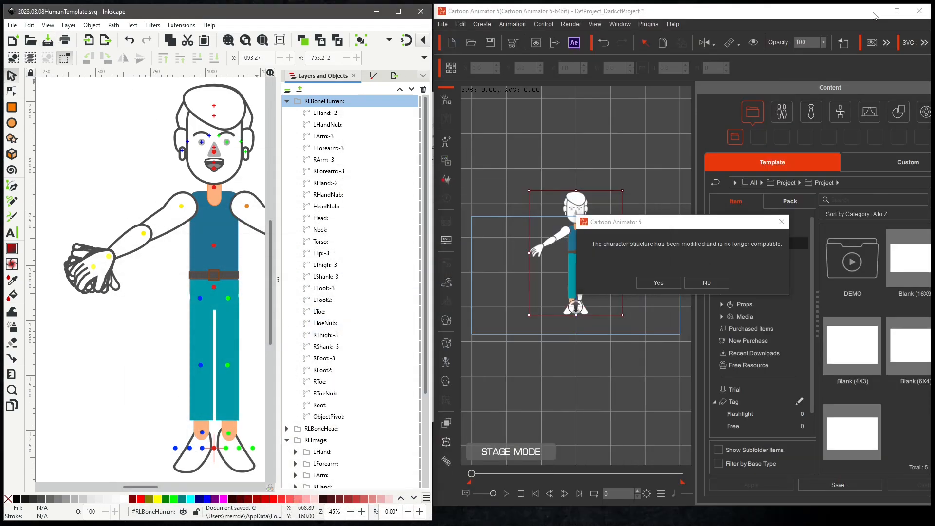
left_click(654, 280)
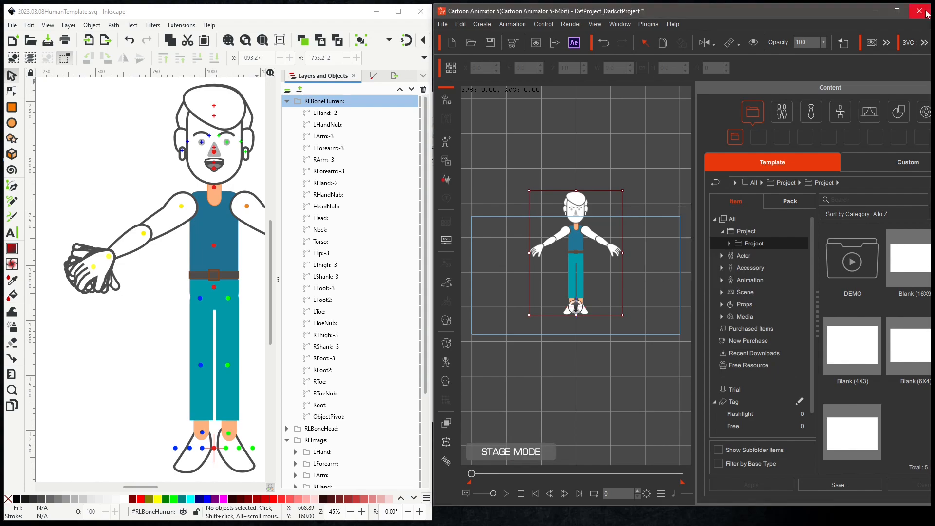
Step: Maximize Cartoon Animator 5 and open the front-view male 2D motions of the 1_G3 Human library
left_click(898, 11)
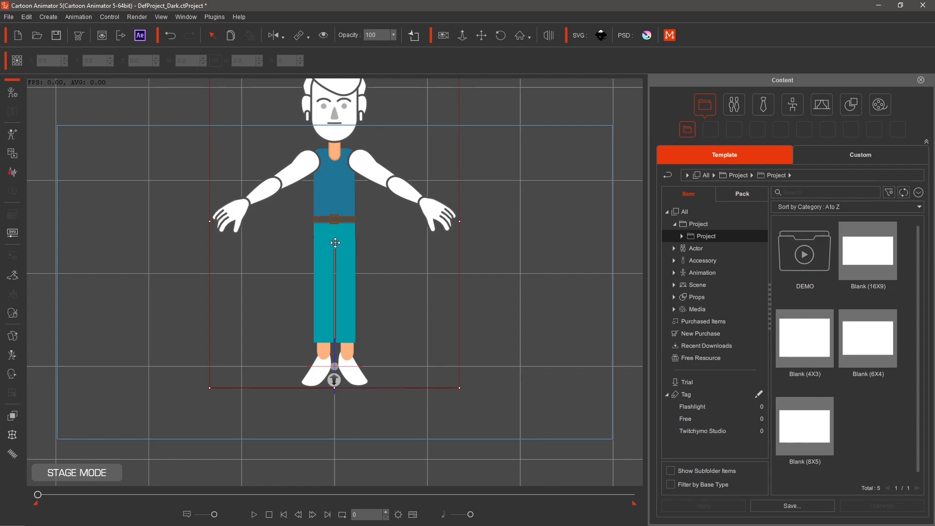
left_click(482, 36)
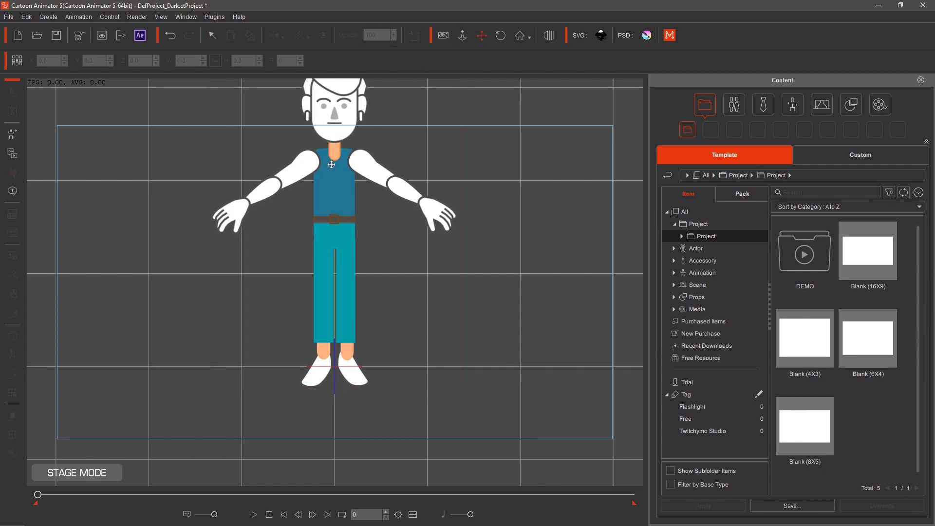
left_click_drag(331, 165, 342, 237)
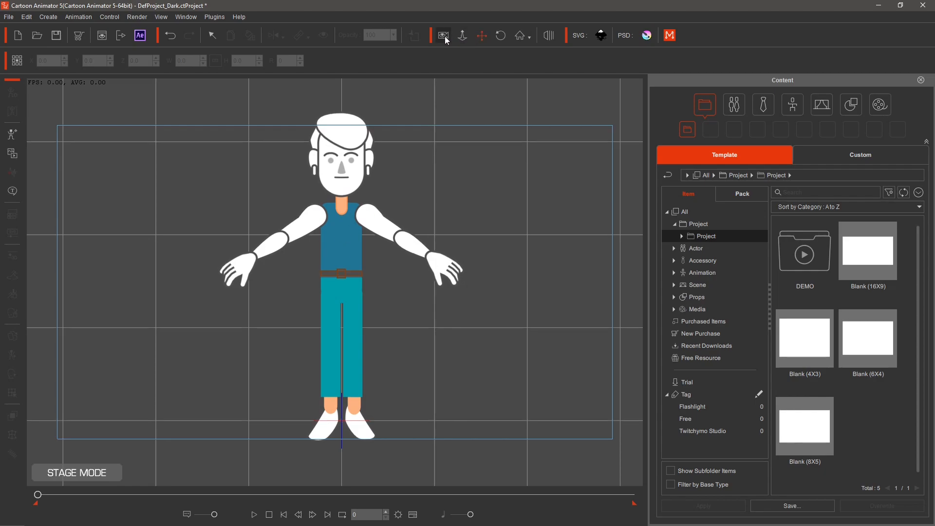
left_click(467, 40)
left_click(673, 272)
left_click(682, 284)
double_click(709, 297)
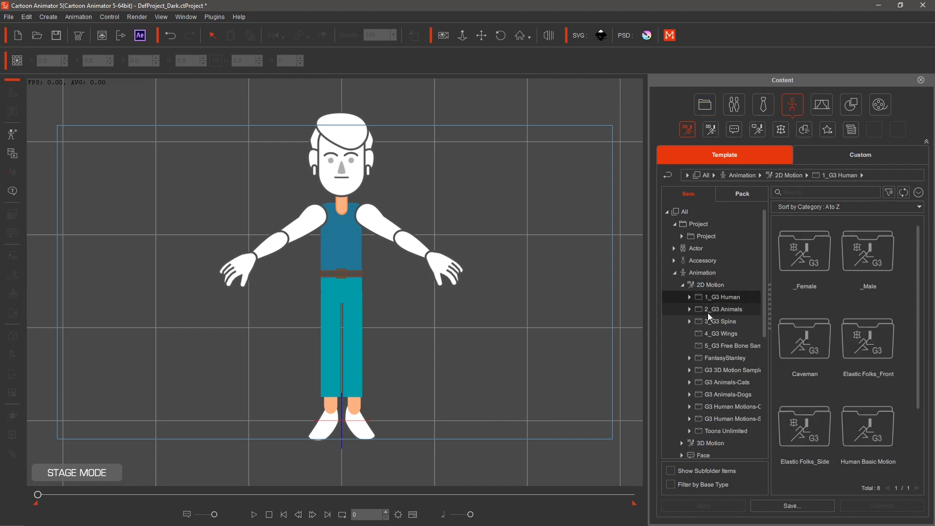
double_click(872, 260)
double_click(803, 256)
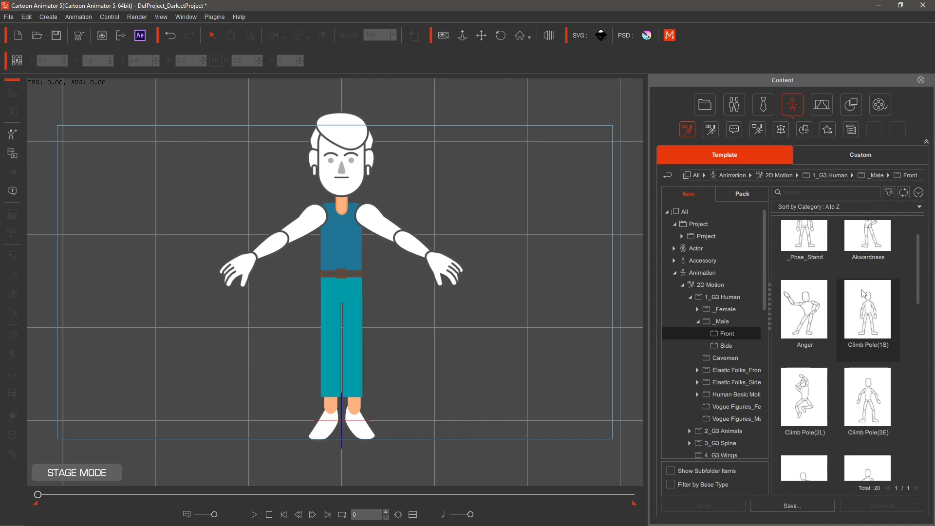
Step: Apply the _Pose_Stand pose to the character, followed by the Akwardness motion
left_click(805, 253)
left_click_drag(628, 263, 411, 286)
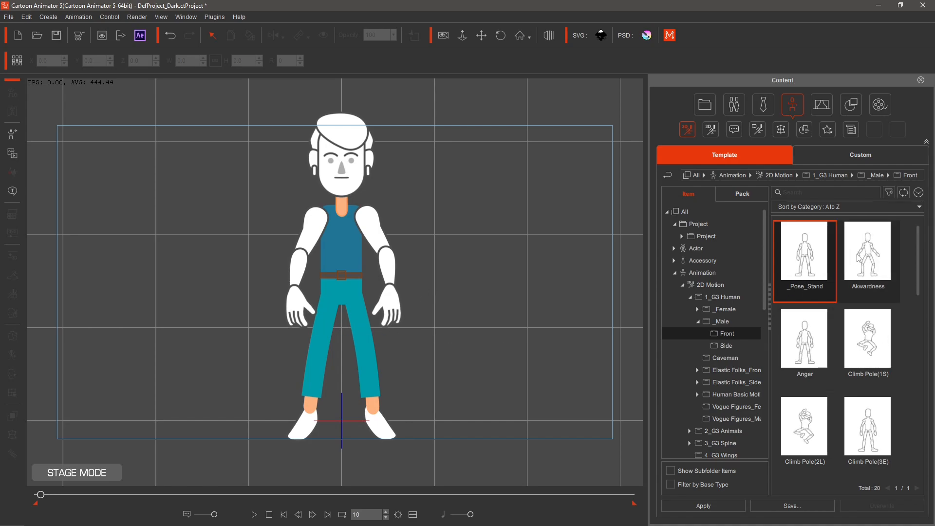
left_click_drag(867, 254, 342, 274)
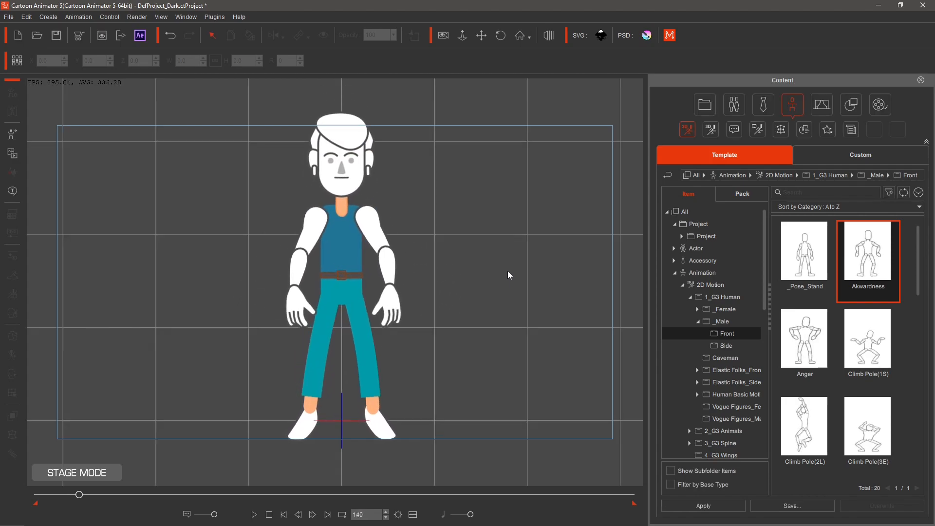
Step: Apply the Doubt motion to the character and play the animation
scroll(855, 322, "down", 2)
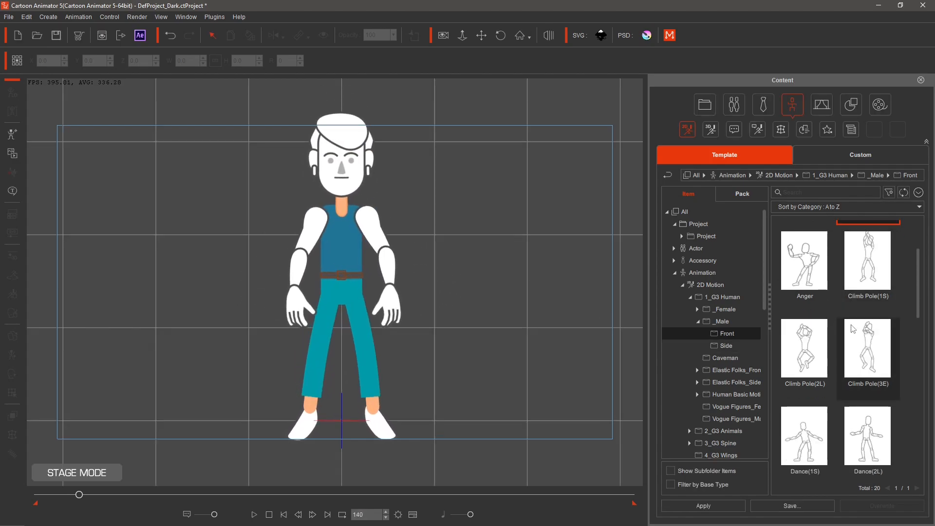
scroll(853, 329, "down", 3)
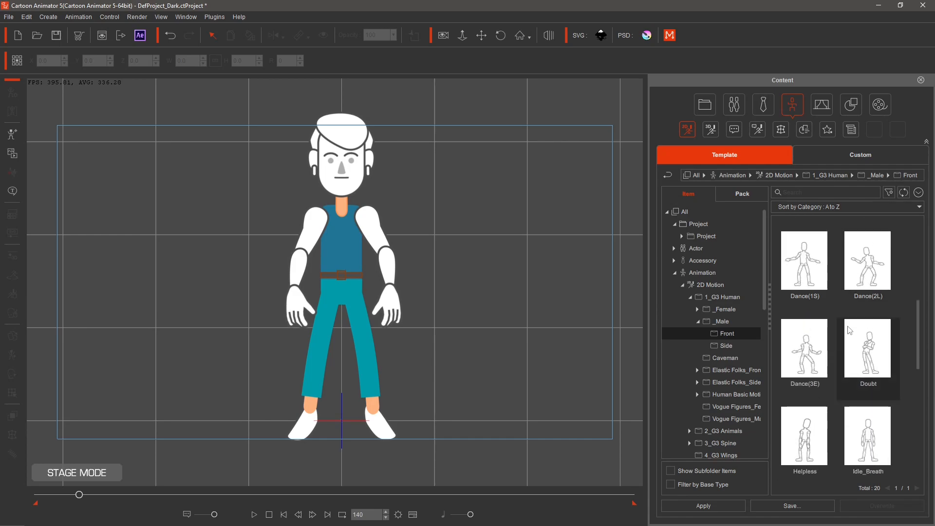
left_click(868, 351)
left_click_drag(869, 352, 341, 262)
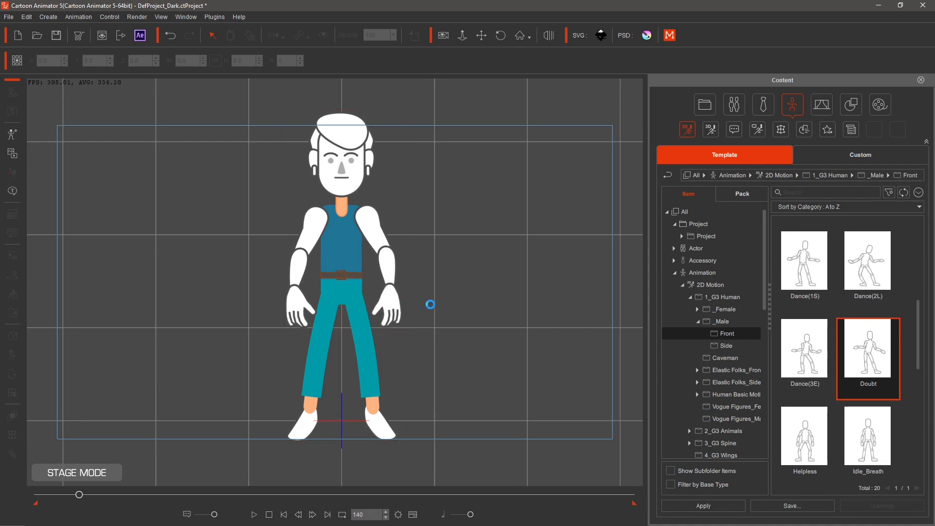
key("space")
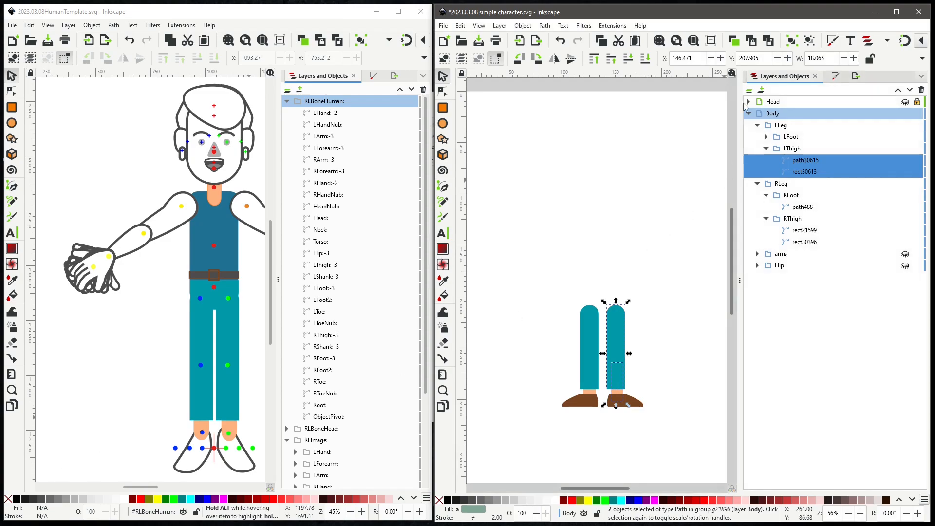
Step: Collapse and hide the LLeg and RLeg groups in the simple character's Inkscape file
left_click(758, 126)
left_click(757, 136)
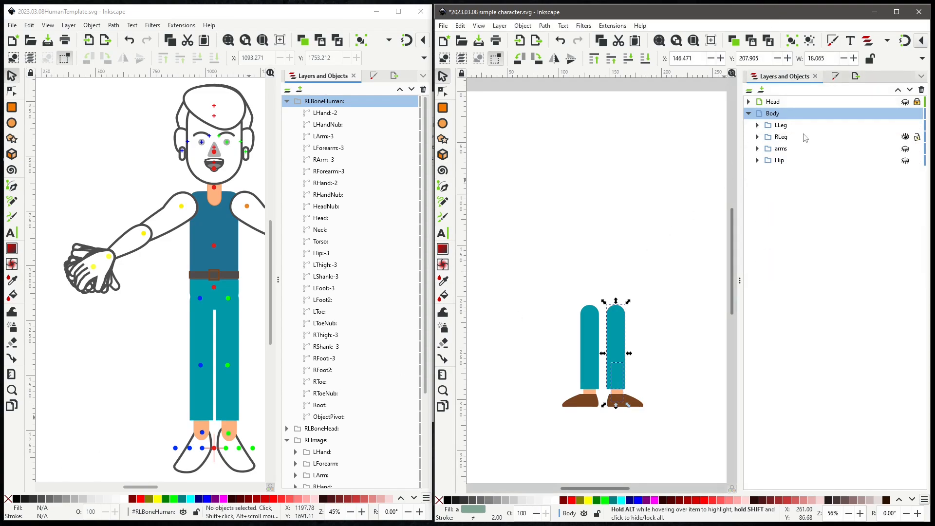
left_click(905, 126)
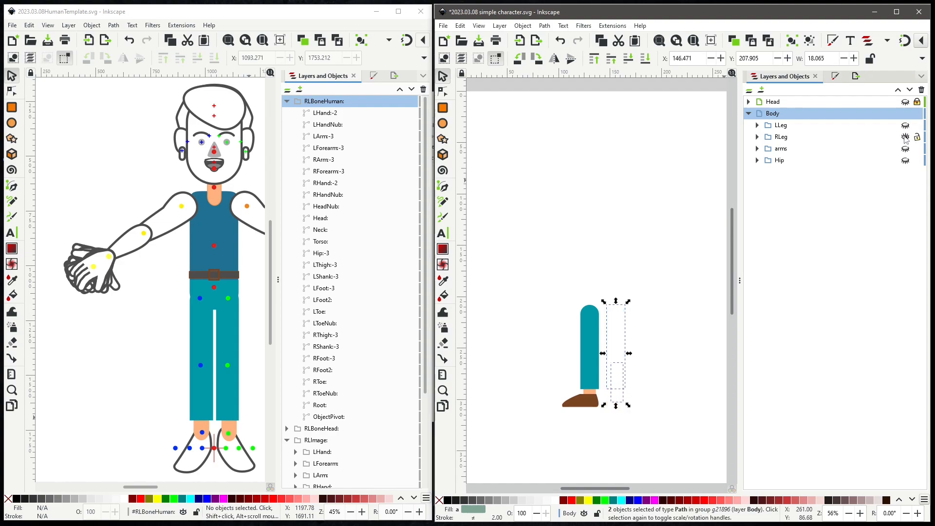
left_click(905, 138)
Step: Expand the arms and RArm groups of the simple character's Body layer and make the arms visible
left_click(757, 149)
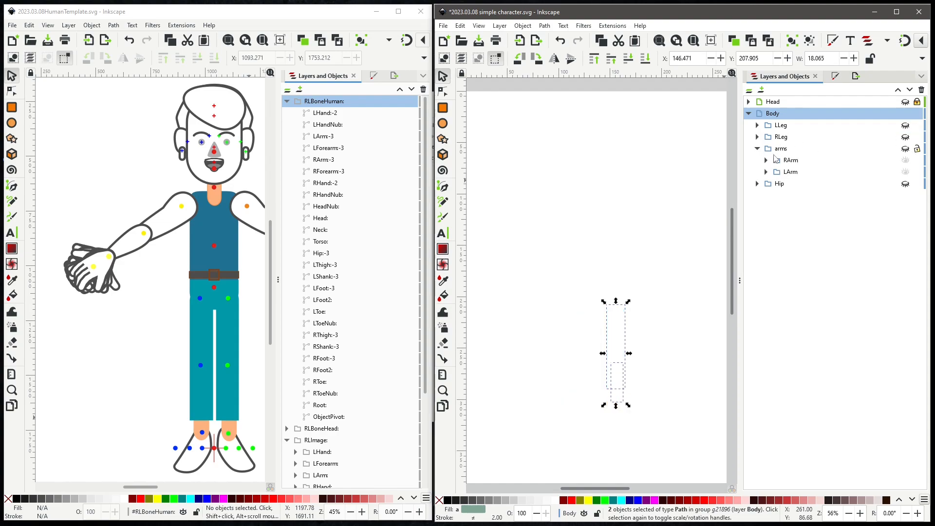
left_click(766, 161)
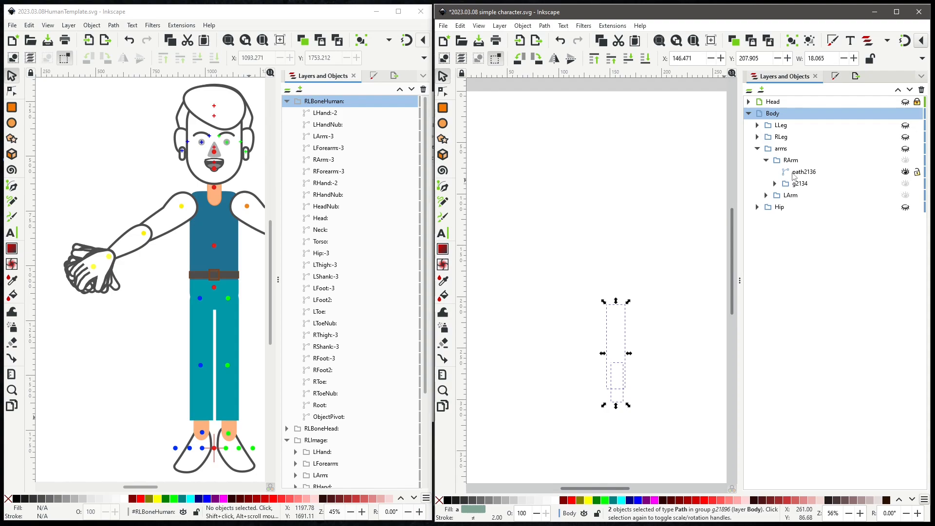
left_click(794, 175)
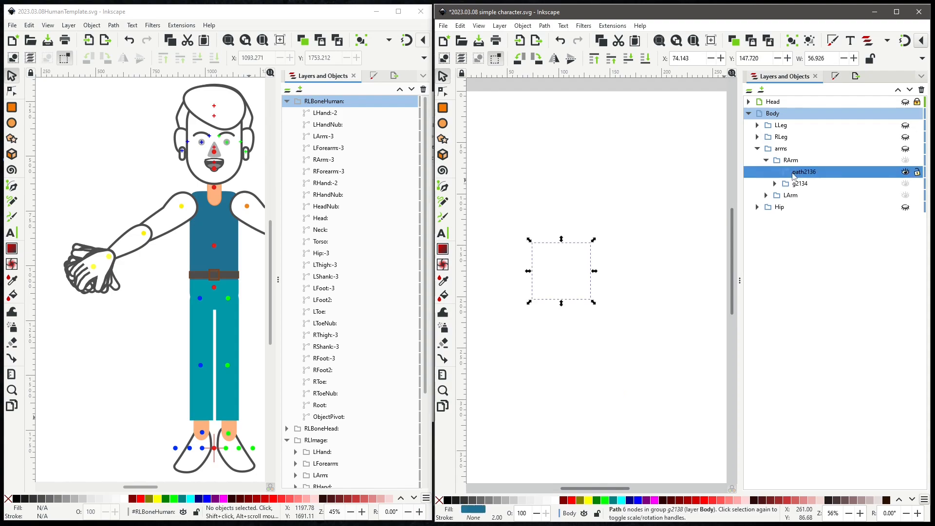
left_click(904, 150)
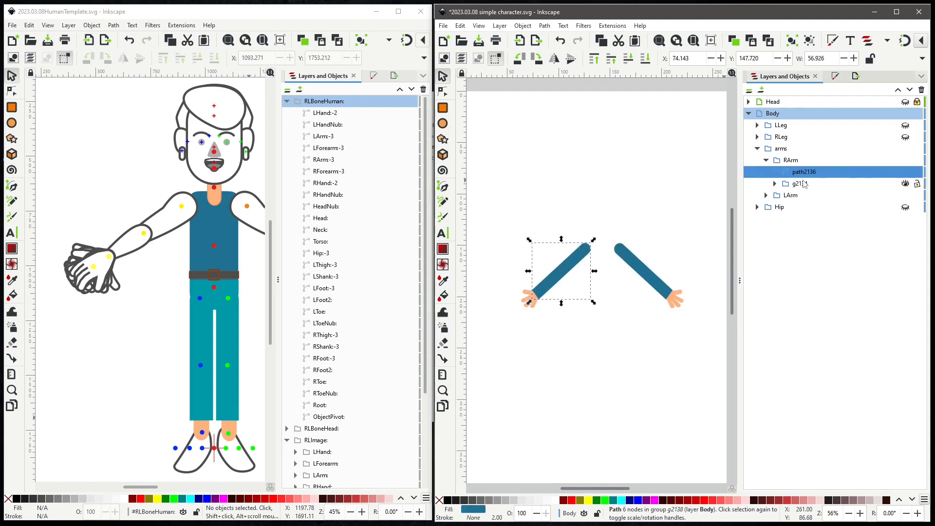
Step: Inspect the hand group g2134 inside RArm and copy the blue sleeve path2136
left_click(775, 184)
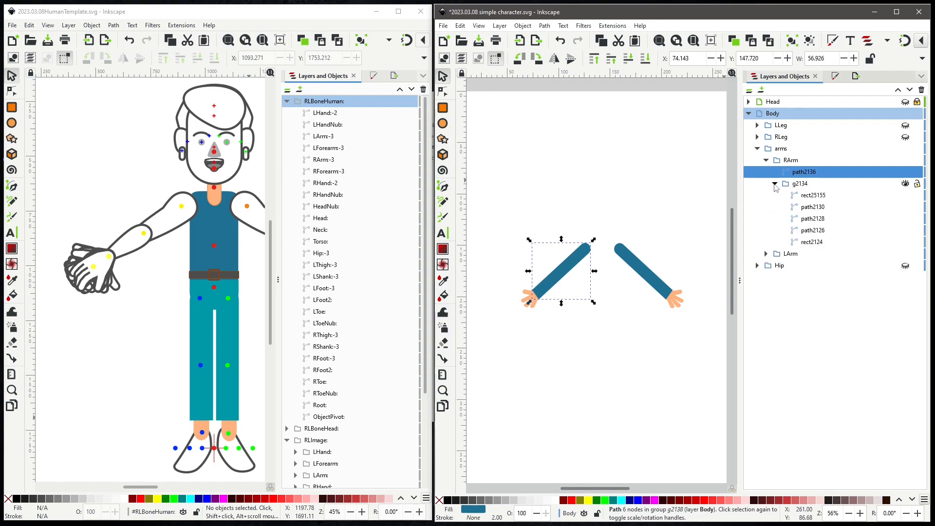
left_click(799, 184)
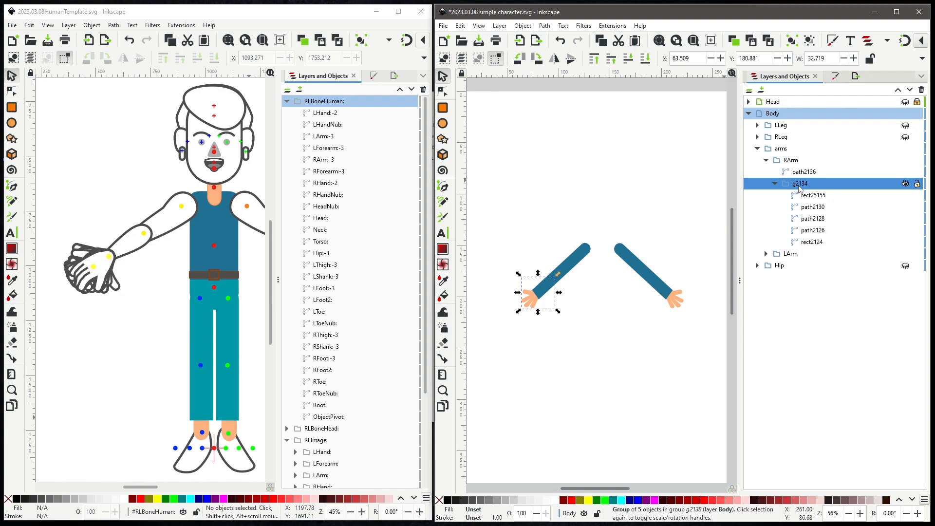
left_click(804, 173)
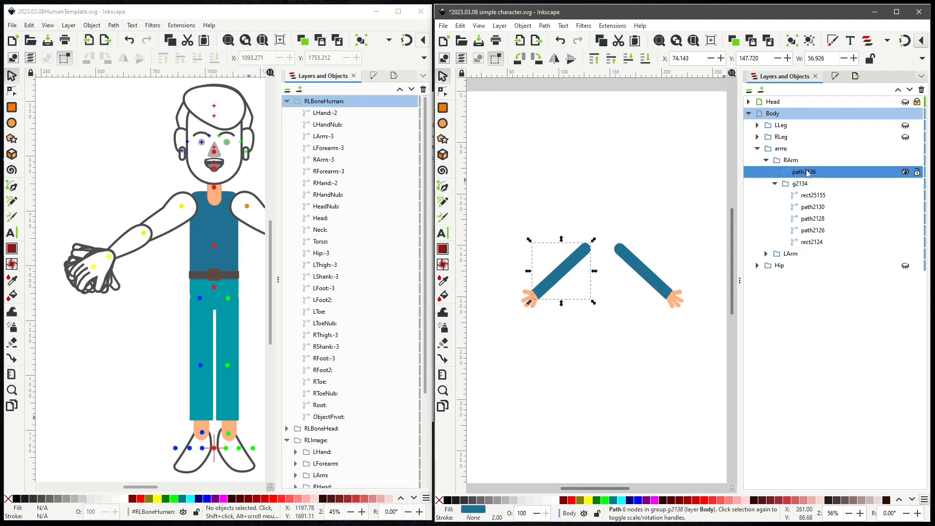
right_click(807, 176)
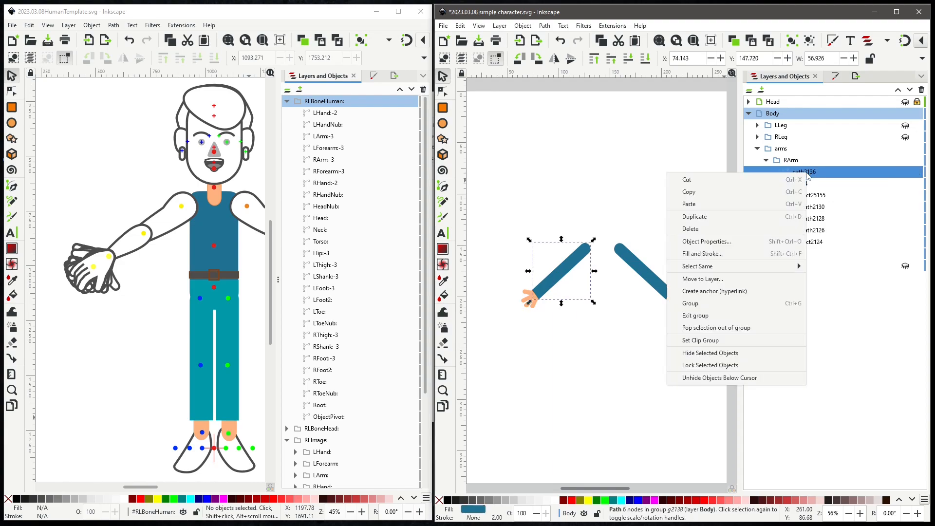
left_click(728, 196)
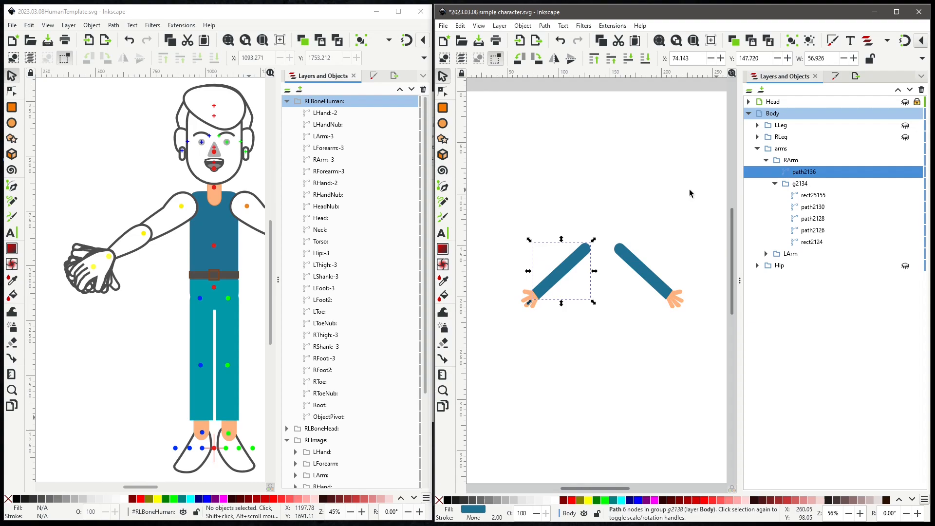
Step: Paste the copied sleeve path into the Replace-12 group under RArm in the human template
left_click(177, 198)
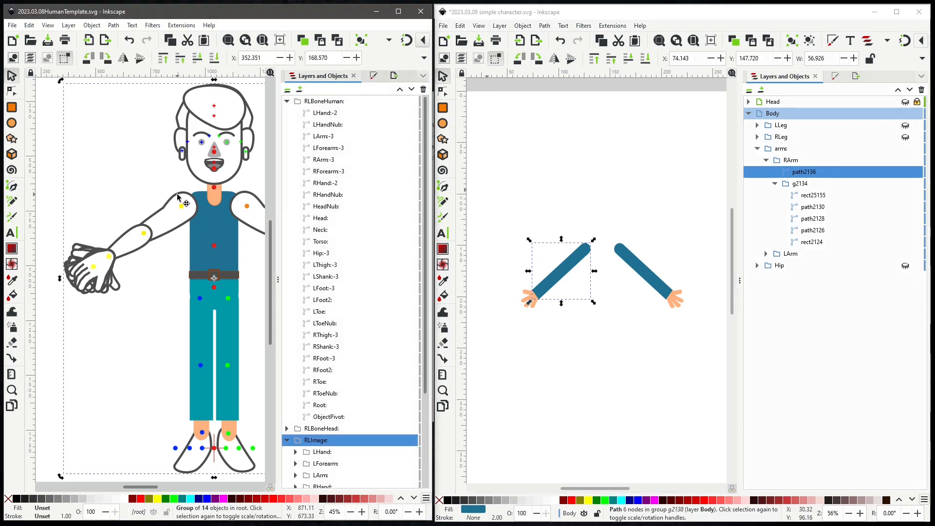
double_click(178, 198)
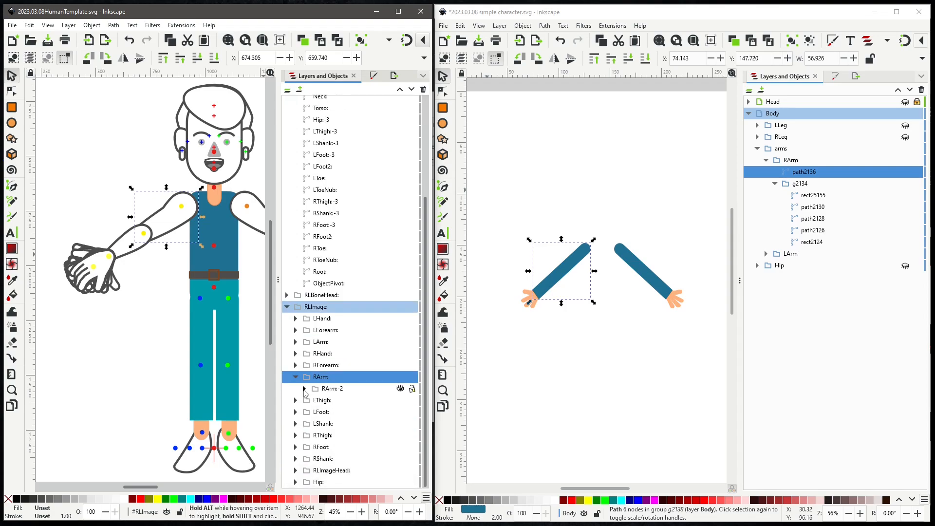
left_click(304, 389)
left_click(313, 401)
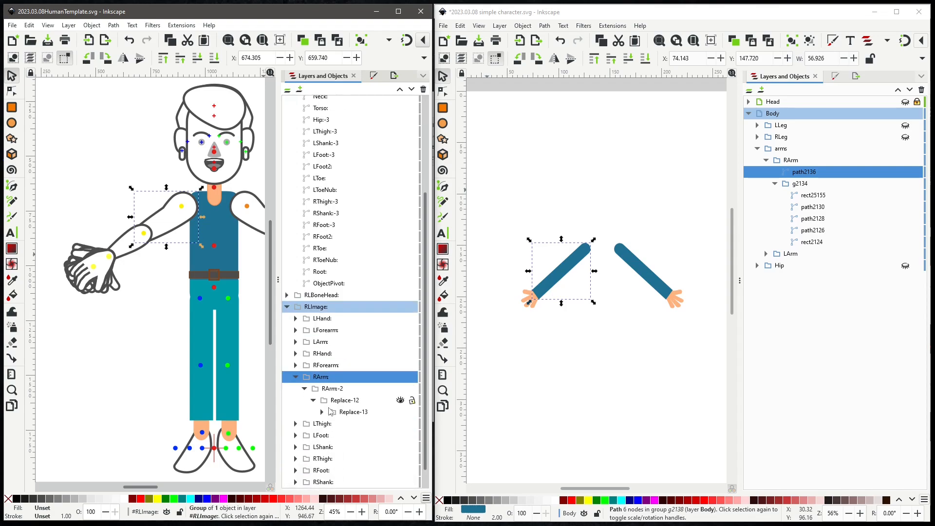
left_click(322, 413)
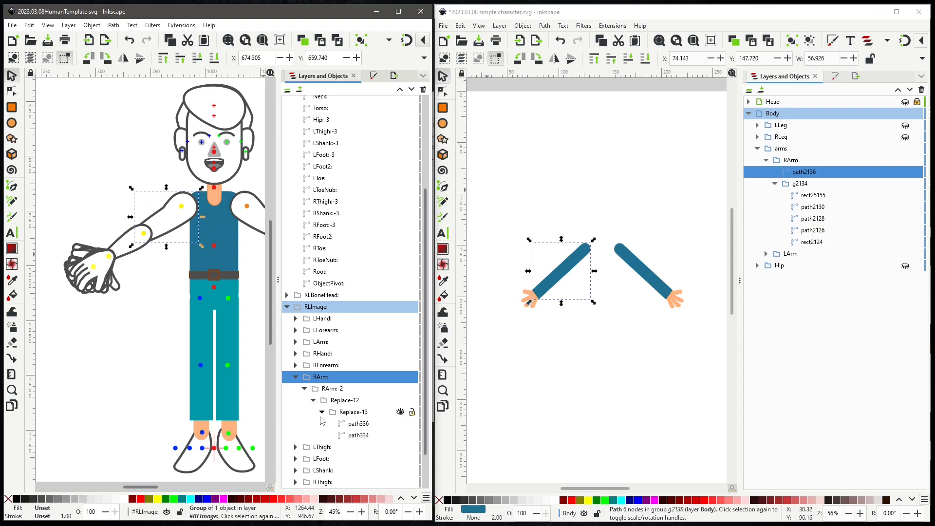
left_click(344, 402)
left_click(347, 413)
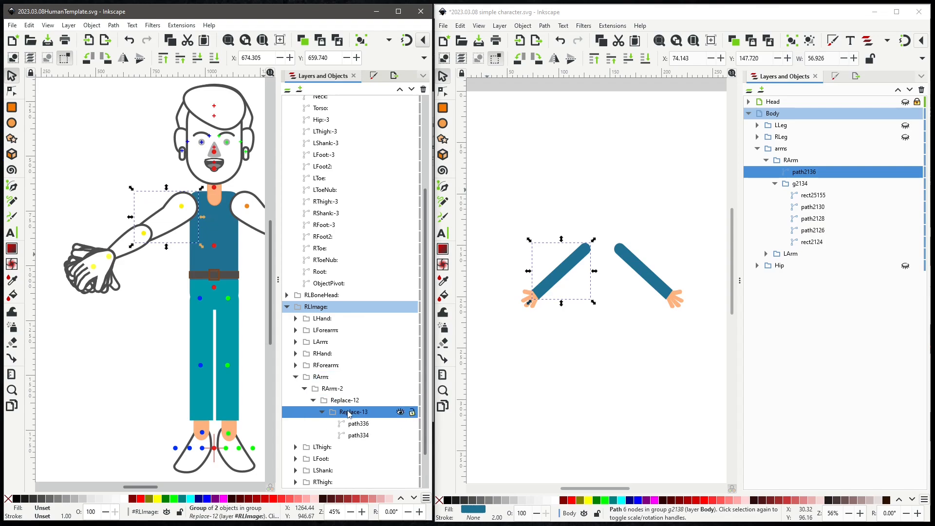
right_click(347, 413)
left_click(370, 217)
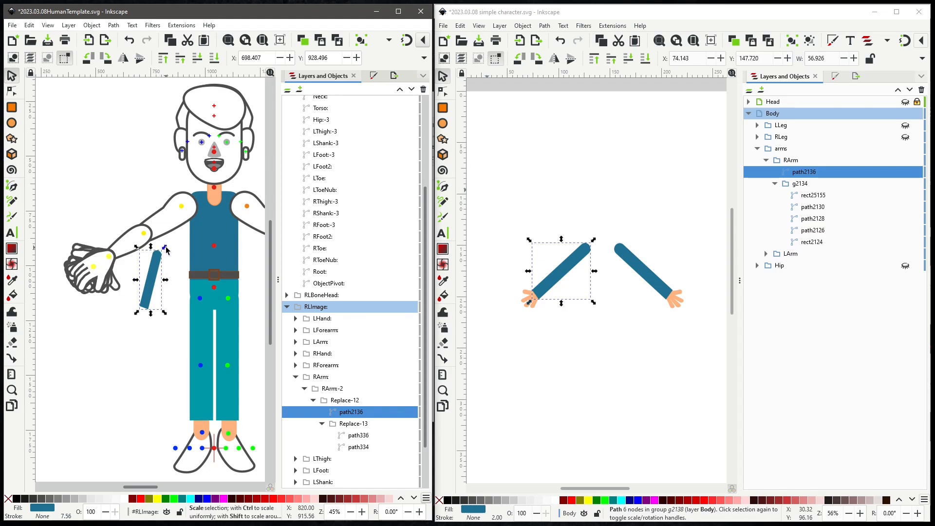
Step: Delete the template's original upper arm group Replace-13 from the RArm group
left_click(157, 263)
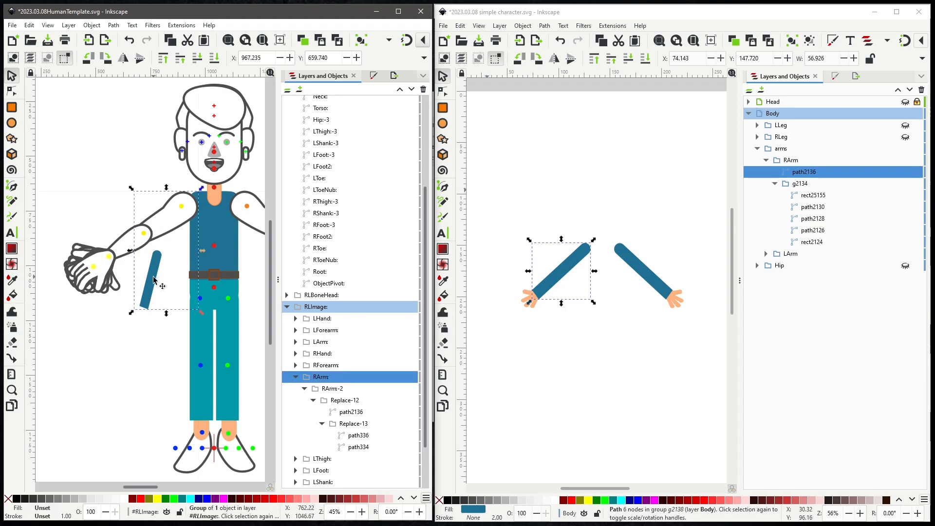
left_click(153, 280)
double_click(152, 280)
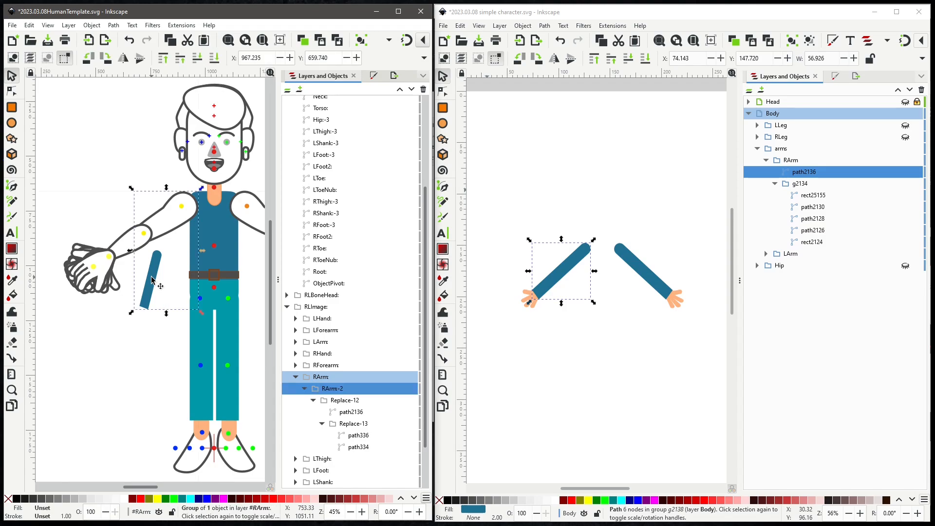
left_click(350, 412)
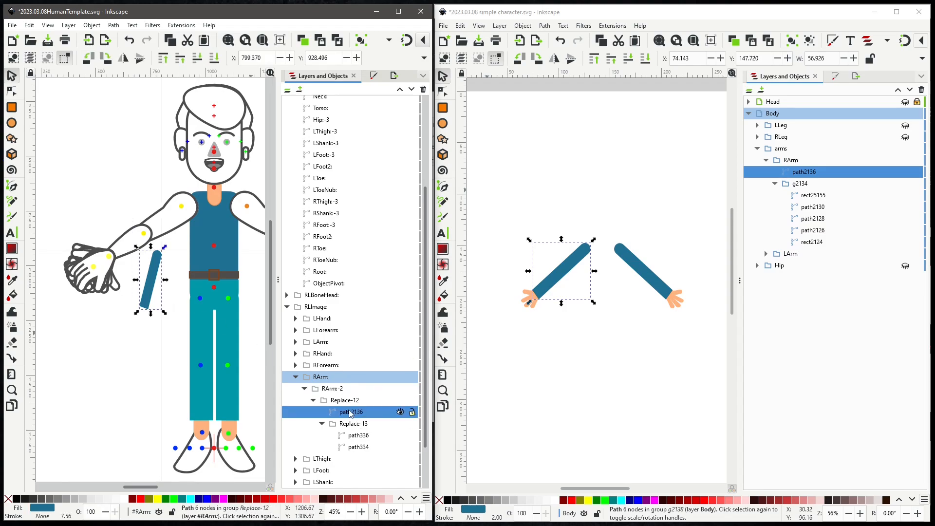
left_click(354, 426)
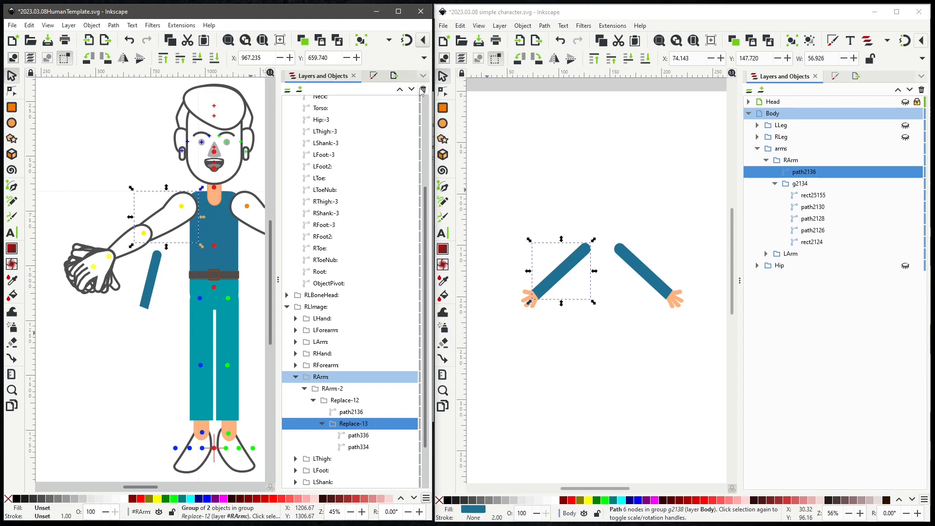
left_click(423, 90)
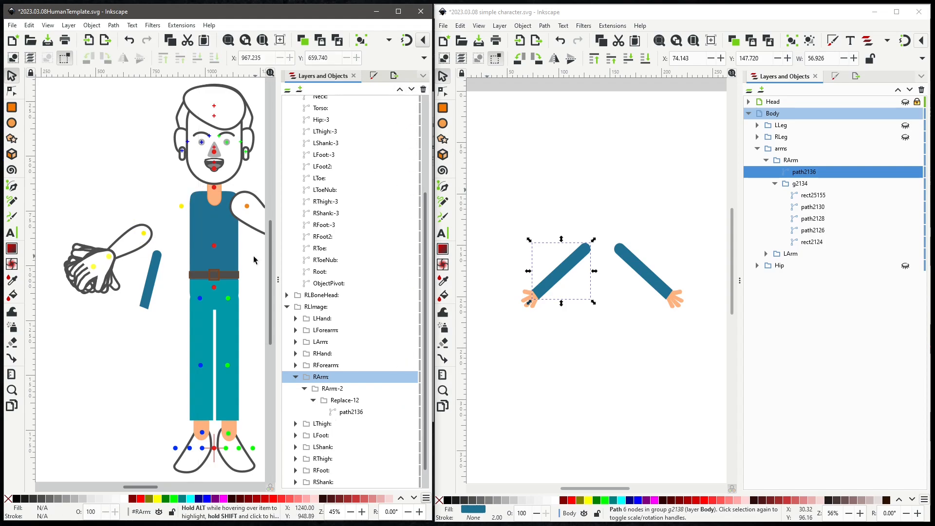
Step: Rotate and enlarge the pasted sleeve and place it from the right shoulder joint to the hand
left_click(154, 274)
left_click(158, 263)
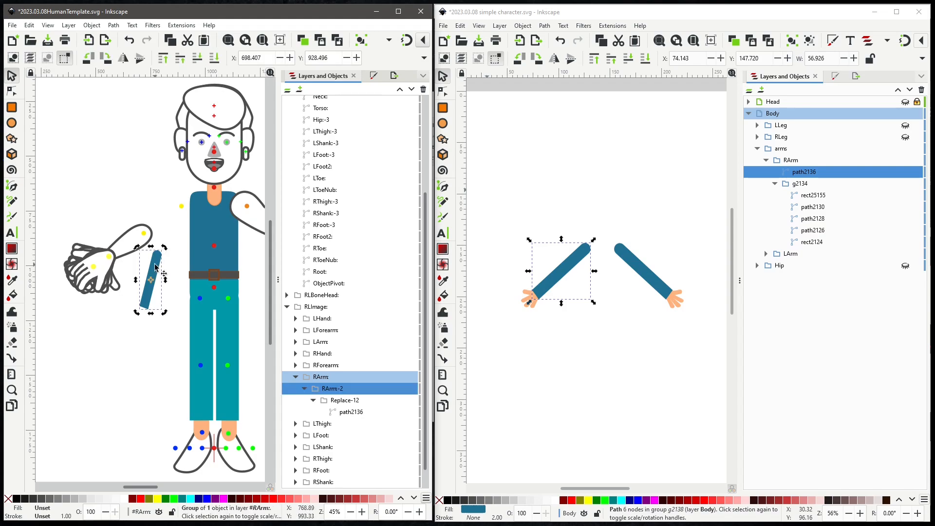
left_click_drag(166, 252, 142, 196)
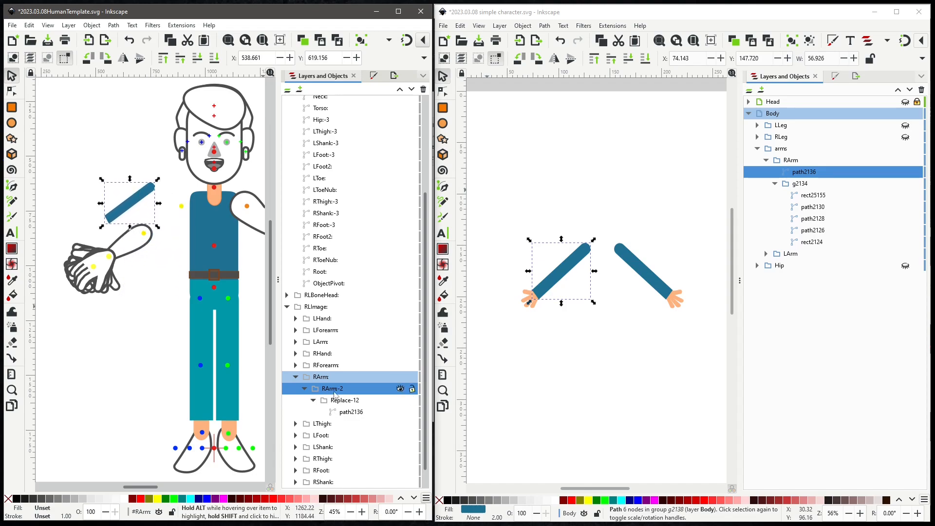
left_click_drag(159, 228, 217, 286)
key("ctrl+z")
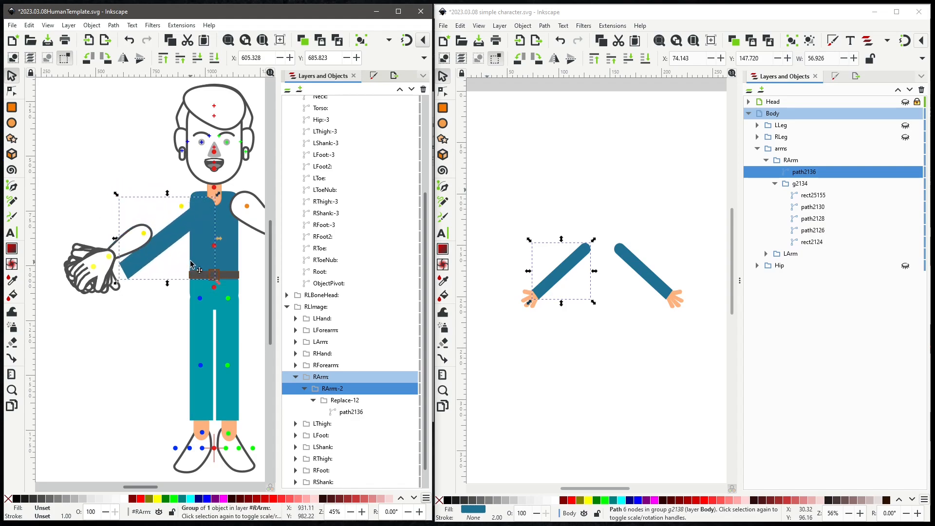
left_click(207, 229)
left_click_drag(170, 232, 146, 204)
left_click(179, 197)
left_click_drag(195, 166, 182, 220)
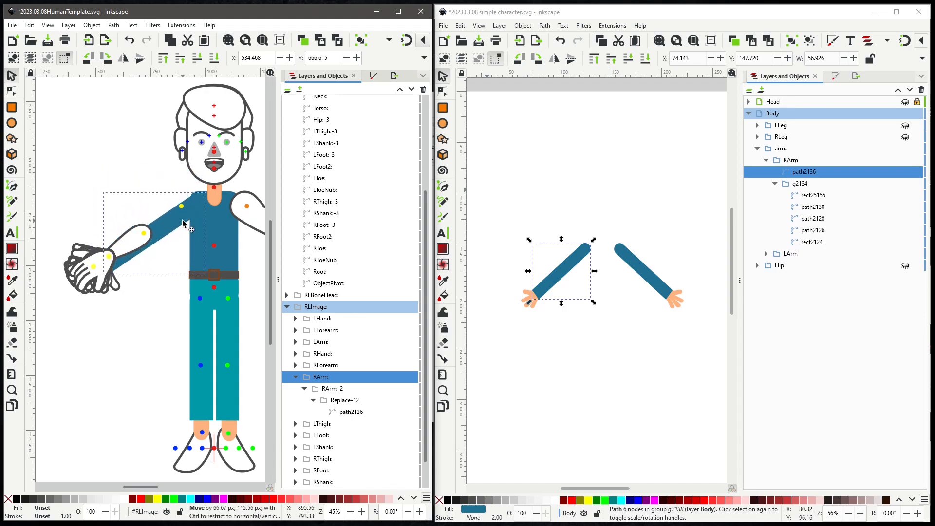
Step: Move the RArm group above RForearm in RLImage and fine-tune the sleeve's size and position over the arm joints
left_click(329, 366)
left_click_drag(323, 387, 344, 364)
left_click_drag(139, 246, 137, 245)
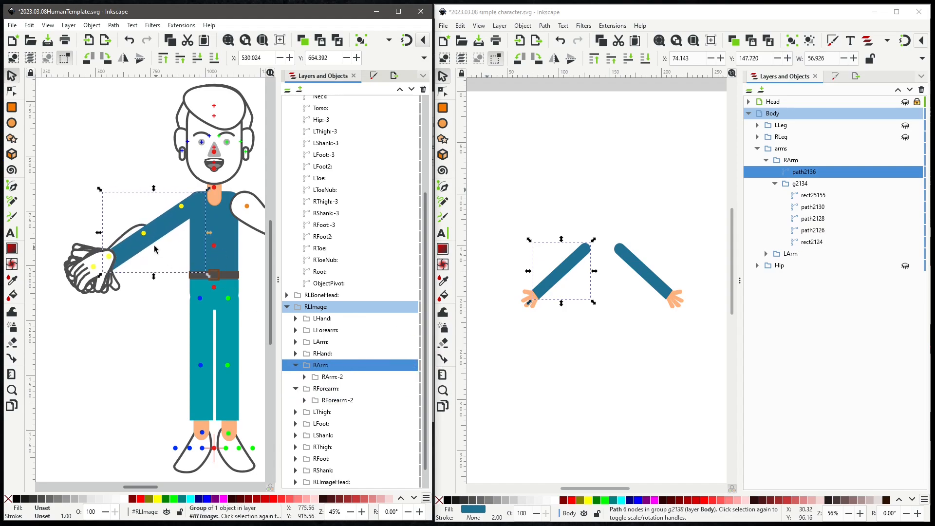
left_click_drag(211, 275, 210, 275)
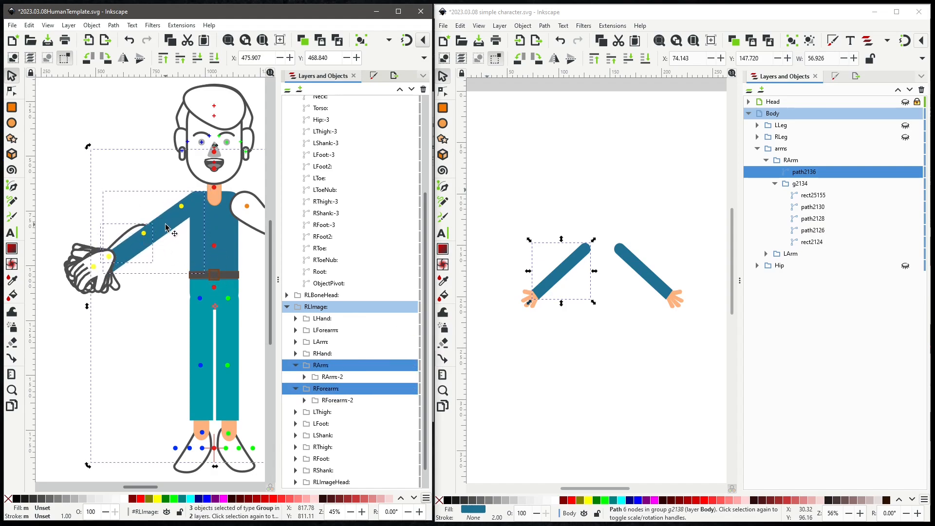
mouse_move(162, 232)
left_mouse_down()
mouse_move(155, 210)
mouse_move(144, 234)
left_mouse_up()
left_click(143, 233)
left_click_drag(205, 272, 203, 274)
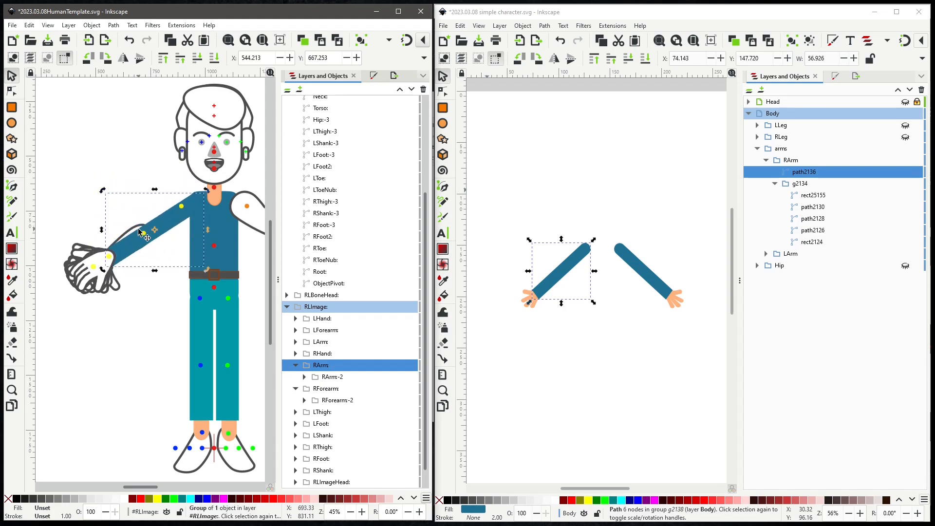
Step: Try deleting the Replace-12 group inside RArm-2 and undo the deletion
left_click(139, 231)
left_click(304, 377)
left_click(336, 389)
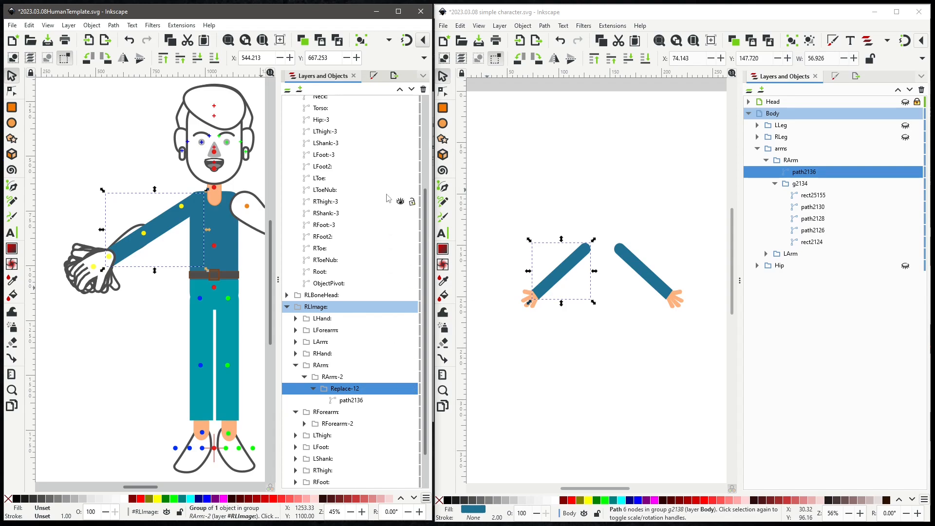
left_click(423, 90)
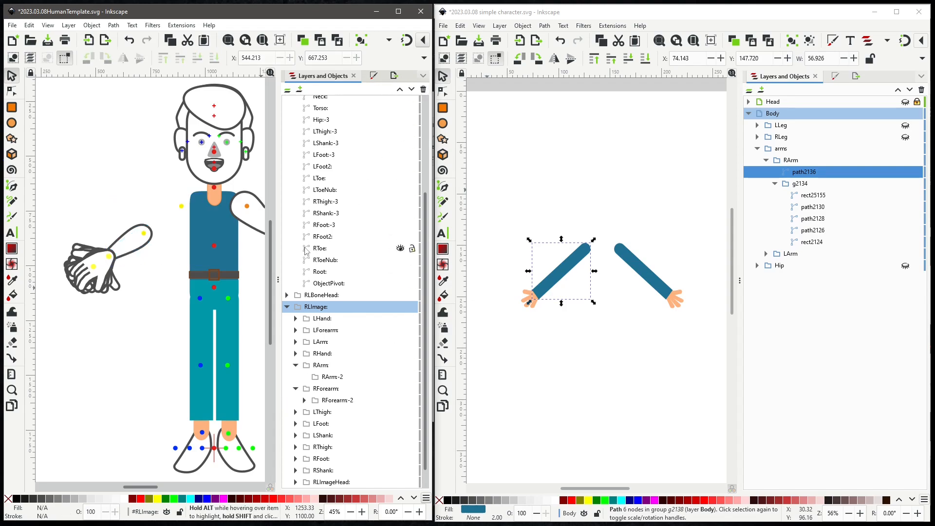
left_click(130, 41)
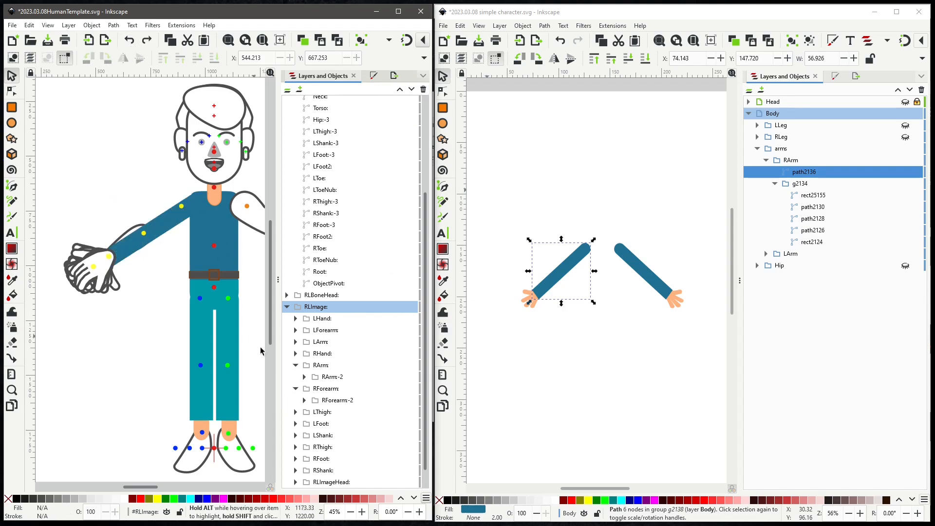
Step: Delete the template's original forearm artwork group Replace-15 from Replace-14 under RForearm
left_click(338, 401)
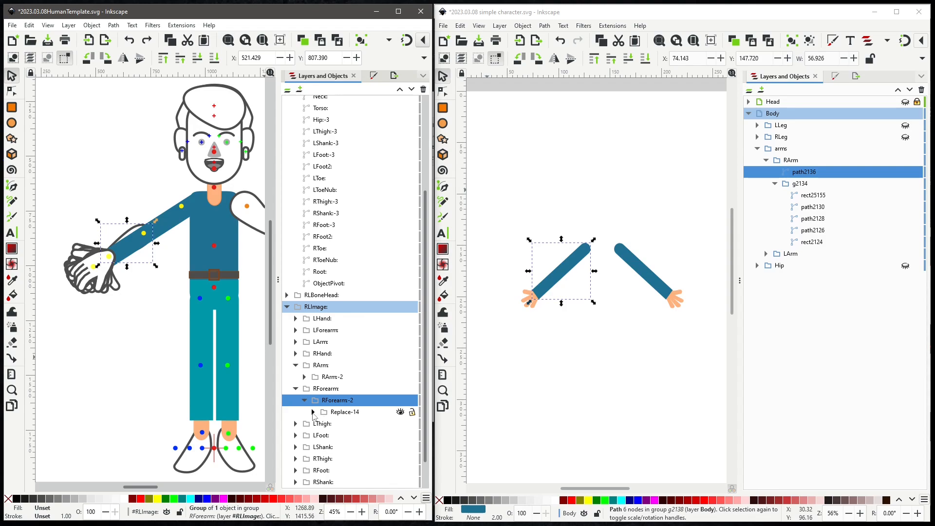
left_click(313, 412)
left_click(346, 425)
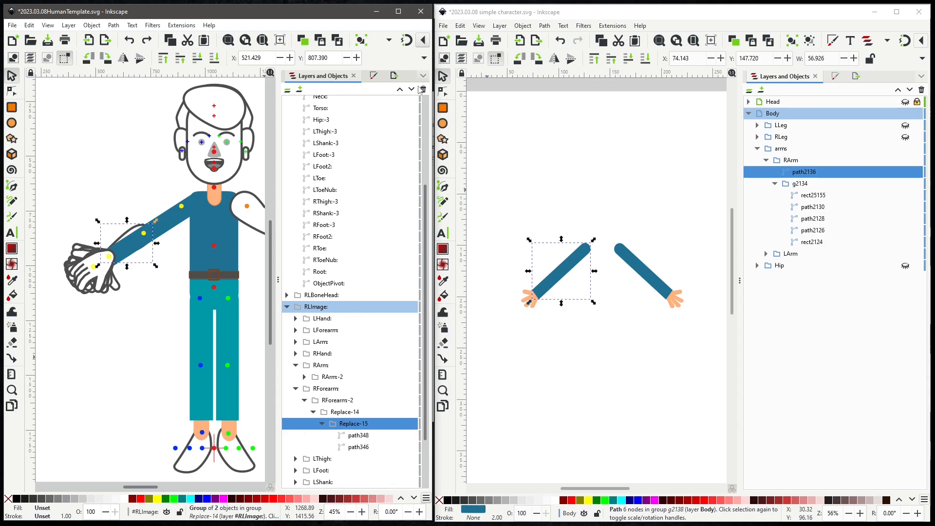
left_click(423, 89)
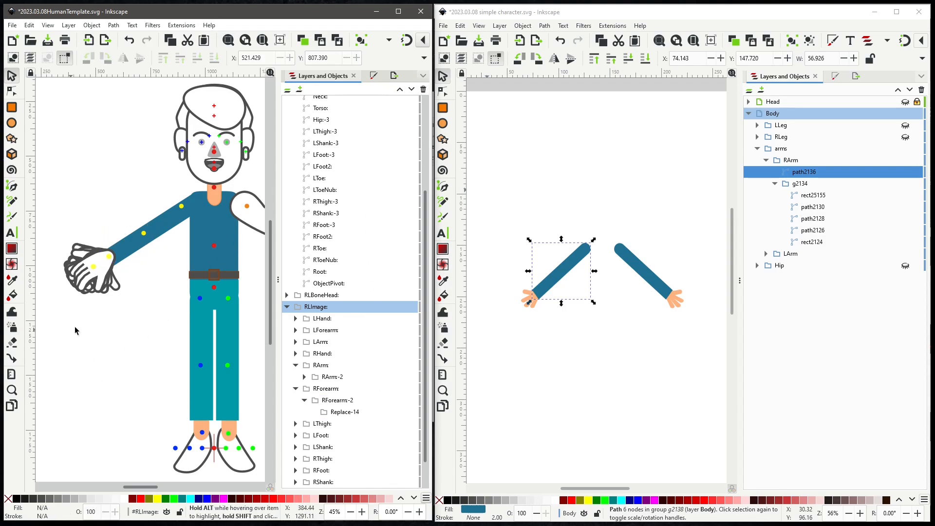
Step: Move the right shoulder bone point onto the sleeve's shoulder end and centre the right elbow bone point on the sleeve
left_click(183, 209)
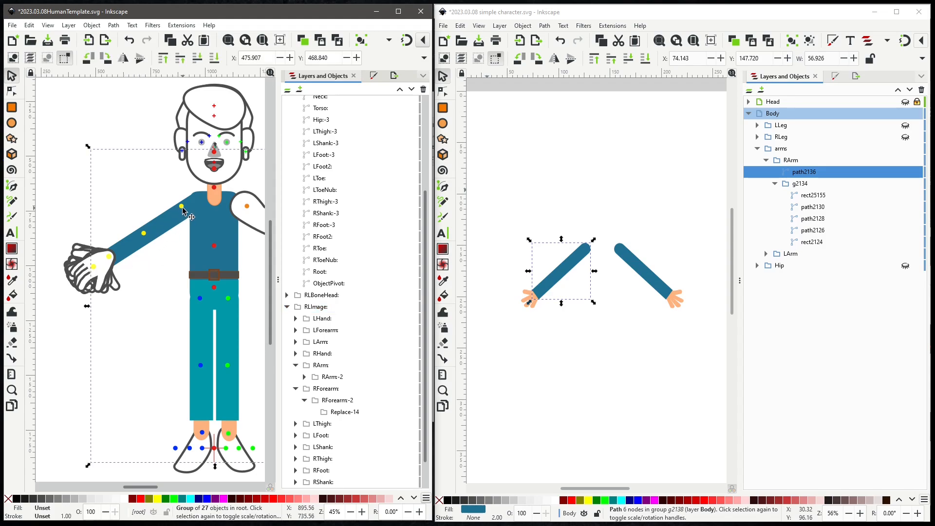
left_click_drag(183, 210, 199, 205)
left_click(144, 234)
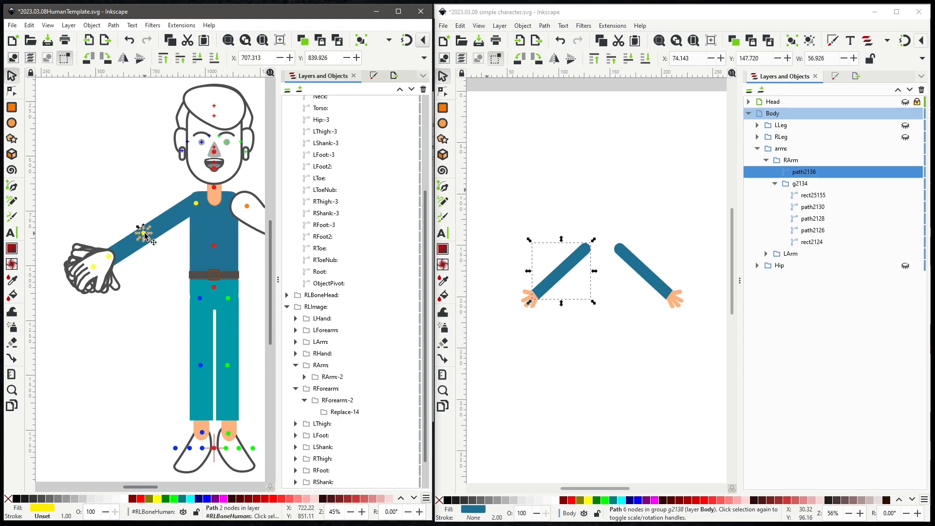
left_click_drag(144, 236, 147, 238)
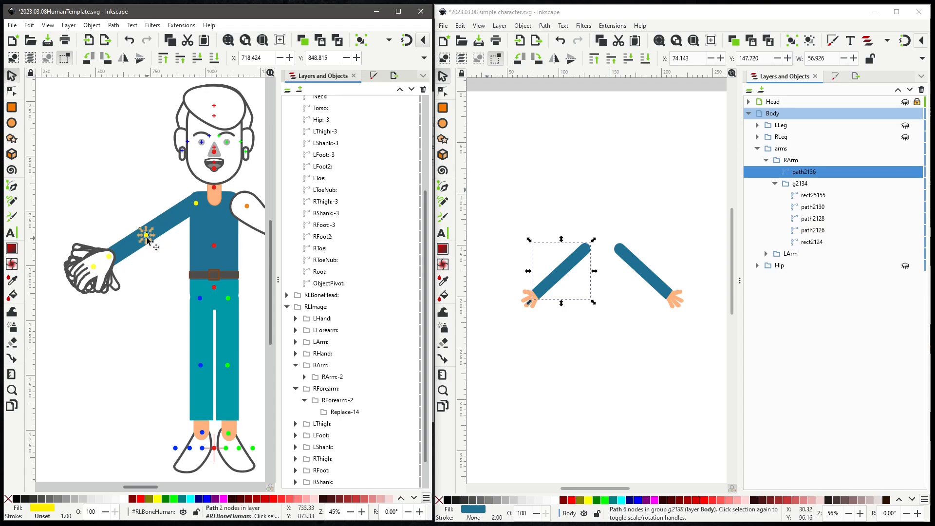
Step: Select the left sleeve path25159 inside LArm in the simple character document and copy it
left_click_drag(148, 491, 166, 494)
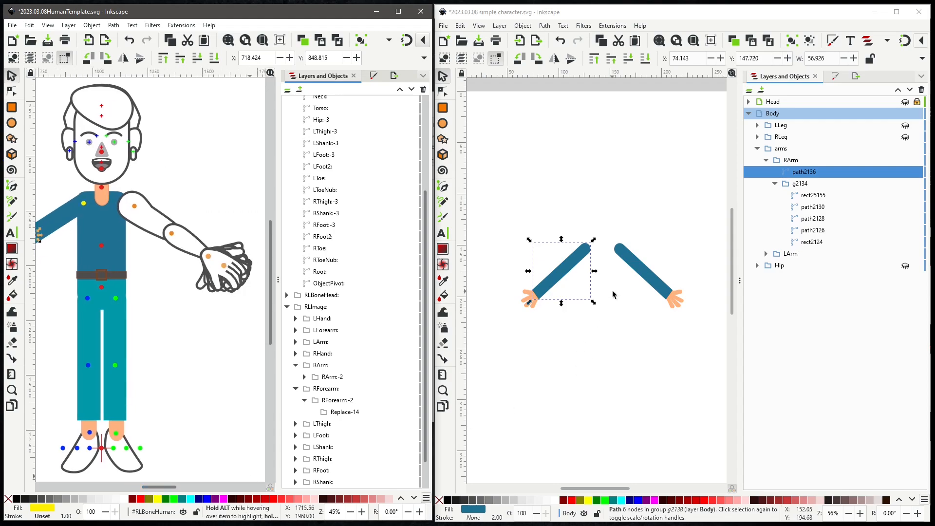
left_click(642, 277)
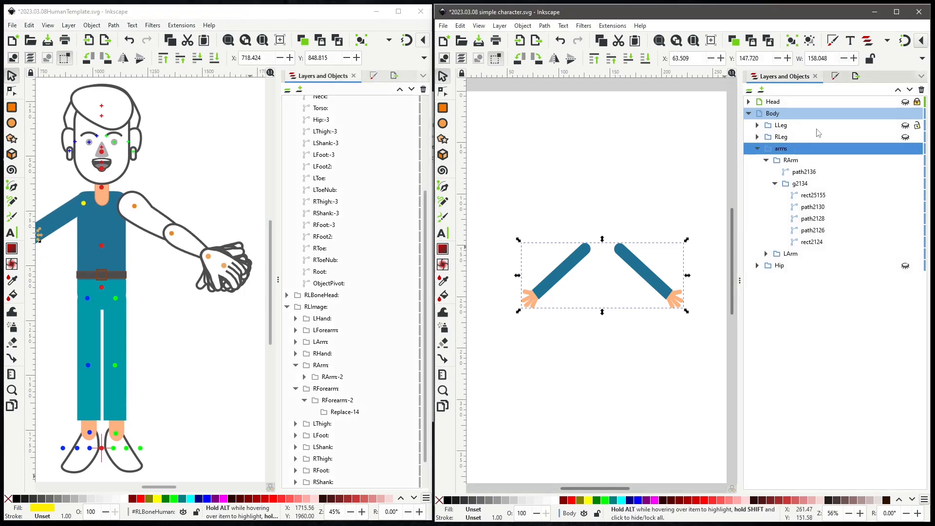
double_click(651, 270)
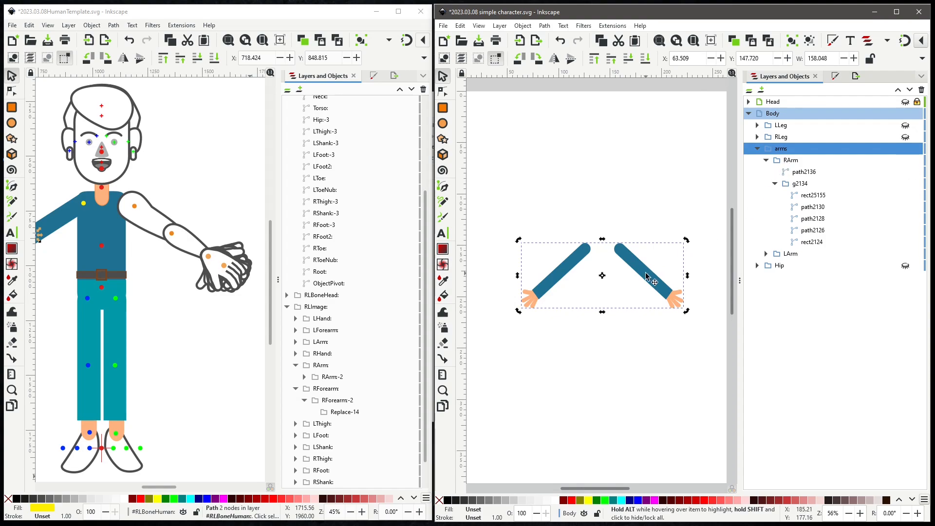
right_click(806, 268)
left_click(711, 291)
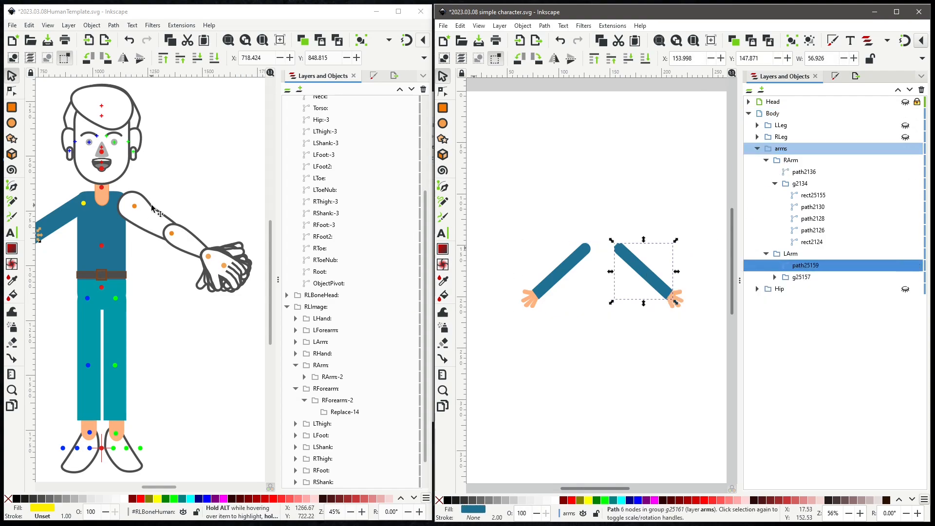
Step: Paste the sleeve into Replace-498 under LArm in the human template and delete the original upper arm group Replace-499
left_click(321, 342)
left_click(296, 342)
left_click(304, 354)
left_click(313, 365)
right_click(354, 381)
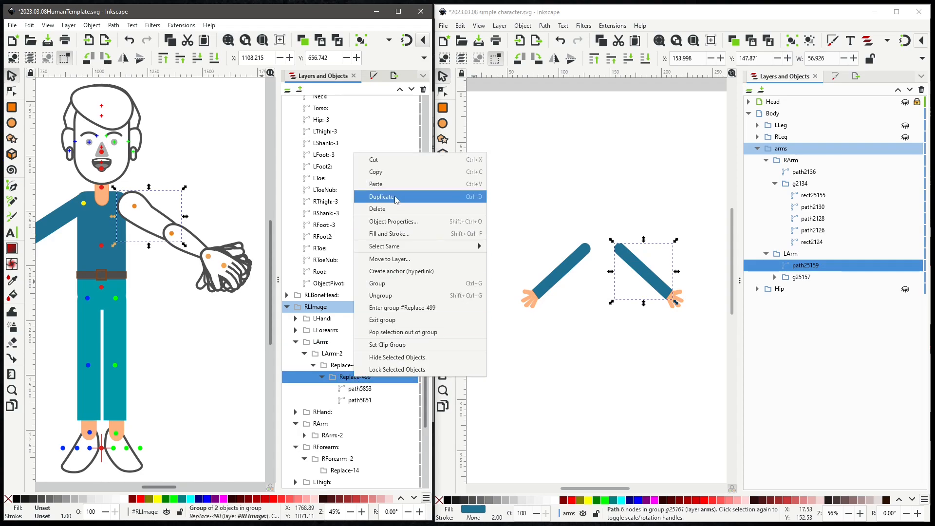
left_click(399, 195)
left_click(360, 388)
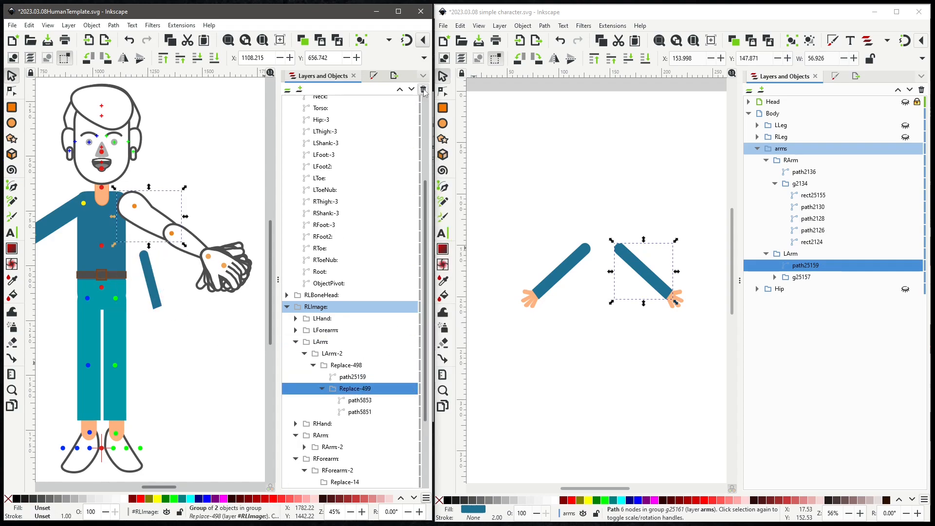
key("Delete")
Step: Rotate and enlarge the pasted sleeve, place it from the left shoulder to the hand, and move LArm above LForearm
left_click(154, 289)
left_click(155, 288)
left_click_drag(165, 313, 184, 303)
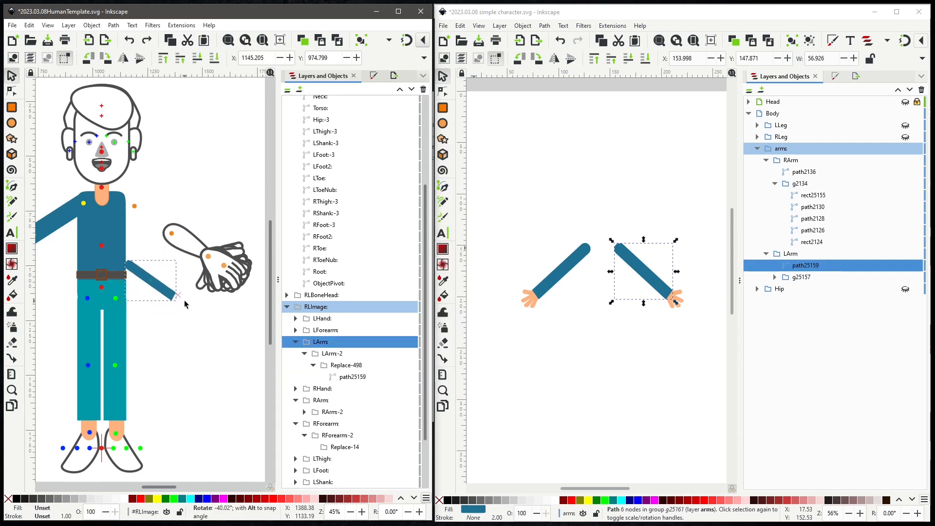
left_click(156, 284)
left_click_drag(121, 256, 94, 236)
left_click_drag(179, 236, 207, 234)
left_click_drag(323, 342, 323, 325)
left_click_drag(195, 216, 160, 231)
Step: Fill both the left and right sleeves with red
left_click(141, 499)
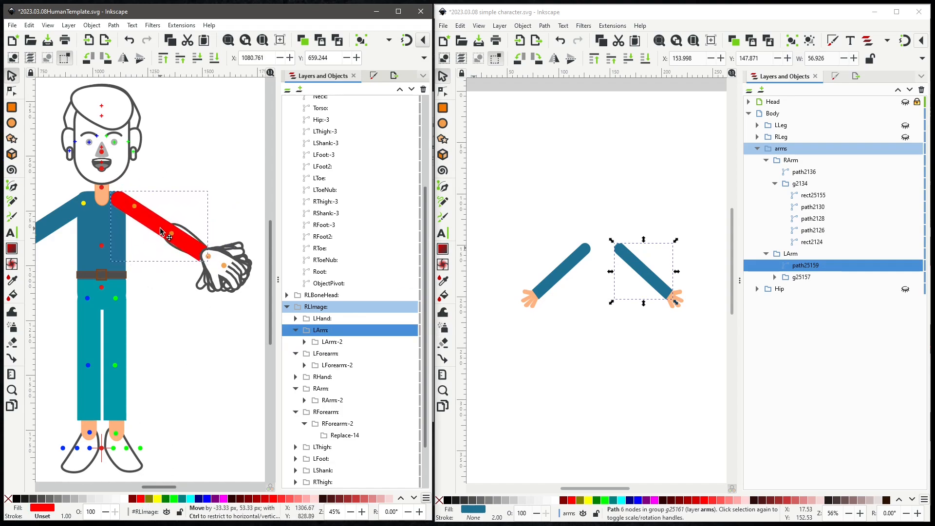
left_click(63, 226)
left_click(142, 500)
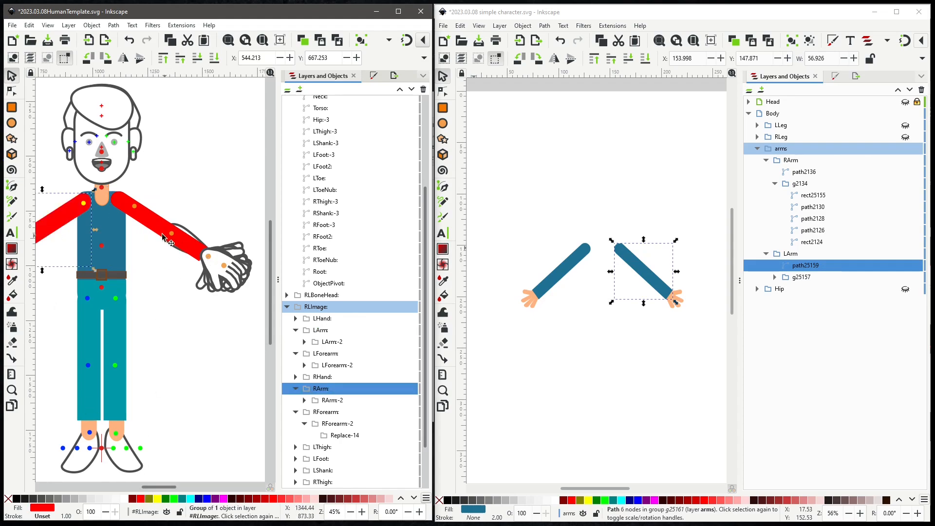
Step: Fine-tune the left sleeve's position and enlarge it so that its end reaches under the hand
left_click(157, 228)
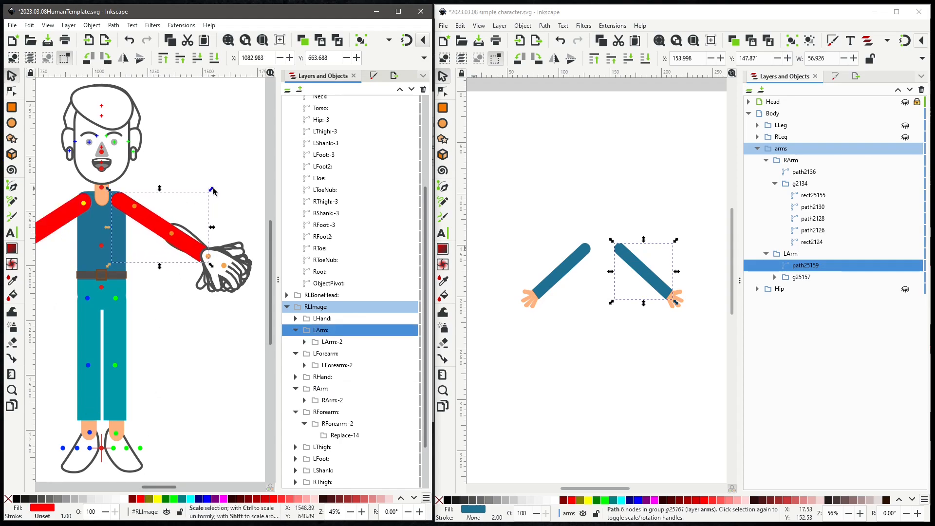
left_click_drag(154, 230, 154, 230)
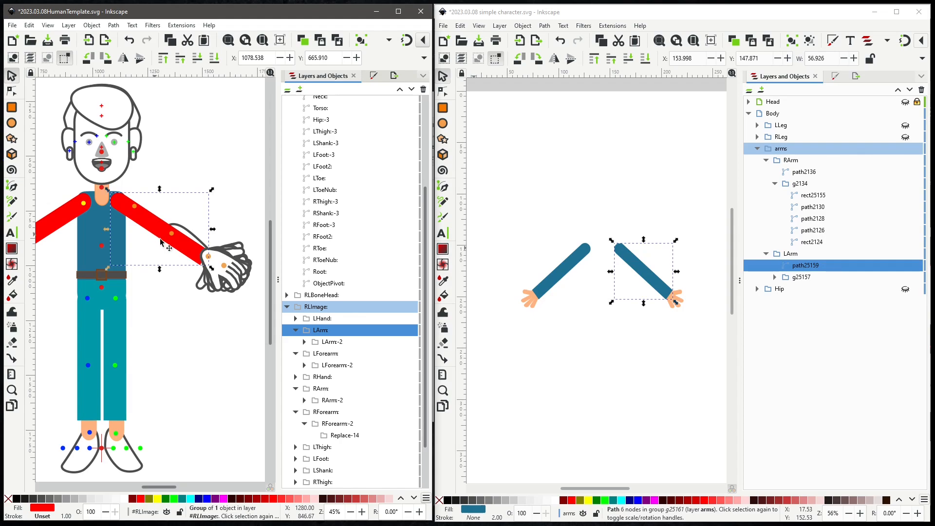
left_click_drag(213, 268, 220, 270)
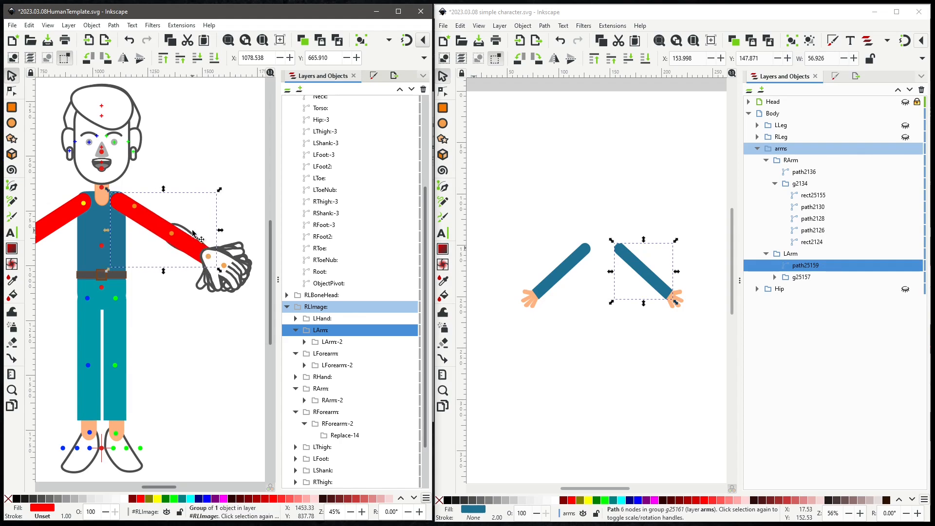
Step: Move the left shoulder bone point onto the sleeve's shoulder end and centre the left elbow bone point on the sleeve
double_click(134, 207)
left_click(135, 207)
left_click(136, 221)
left_click(135, 206)
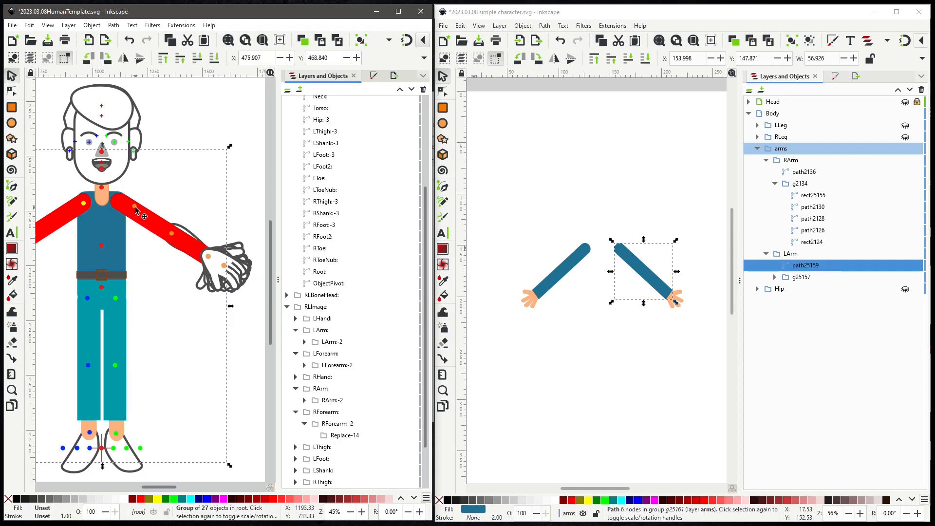
double_click(135, 207)
left_click_drag(134, 205, 120, 202)
left_click(134, 207)
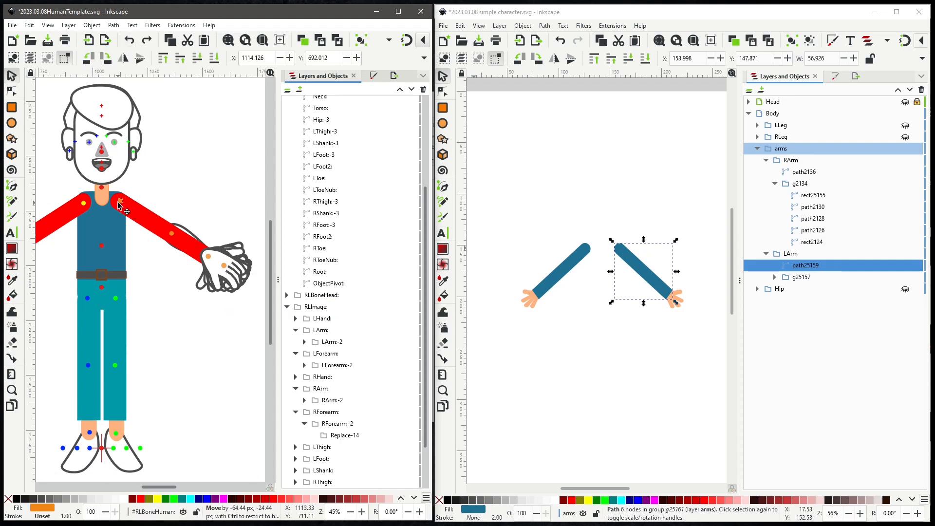
left_click(173, 238)
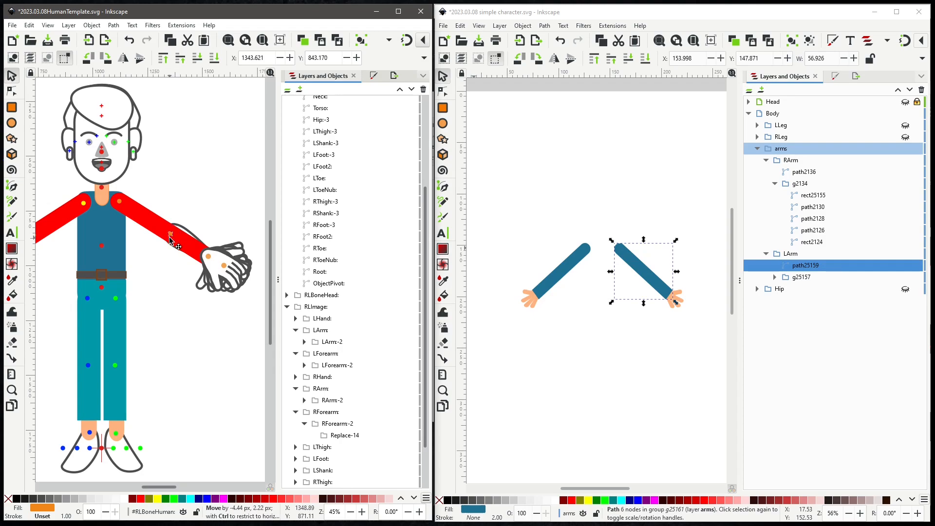
Step: Delete the template's original forearm artwork group Replace-501 from Replace-500 under LForearm
left_click(320, 330)
left_click(304, 341)
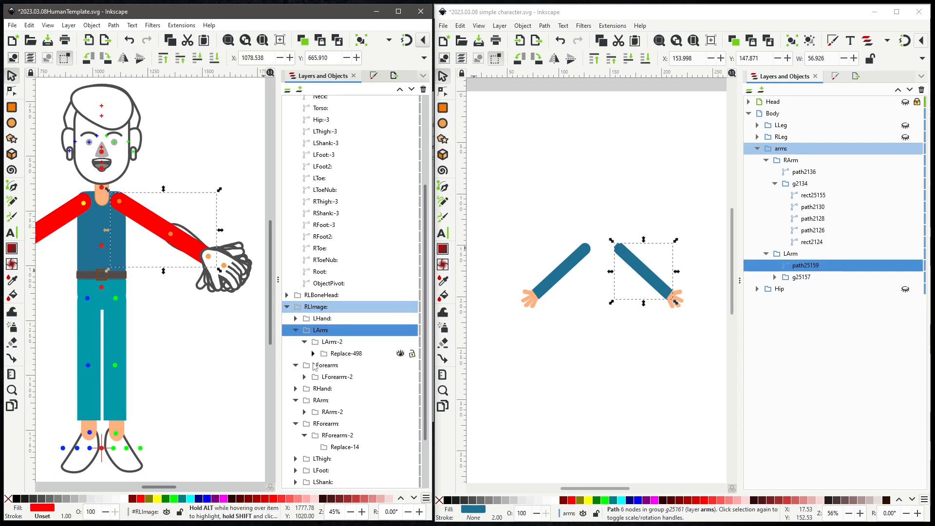
left_click(305, 376)
left_click(313, 388)
left_click(341, 400)
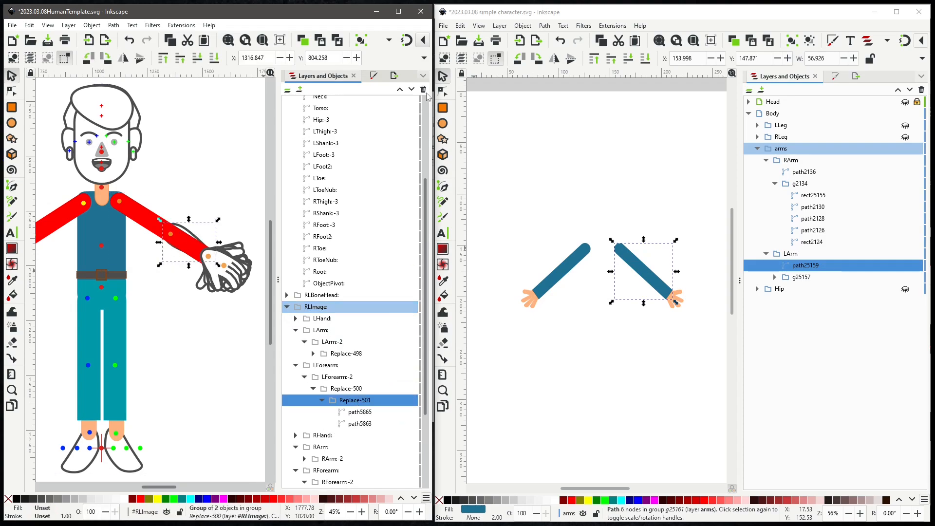
left_click(424, 90)
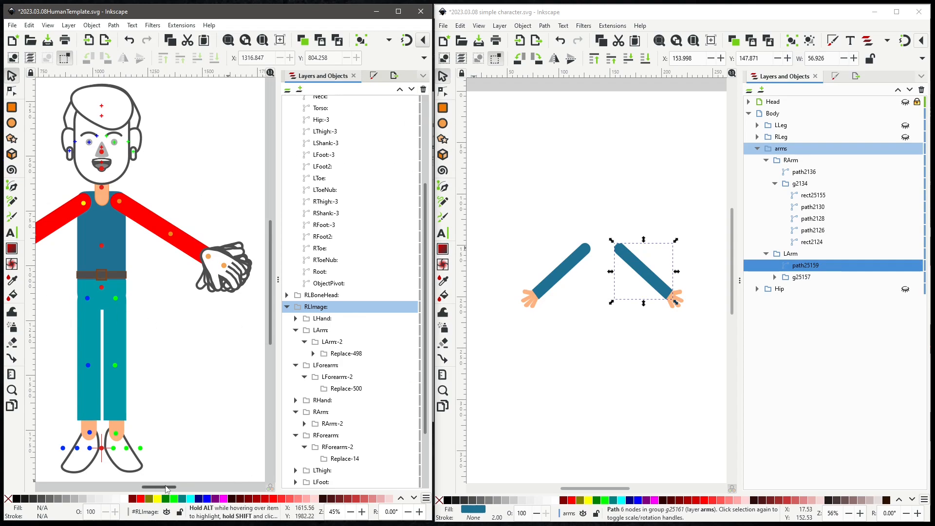
Step: Recolour the left and right sleeves with the blue sampled from the shirt's torso
left_click_drag(167, 489, 159, 488)
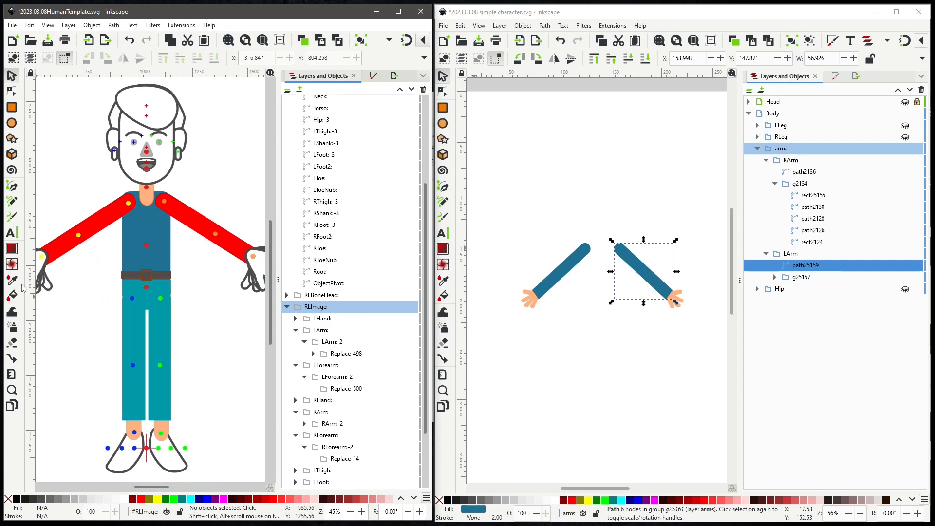
left_click(187, 219)
left_click(12, 280)
left_click(140, 230)
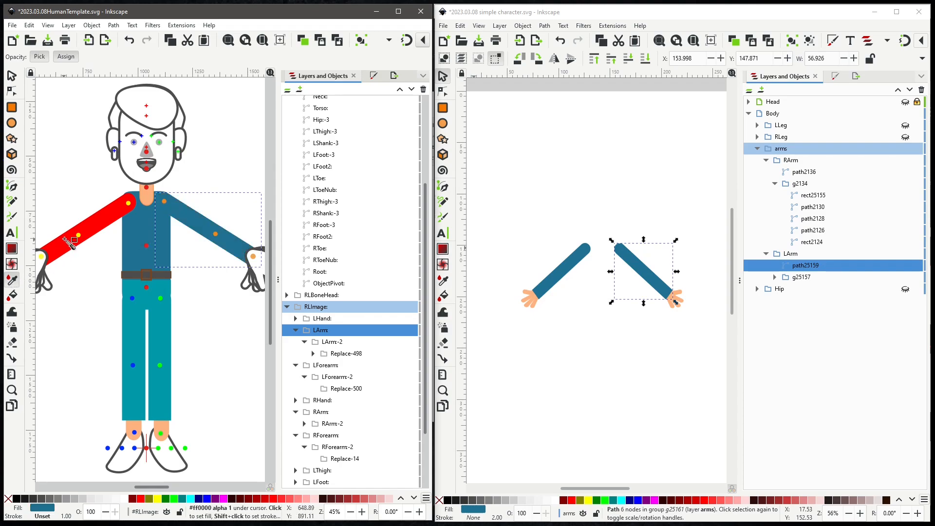
left_click(12, 77)
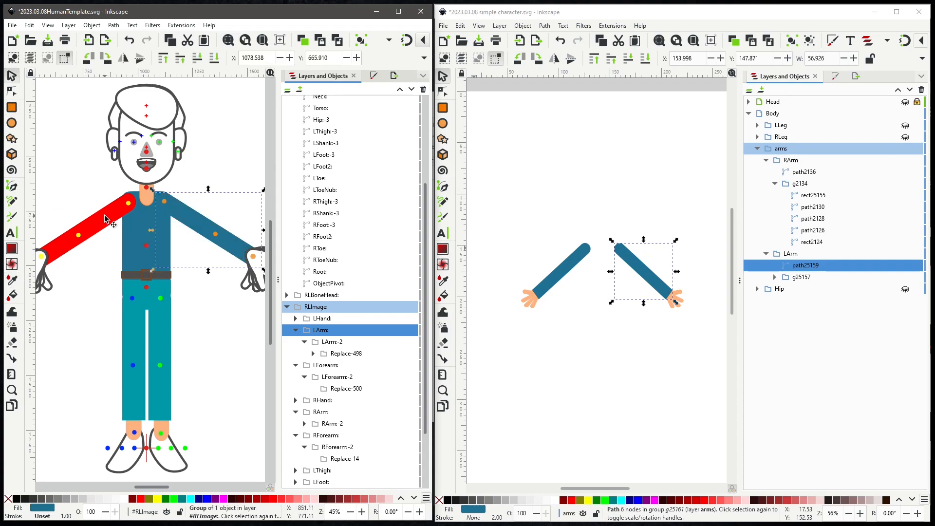
left_click(90, 236)
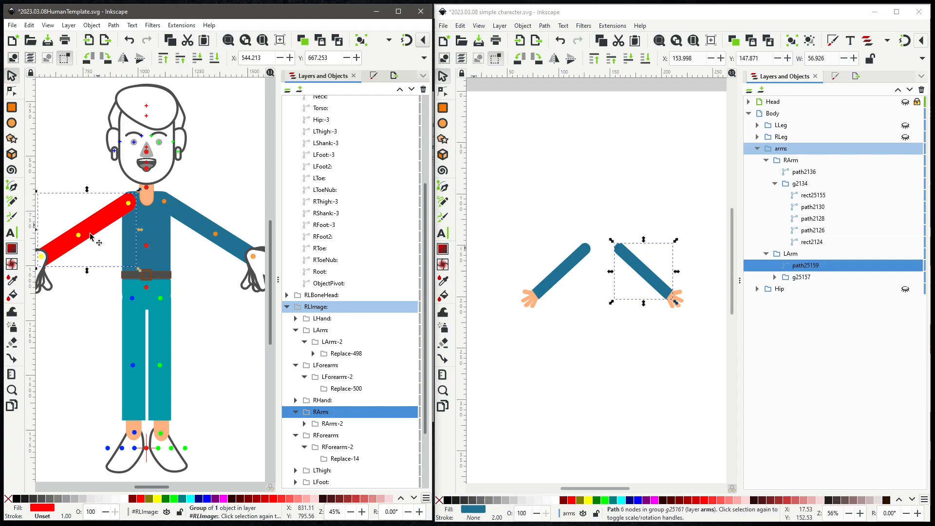
left_click(12, 280)
left_click(149, 230)
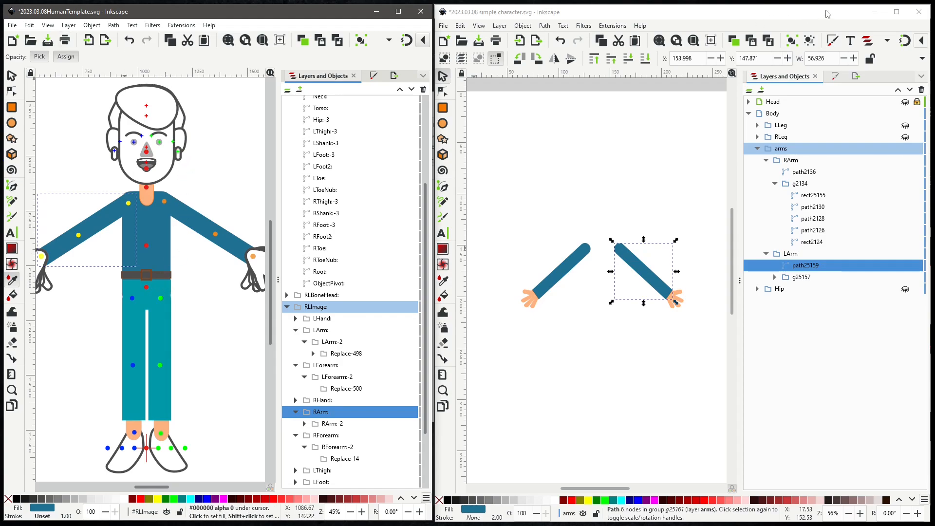
Step: Save the human template, reveal Cartoon Animator 5 behind the simple character document, and accept the modified character structure
left_click(875, 12)
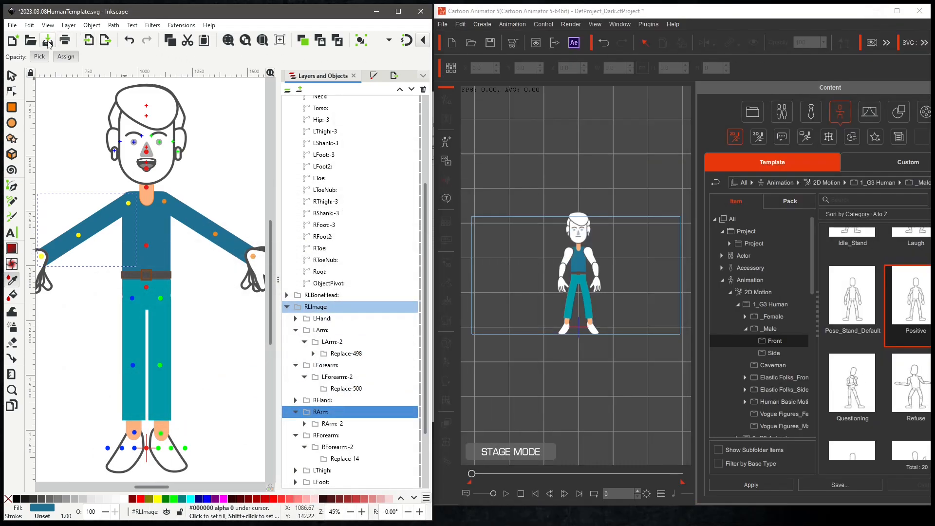
left_click(48, 41)
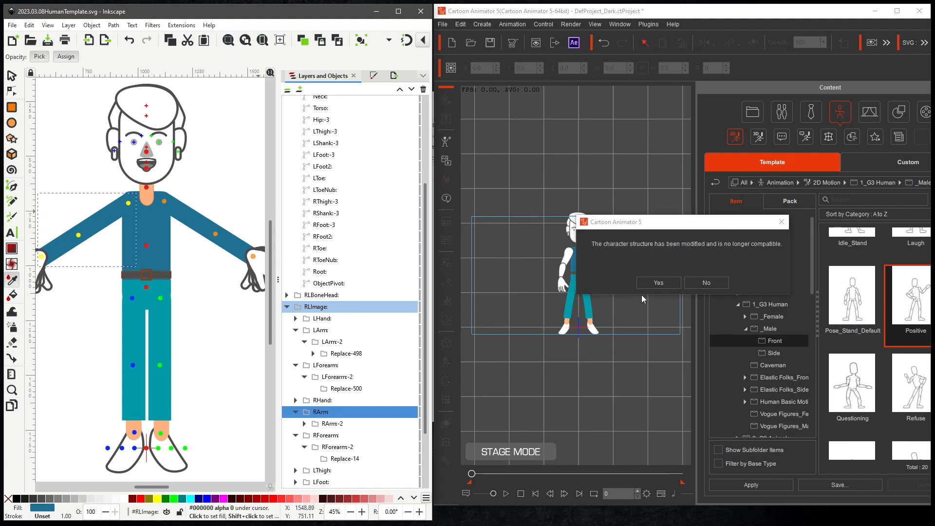
left_click(667, 283)
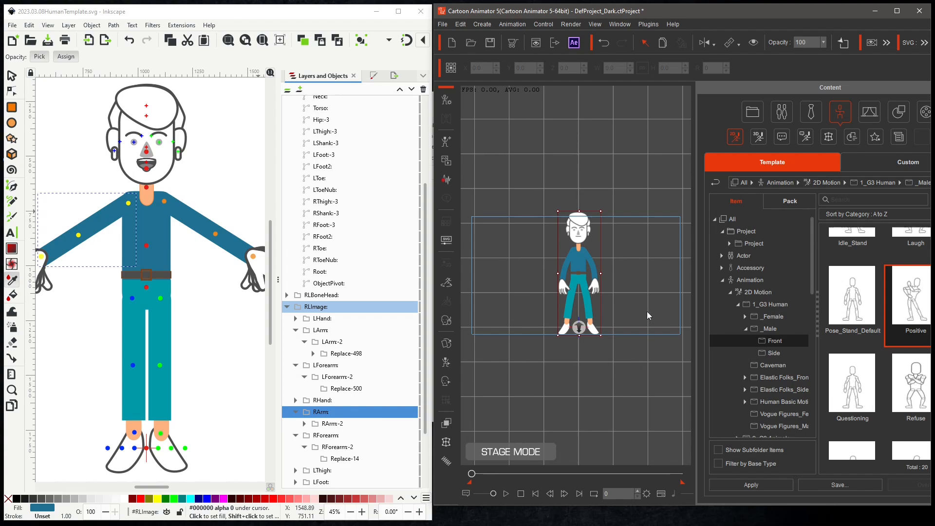
Step: Maximize Cartoon Animator 5 and apply the Refuse motion to the character
left_click(897, 11)
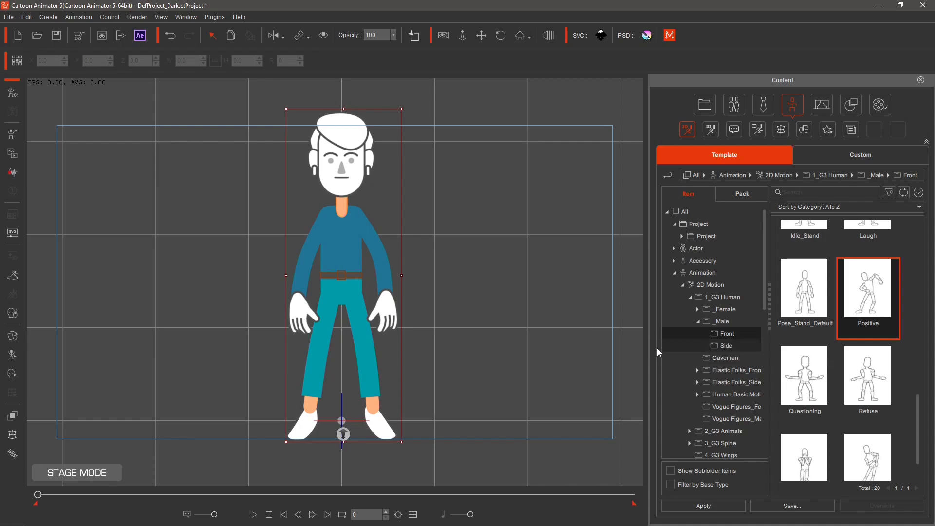
left_click(856, 377)
left_click_drag(856, 377, 339, 265)
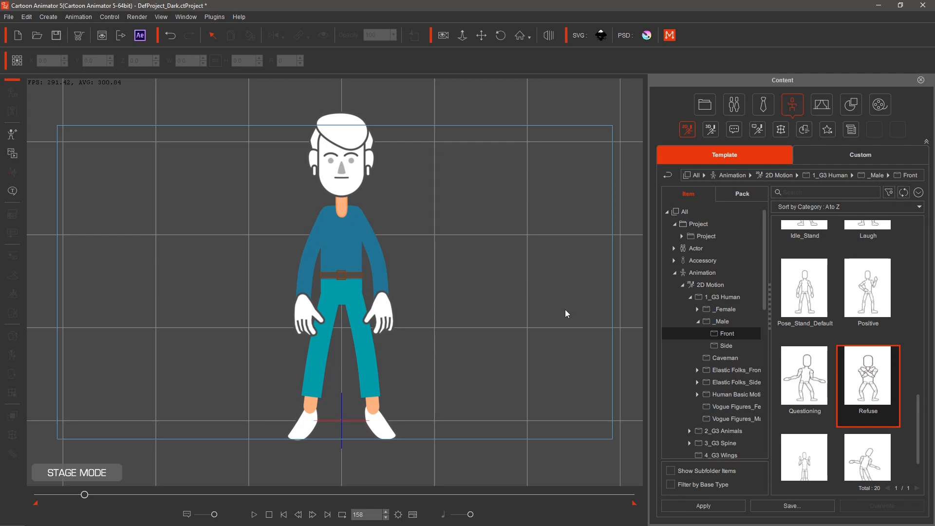
Step: Apply the Scared motion to the character at frame 158
scroll(871, 395, "down", 1)
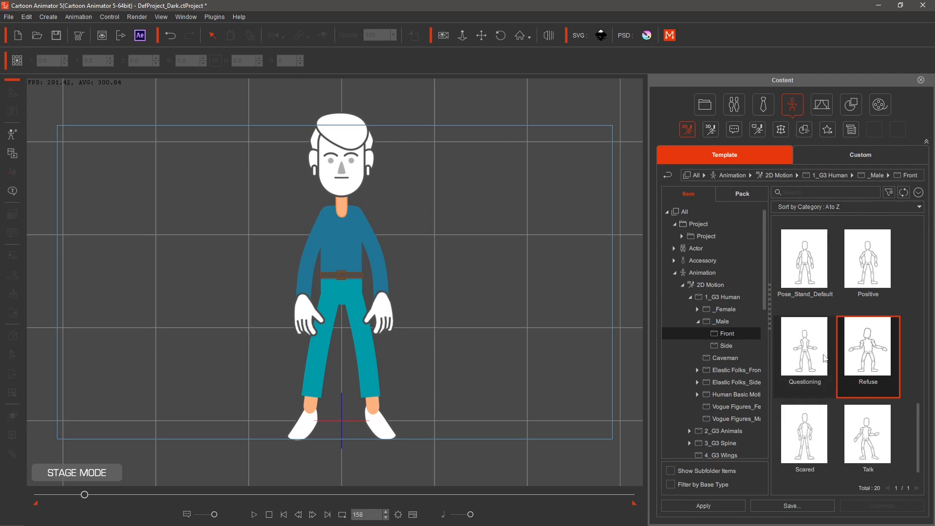
scroll(806, 400, "down", 1)
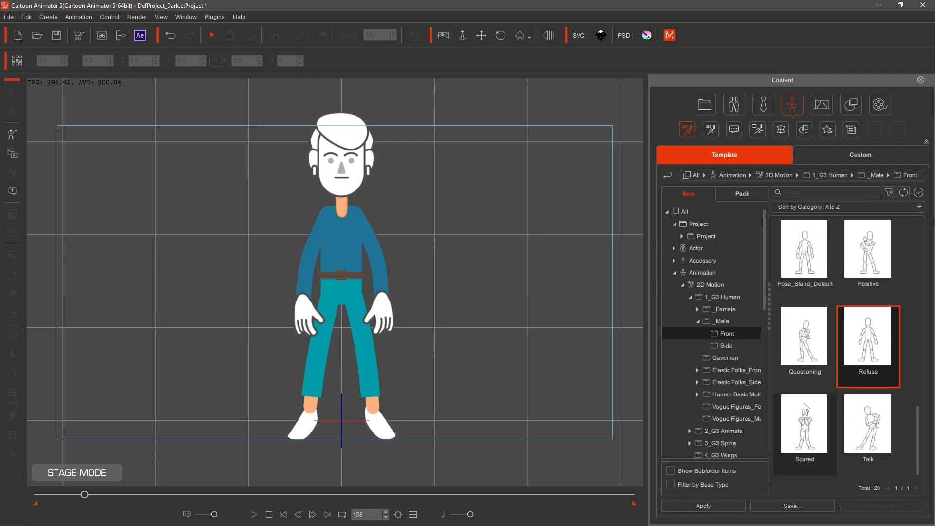
left_click(806, 423)
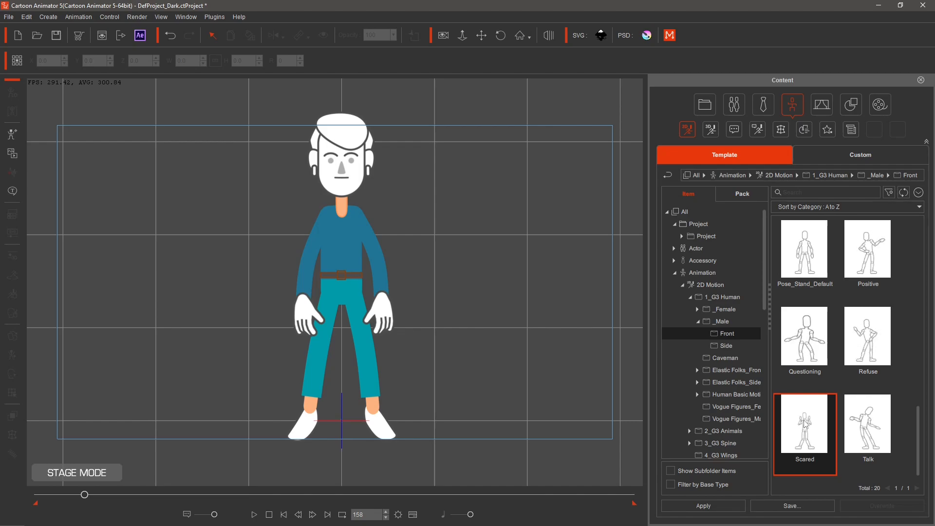
left_click_drag(806, 423, 338, 253)
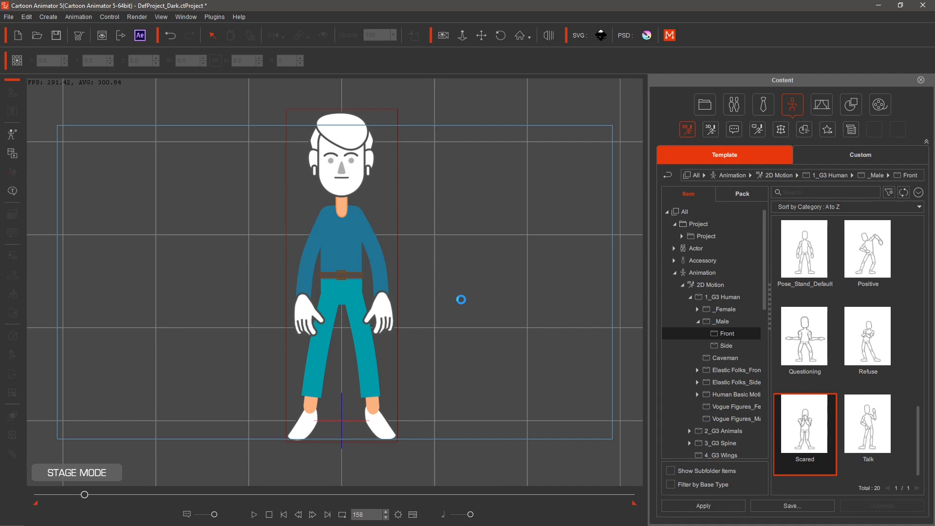
Step: Play back the character's Scared motion and stop the playback
key("space")
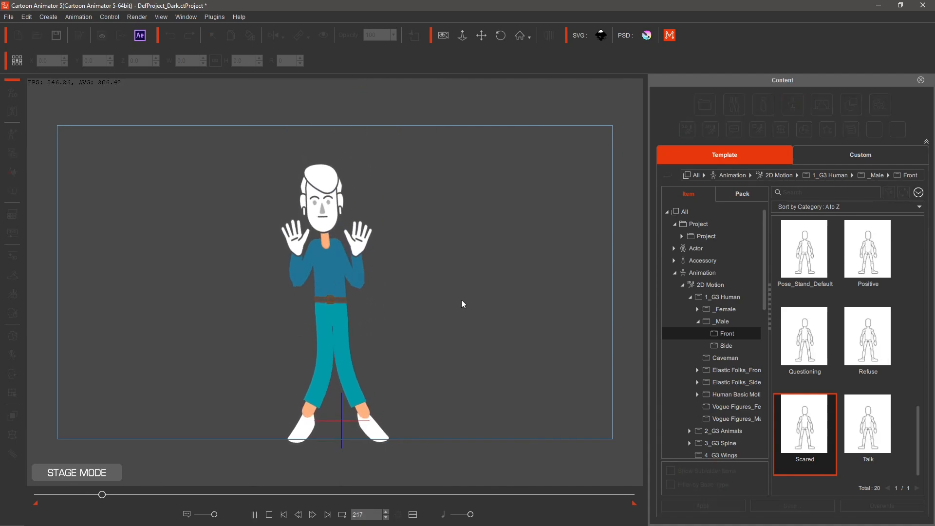
key("space")
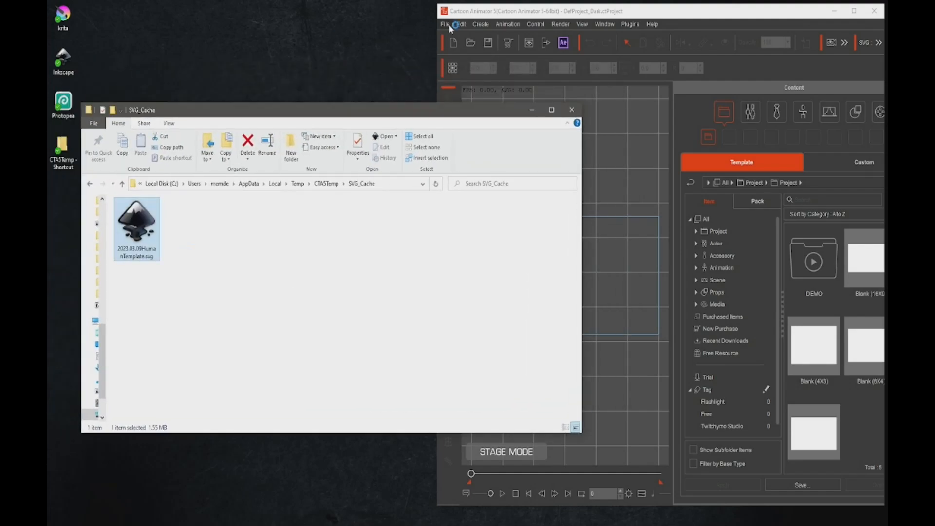
Step: Bring the modified human template character into Cartoon Animator 5 and open 2023.03.09HumanTemplate.svg in Inkscape
left_click(485, 24)
mouse_move(529, 96)
left_click(604, 98)
double_click(605, 99)
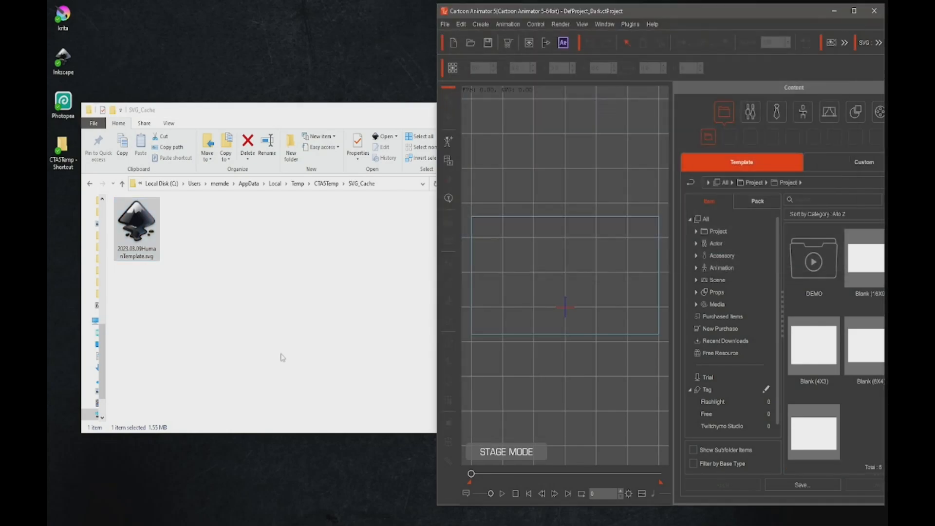
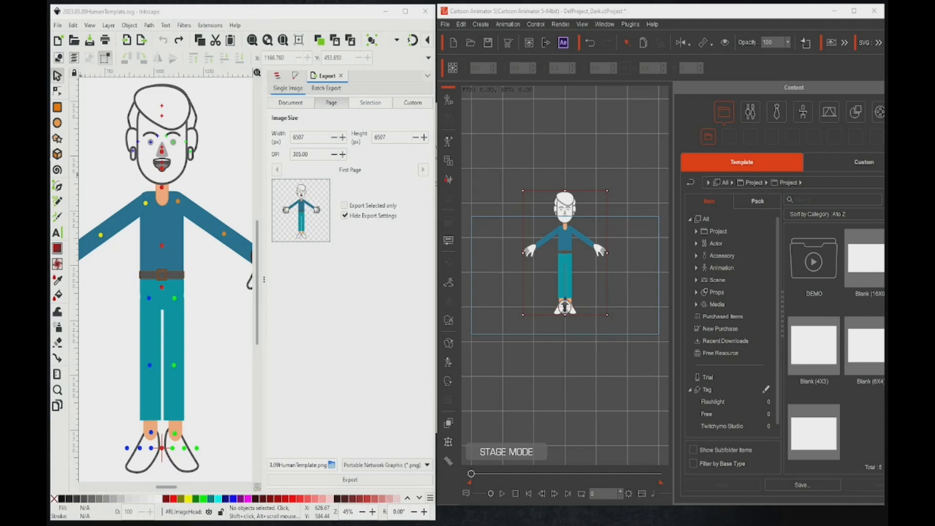
Step: Move and resize the simple character document so that it sits beside the human template document
left_click_drag(48, 90, 610, 14)
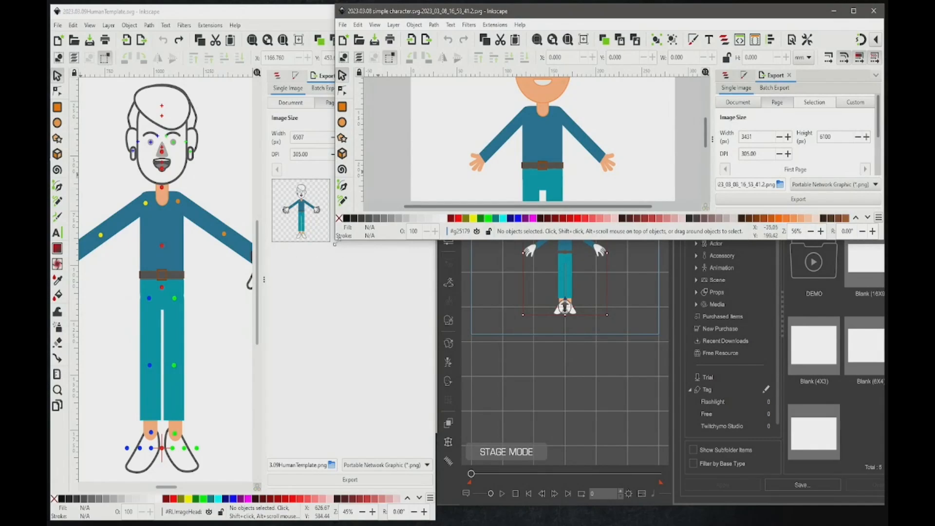
left_click_drag(334, 244, 436, 525)
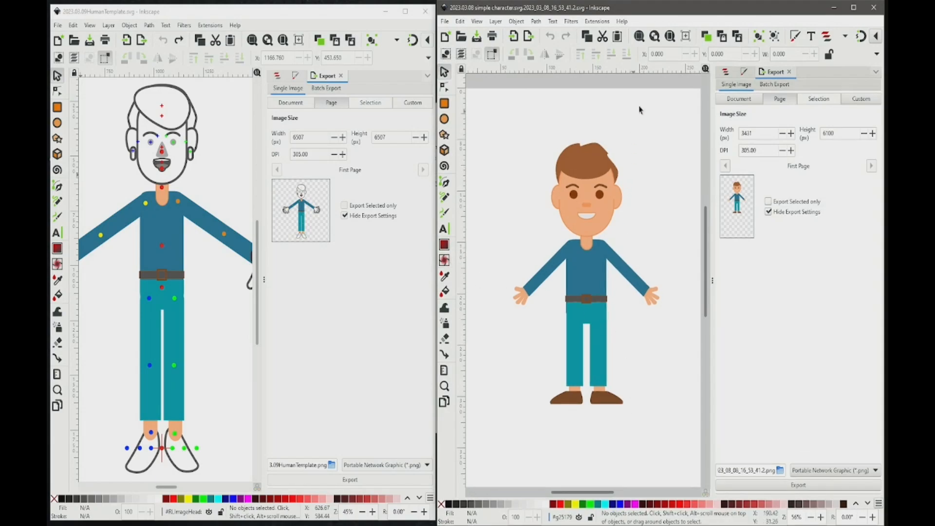
Step: Show the layers and objects of the simple character document, and hide and lock its Body layer
left_click(732, 72)
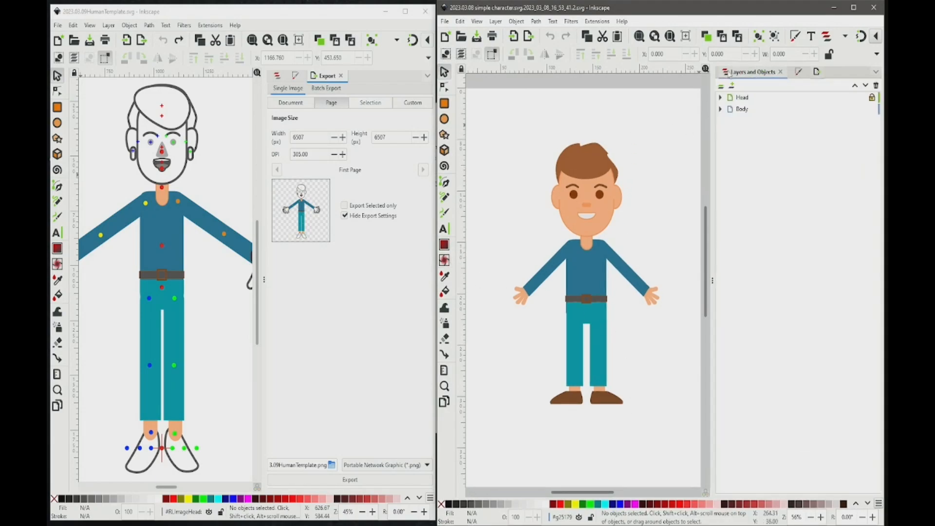
left_click(861, 109)
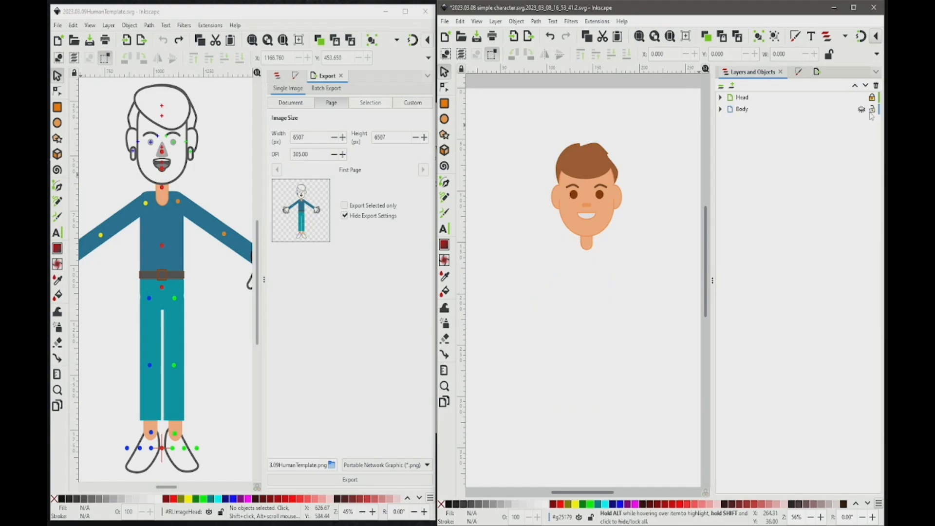
left_click(872, 109)
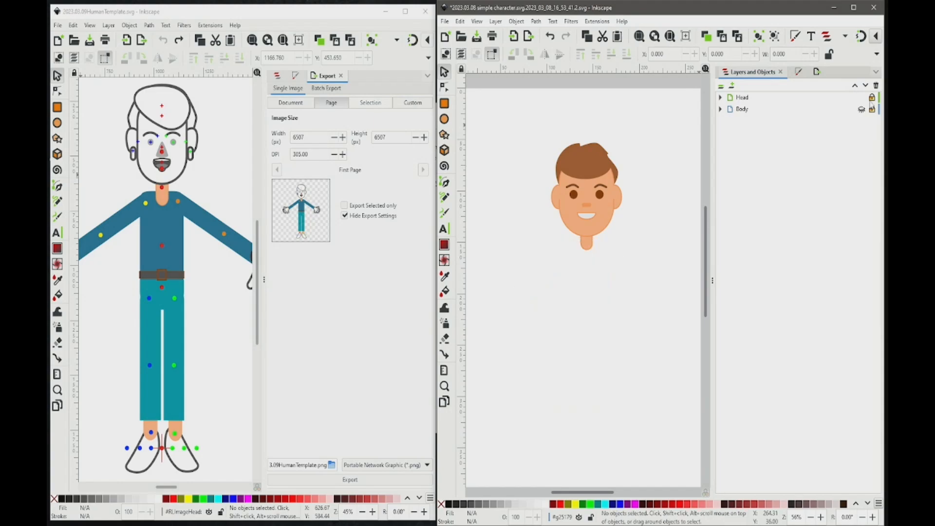
Step: Unlock and expand the simple character's Head layer and identify its hair and nose shapes
left_click(720, 98)
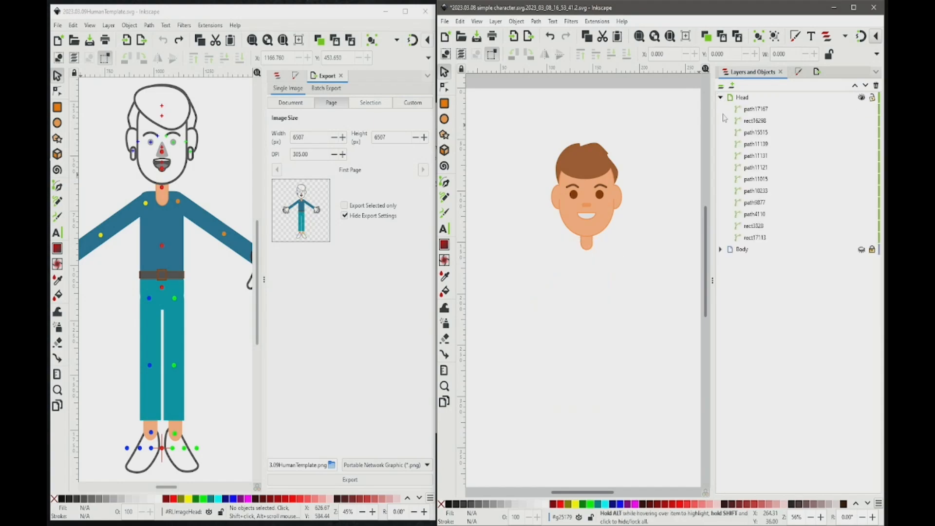
left_click(755, 110)
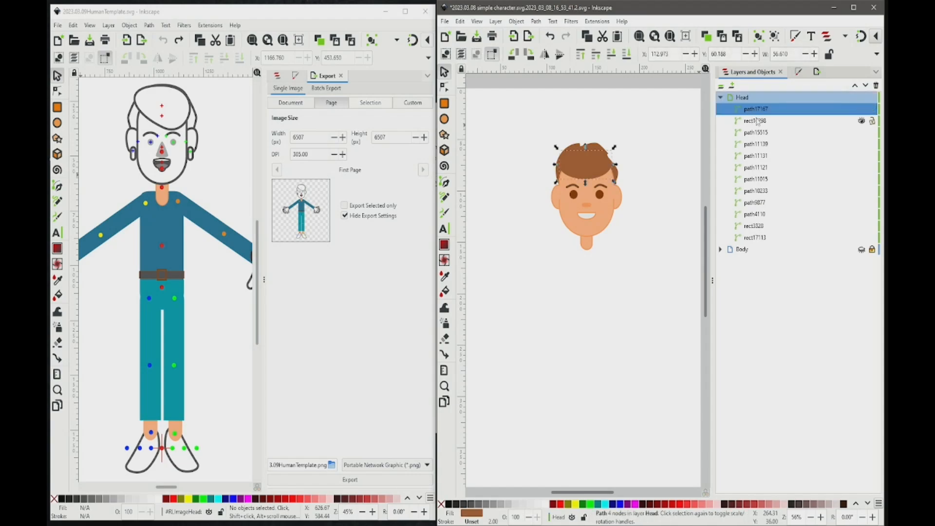
left_click(757, 121)
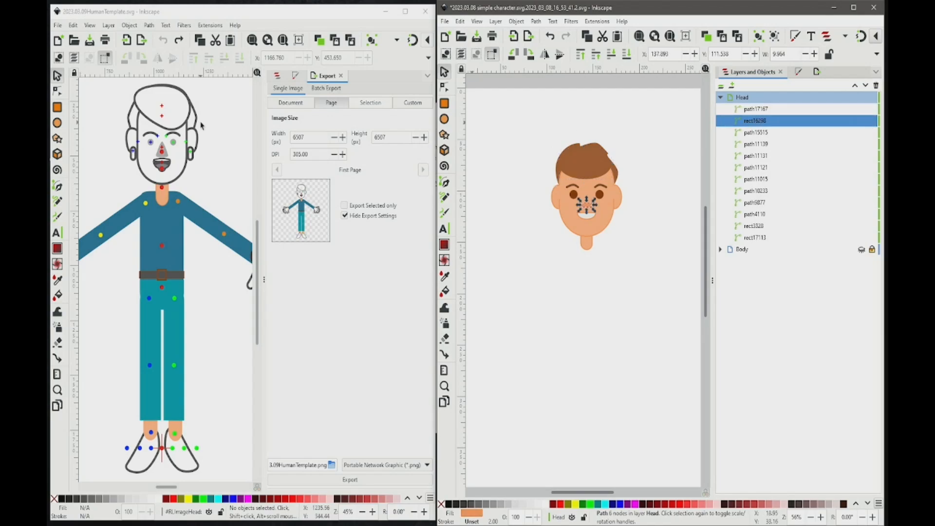
Step: Show the human template's layers and hide the LEarRing and REarRing groups under RLImageHead
left_click(277, 76)
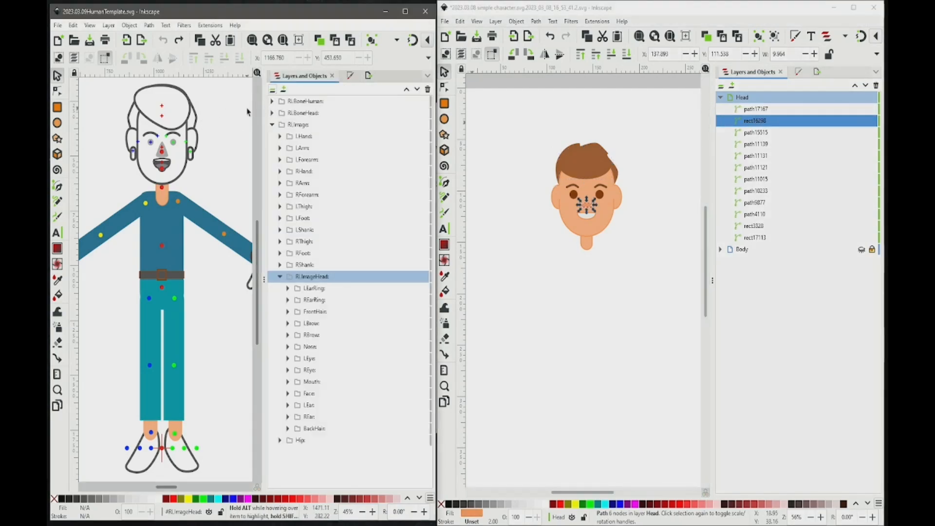
left_click(313, 290)
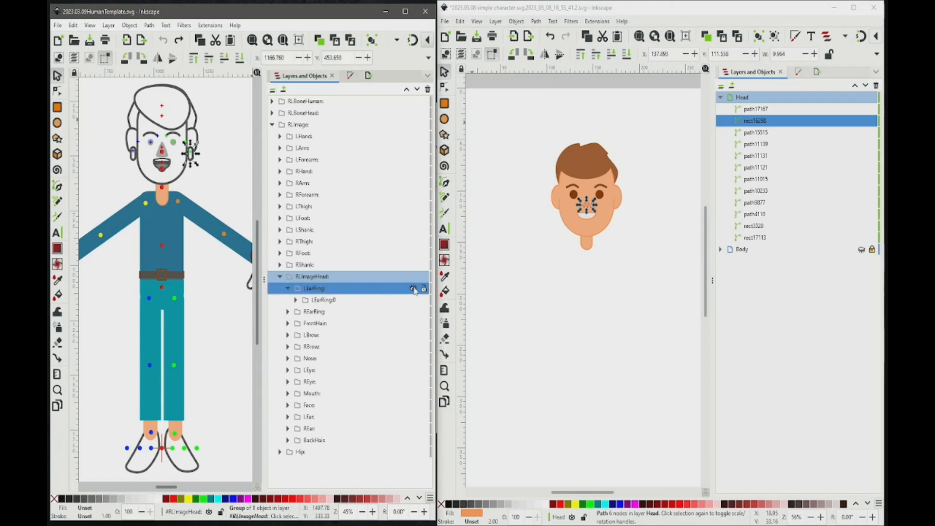
left_click(414, 289)
left_click(288, 289)
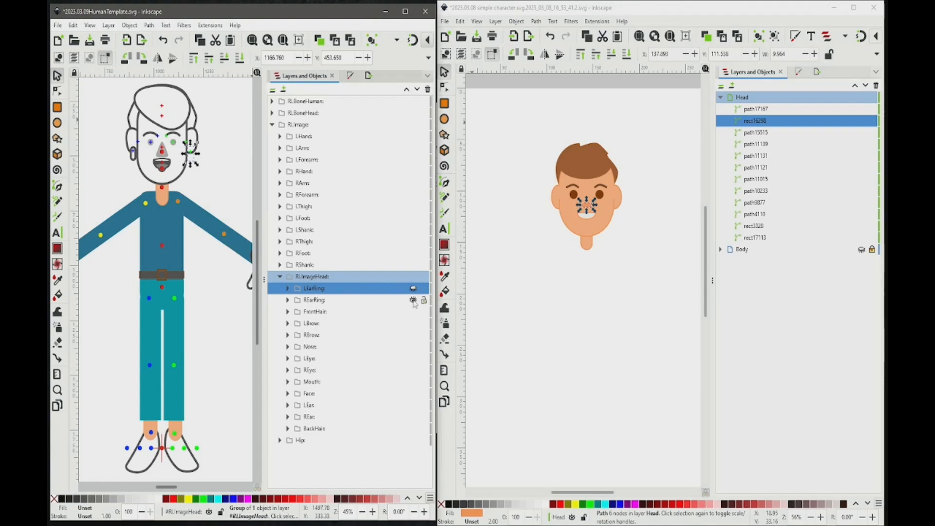
left_click(413, 300)
Step: Copy the simple character's hair path17167 and paste it into the template's FrontHair0 group
left_click(318, 315)
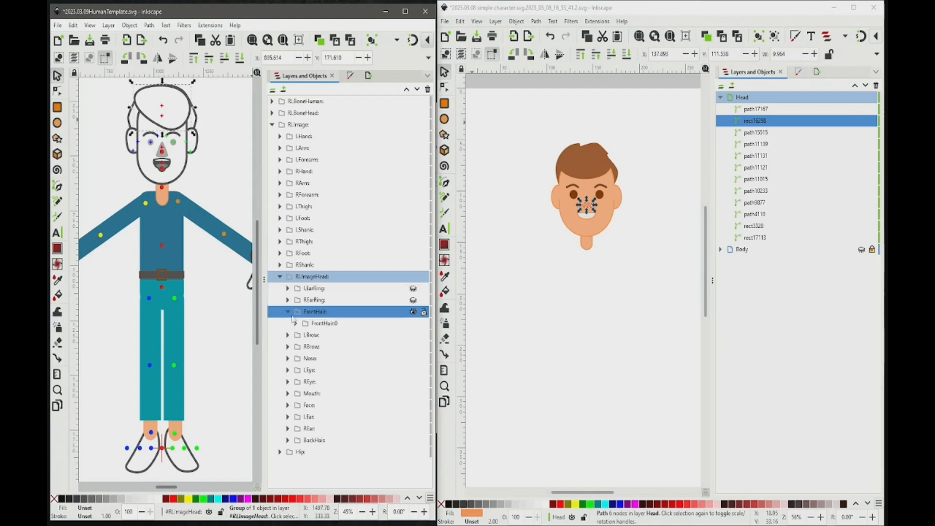
left_click(296, 324)
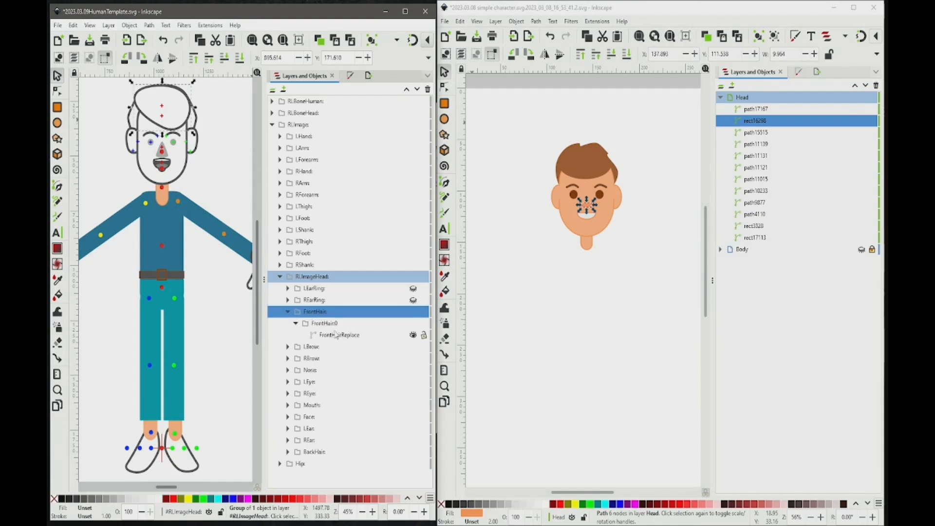
left_click(757, 110)
right_click(757, 112)
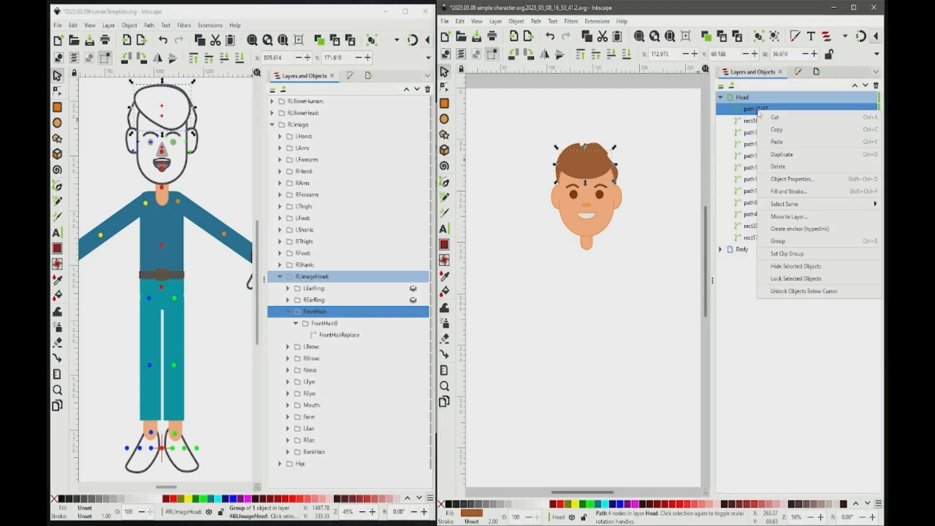
left_click(778, 131)
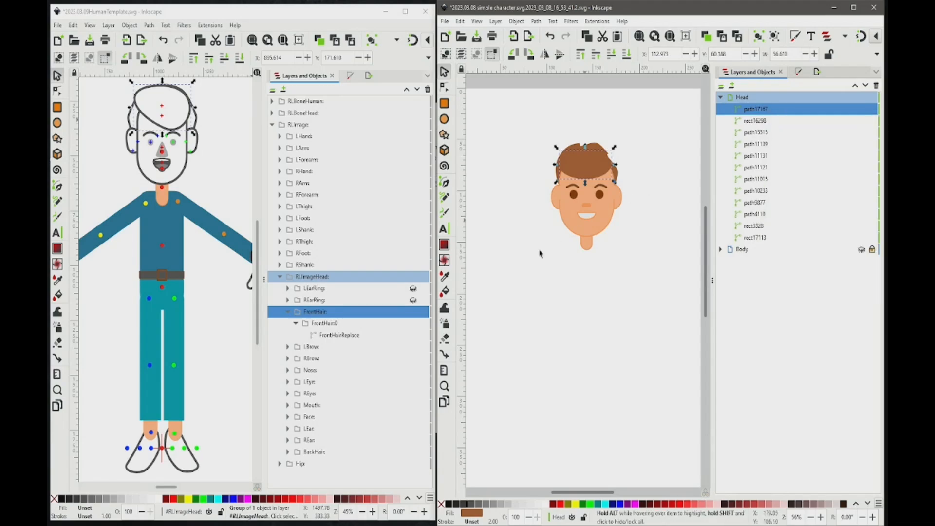
left_click(324, 324)
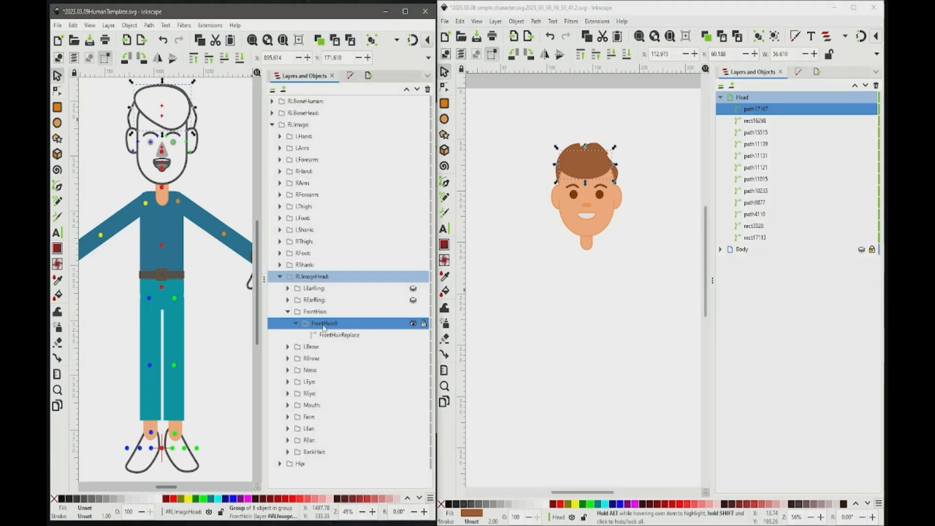
right_click(324, 325)
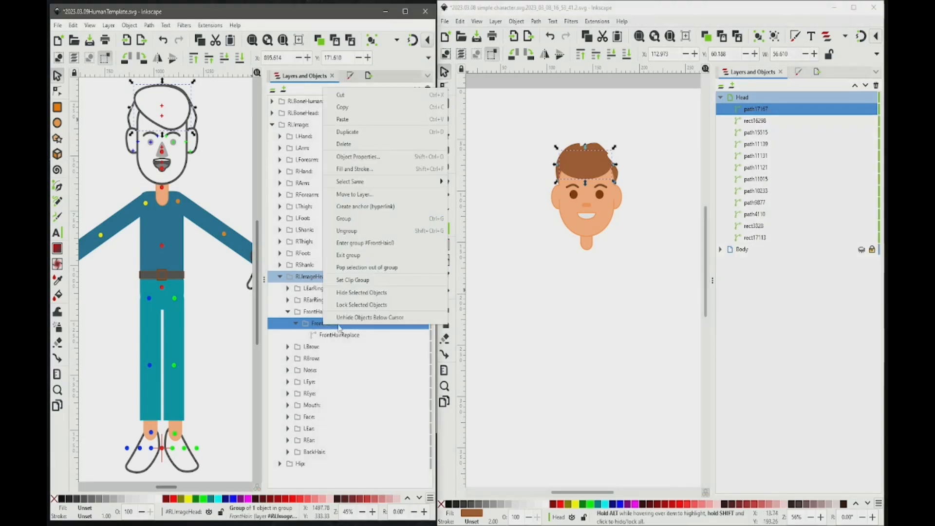
left_click(342, 119)
Step: Position the pasted hair path17167 over the top of the template's head, and hide the FrontHair group
left_click_drag(169, 255, 163, 102)
key("ctrl+z")
left_click(164, 109)
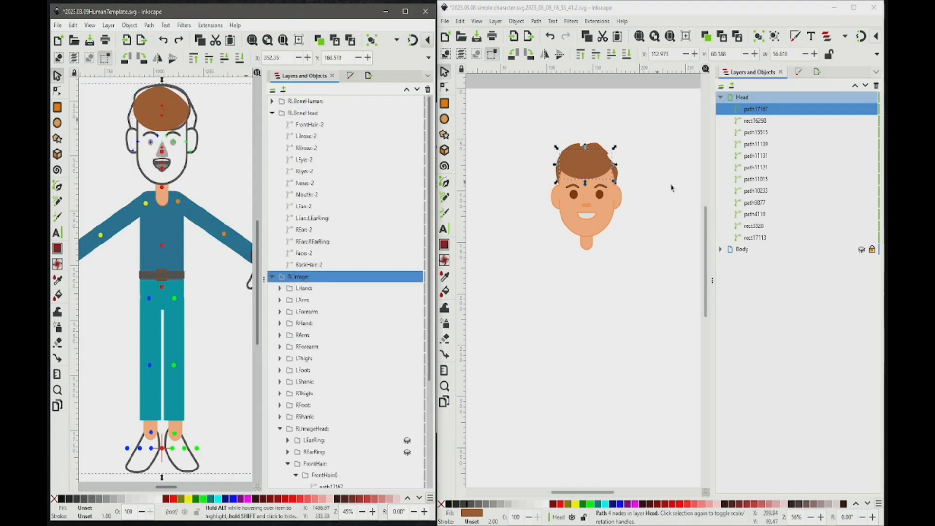
scroll(332, 341, "down", 5)
left_click(331, 342)
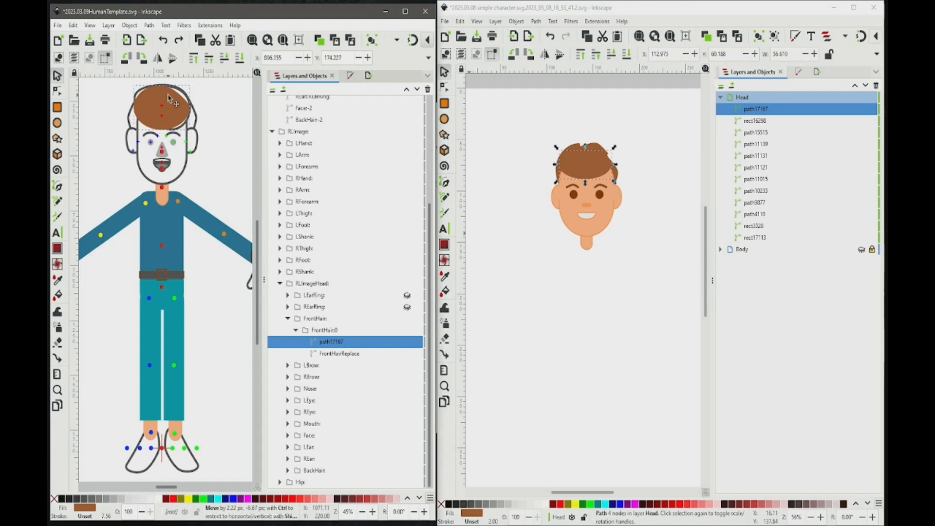
key("Up")
key("Right")
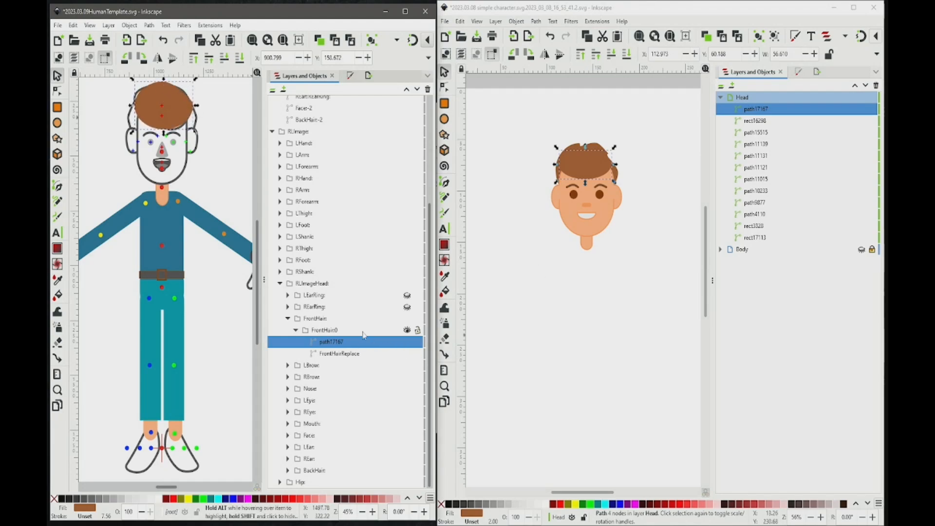
left_click(407, 319)
left_click(296, 331)
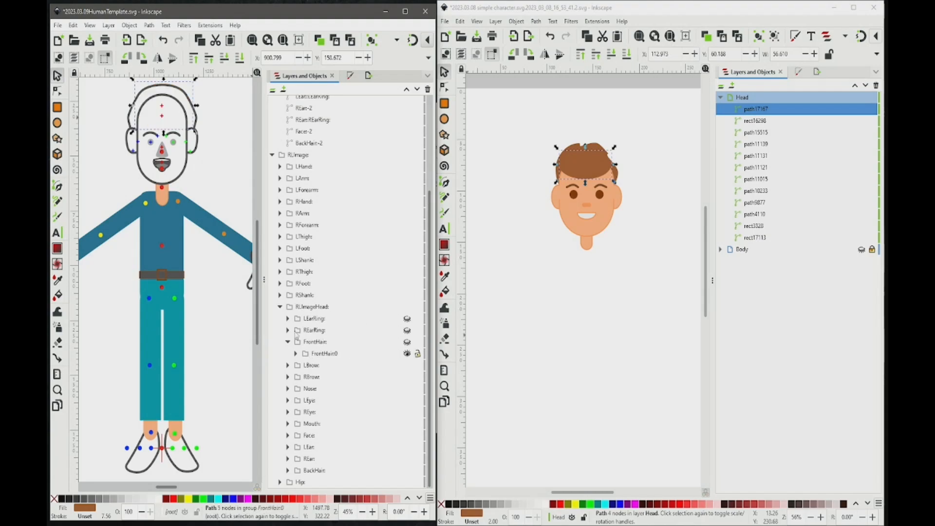
Step: Copy the simple character's left eyebrow path11139 and paste it into the template's Normal-9 group under LBrow
left_click(287, 366)
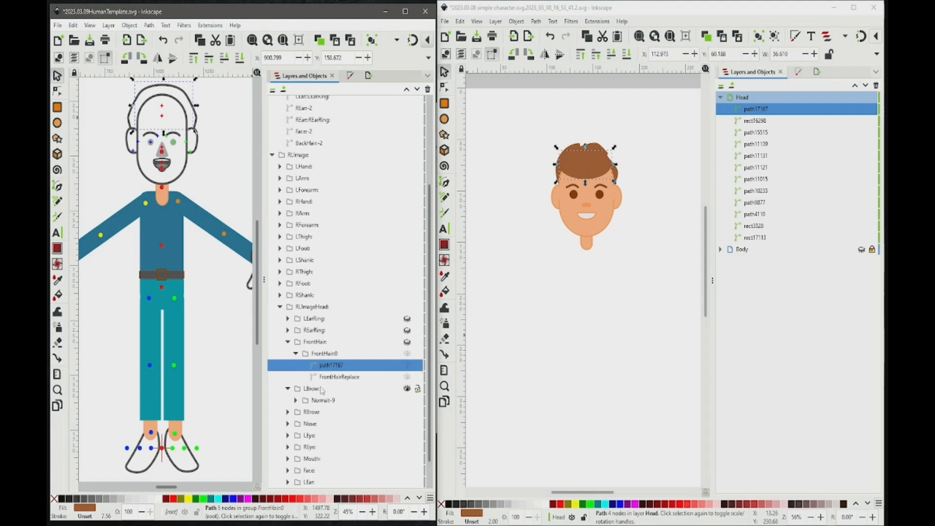
left_click(302, 402)
left_click(335, 414)
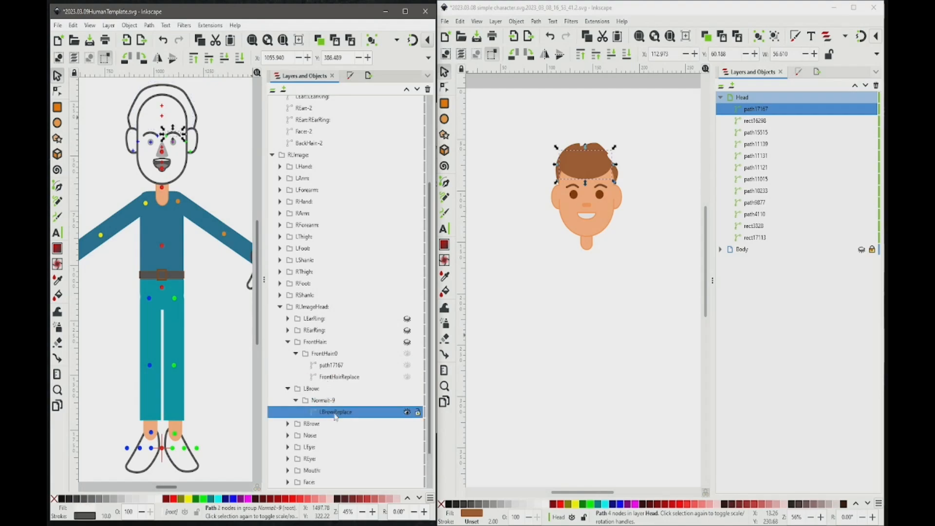
left_click(603, 187)
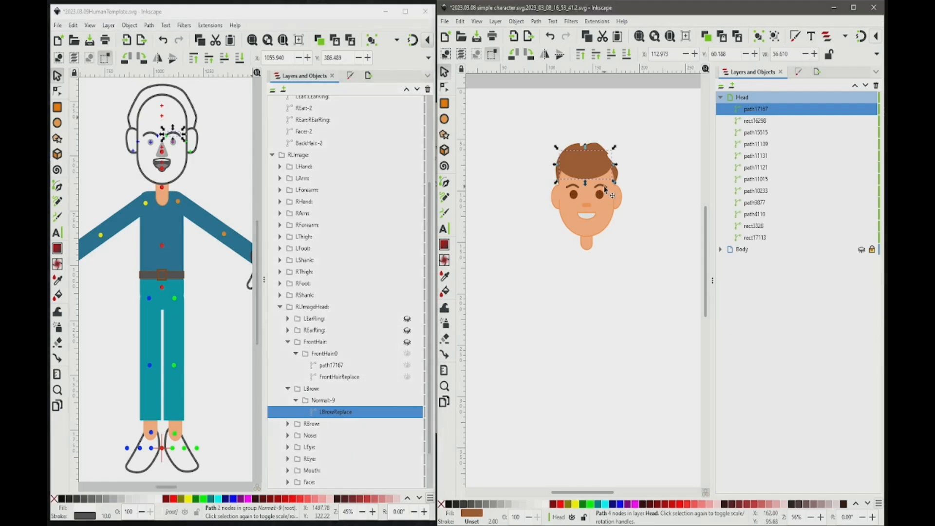
right_click(758, 148)
left_click(783, 166)
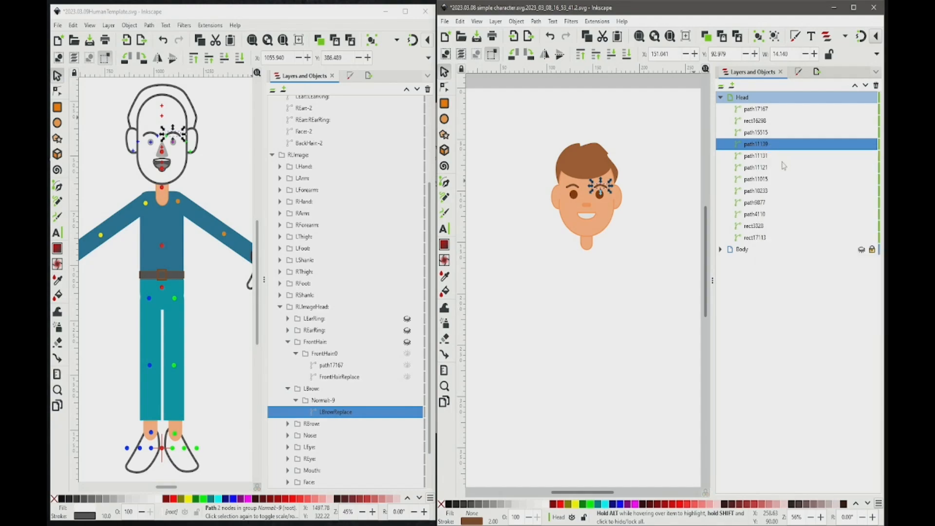
right_click(336, 412)
left_click(351, 232)
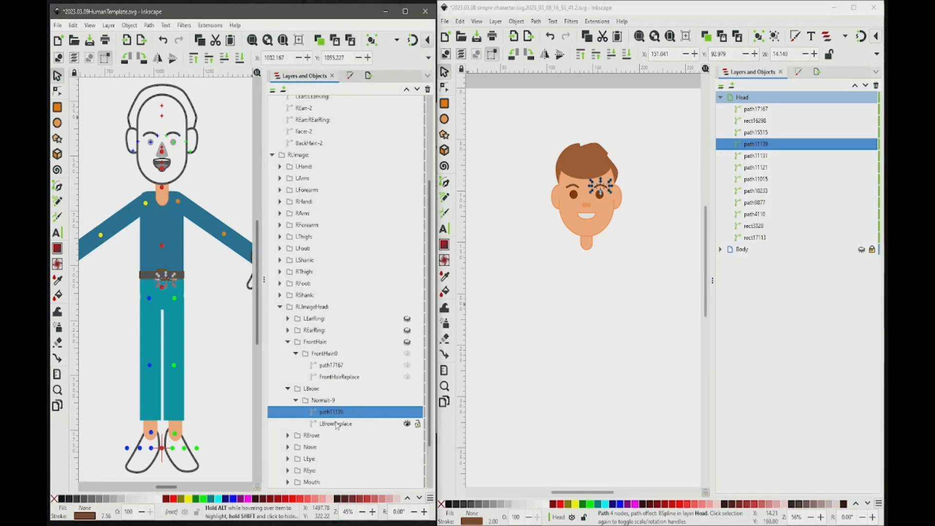
Step: Move the pasted eyebrow to the template's left eyebrow position, and hide LBrowReplace and the LBrow group
left_click_drag(166, 280, 226, 153)
left_click(407, 424)
left_click_drag(218, 145, 174, 135)
left_click(407, 424)
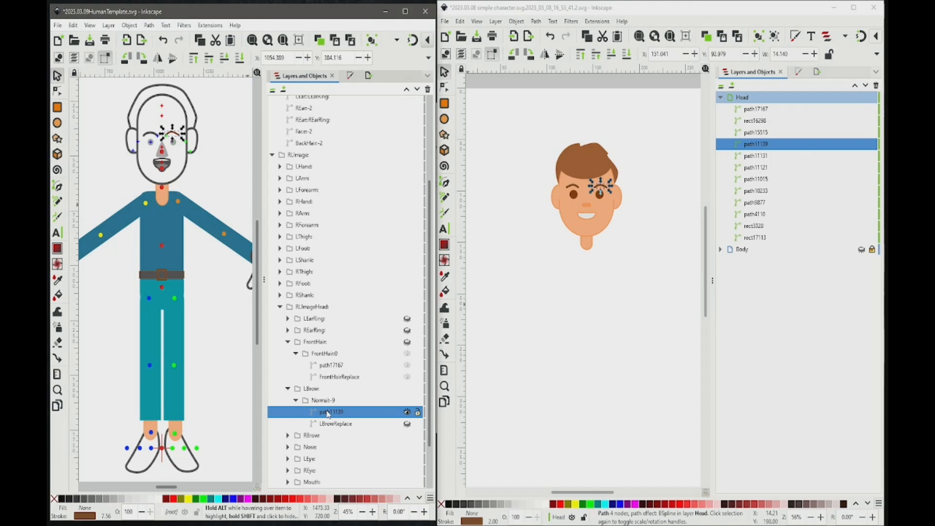
left_click(288, 389)
left_click(295, 353)
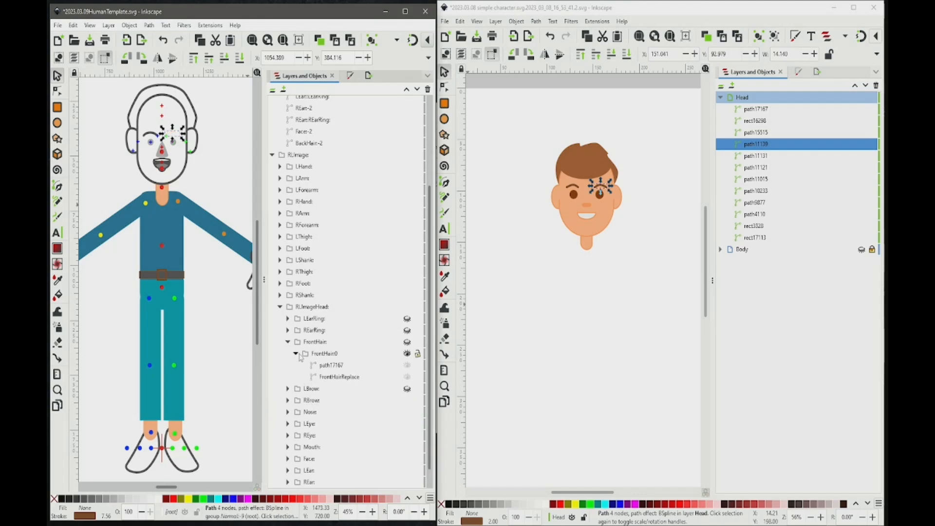
Step: Copy the simple character's right eyebrow path11131 into the template's Normal-8 group under RBrow and position it over the template's right eyebrow
left_click(288, 377)
left_click(296, 389)
left_click(328, 401)
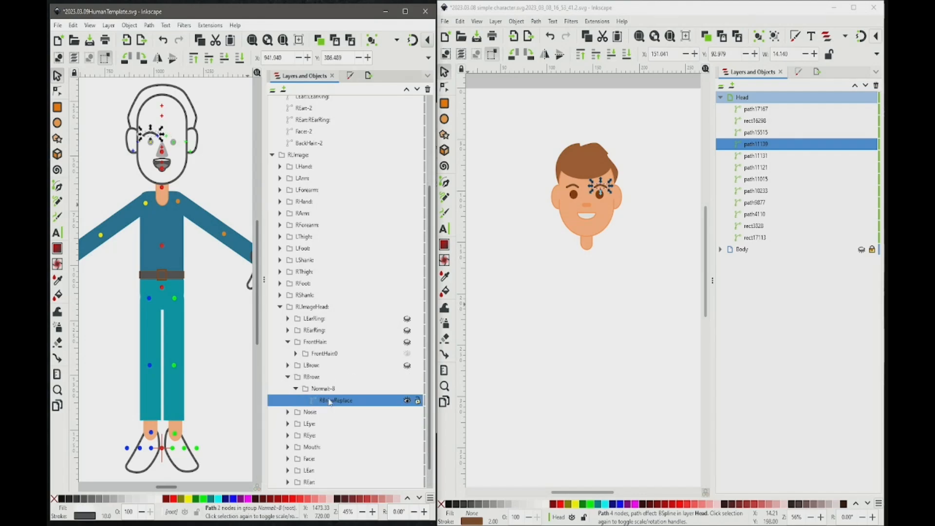
left_click(758, 155)
right_click(759, 154)
left_click(777, 192)
right_click(347, 400)
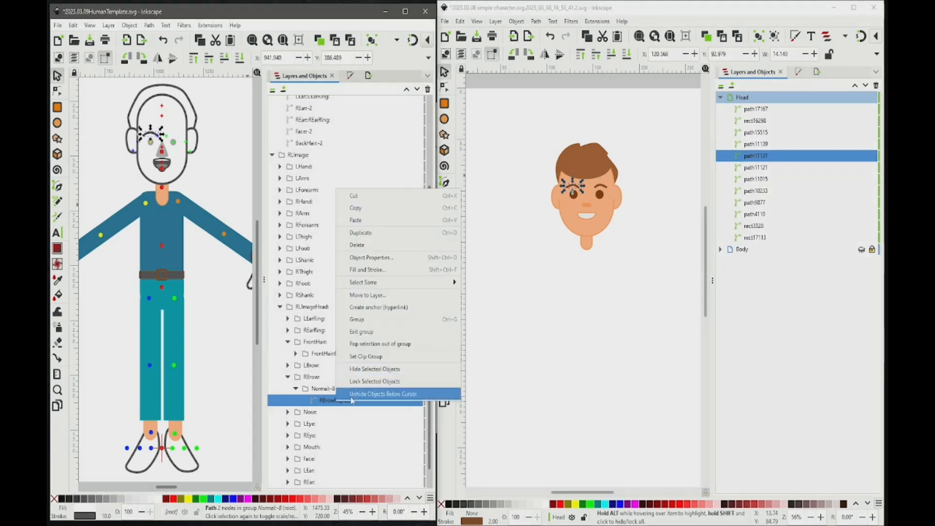
left_click(361, 390)
left_click_drag(162, 275, 147, 135)
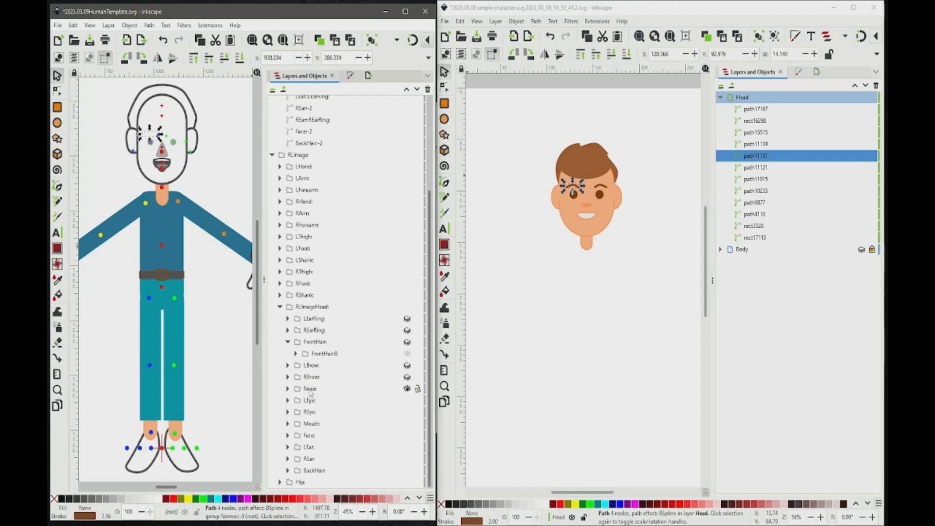
Step: Hide the CenterLeft and CenterRight groups under Nose, and select the Normal-5 group inside Center
left_click(310, 389)
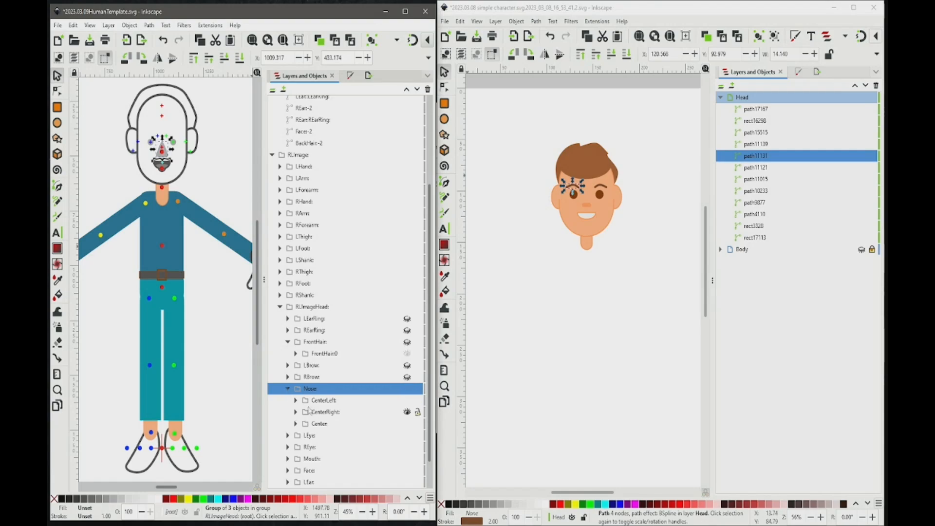
left_click(407, 412)
left_click(407, 400)
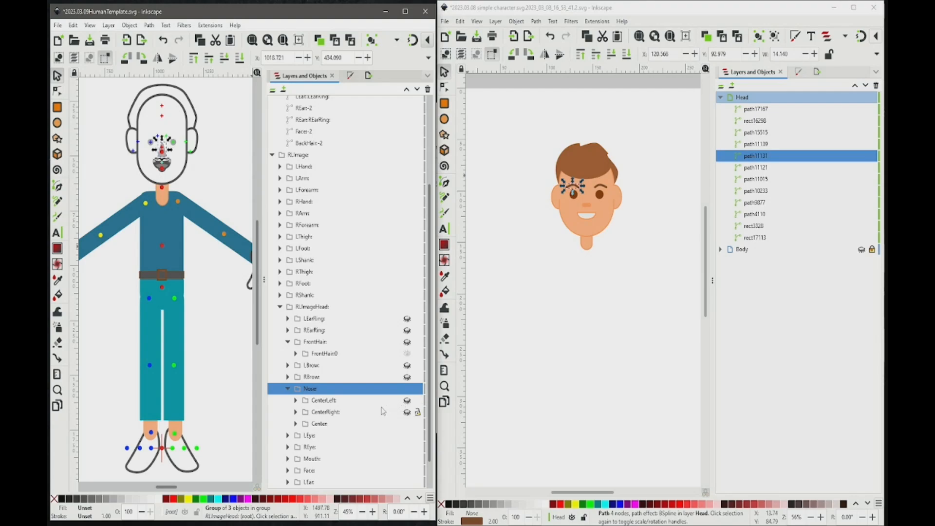
left_click(295, 423)
left_click(304, 435)
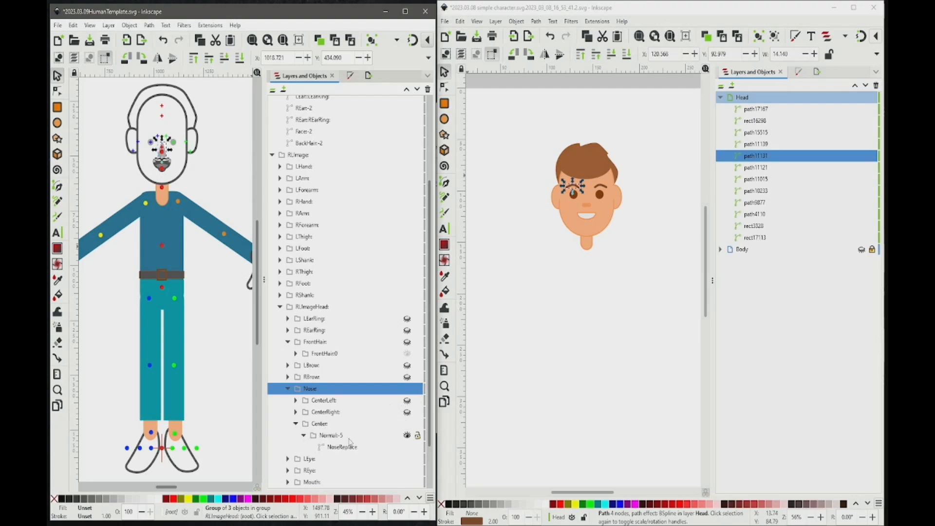
left_click(334, 436)
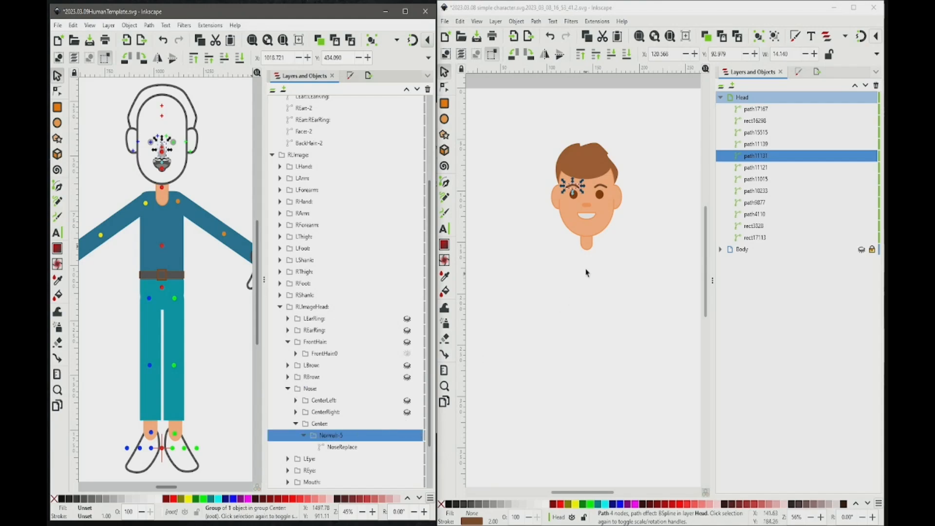
Step: Copy the simple character's nose rect16298 and paste it into the template's Normal-5 group under Nose
left_click(590, 210)
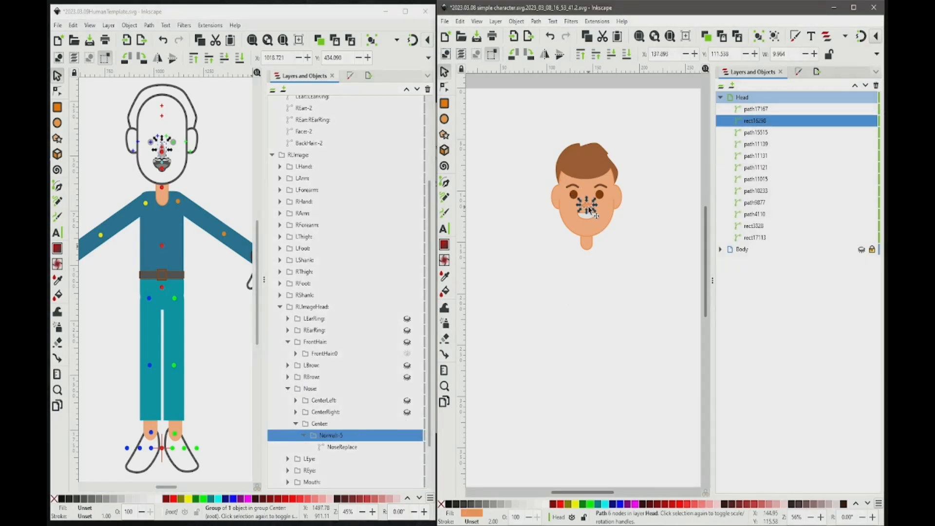
right_click(755, 119)
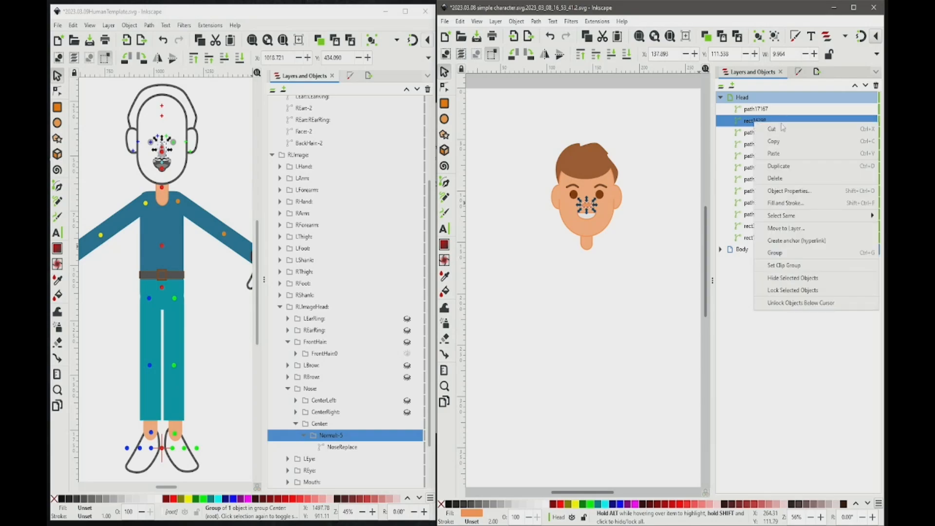
left_click(766, 147)
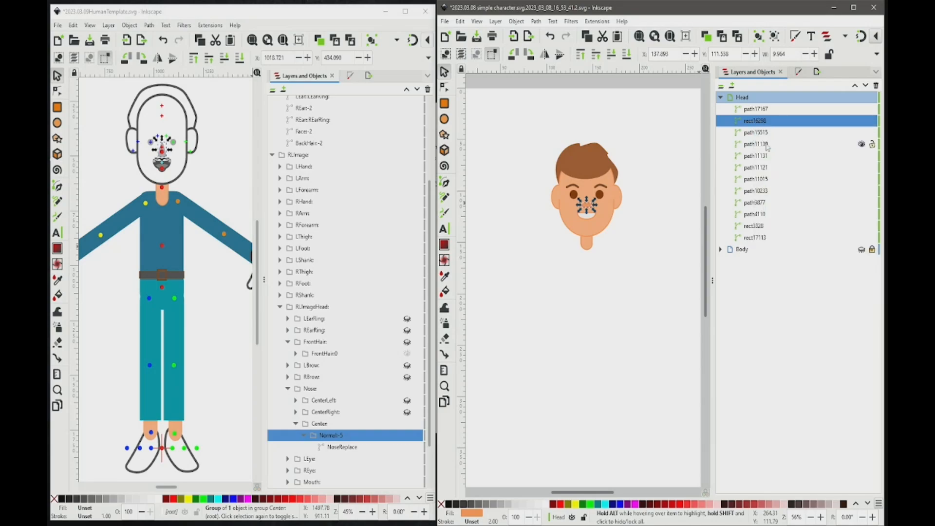
left_click(339, 448)
left_click(339, 448)
right_click(339, 448)
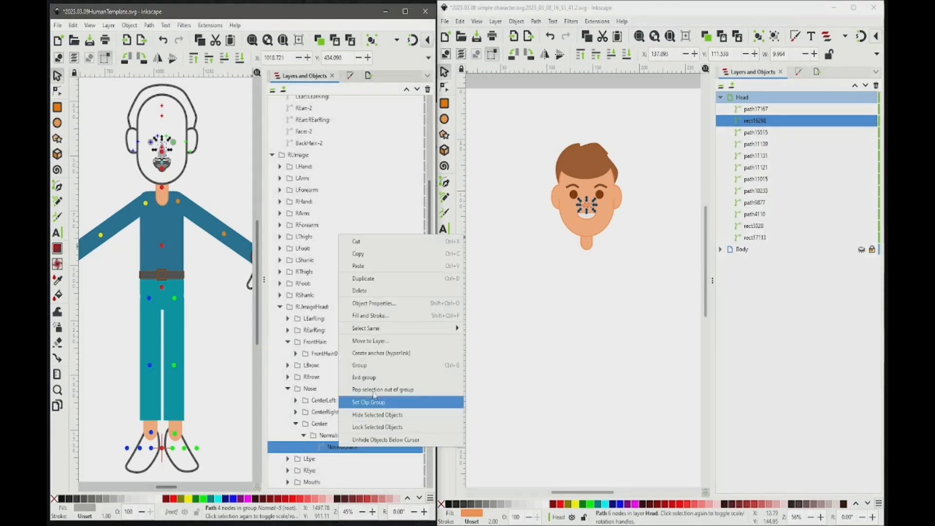
left_click(367, 271)
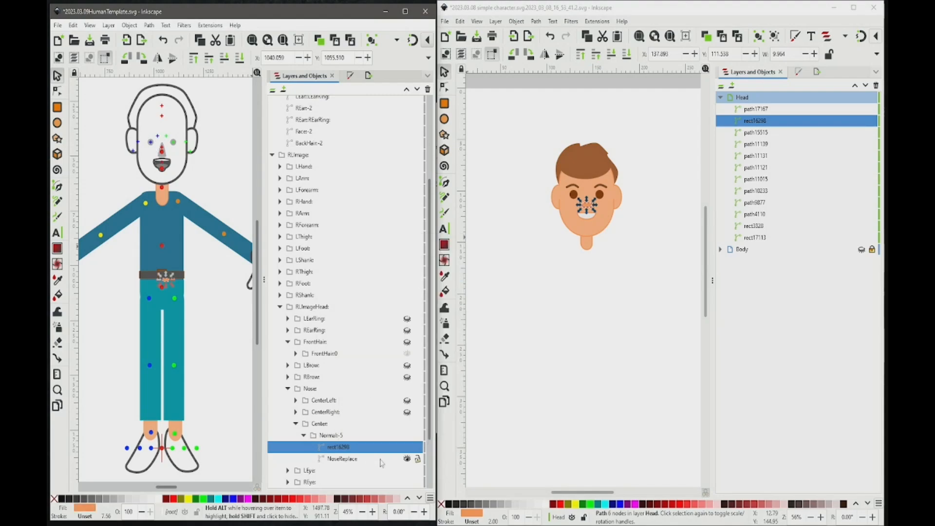
Step: Move the pasted nose onto the template's nose position, and hide NoseReplace and the Nose group
left_click_drag(167, 280, 164, 156)
left_click(407, 459)
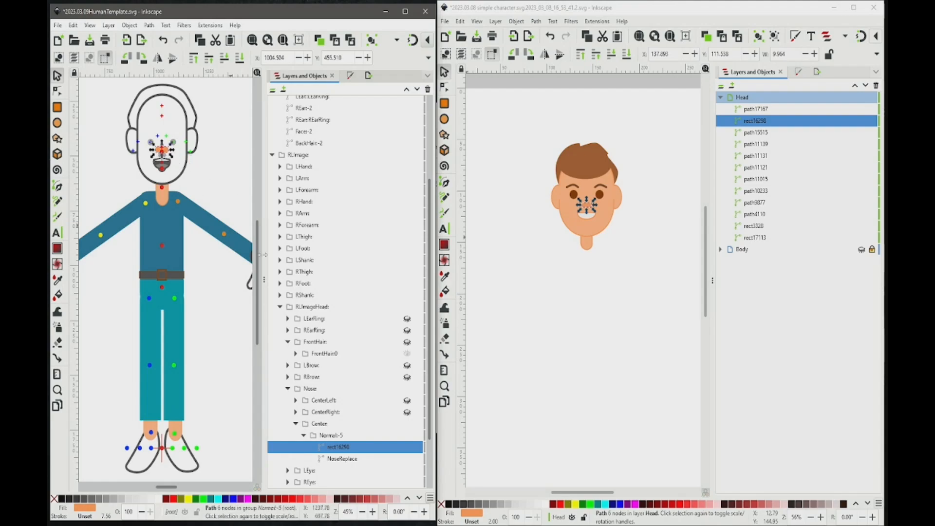
left_click(296, 423)
left_click(287, 388)
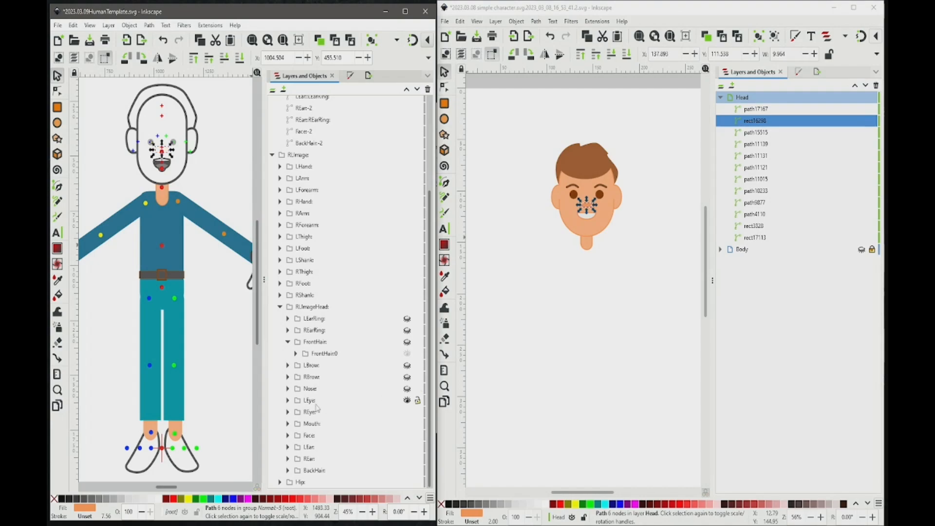
Step: Hide the LEye variants SmileClose-2, EyeClose-2 and ScareClose-2, and select the Iris-12 group inside Normal-4
left_click(310, 403)
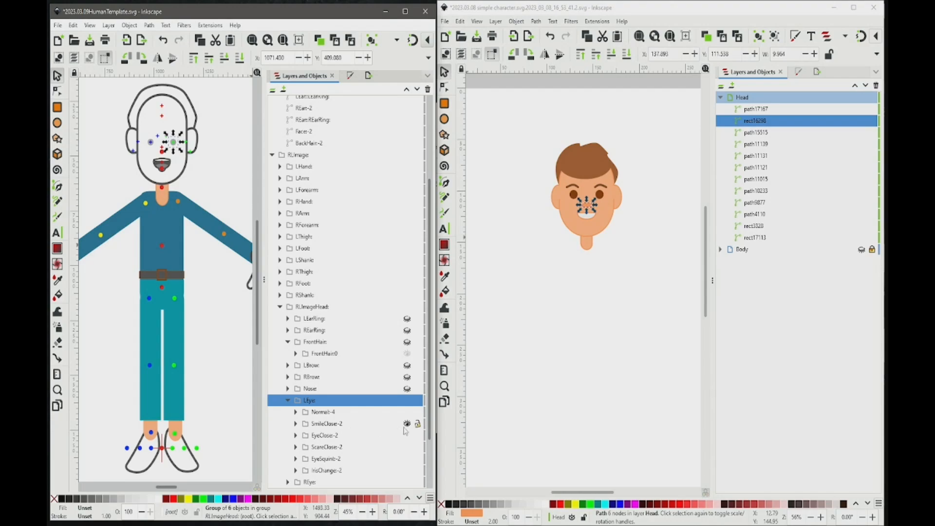
left_click(296, 412)
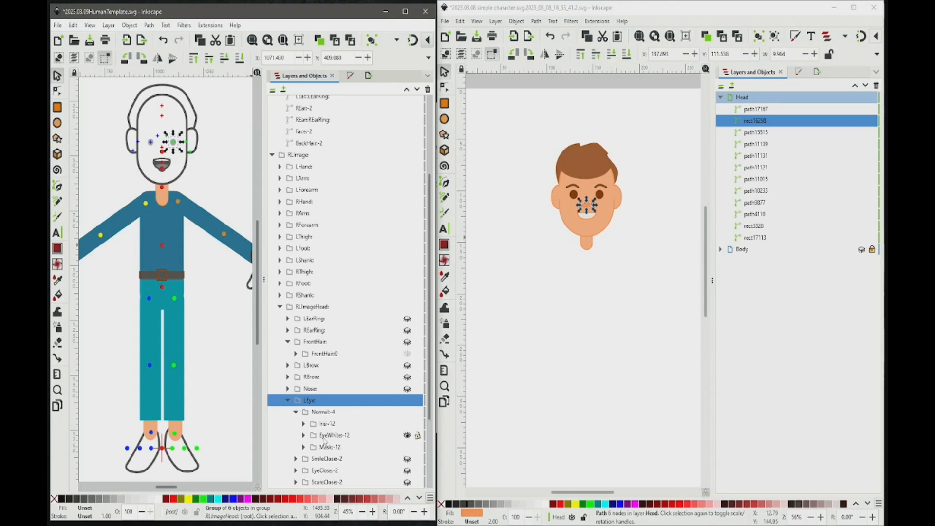
left_click(321, 447)
left_click(343, 458)
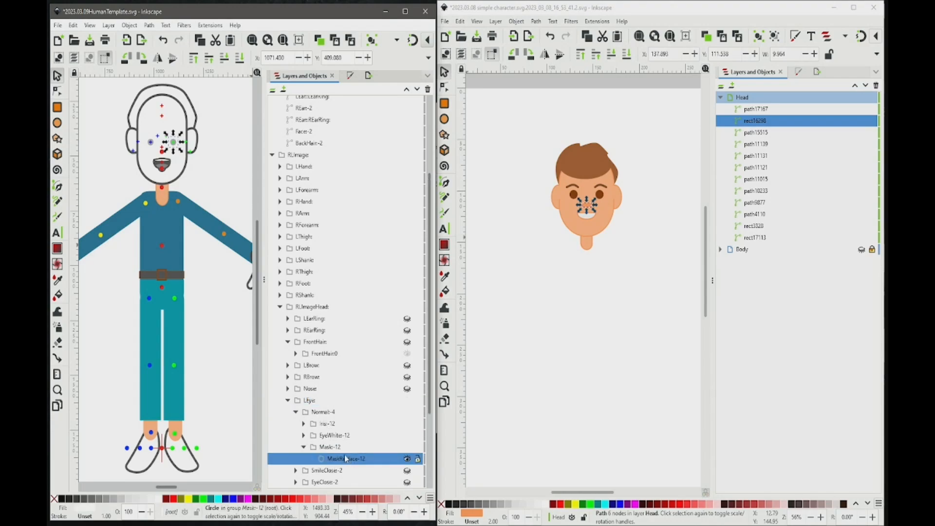
left_click(306, 424)
Step: Copy the simple character's left eye path11121 into the template's Normal-4 group under LEye, and hide Iris-12
left_click(600, 195)
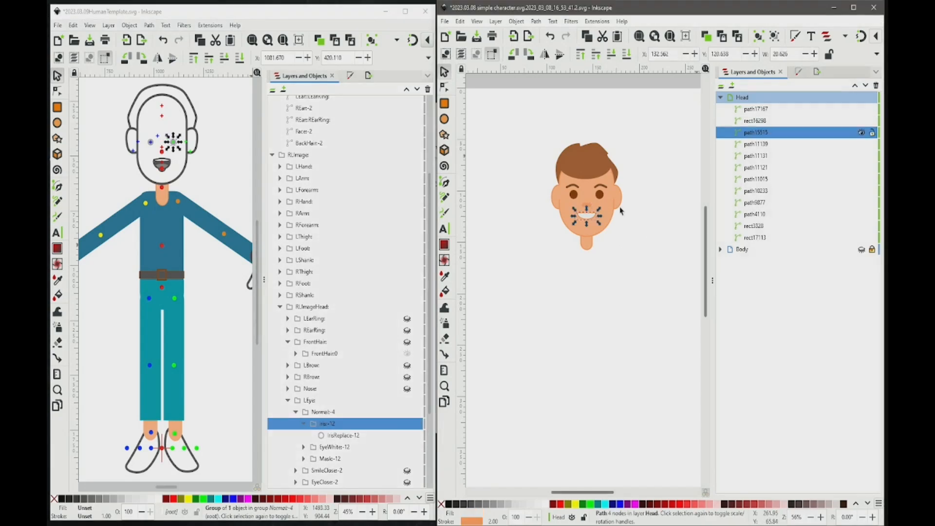
key("ctrl+c")
left_click(327, 424)
key("ctrl+v")
left_click(303, 435)
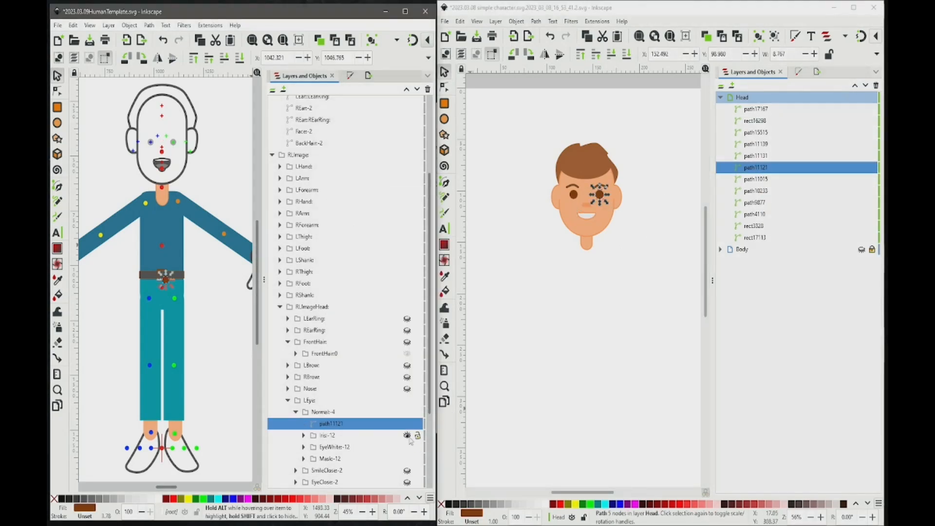
left_click(407, 435)
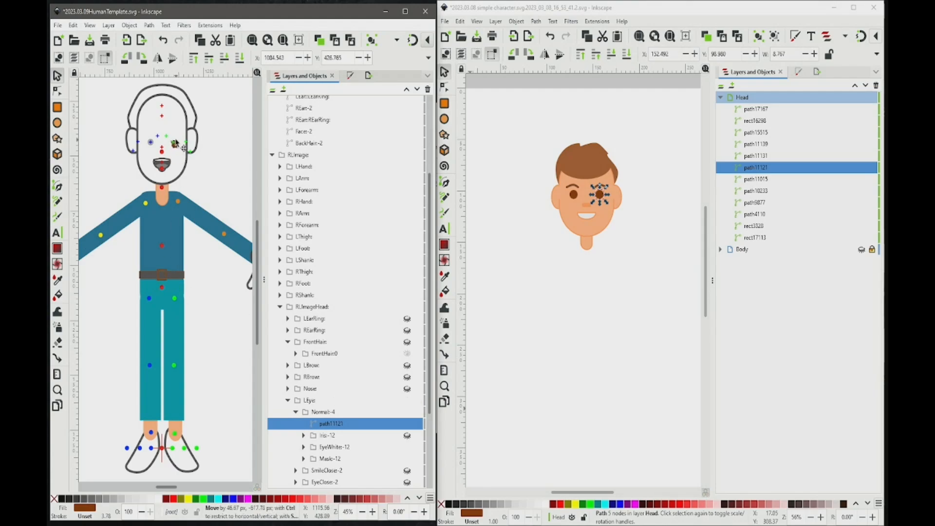
Step: Position the pasted eye path11121 over the template's left eye, and hide the LEye group
left_click_drag(167, 278, 181, 136)
left_click(180, 145)
left_click(162, 41)
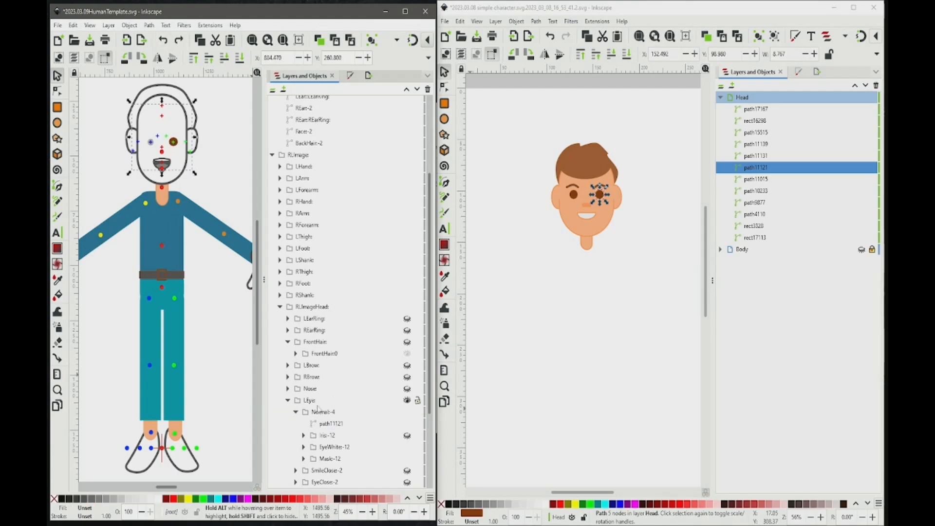
left_click(331, 424)
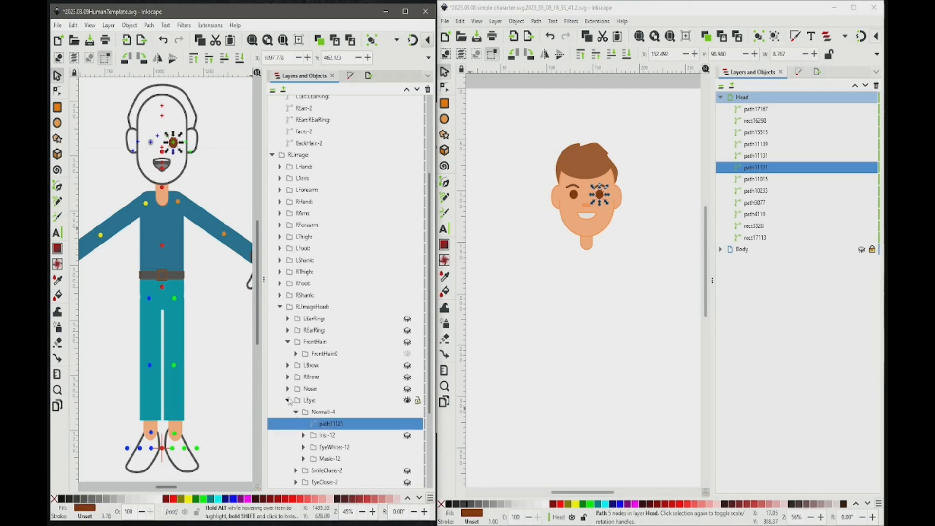
left_click(288, 400)
left_click(407, 400)
Step: Hide every eye variant in the REye group from SmileClose to IrisChange, leaving Normal-3 shown
left_click(314, 412)
left_click_drag(410, 431, 408, 483)
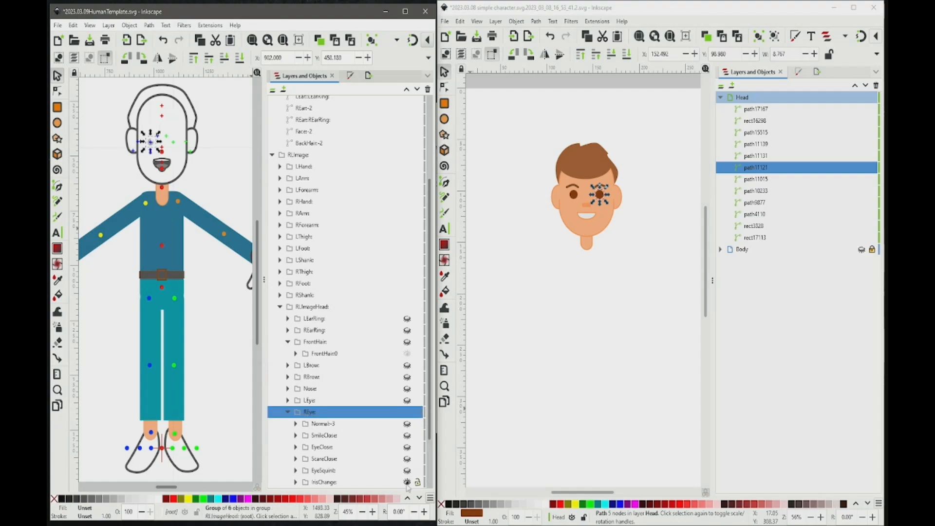
scroll(404, 468, "down", 2)
left_click(407, 354)
Step: Copy the simple character's right eye path11015 and paste it into the template's REye group
right_click(752, 180)
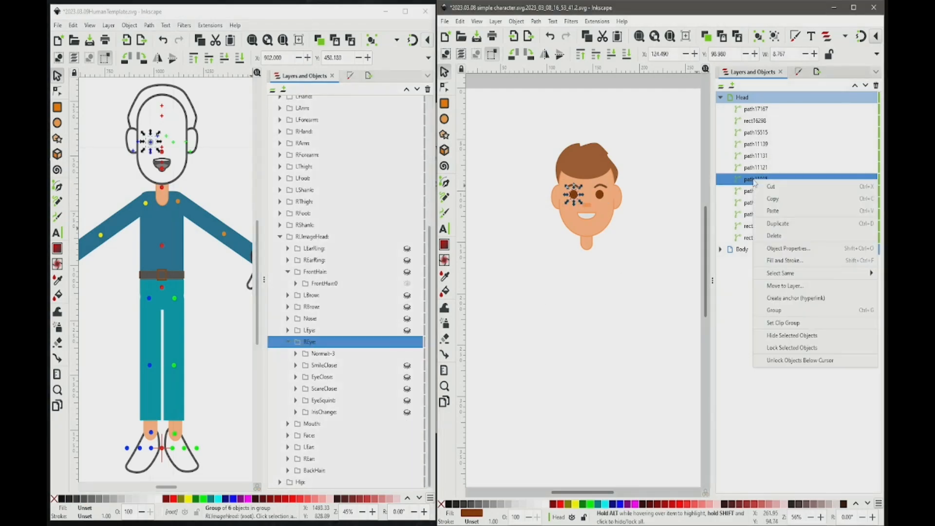
left_click(771, 199)
left_click(324, 354)
key("ctrl+v")
Step: Position the pasted eye path11015 over the template's right eye, and hide the REye group
left_click_drag(167, 282, 156, 135)
key("ctrl+z")
left_click(324, 354)
key("ctrl+z")
left_click(324, 354)
mouse_move(150, 134)
left_mouse_down()
mouse_move(144, 143)
mouse_move(157, 150)
left_mouse_up()
left_click(287, 341)
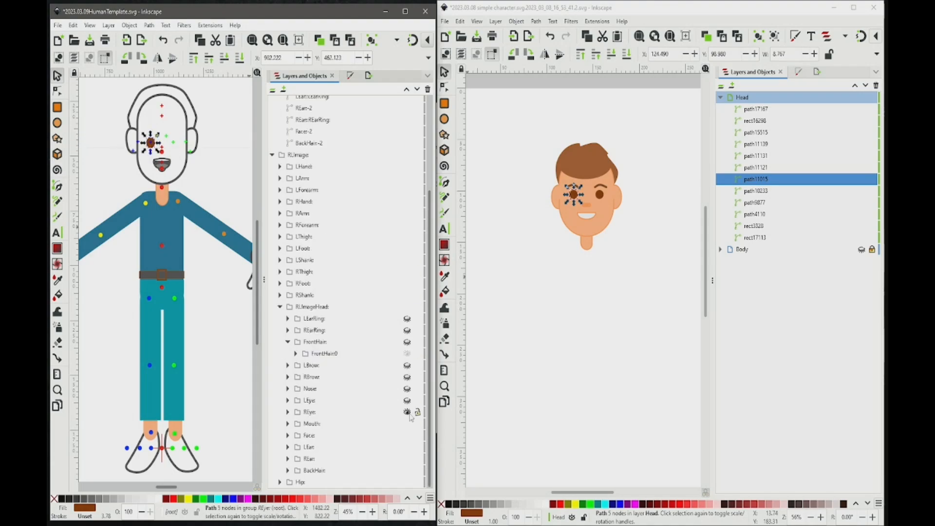
left_click(288, 413)
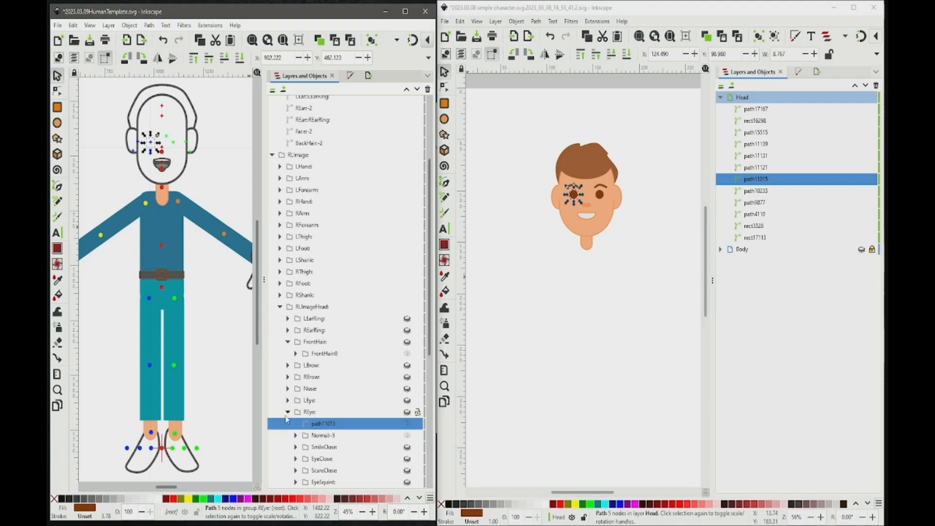
left_click(288, 413)
Step: Open the template's Mouth group down to Normal-2 and select its NormalReplace group
left_click(315, 424)
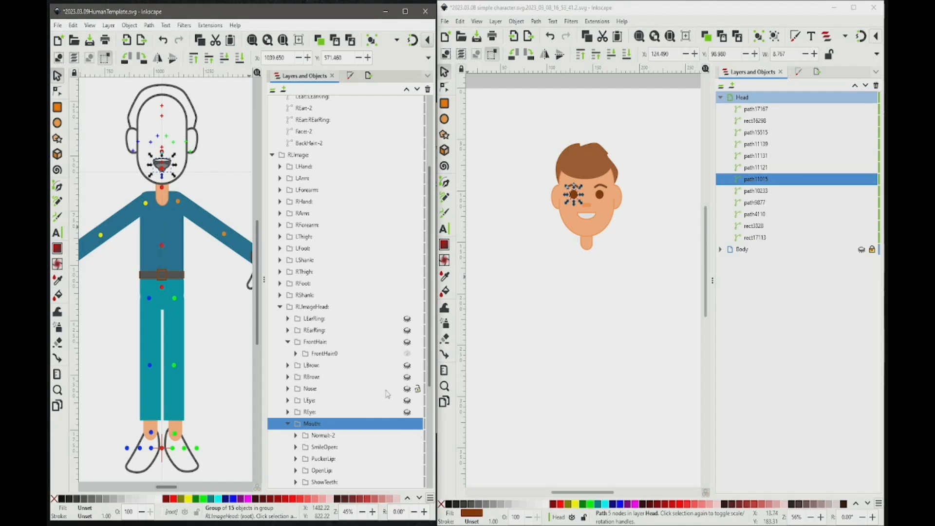
scroll(387, 394, "down", 5)
left_click(295, 260)
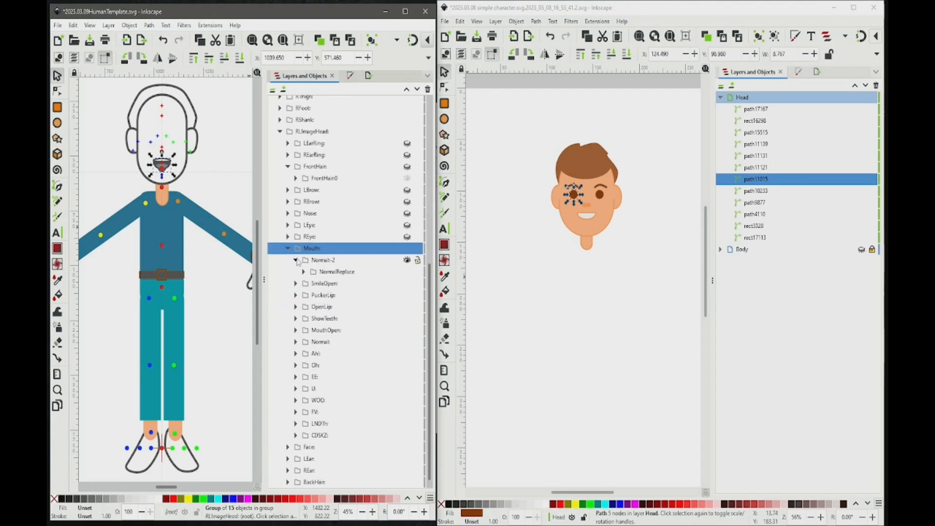
left_click(303, 271)
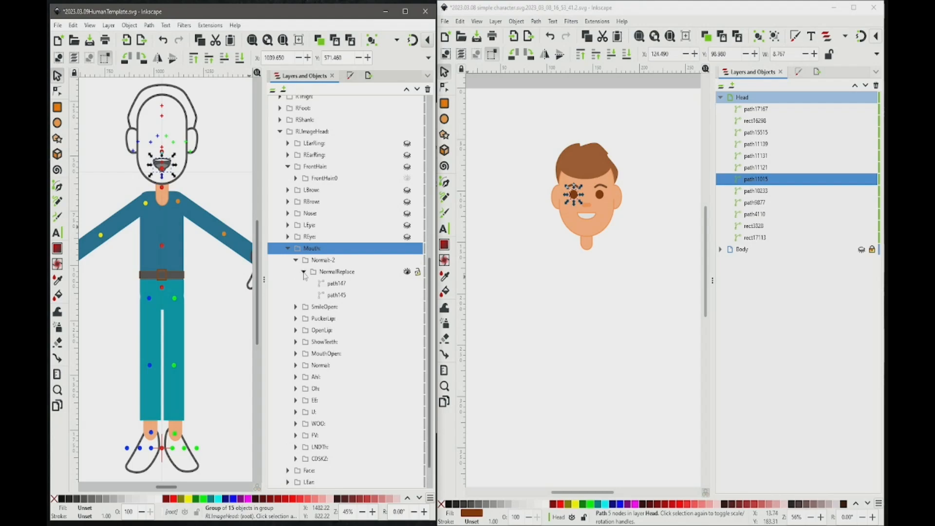
left_click(343, 272)
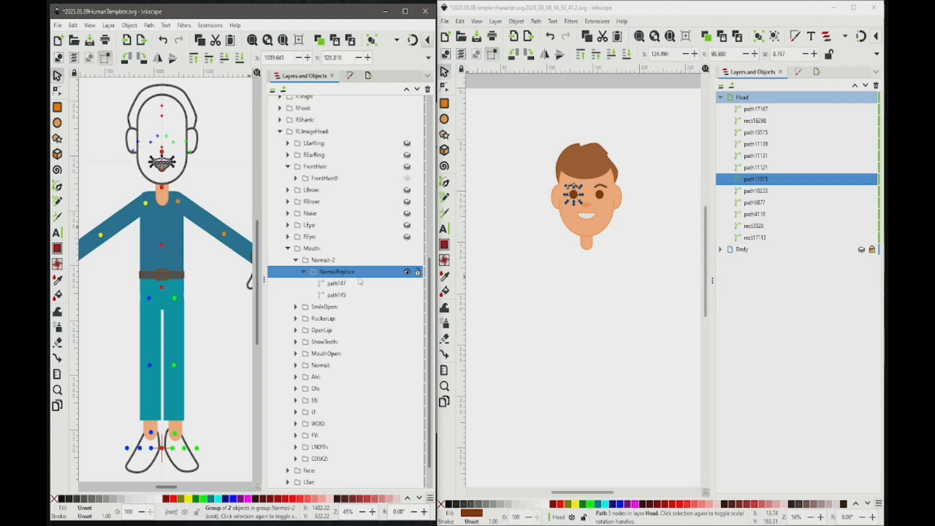
Step: Copy the simple character's mouth path15515 into the template and place it inside the NormalReplace group
left_click(590, 217)
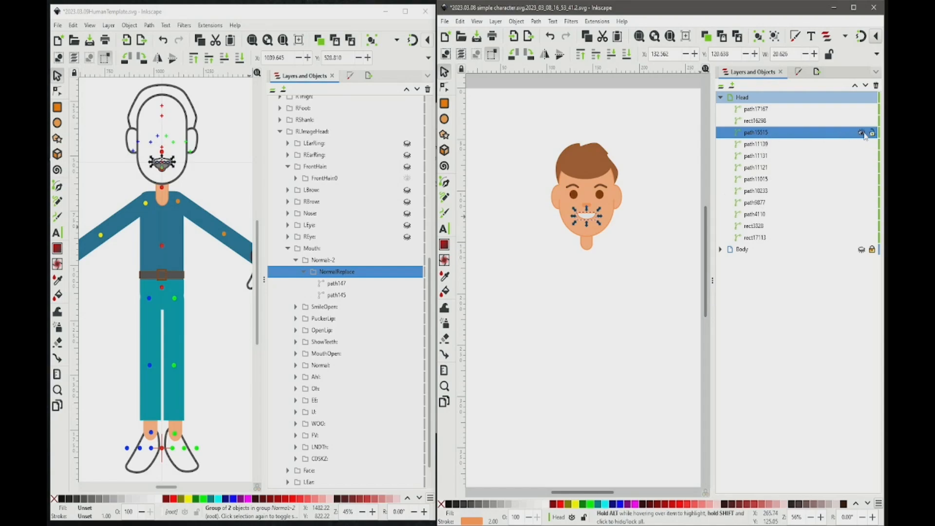
right_click(756, 133)
left_click(782, 154)
left_click(330, 276)
right_click(330, 276)
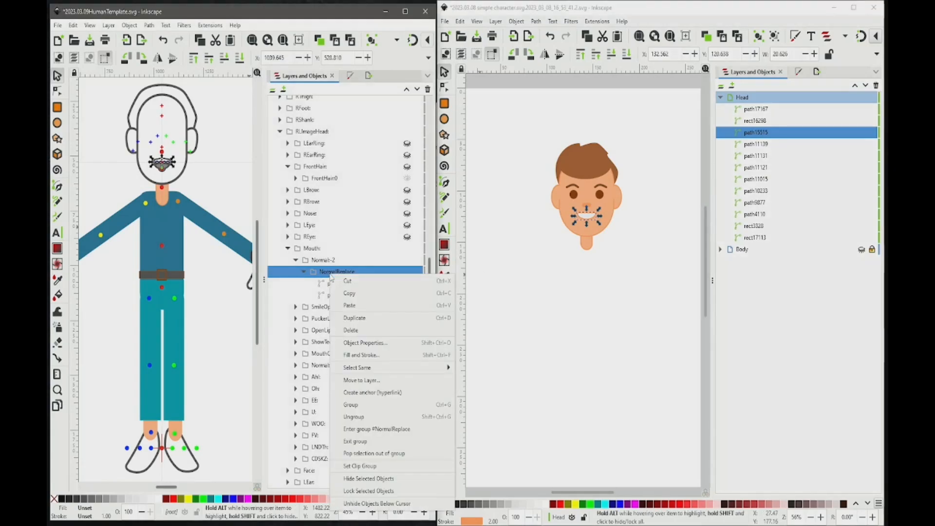
left_click(358, 306)
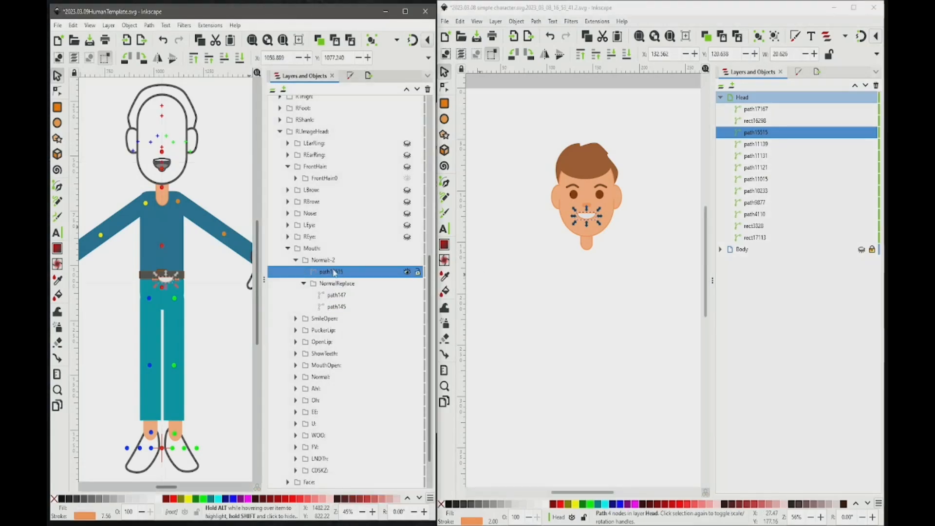
left_click_drag(334, 273, 342, 284)
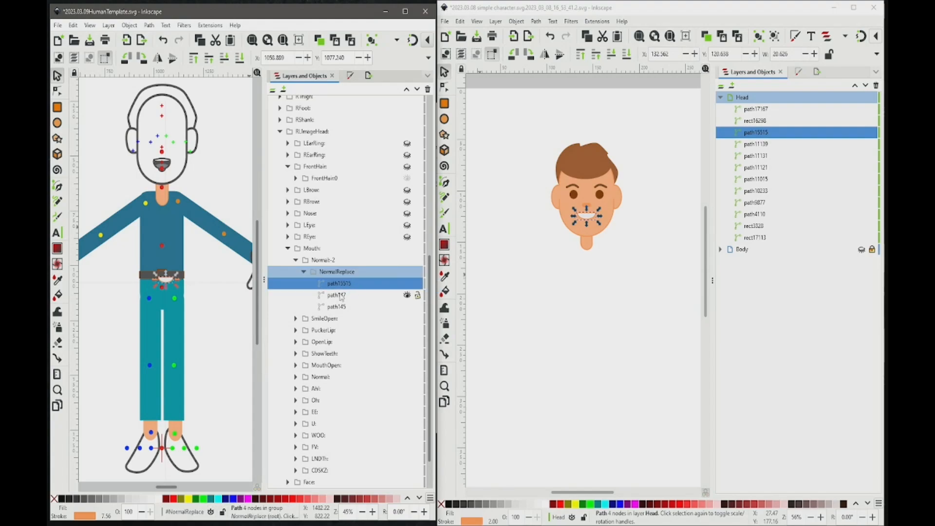
Step: Hide path147 and path145 in NormalReplace, and all other mouth variants from SmileOpen to CDSKZ
left_click(344, 296)
left_click(406, 295)
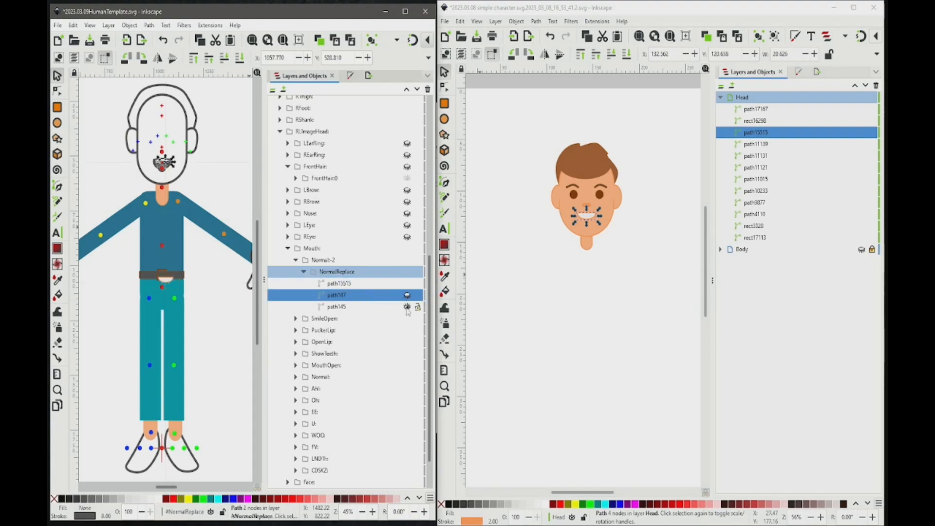
left_click(168, 281)
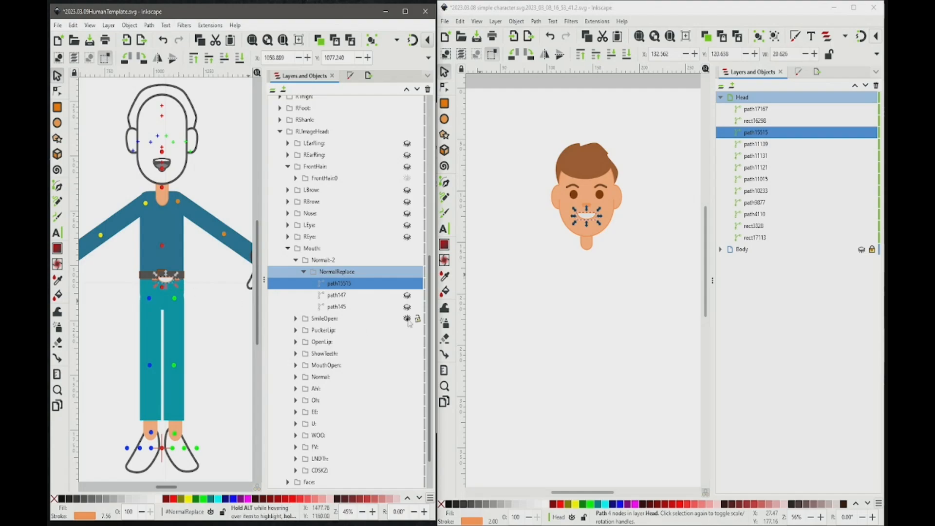
left_click_drag(407, 319, 408, 471)
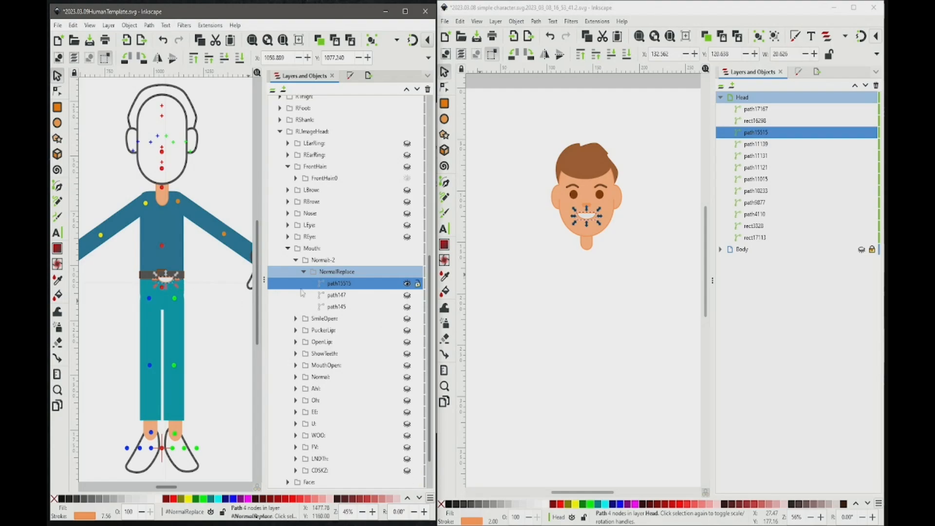
Step: Move the pasted mouth path15515 onto the template's mouth position and collapse the Mouth group
left_click(408, 295)
left_click(408, 307)
left_click_drag(170, 281, 167, 163)
left_click(288, 249)
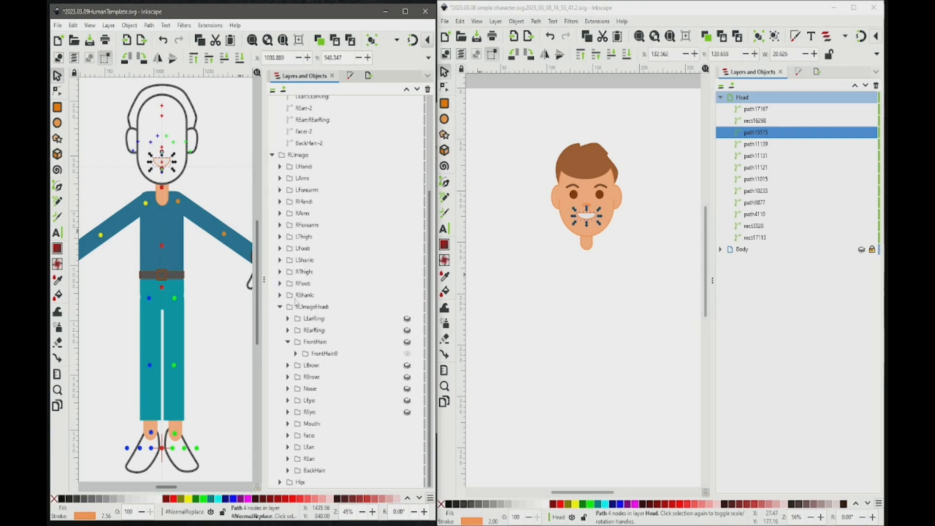
Step: Collapse the template's FrontHair group, then open the Face group down to Face0 and select FaceReplace
left_click(288, 341)
left_click(310, 434)
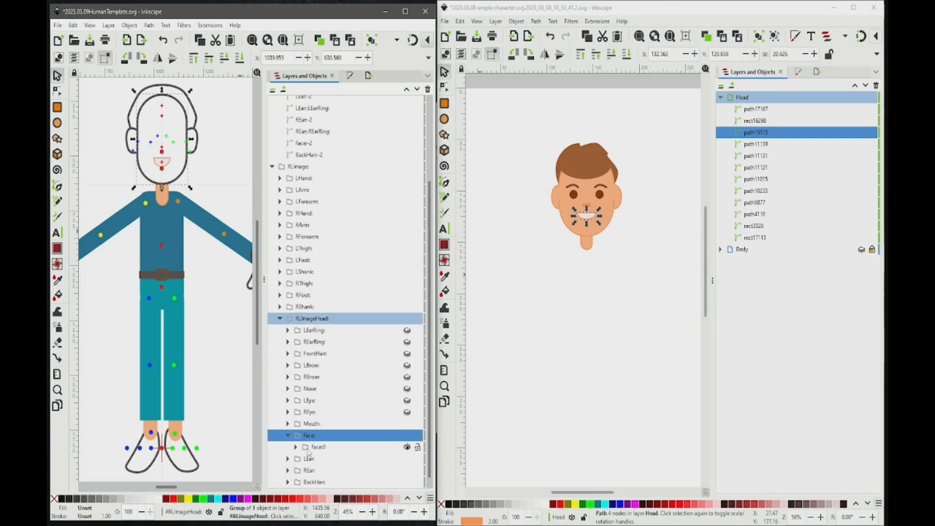
left_click(295, 446)
left_click(334, 458)
scroll(353, 432, "down", 2)
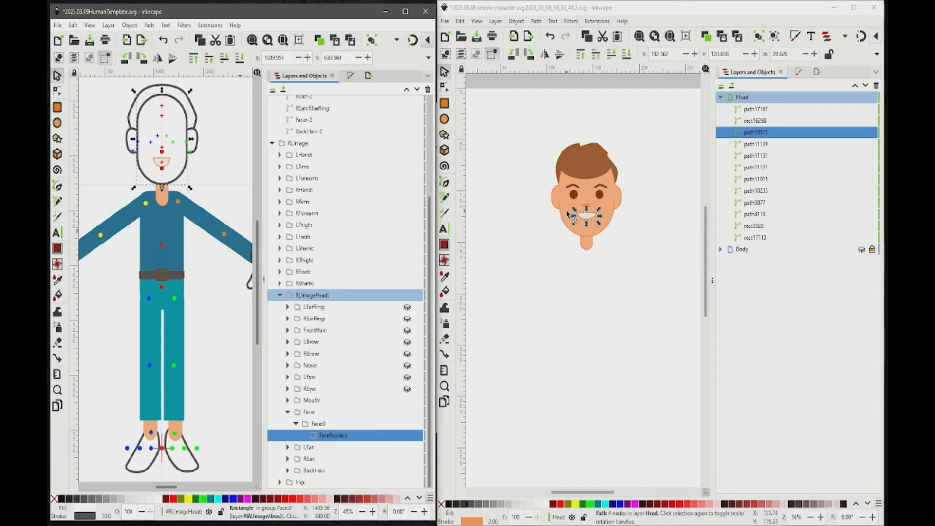
Step: Find the face shape path4110 among the simple character's Head objects and copy it
left_click(763, 167)
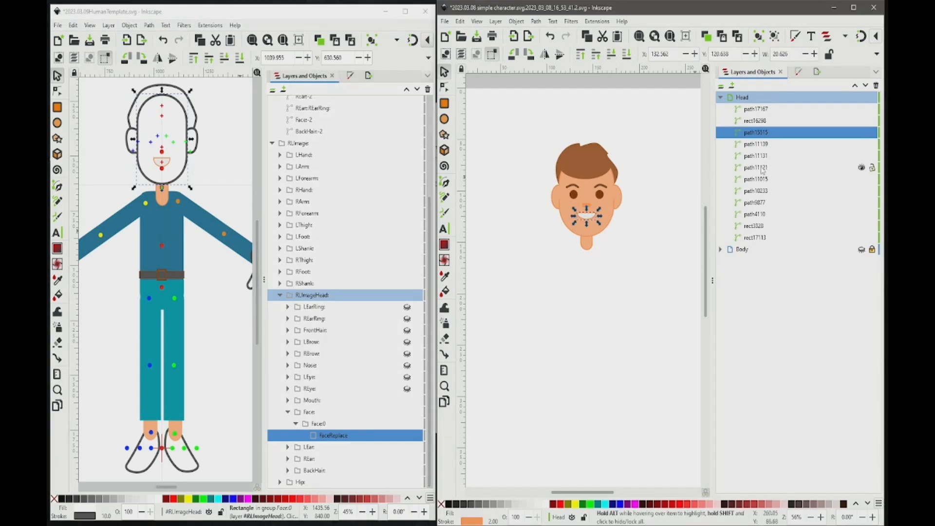
left_click(761, 179)
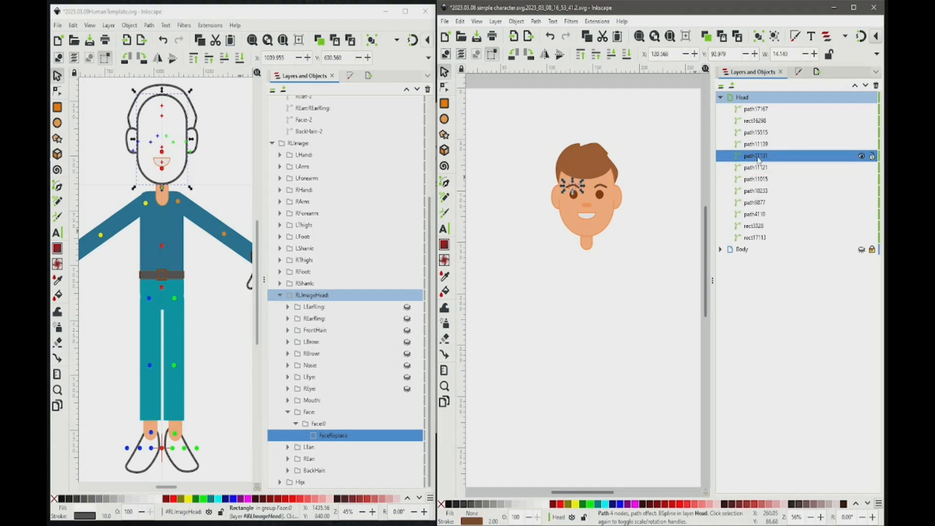
left_click(759, 191)
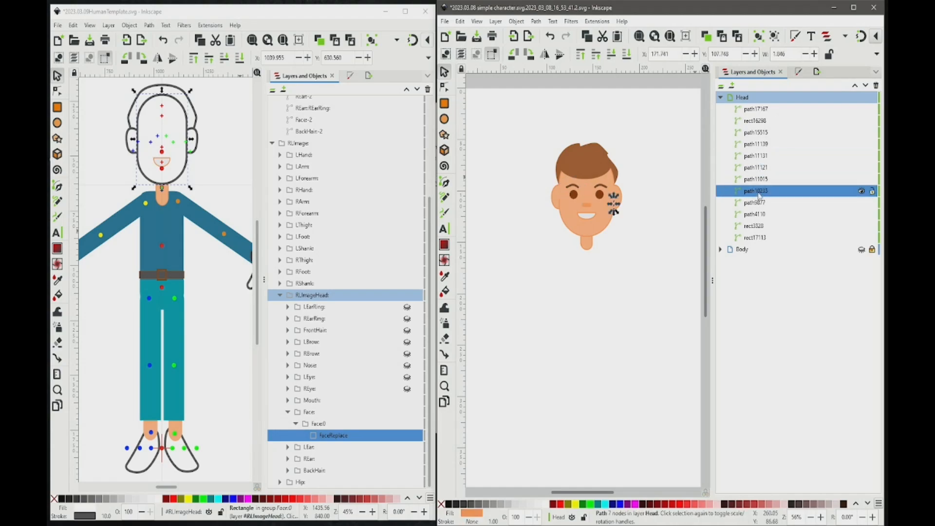
left_click(755, 203)
left_click(755, 215)
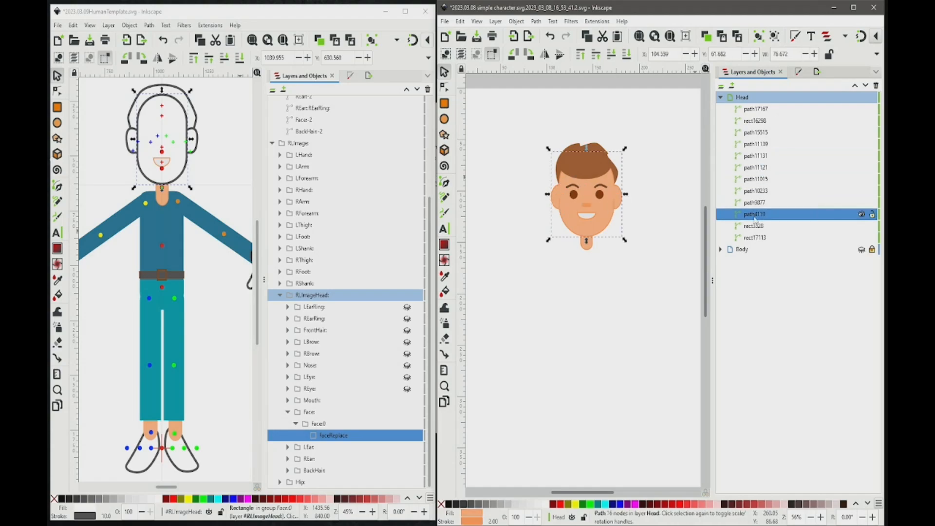
left_click(757, 229)
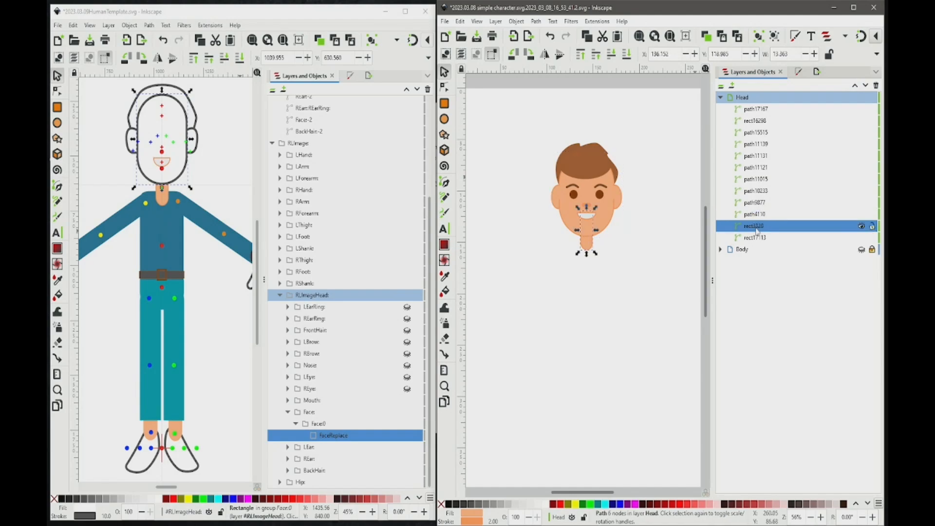
left_click(759, 240)
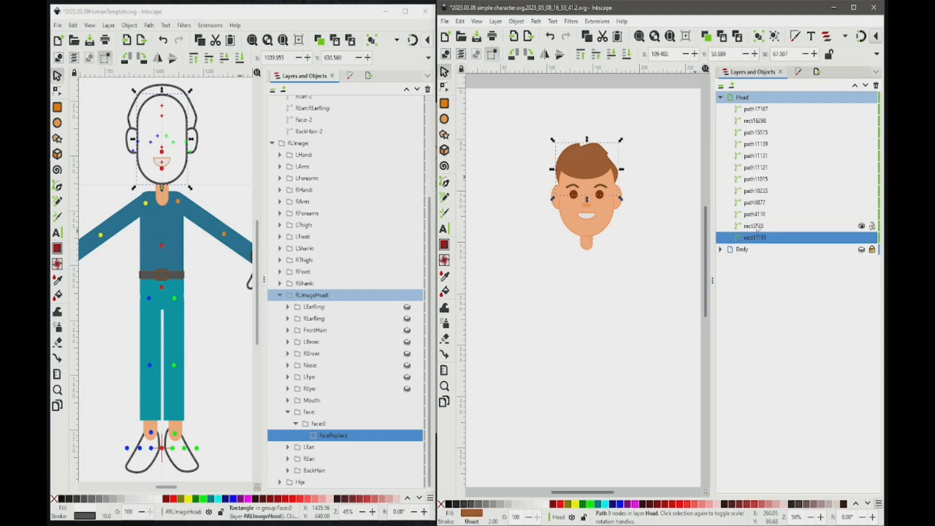
left_click(757, 226)
left_click(757, 215)
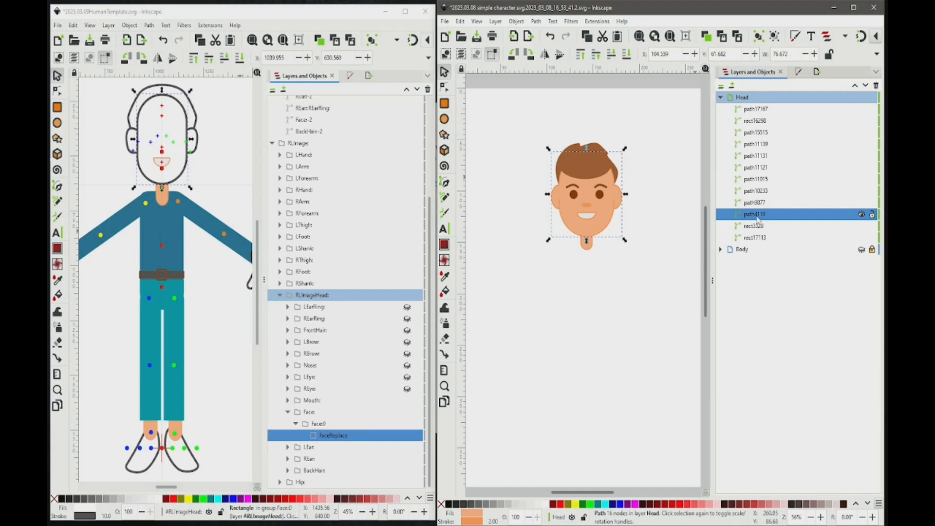
right_click(757, 218)
key("Escape")
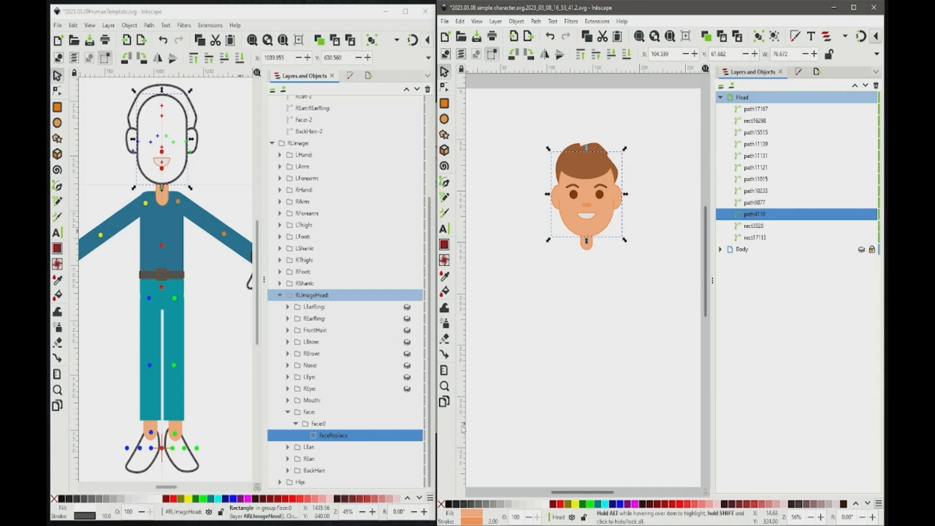
Step: Paste the face shape path4110 into the template's Face0 group, place it on the head and stretch it to cover the template face and ears
right_click(407, 435)
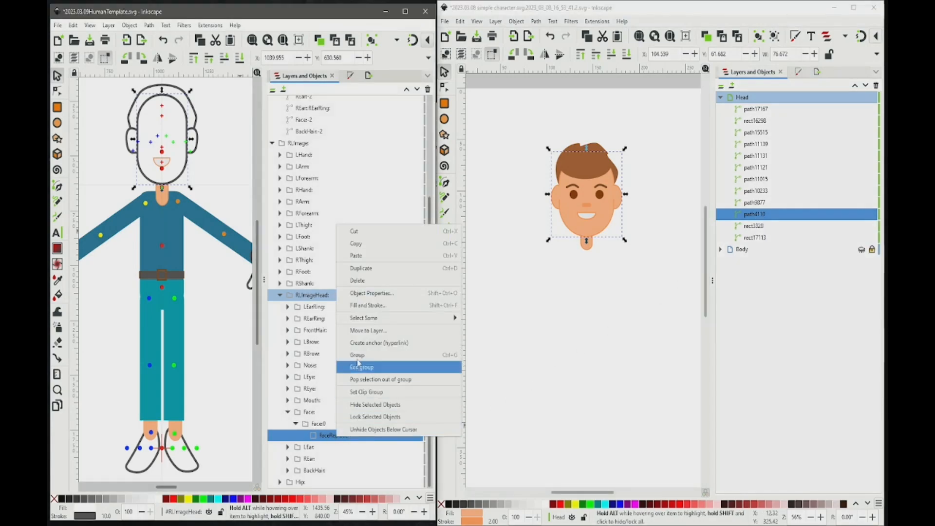
left_click(361, 255)
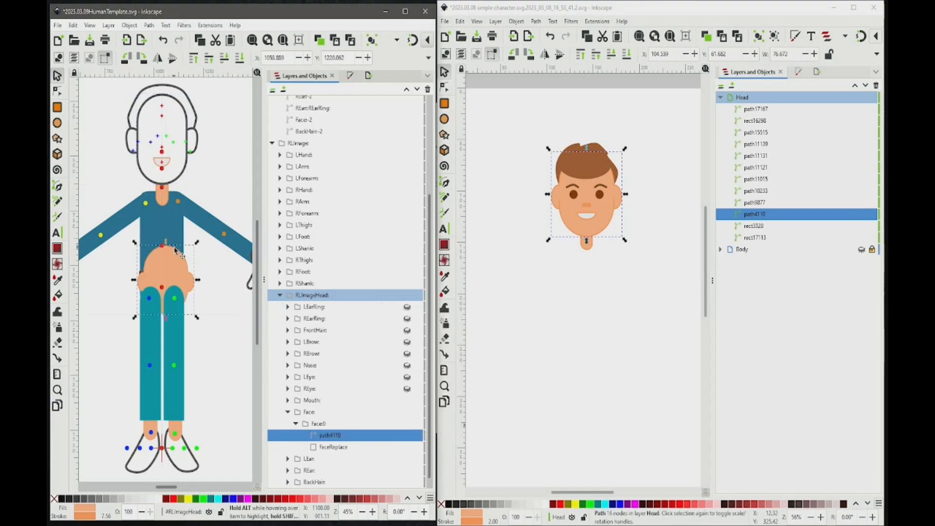
left_click_drag(175, 249, 173, 110)
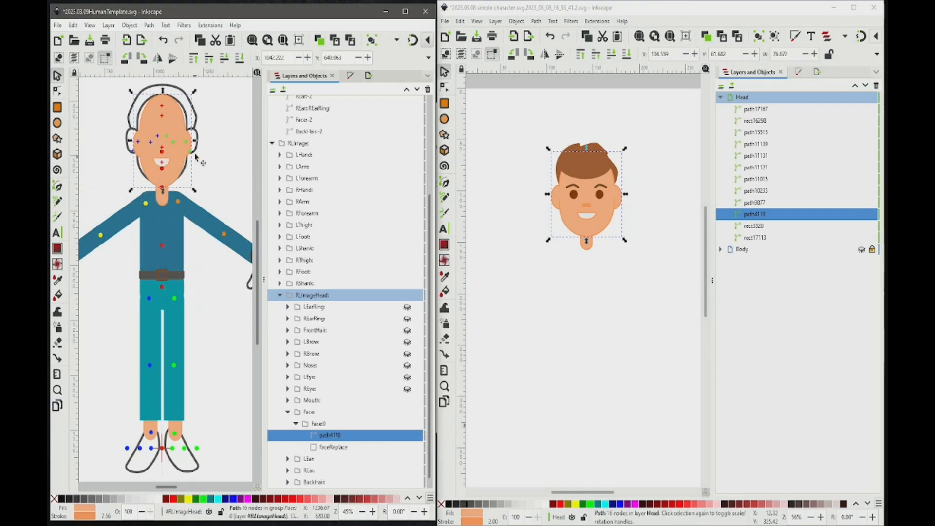
left_click_drag(131, 141, 123, 142)
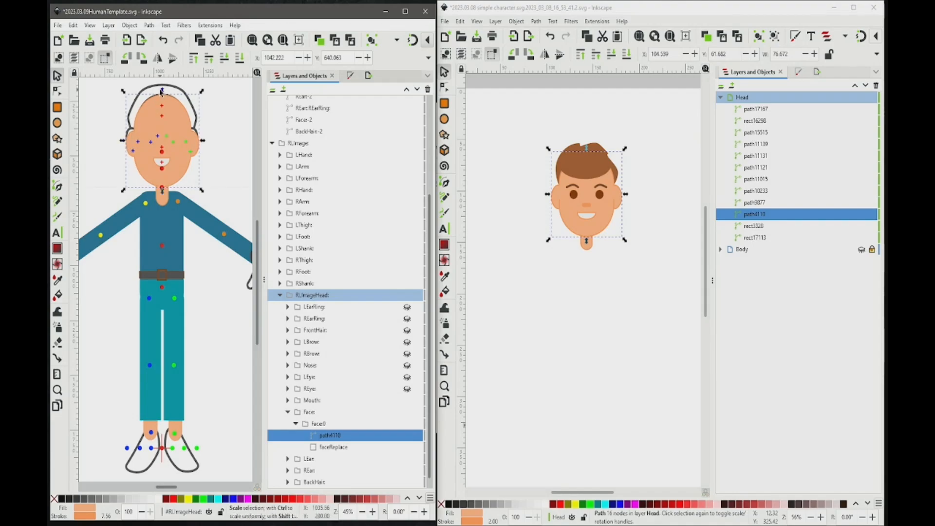
left_click_drag(162, 91, 160, 89)
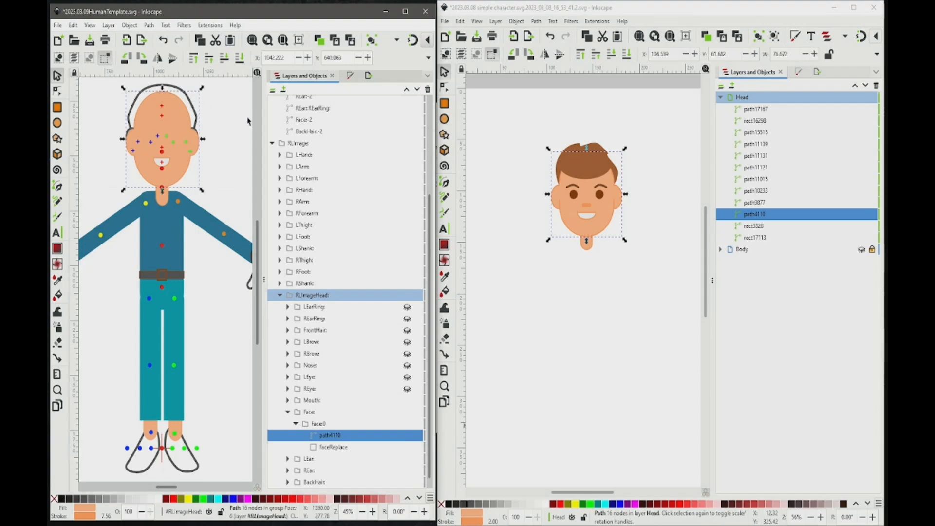
Step: Copy the back hair shape rect17113 from the simple character's Head layer
left_click(753, 227)
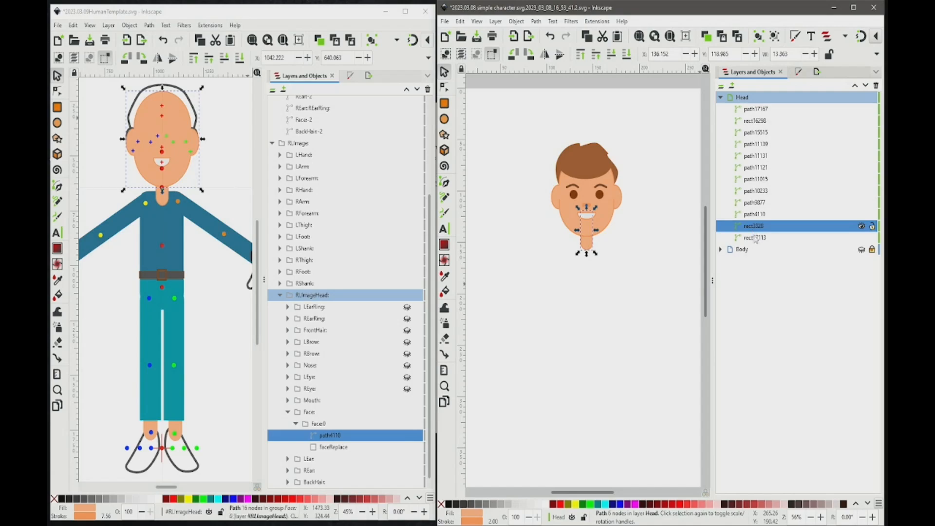
left_click(756, 238)
right_click(757, 241)
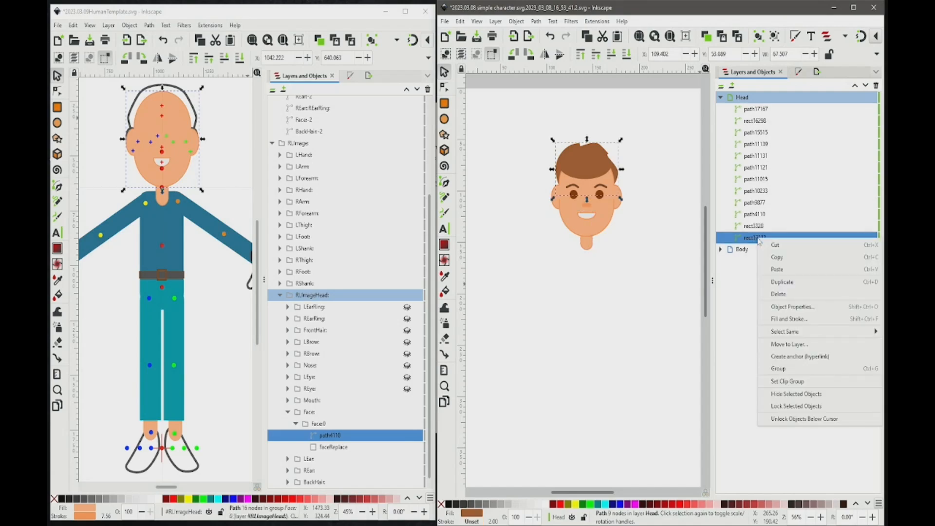
left_click(778, 259)
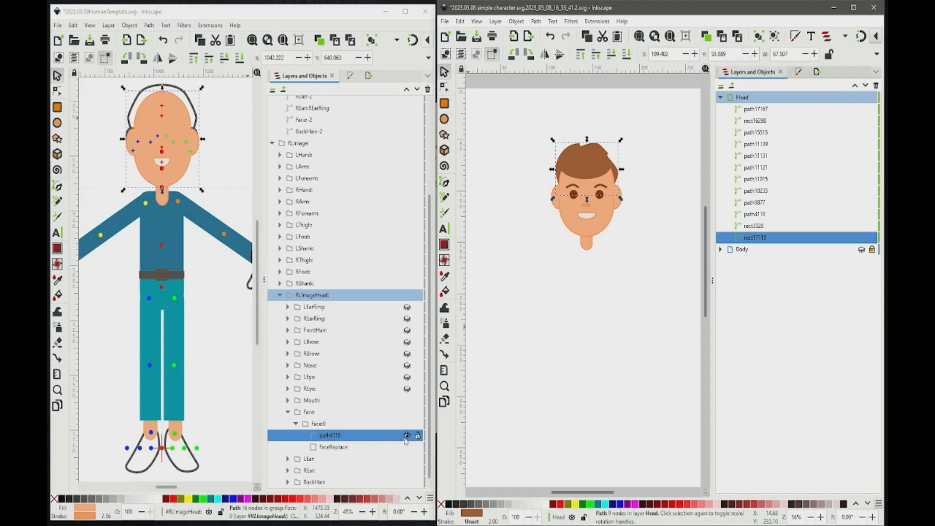
Step: Hide the original FaceReplace shape in the template and collapse the Face group
left_click(407, 447)
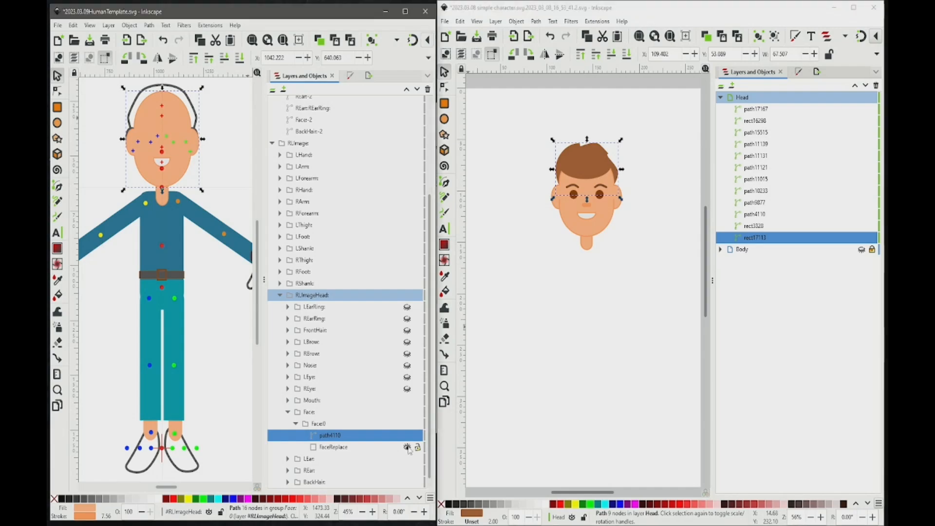
left_click(287, 413)
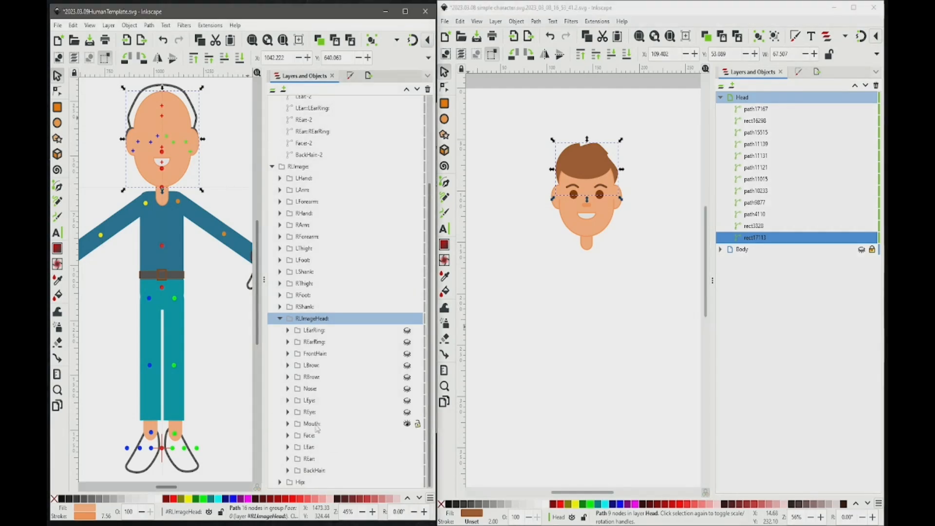
scroll(279, 322, "up", 3)
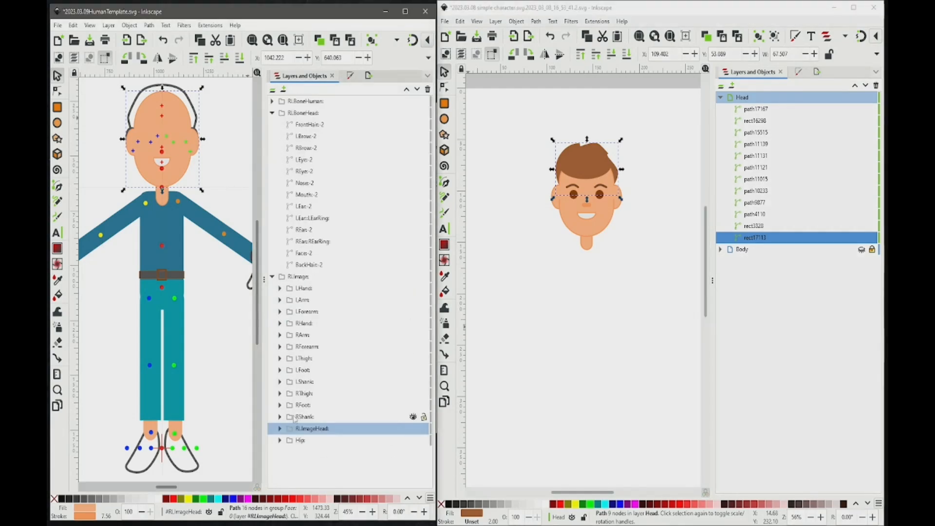
scroll(282, 433, "down", 3)
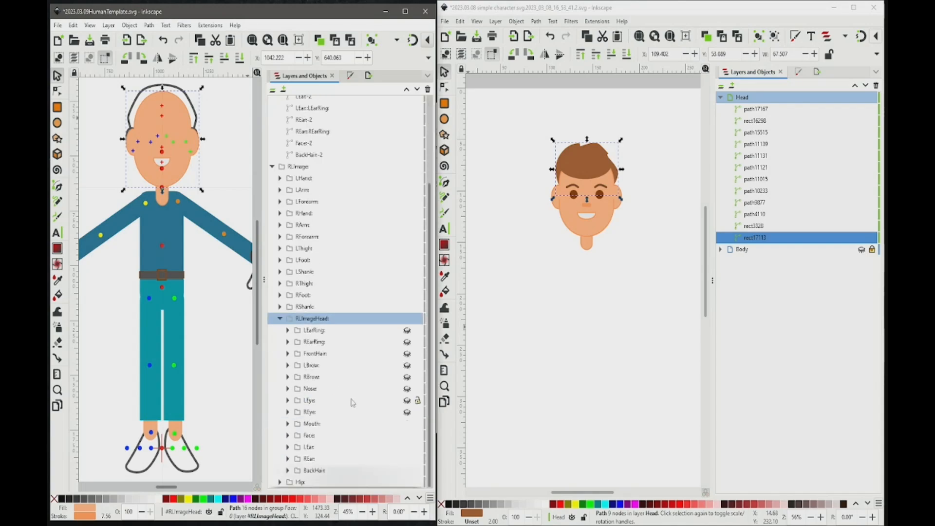
Step: Open the template's BackHair group down to its inner hair paths and select BackHeadShape
left_click(315, 473)
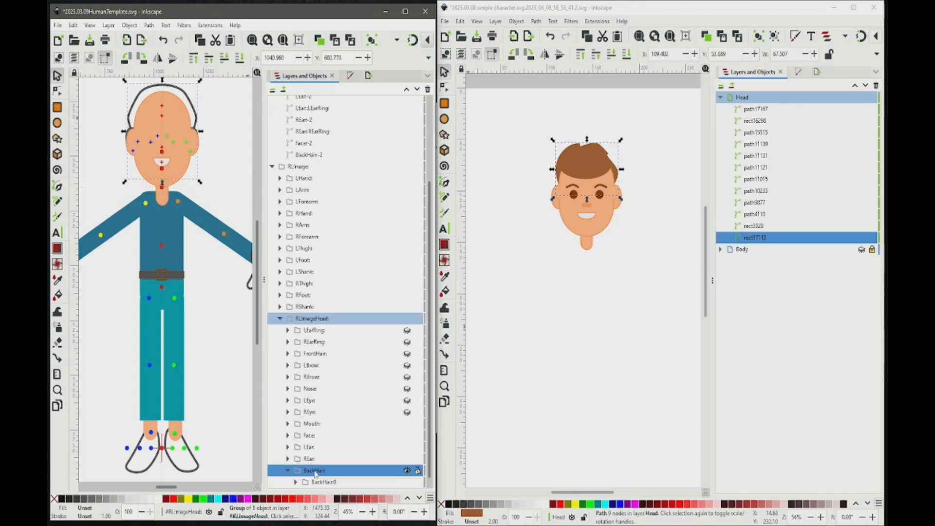
left_click(322, 472)
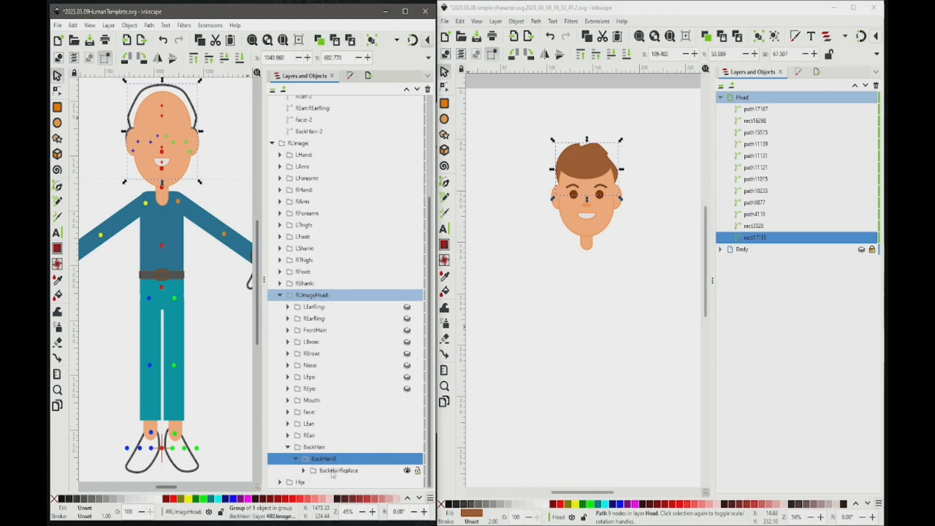
left_click(332, 471)
left_click(338, 459)
left_click(355, 471)
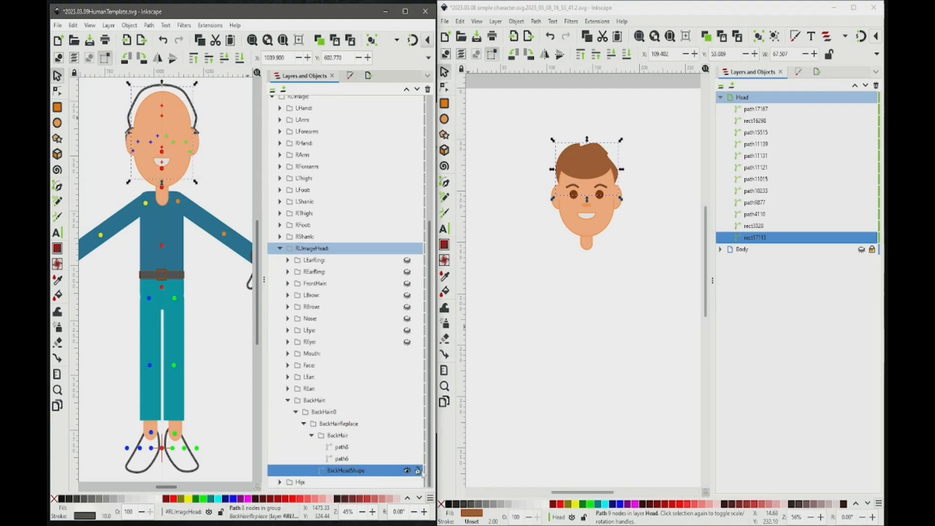
Step: Hide BackHeadShape and the old hair paths, and paste rect17113 into the inner BackHair subgroup
left_click(407, 471)
left_click(407, 459)
right_click(352, 447)
left_click(368, 267)
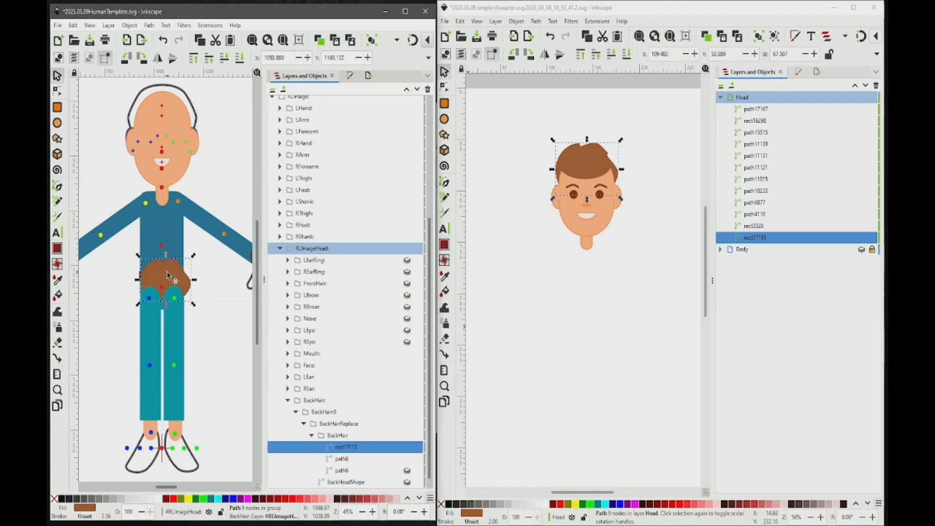
Step: Move the pasted hair shape rect17113 behind the template's head, scale it to the head's width, and collapse the BackHair group
left_click_drag(167, 276, 104, 99)
left_click_drag(129, 128, 166, 152)
left_click_drag(115, 115, 159, 115)
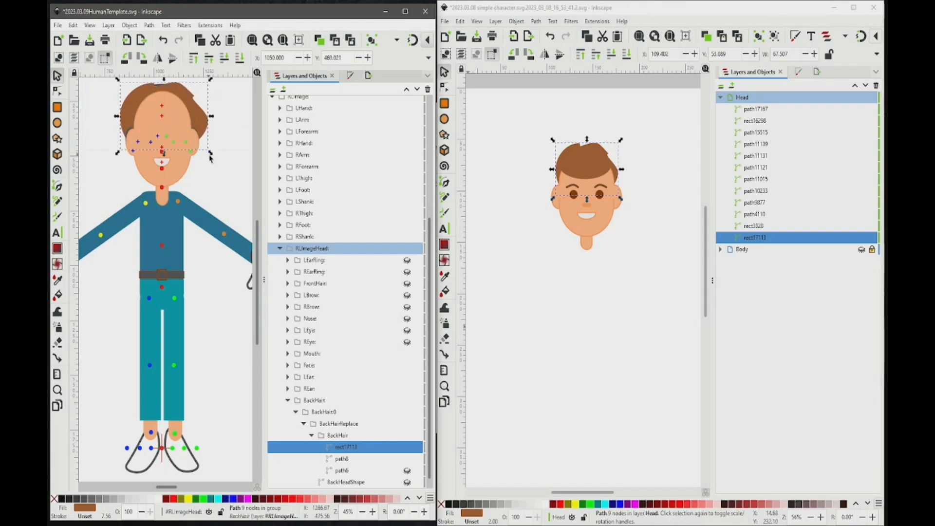
left_click_drag(210, 155, 205, 153)
left_click_drag(116, 116, 123, 115)
left_click_drag(206, 116, 201, 116)
left_click_drag(164, 80, 166, 77)
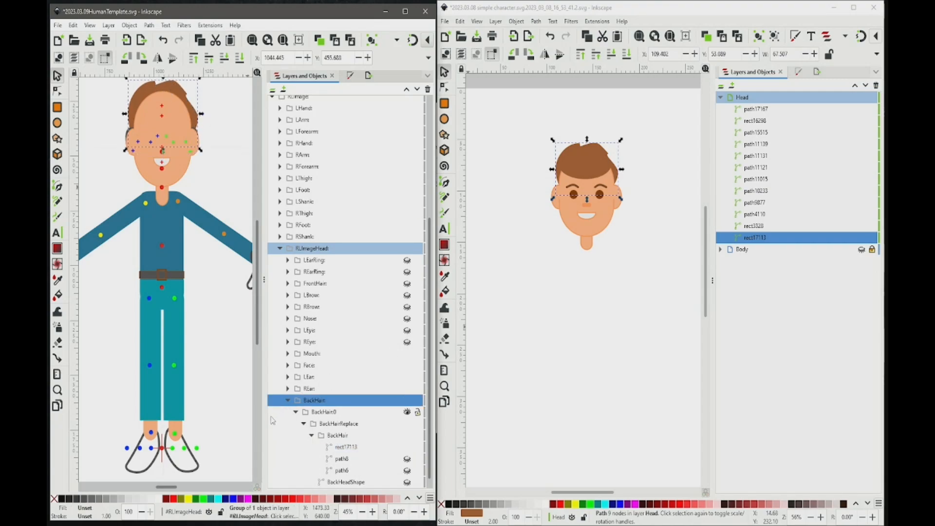
left_click(287, 400)
Step: Show the hidden head groups from LEarRing to REye, then hide the LEarRing and REarRing groups again
left_click(407, 330)
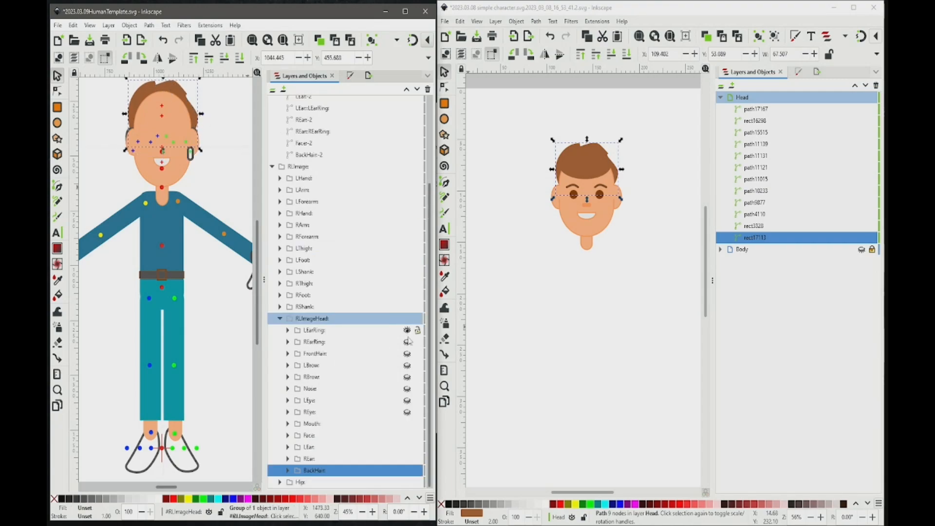
left_click(407, 342)
left_click(408, 353)
left_click(407, 364)
left_click(407, 376)
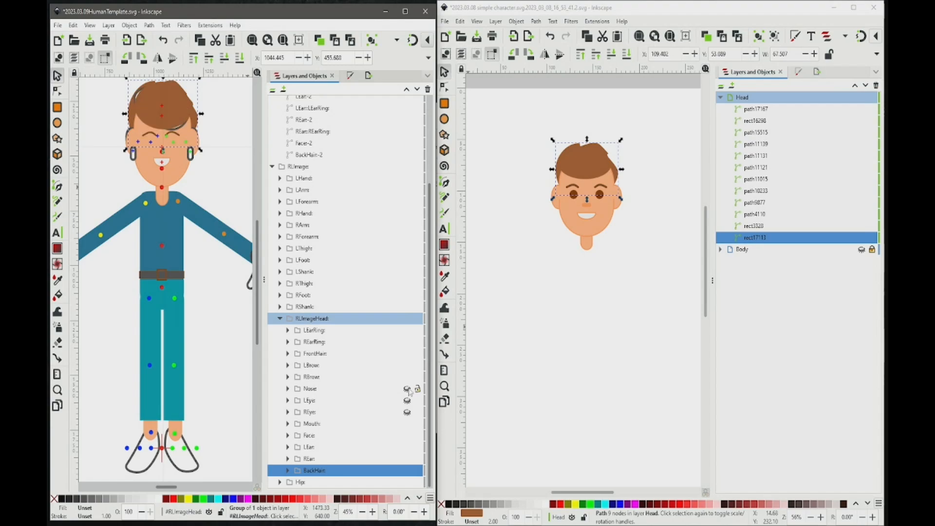
left_click(407, 388)
left_click(408, 400)
left_click(407, 411)
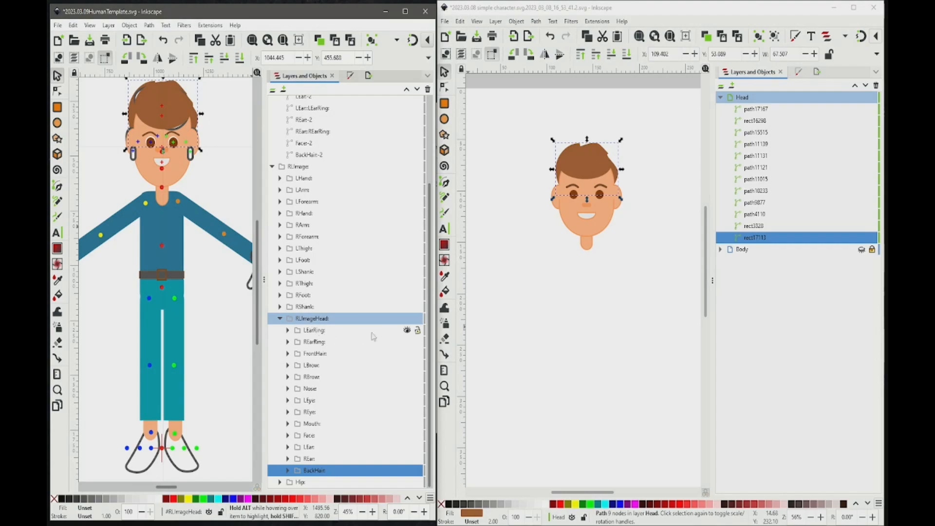
left_click(407, 330)
left_click(407, 342)
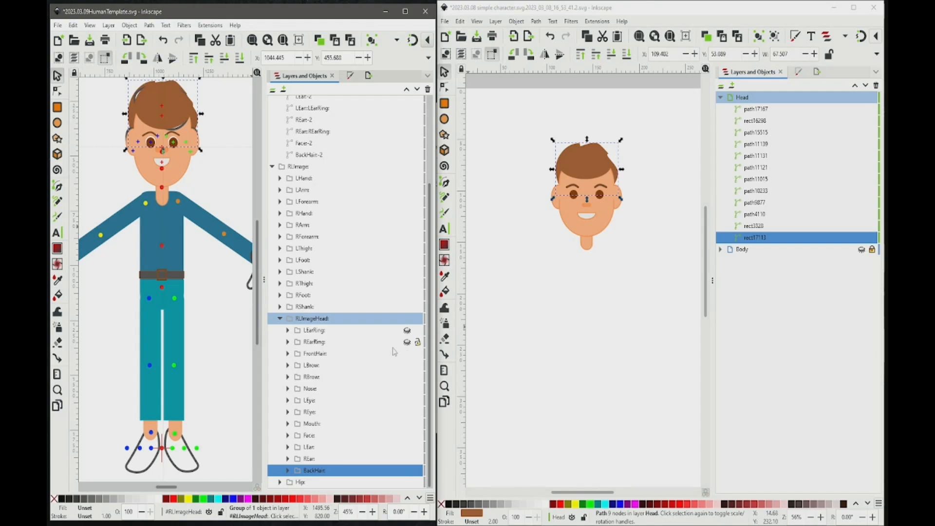
Step: Examine the contents of the template's LBrow, Nose, LEye and REye groups for leftover visible template shapes
left_click(288, 365)
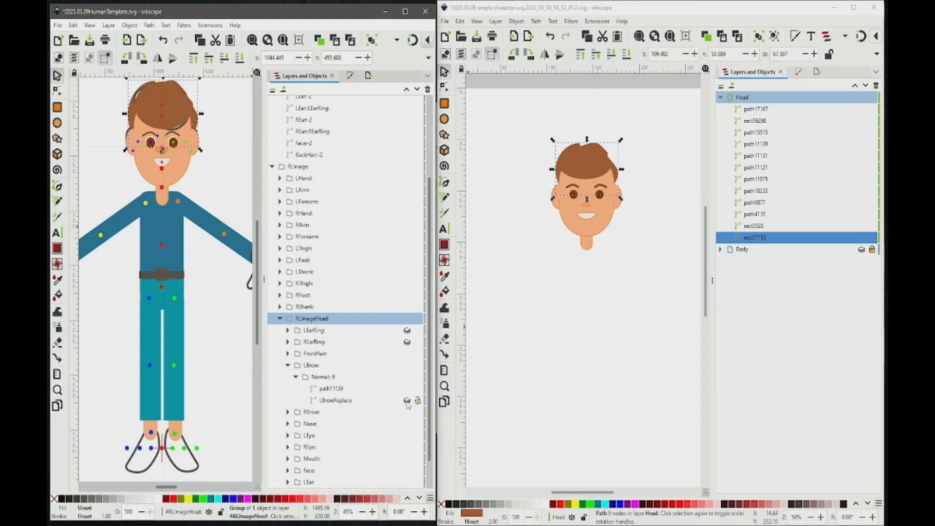
left_click(288, 365)
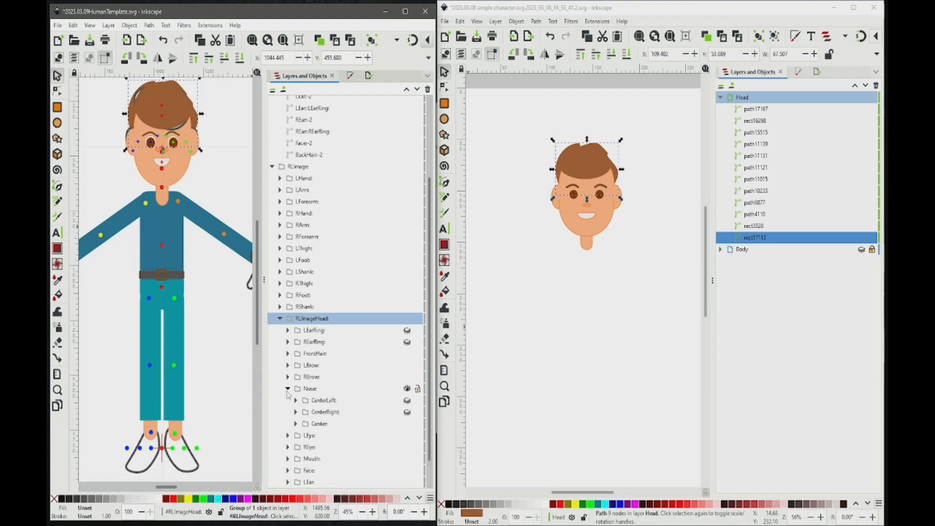
left_click(288, 400)
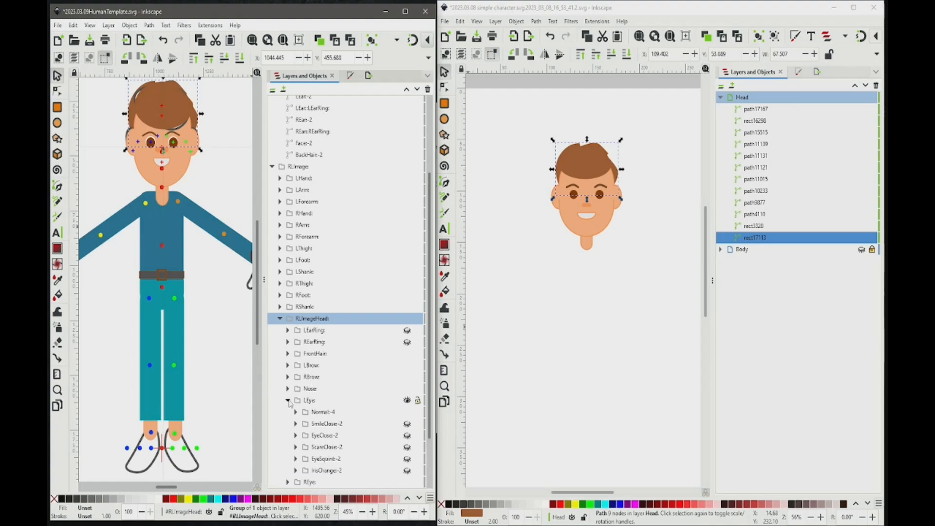
left_click(408, 413)
left_click(407, 413)
left_click(295, 412)
scroll(339, 360, "down", 4)
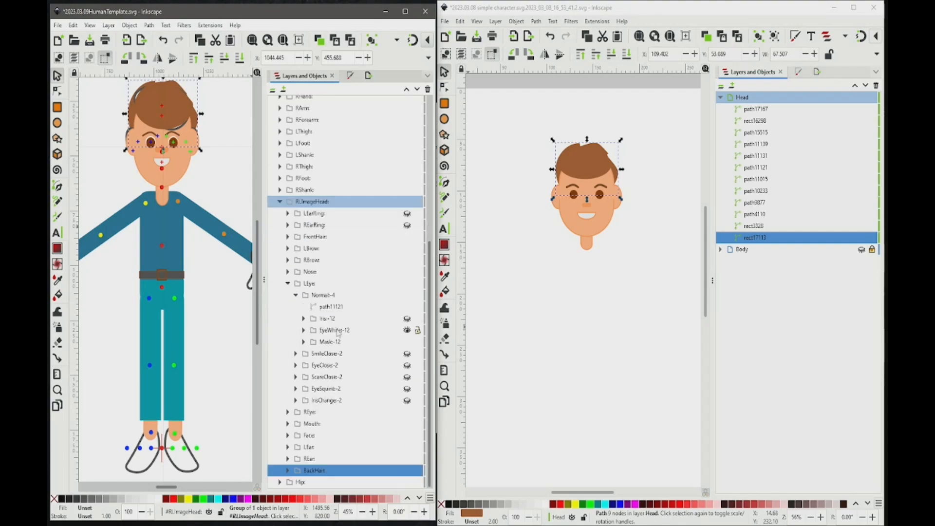
left_click(288, 283)
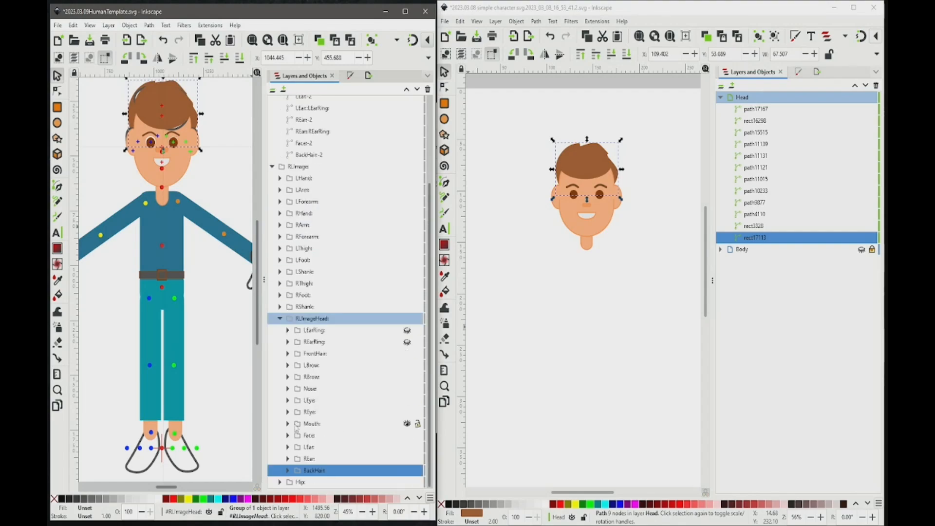
left_click(288, 412)
scroll(321, 429, "down", 3)
left_click(324, 342)
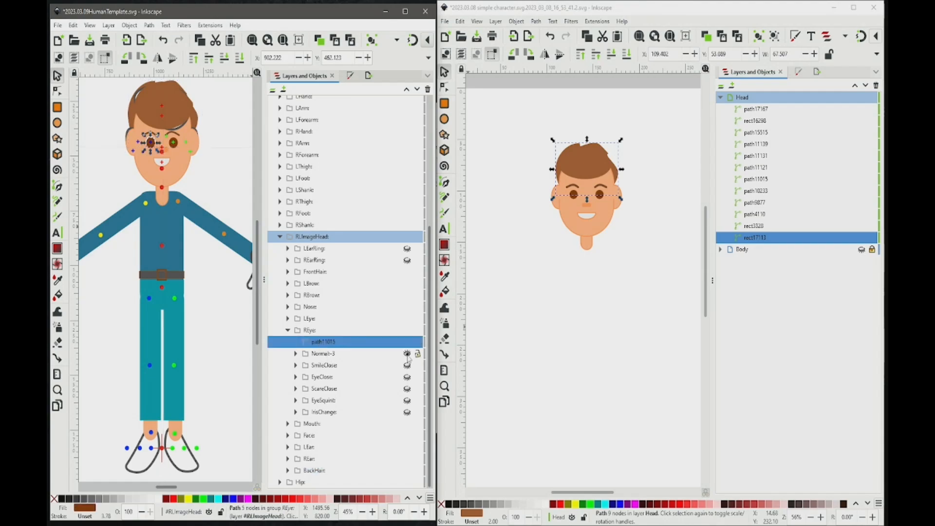
left_click(288, 330)
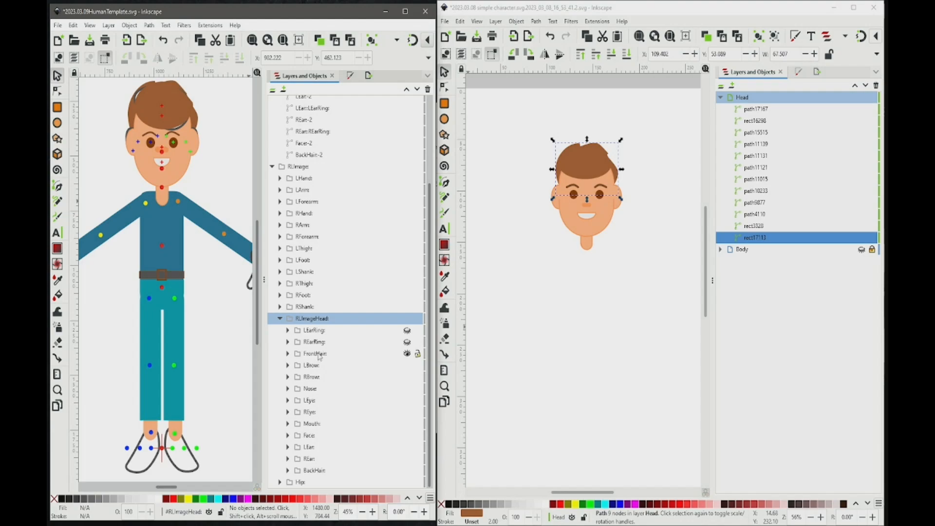
Step: Hide FrontHairReplace inside the FrontHair group's FrontHair0 subgroup and collapse FrontHair
left_click(319, 353)
left_click(288, 354)
left_click(295, 365)
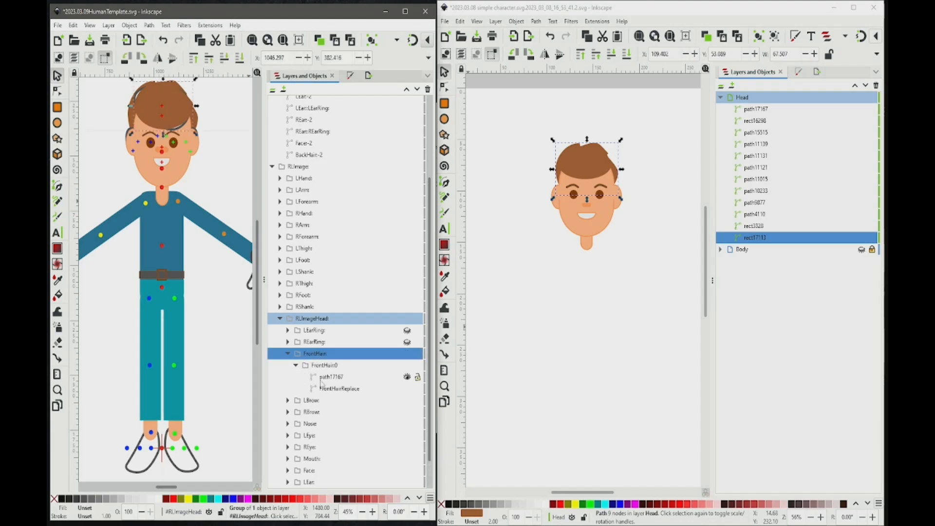
left_click(406, 389)
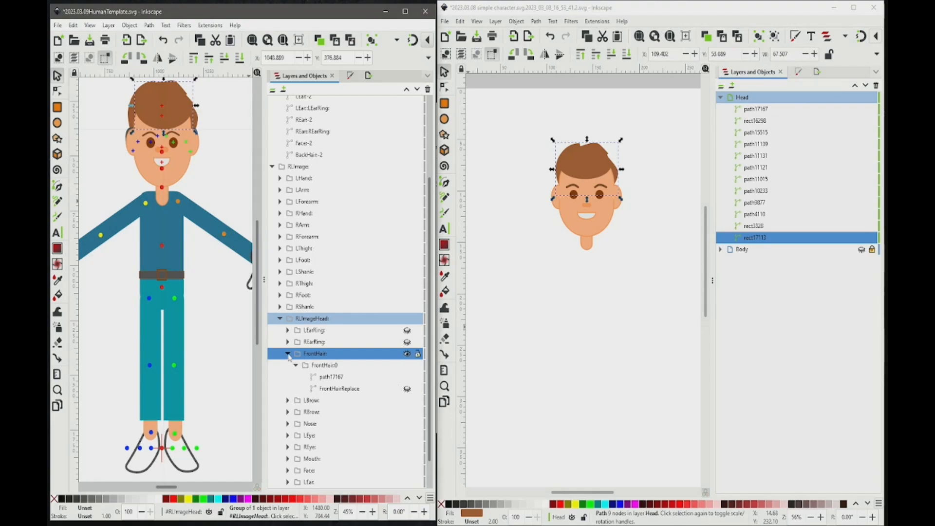
left_click(288, 354)
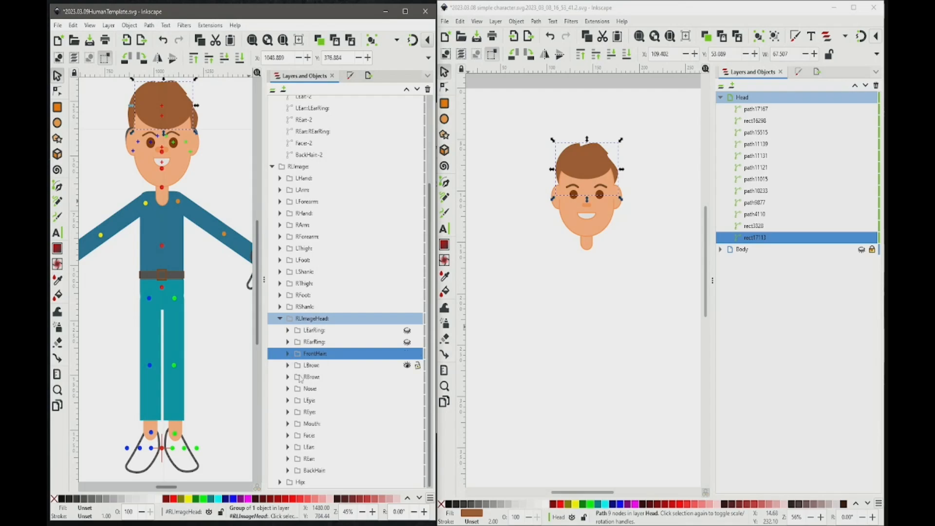
Step: Examine the nested contents of the BackHair and Face groups for leftover template shapes around the ears
left_click(287, 470)
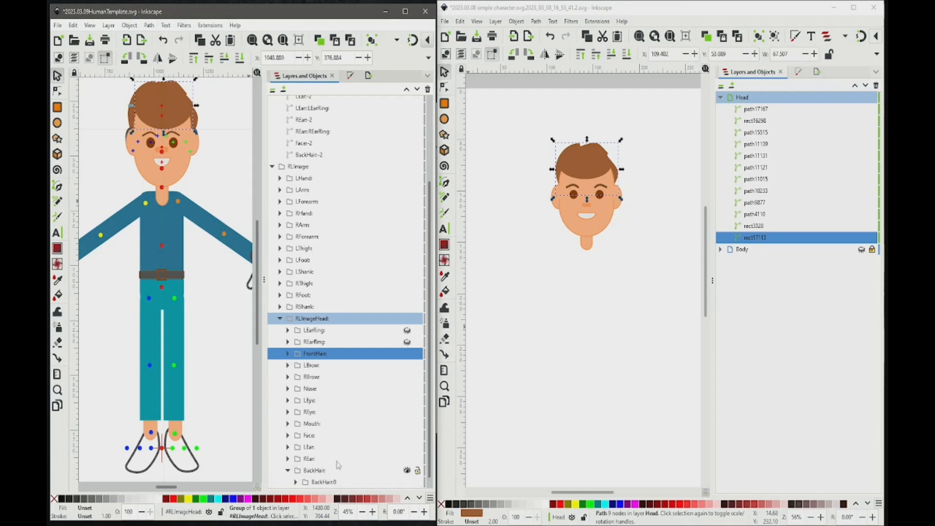
left_click(296, 470)
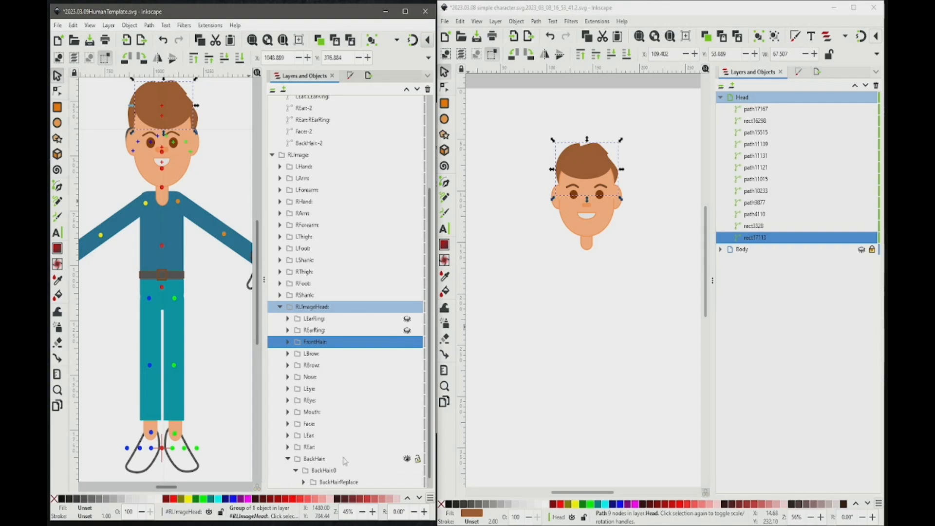
scroll(352, 458, "down", 1)
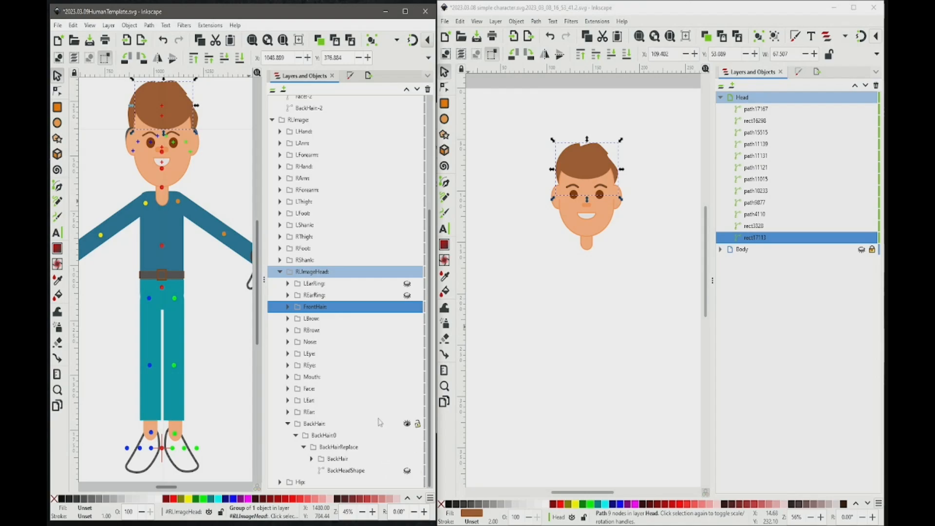
left_click(129, 134)
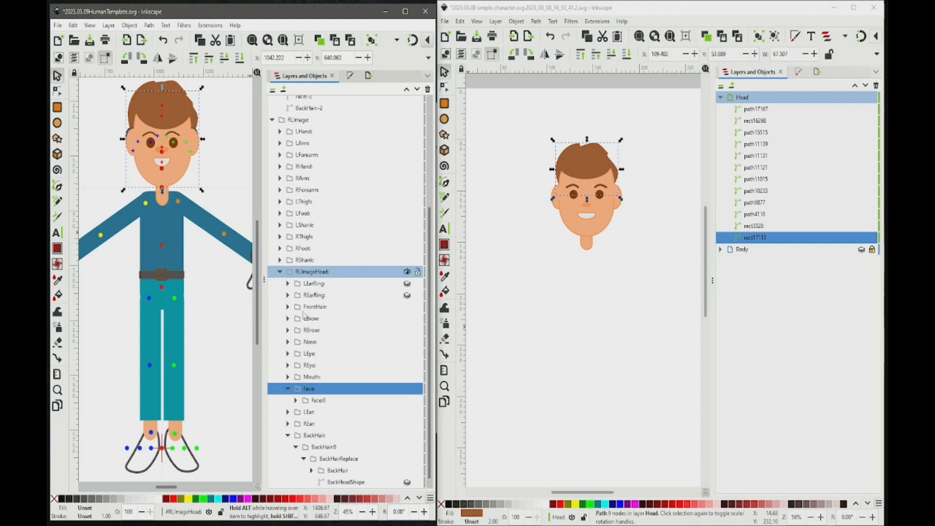
left_click(296, 400)
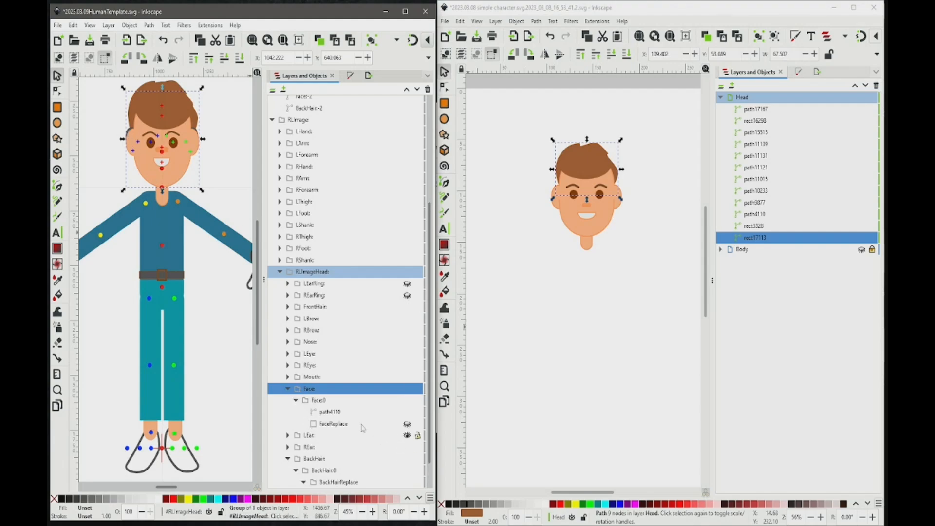
left_click(288, 389)
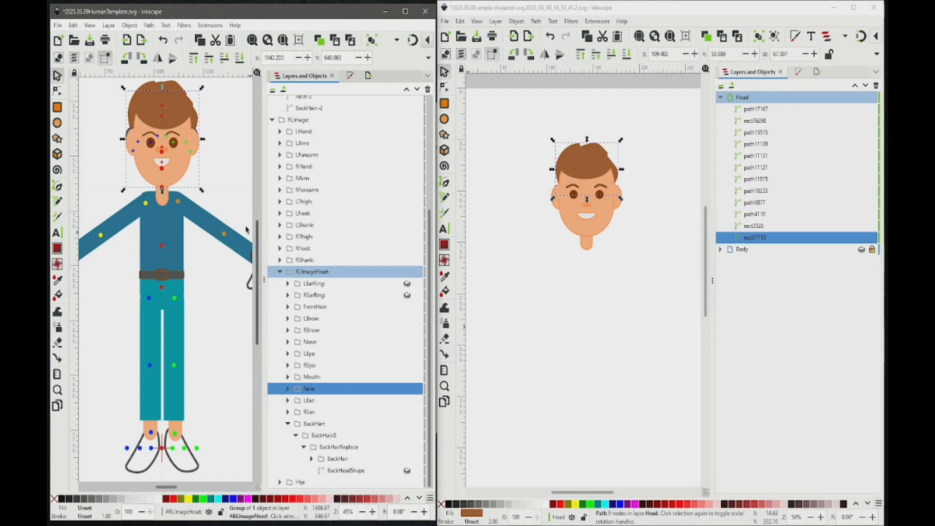
left_click(195, 140)
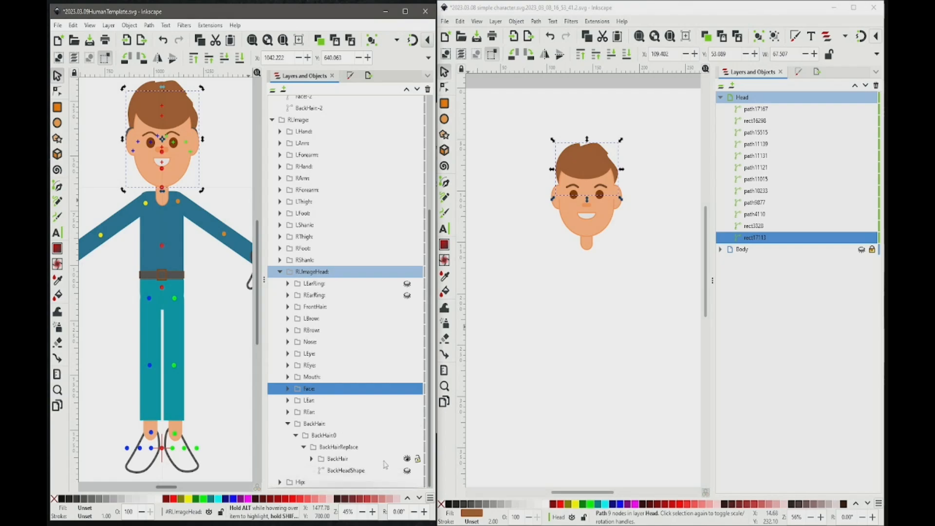
left_click(312, 459)
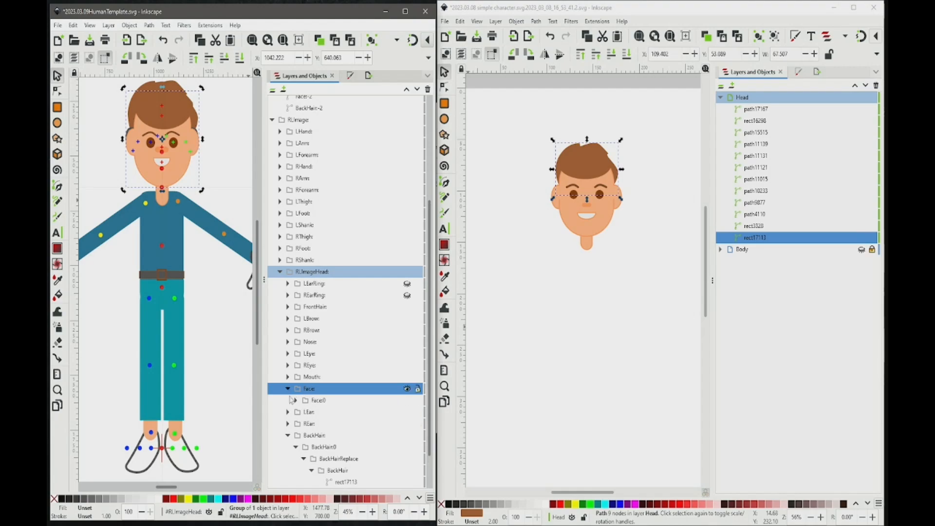
Step: Hide the face shape path4110 in Face0 to check what lies behind it, and show it again
left_click(288, 389)
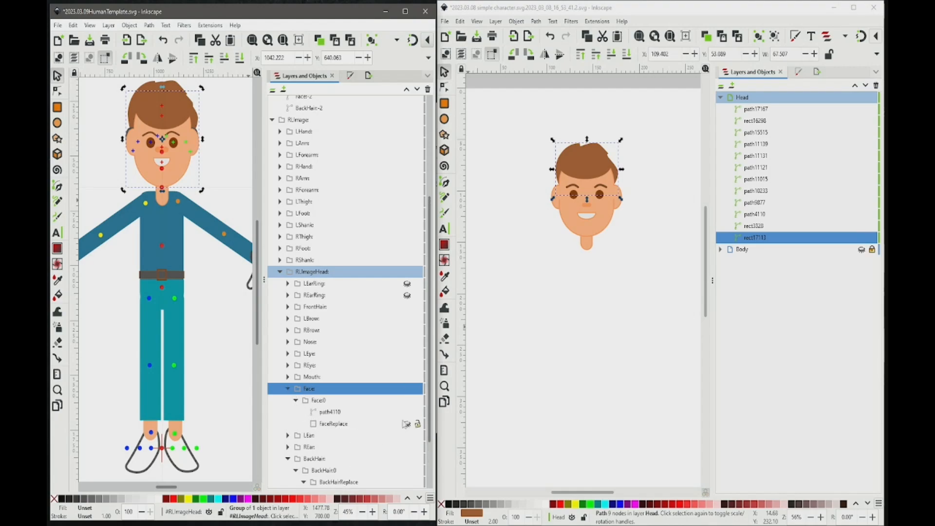
left_click(407, 412)
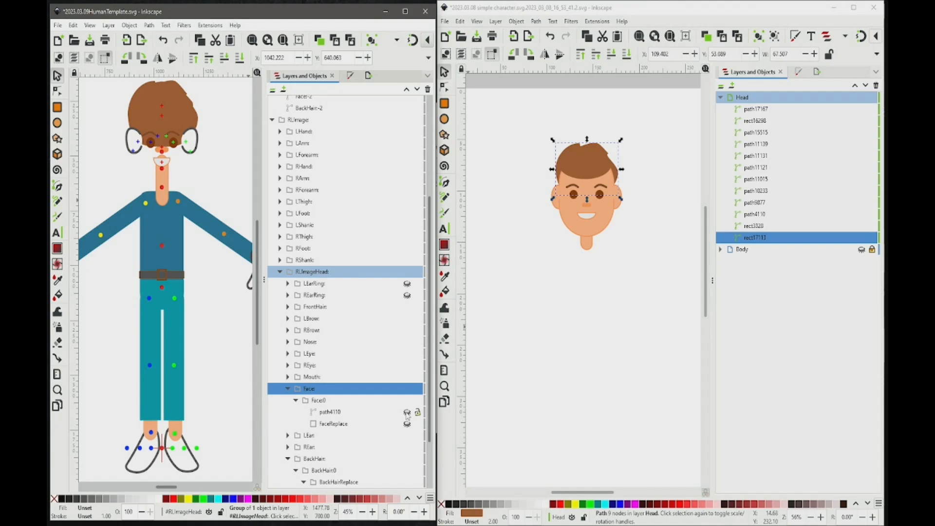
left_click(406, 413)
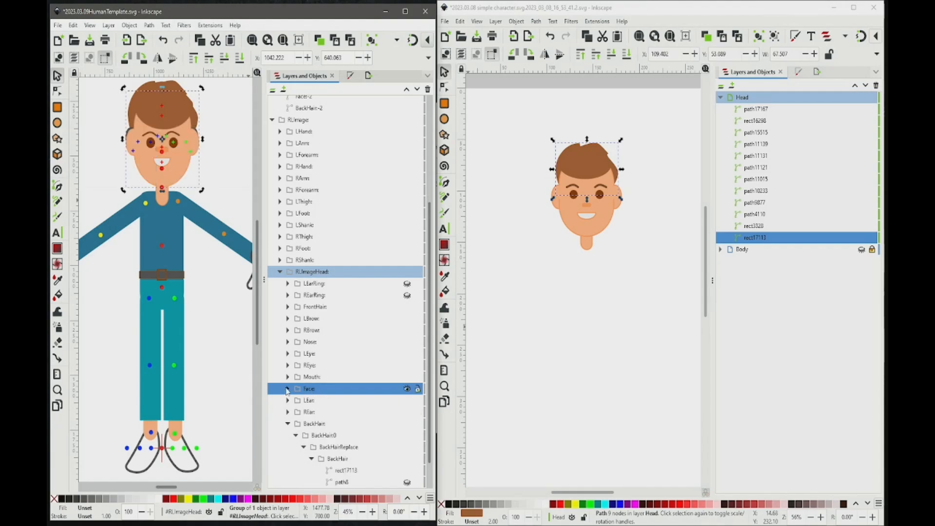
left_click(288, 388)
Step: Hide the template's LEar and REar groups and save the document
left_click(288, 400)
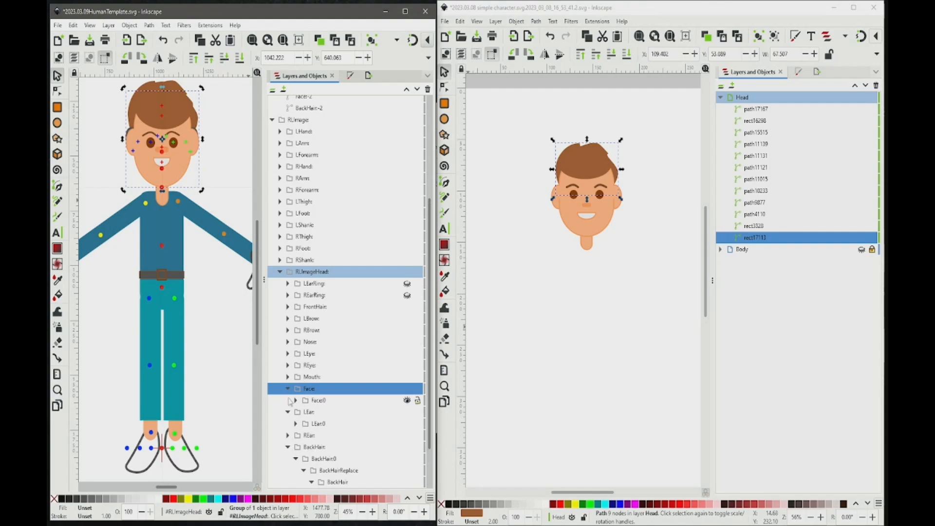
left_click(288, 413)
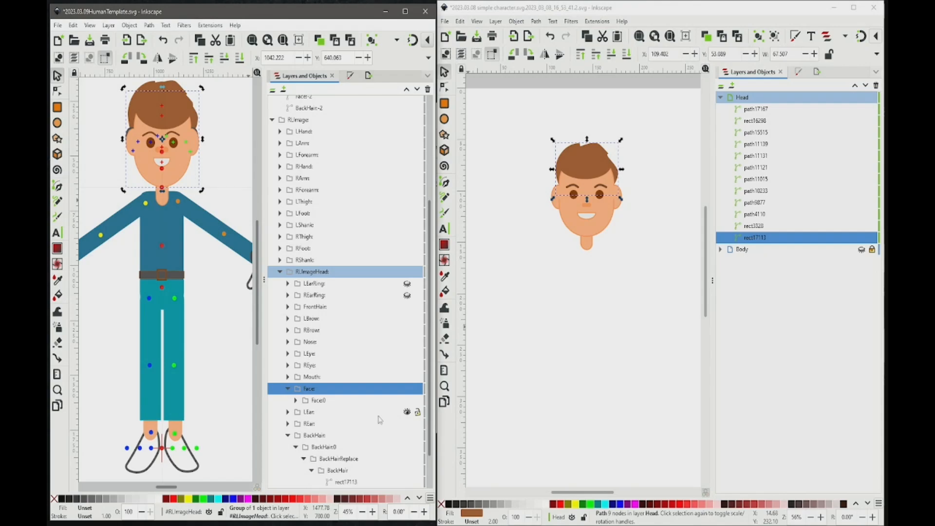
left_click(407, 423)
left_click(221, 144)
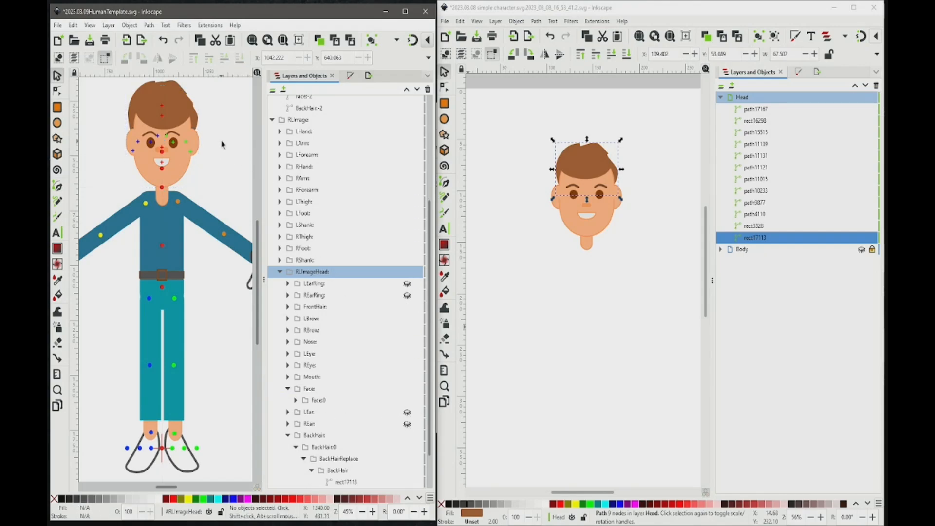
left_click(89, 42)
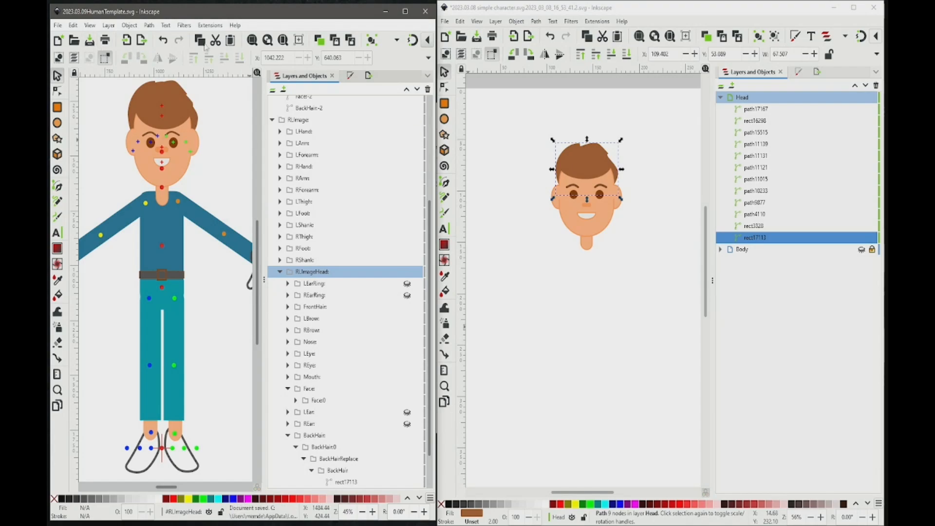
Step: Switch to Cartoon Animator 5, accept the modified character structure, and check the updated character in an enlarged window
left_click(833, 8)
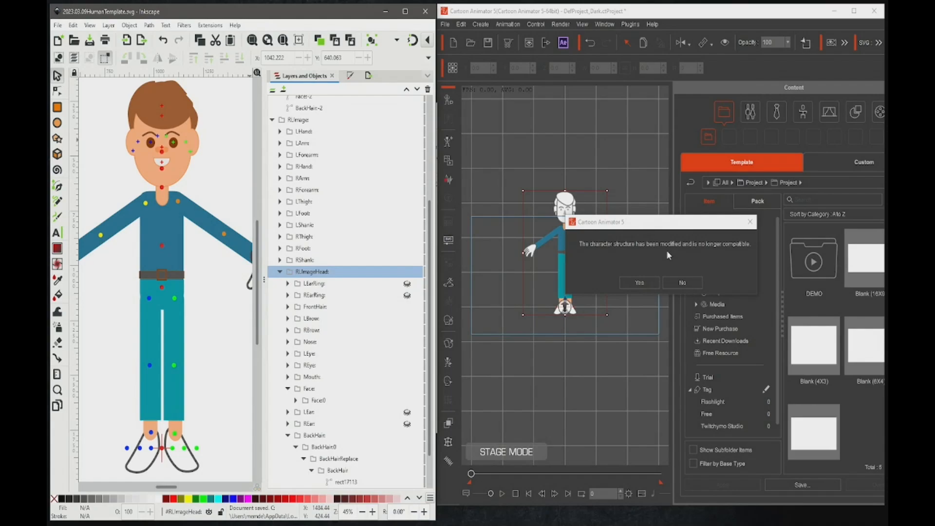
left_click(639, 281)
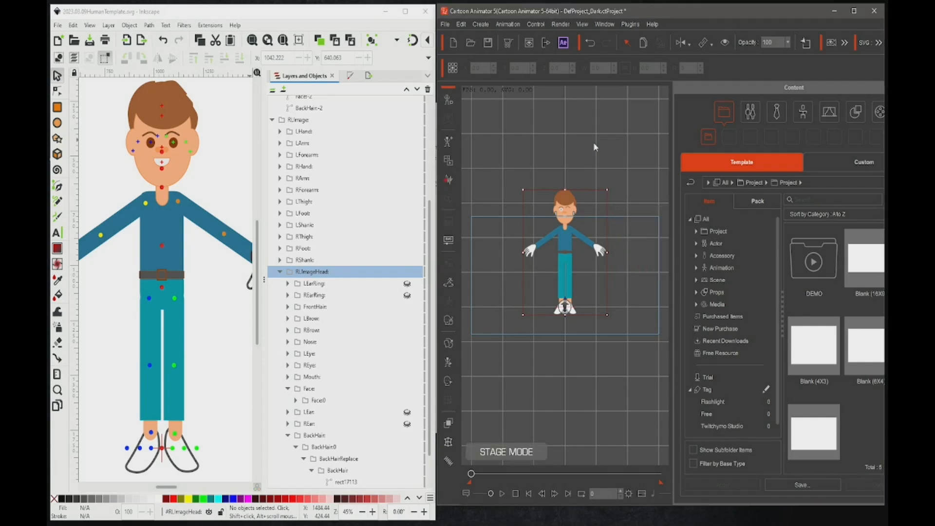
left_click(855, 11)
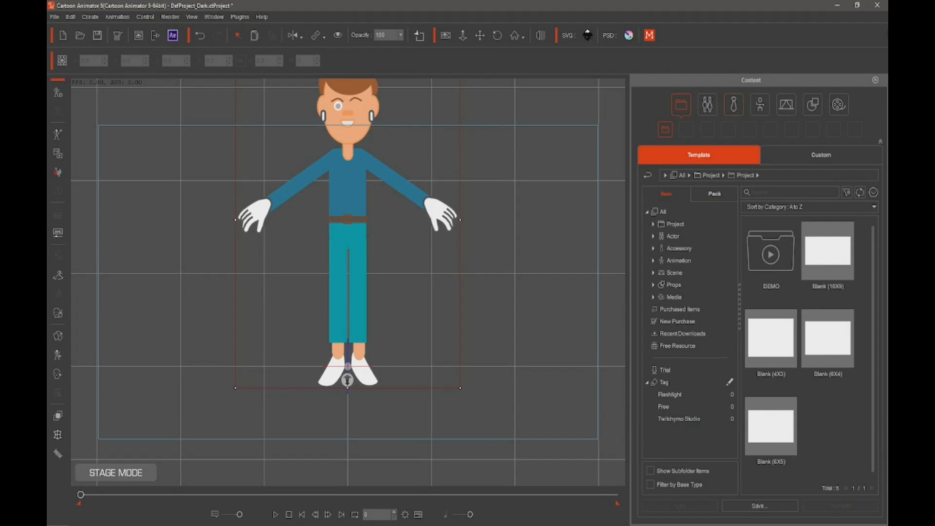
left_click(857, 5)
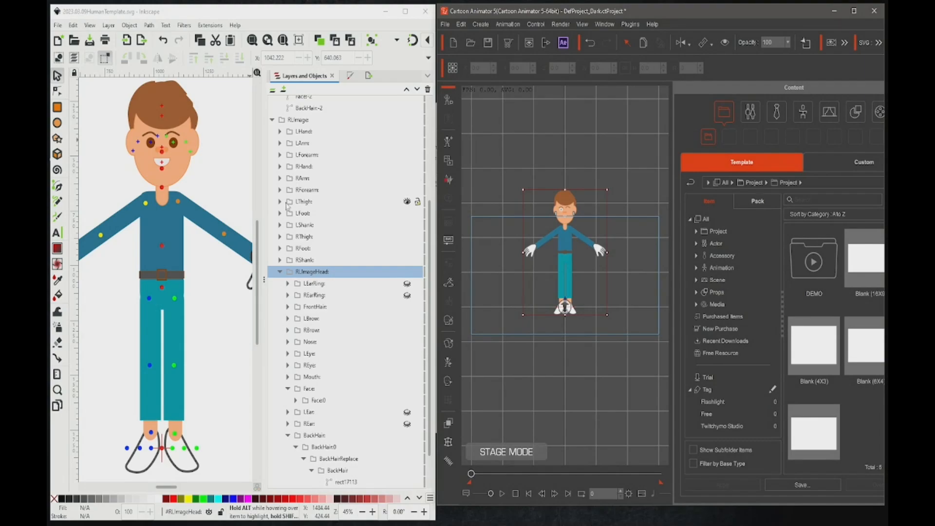
Step: In Inkscape, open the LEarRing group down to LEarRing0 and delete its Ring-2 rectangle
left_click(318, 285)
left_click(296, 296)
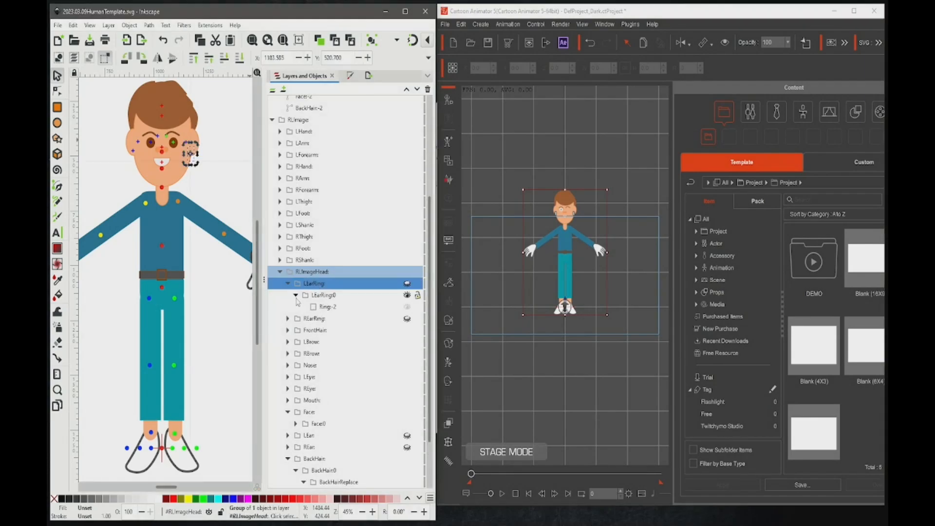
left_click(326, 307)
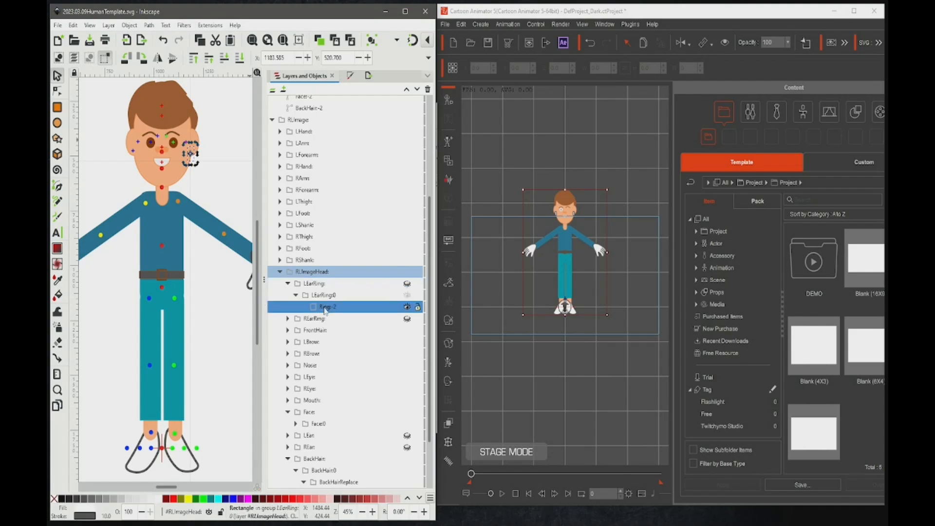
right_click(331, 309)
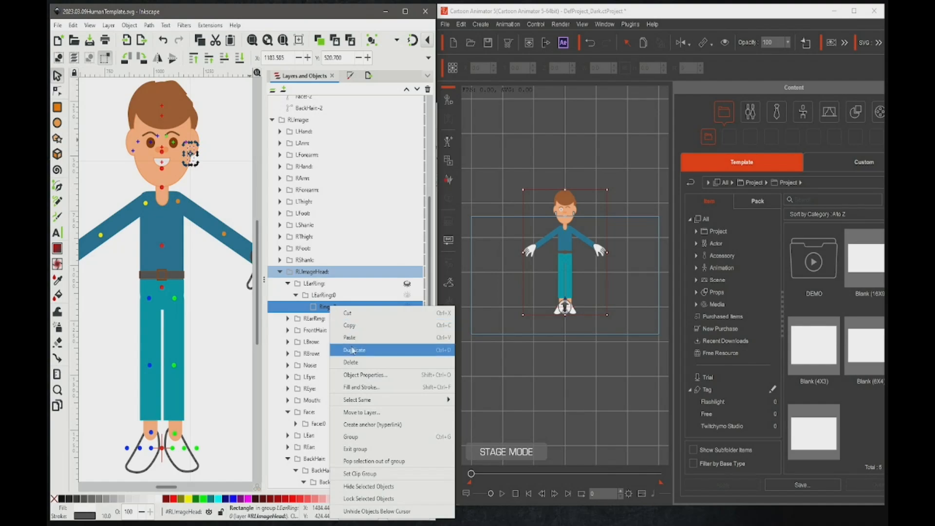
left_click(351, 362)
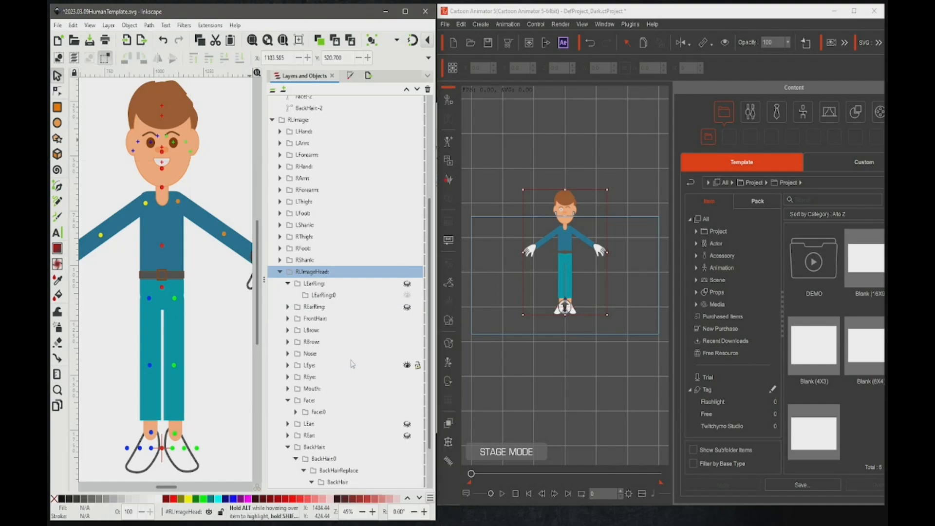
Step: Delete the ring rectangle inside REarRing0 of the REarRing group and save the document
left_click(288, 307)
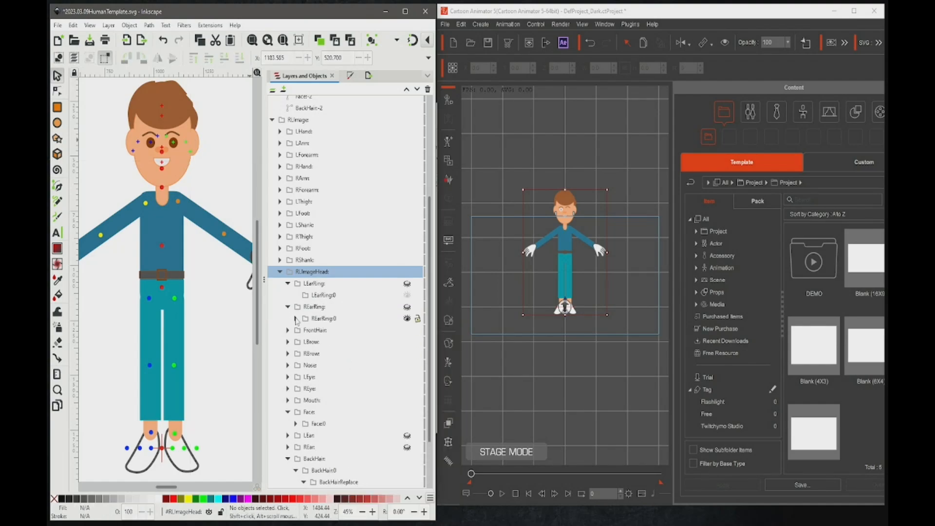
left_click(295, 319)
left_click(324, 333)
right_click(327, 334)
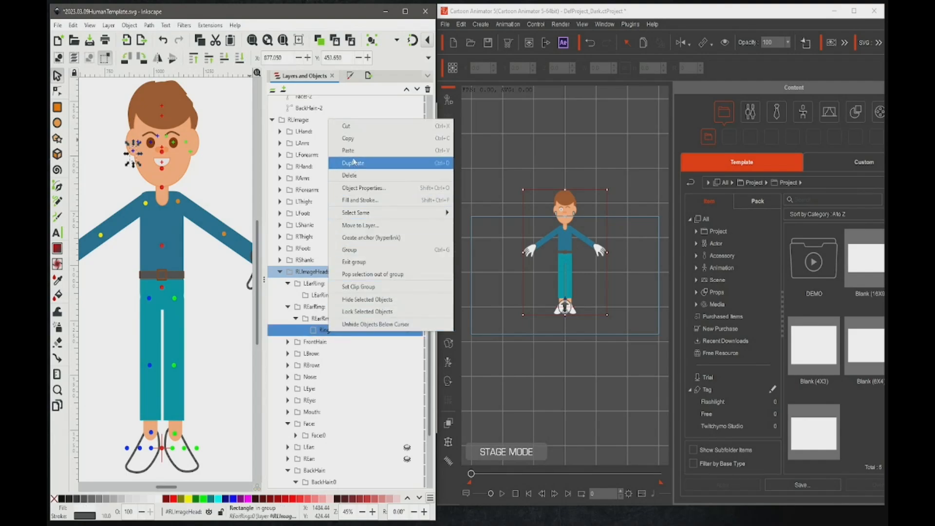
left_click(349, 176)
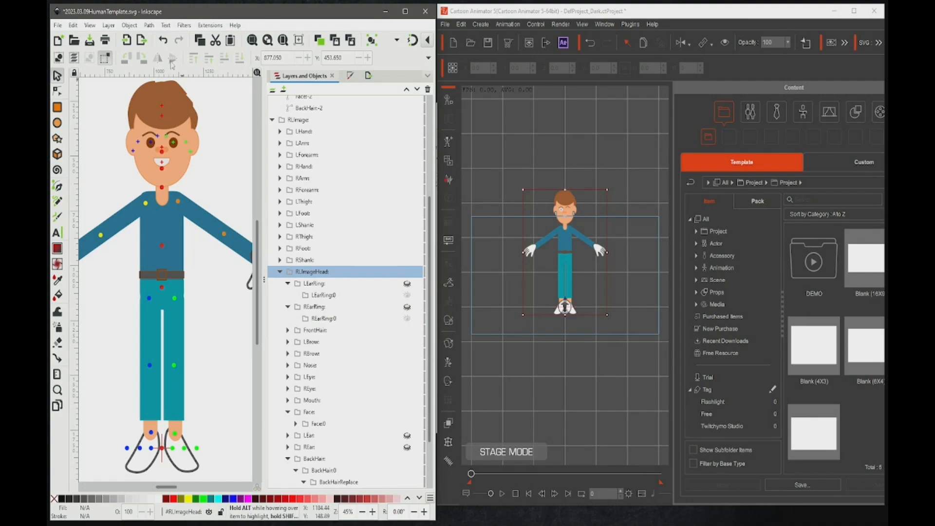
key("ctrl+s")
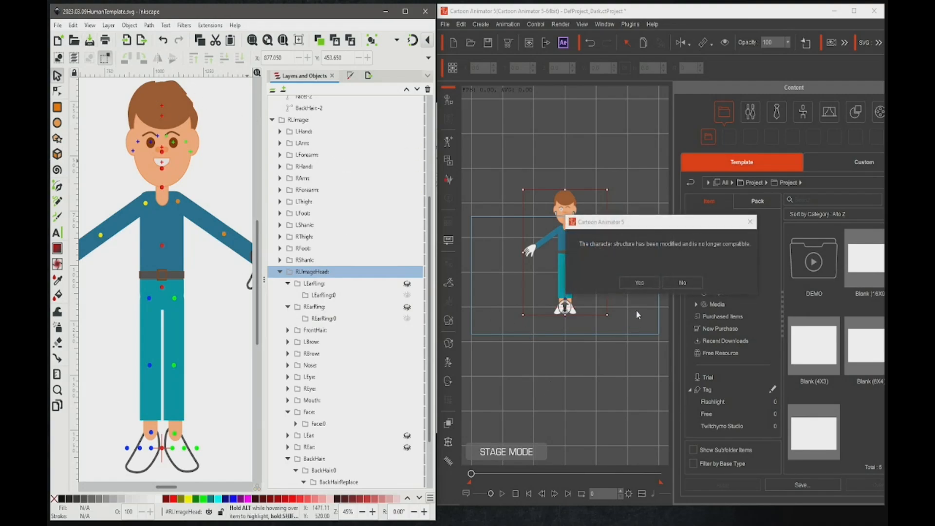
Step: In Cartoon Animator 5, accept the modified character structure and move the character down to X -1, Y -65 on the enlarged stage
left_click(641, 283)
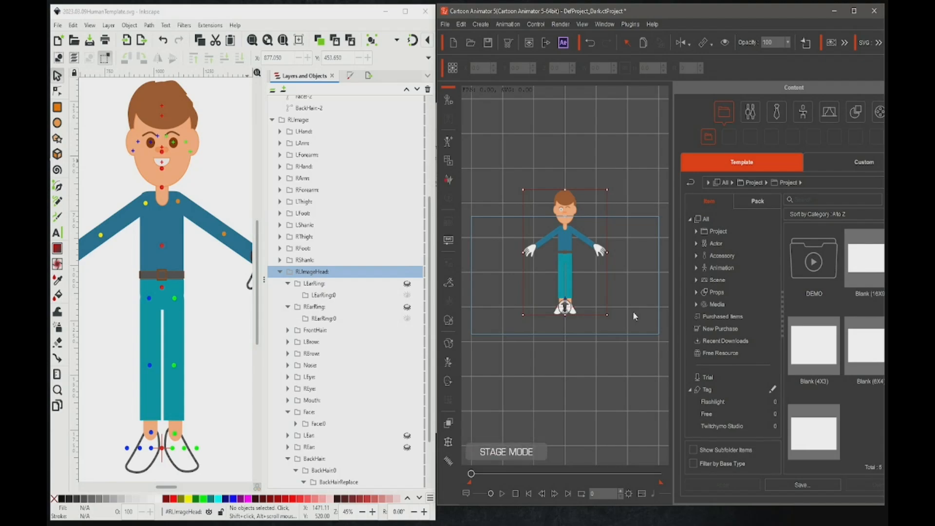
left_click(853, 11)
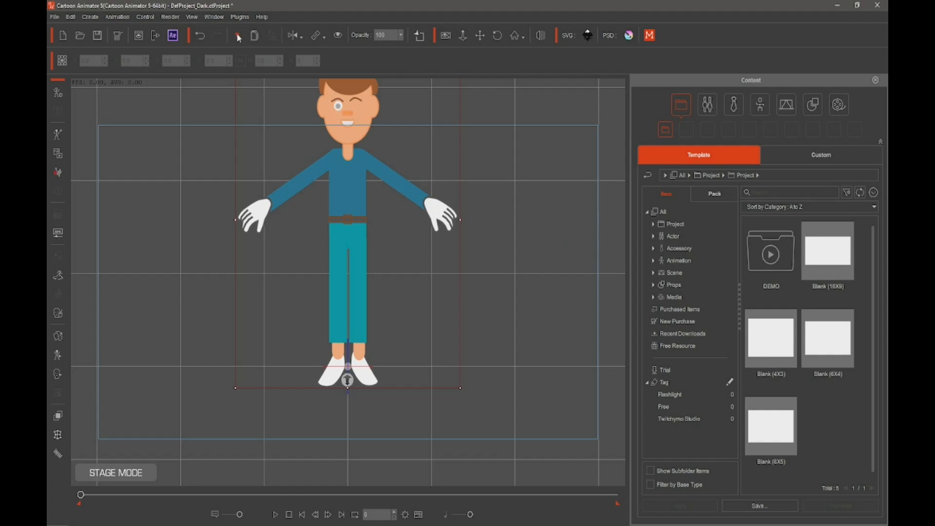
left_click(238, 36)
left_click_drag(439, 183, 441, 226)
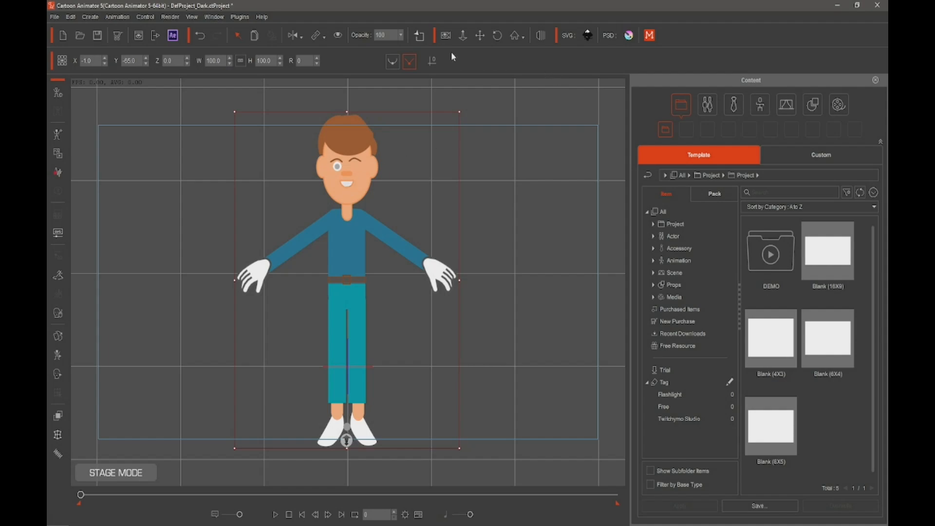
left_click(856, 6)
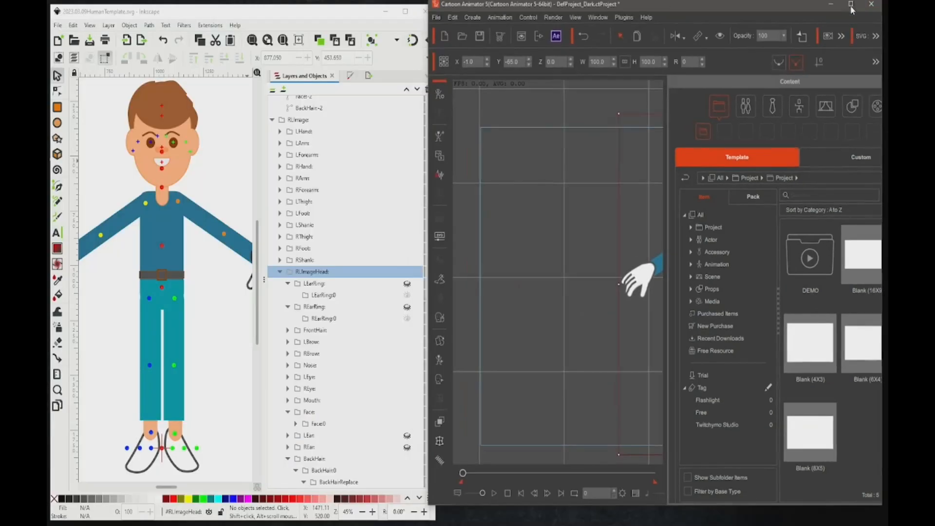
Step: In Inkscape, hide path11121 in the LEye group's Normal-4 sprite and set the visibility of its iris, eye-white and mask shapes
left_click(176, 146)
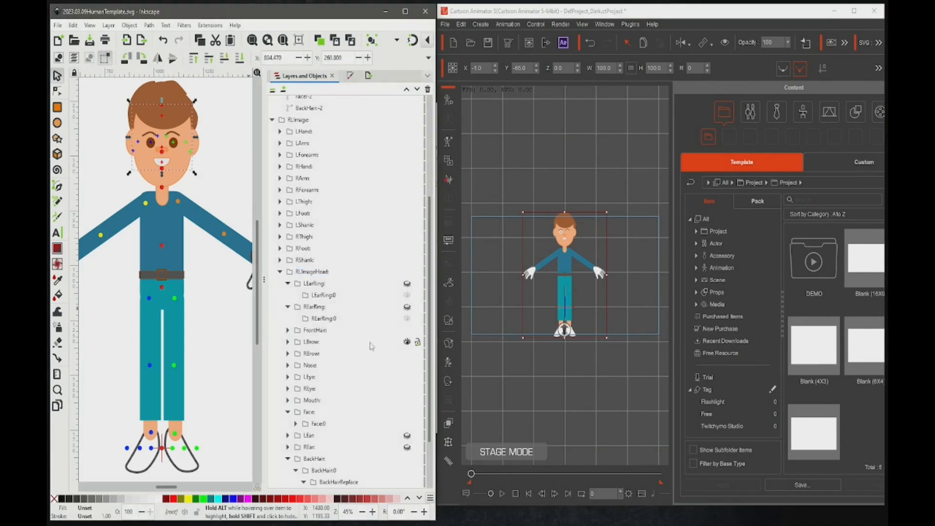
scroll(344, 341, "down", 2)
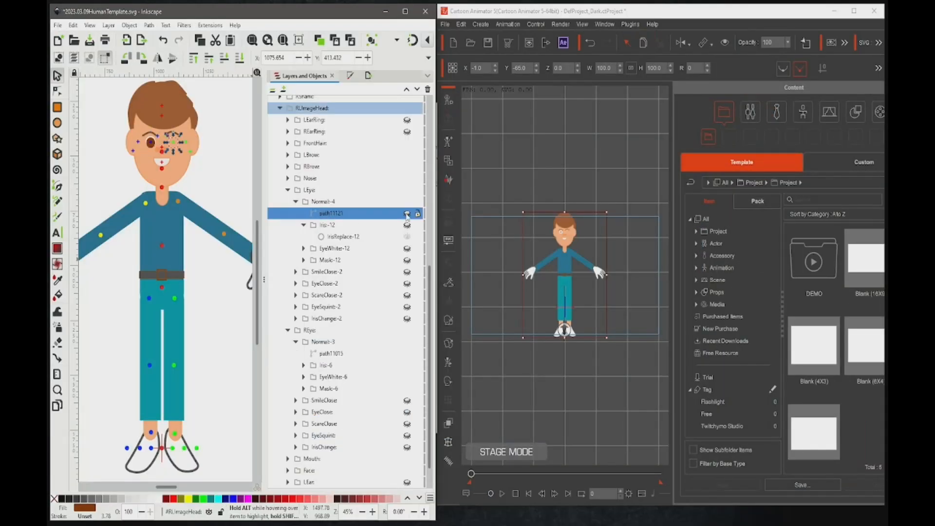
left_click(406, 215)
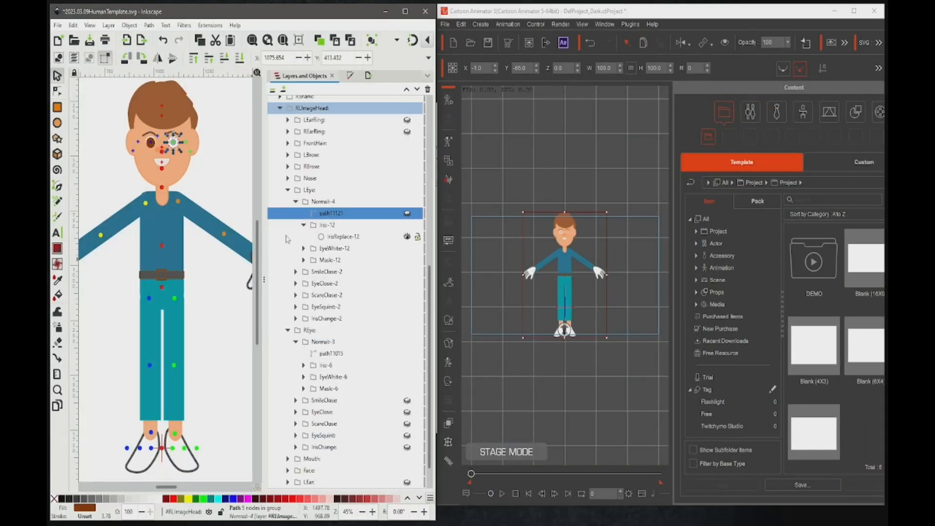
left_click(304, 248)
left_click(303, 272)
left_click(407, 283)
left_click(406, 260)
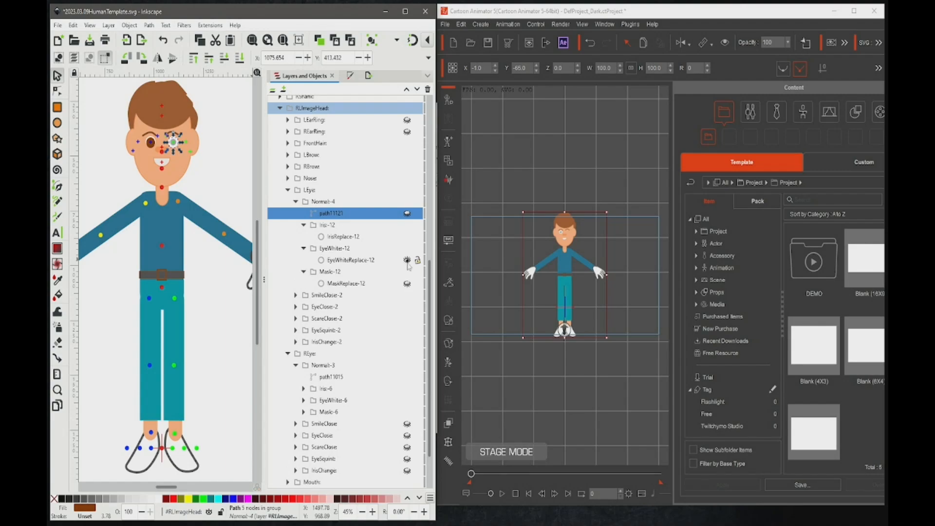
left_click(407, 237)
left_click(406, 213)
left_click(408, 214)
left_click(295, 201)
left_click(288, 214)
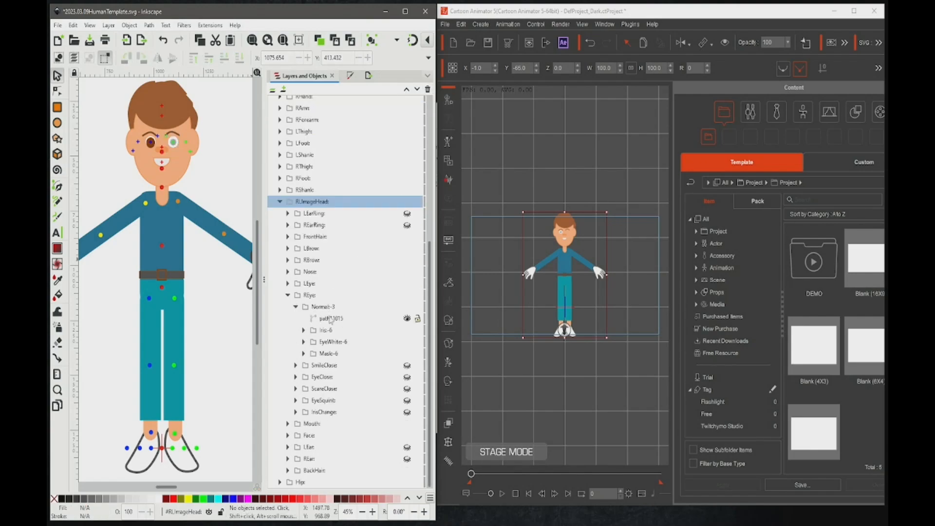
Step: Delete path11015 from the REye group's Normal-3 sprite, collapse the head groups and save the document
left_click(327, 319)
key("Delete")
left_click(288, 307)
left_click(280, 318)
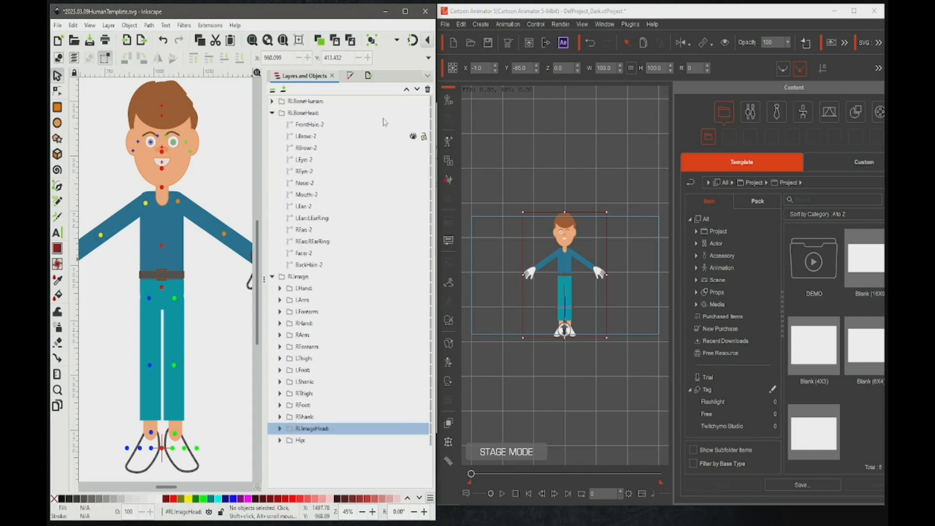
left_click(92, 42)
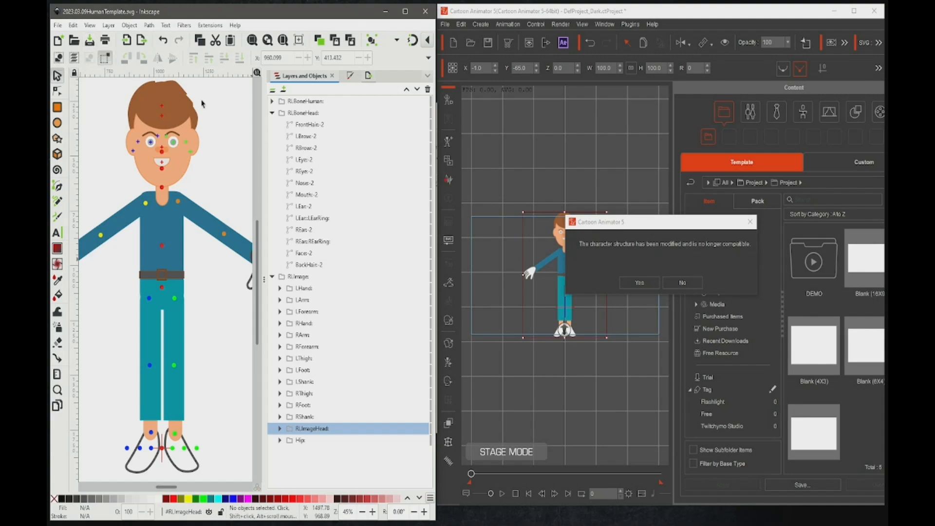
Step: Accept the modified character structure in Cartoon Animator 5 and enlarge its window to inspect the updated eyes
left_click(633, 281)
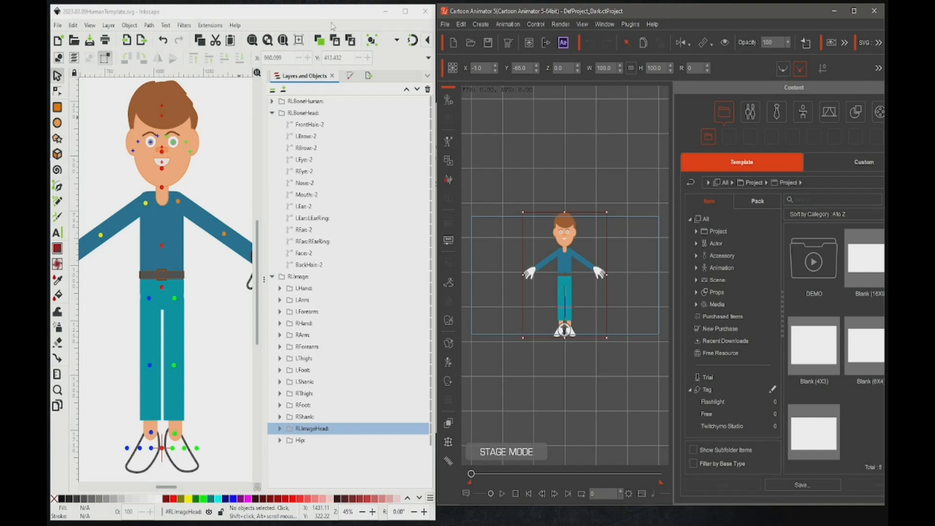
left_click(853, 11)
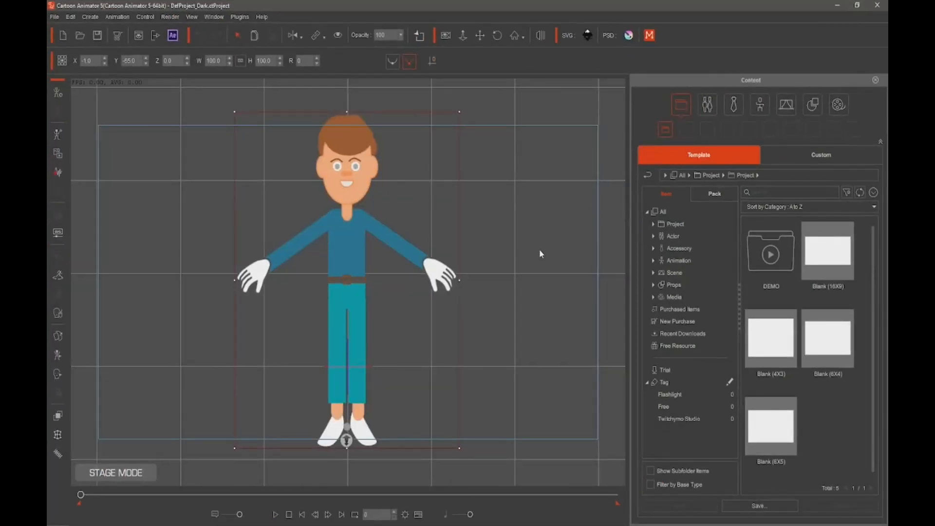
Step: Apply the Talk motion from the 2D Motion library's 1_G3 Human, _Male, Front folder to the character and play it
left_click(653, 260)
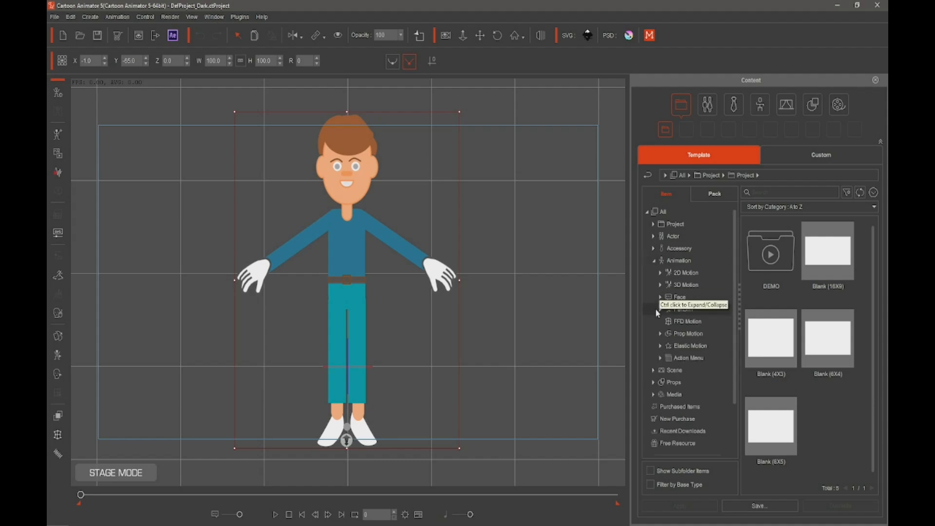
left_click(660, 272)
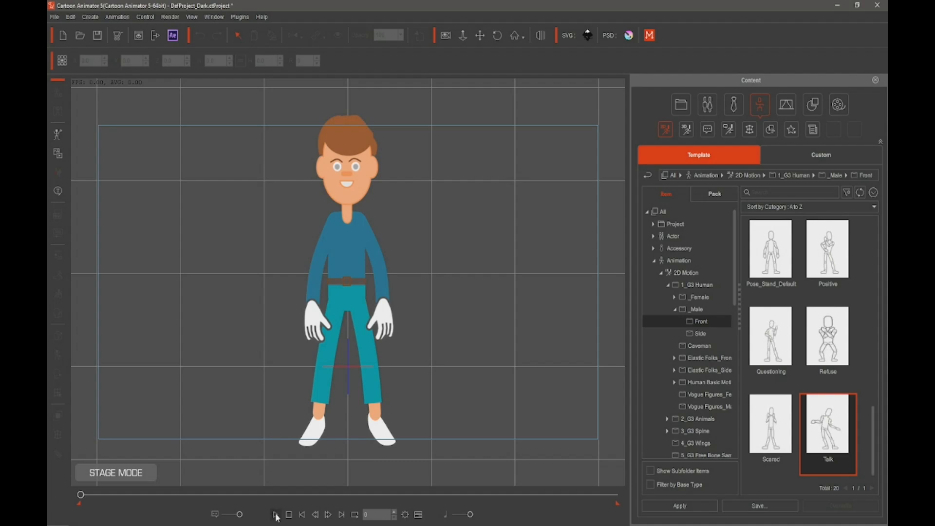
left_click(276, 514)
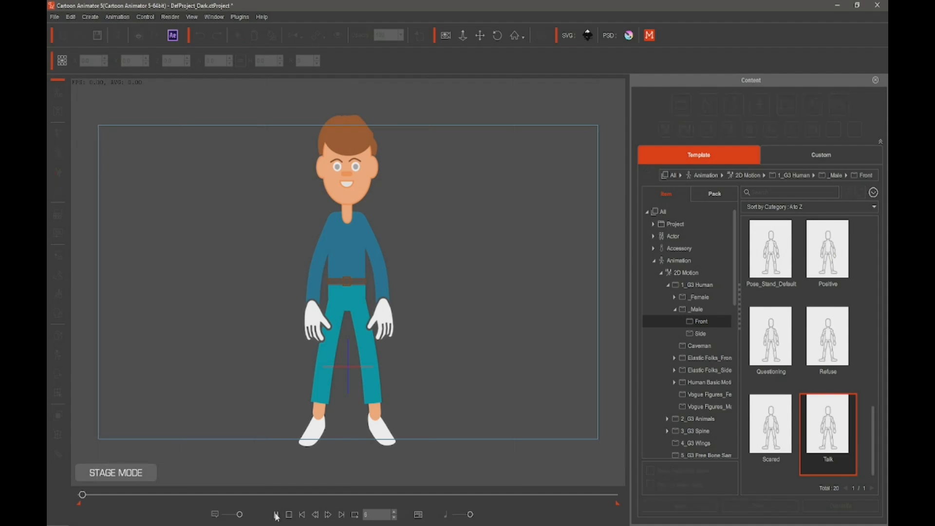